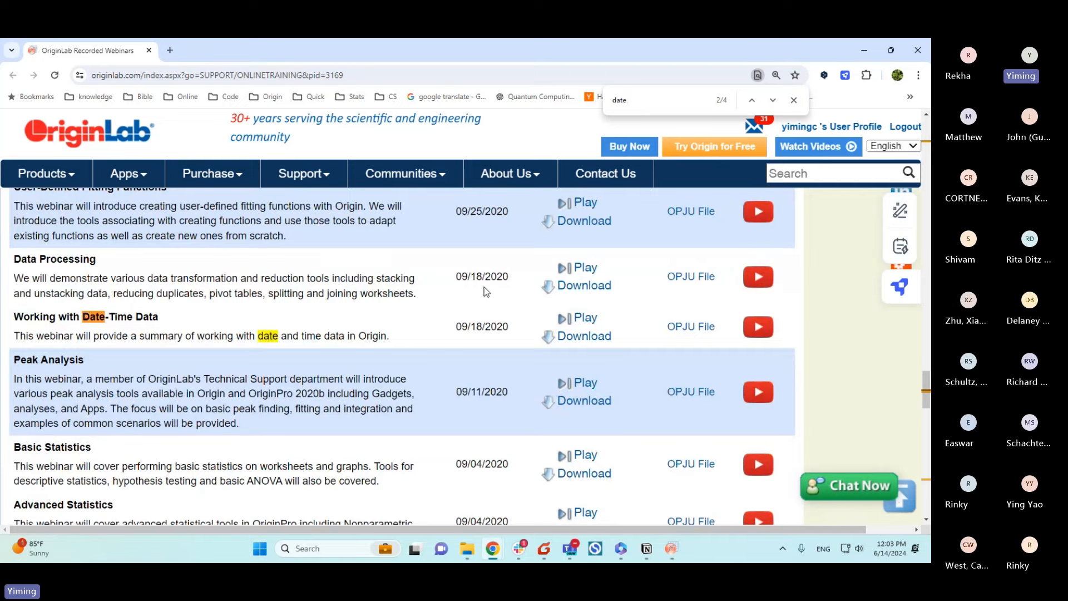
# Step: Switch to OriginPro, open the "1. Convert to Evenly Spaced Time Values" folder and move its notes window away from the worksheet
pyautogui.click(864, 50)
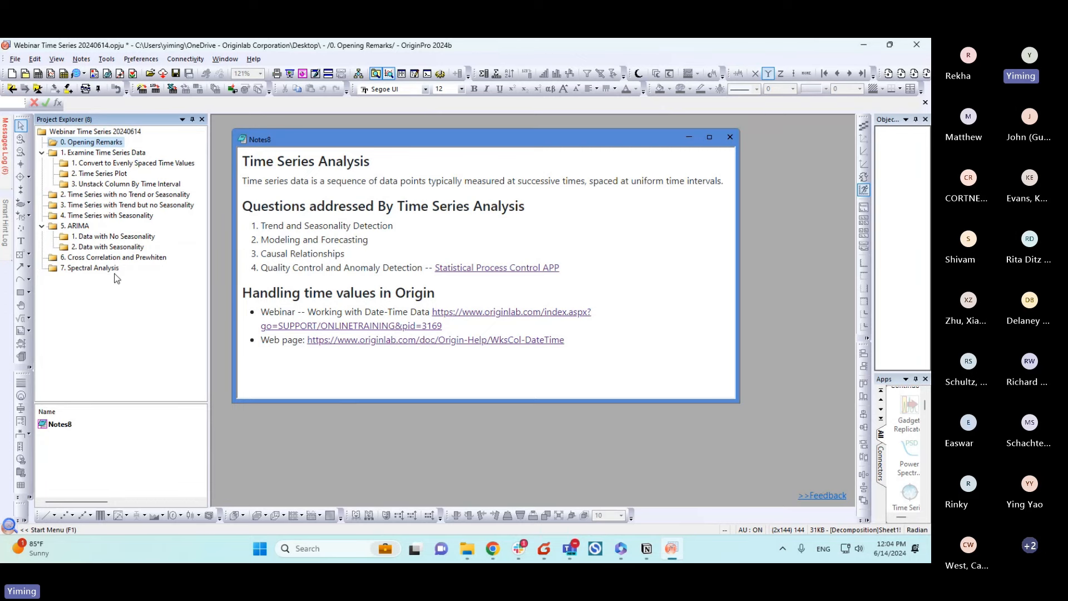
pyautogui.click(113, 164)
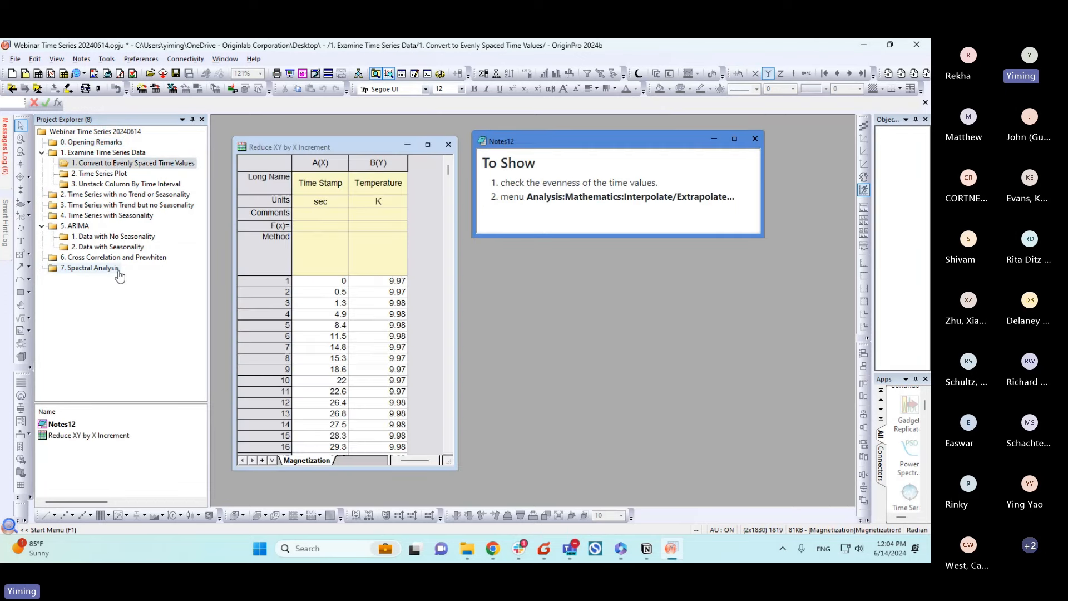
pyautogui.moveTo(523, 150); pyautogui.dragTo(560, 155)
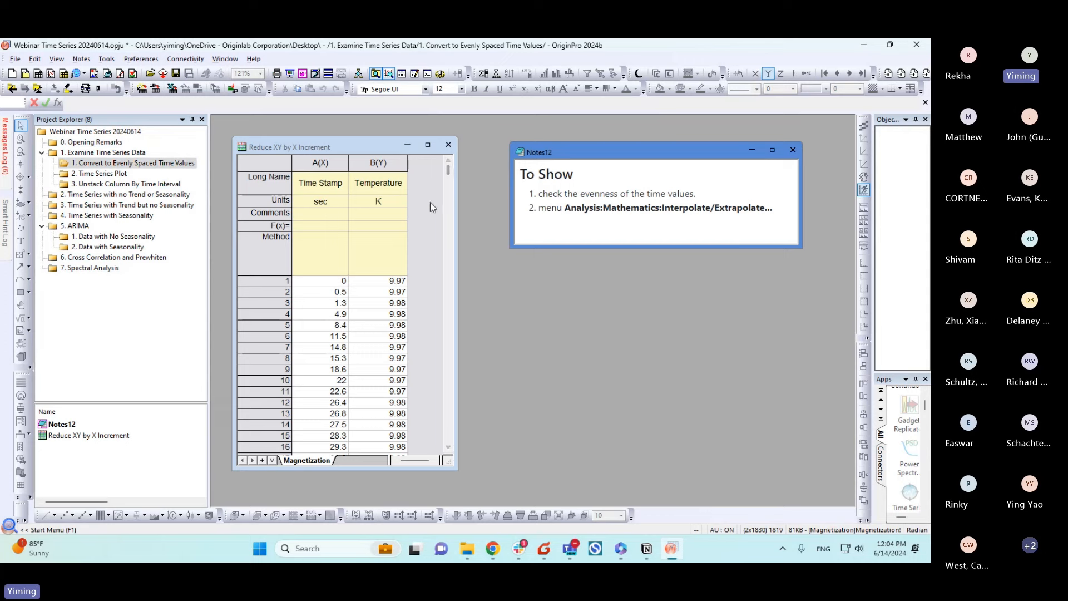
# Step: Add sparklines to the Time Stamp and Temperature columns to check the evenness of the time values
pyautogui.click(381, 258)
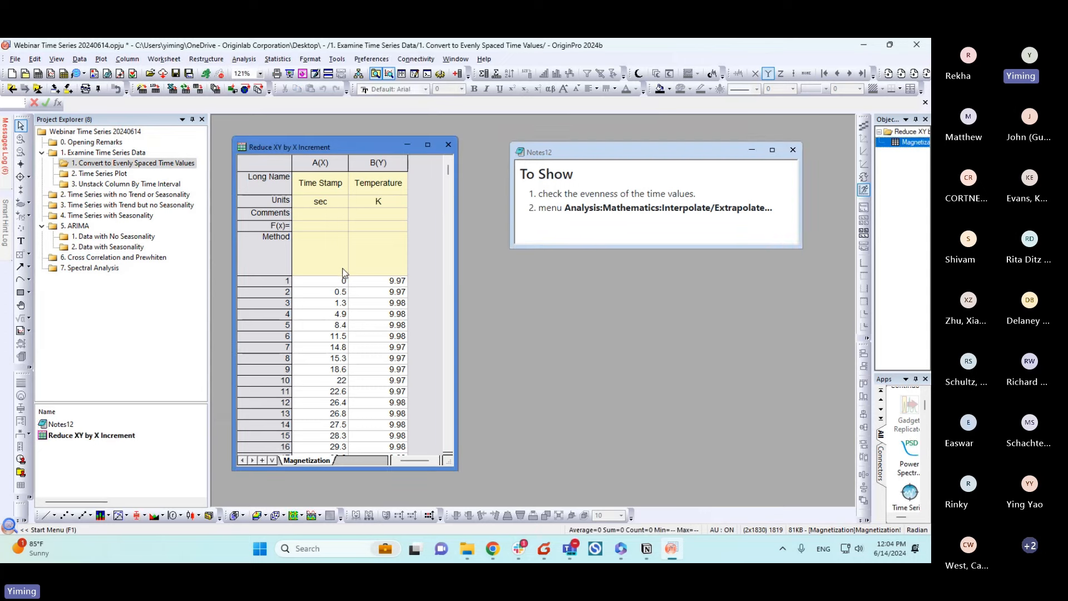
pyautogui.click(335, 160)
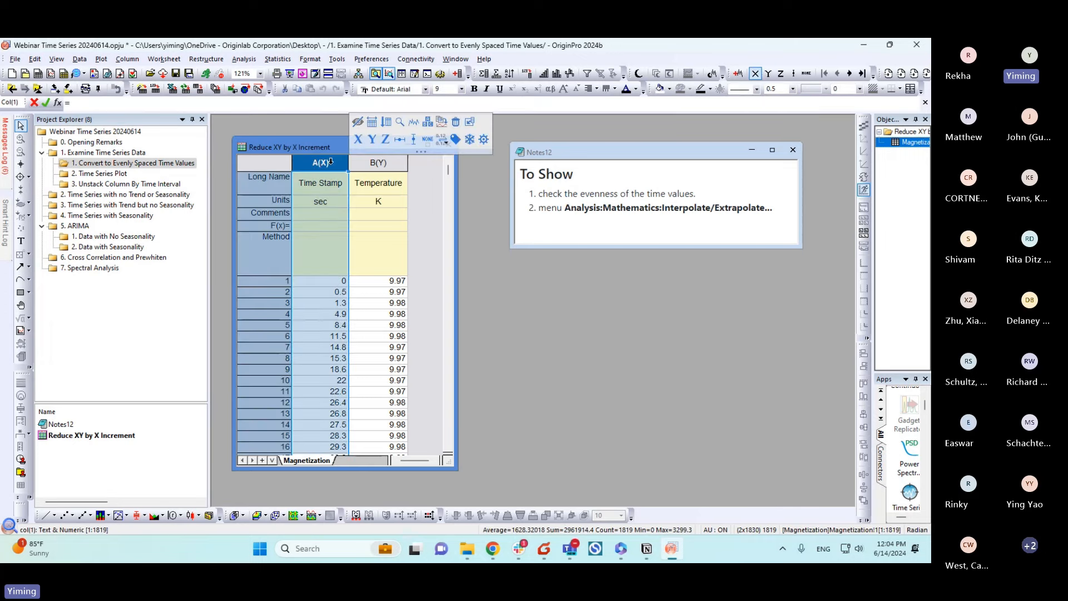
pyautogui.click(375, 164)
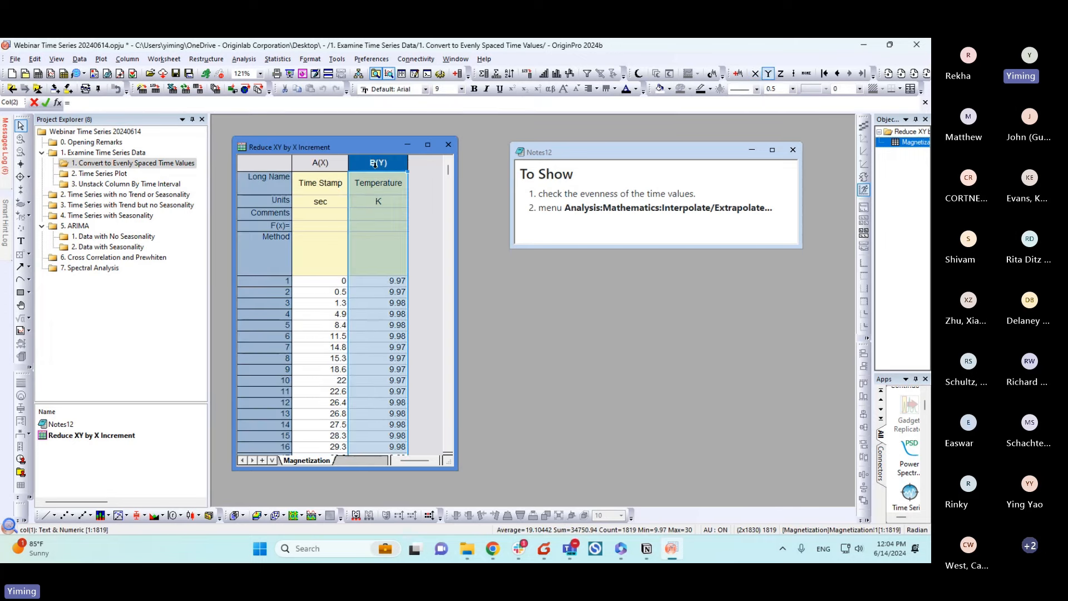
pyautogui.click(426, 193)
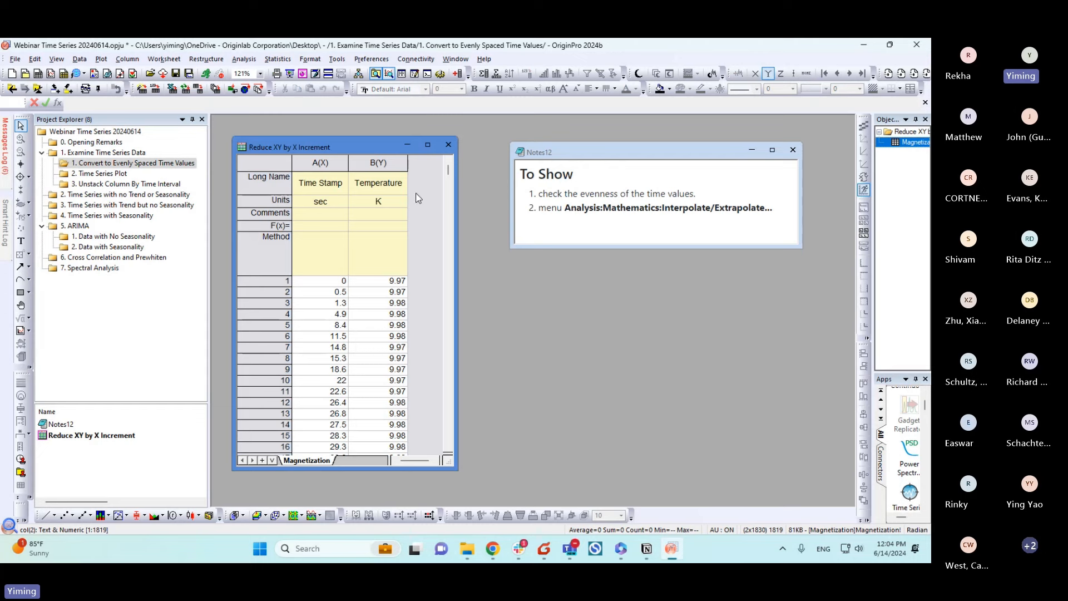
pyautogui.click(326, 164)
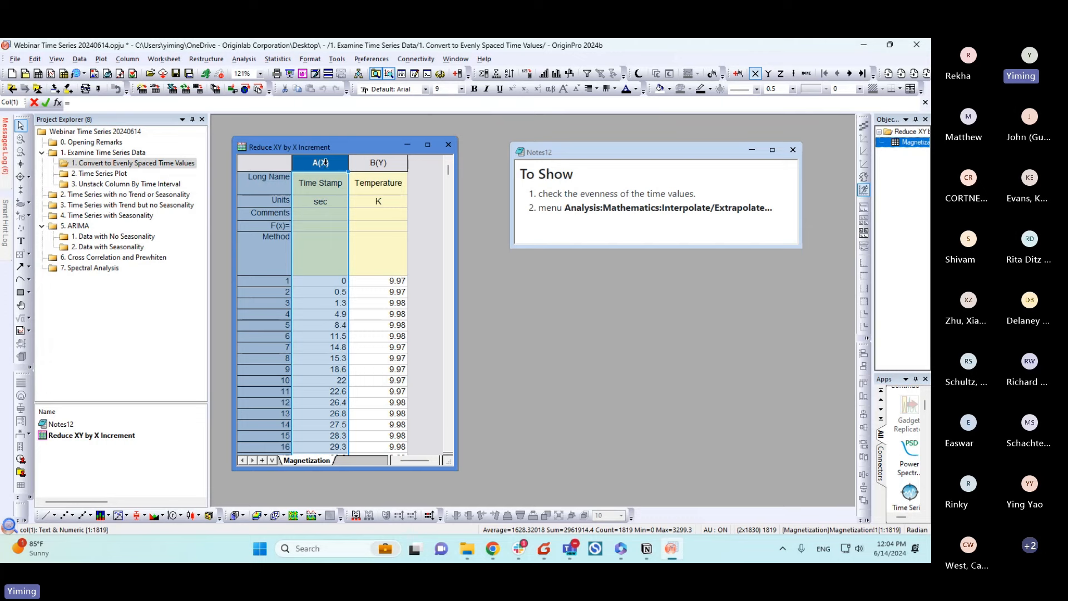
pyautogui.moveTo(326, 163)
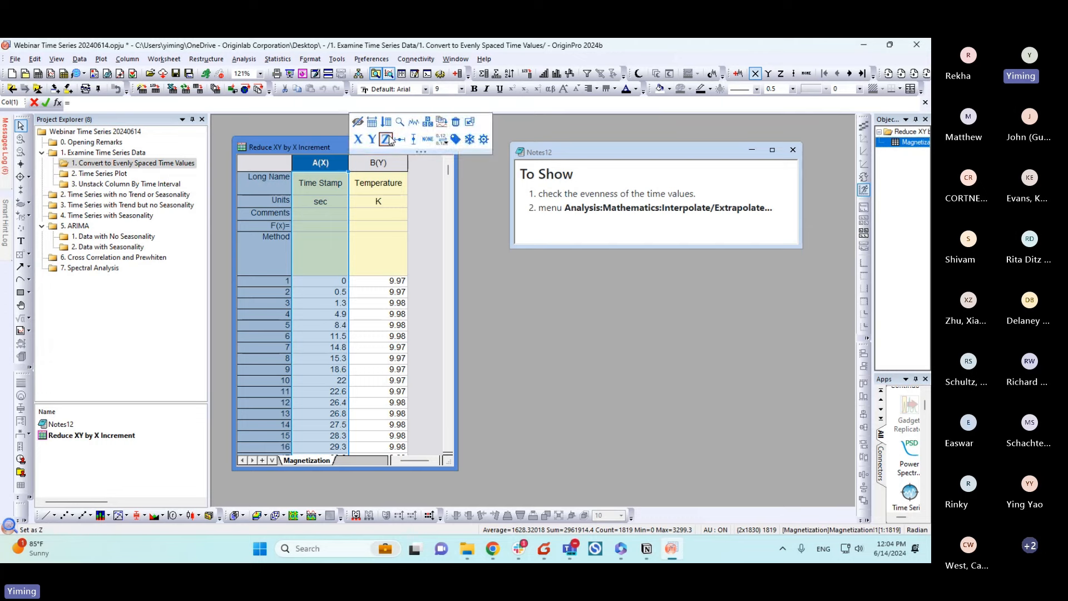
pyautogui.click(414, 124)
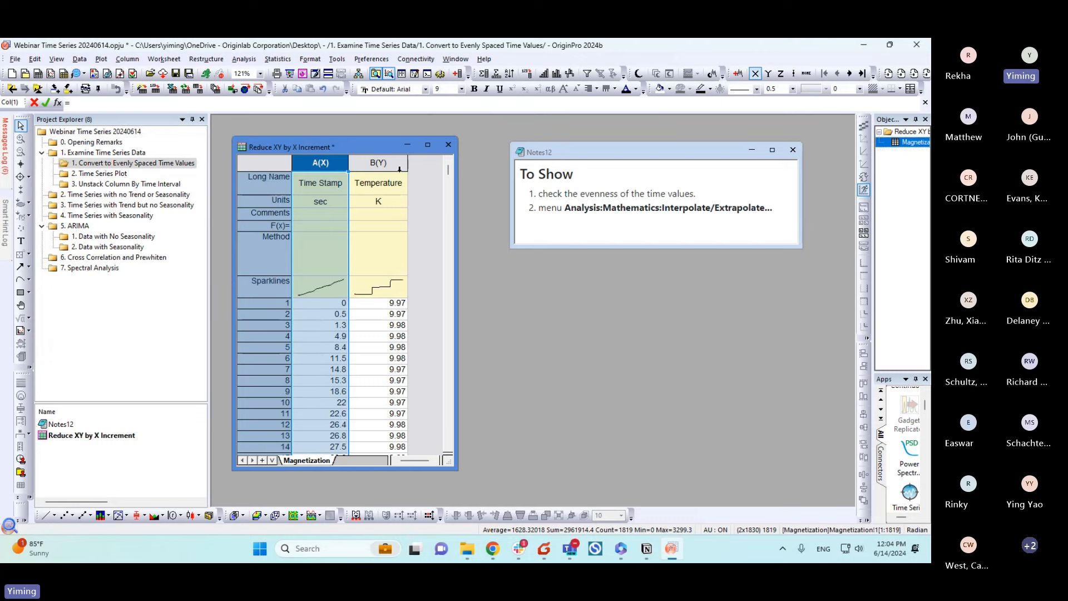
pyautogui.click(432, 276)
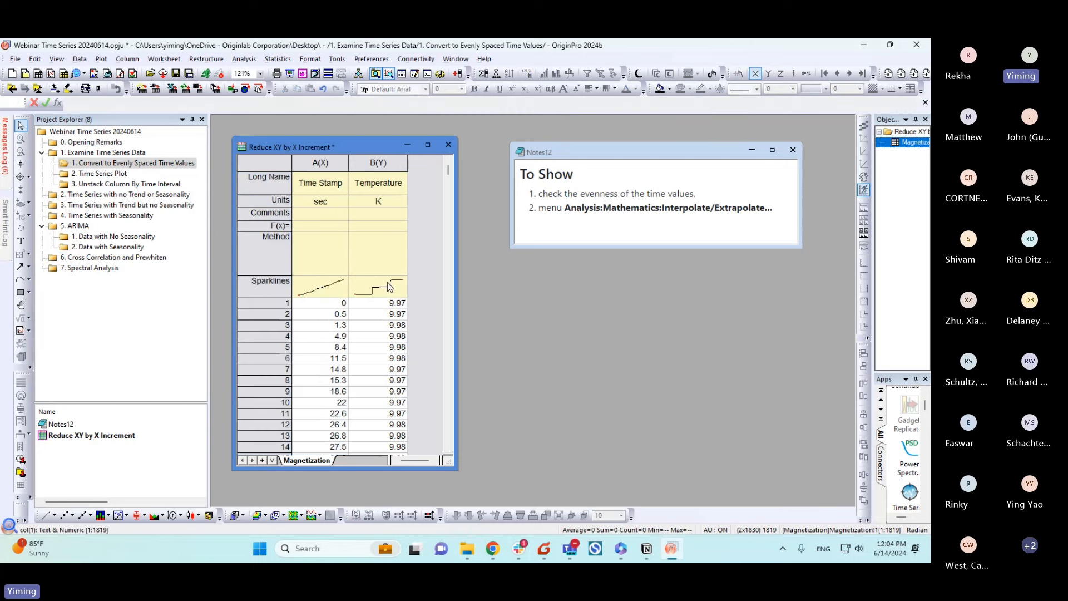
pyautogui.moveTo(317, 299)
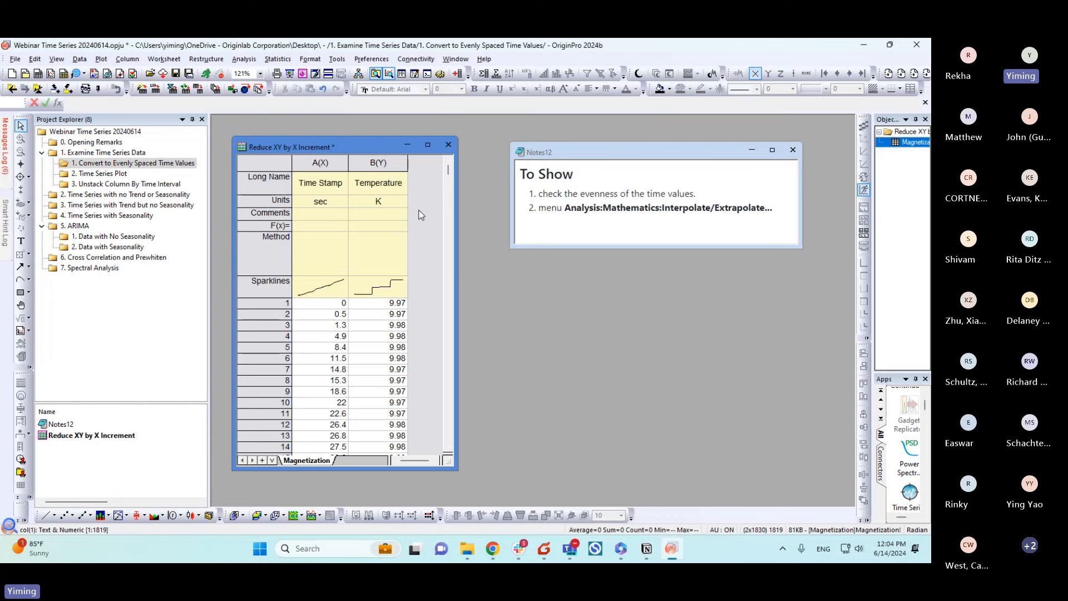
# Step: Open the Interpolate/Extrapolate dialog for the Temperature column and move the dialog over the worksheet
pyautogui.click(382, 163)
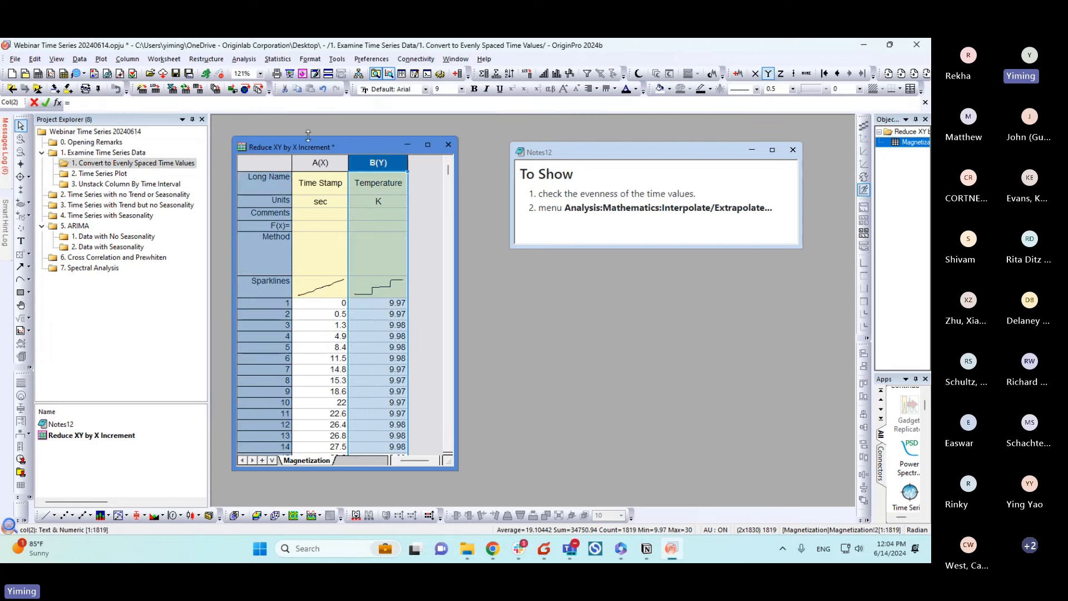
pyautogui.click(244, 59)
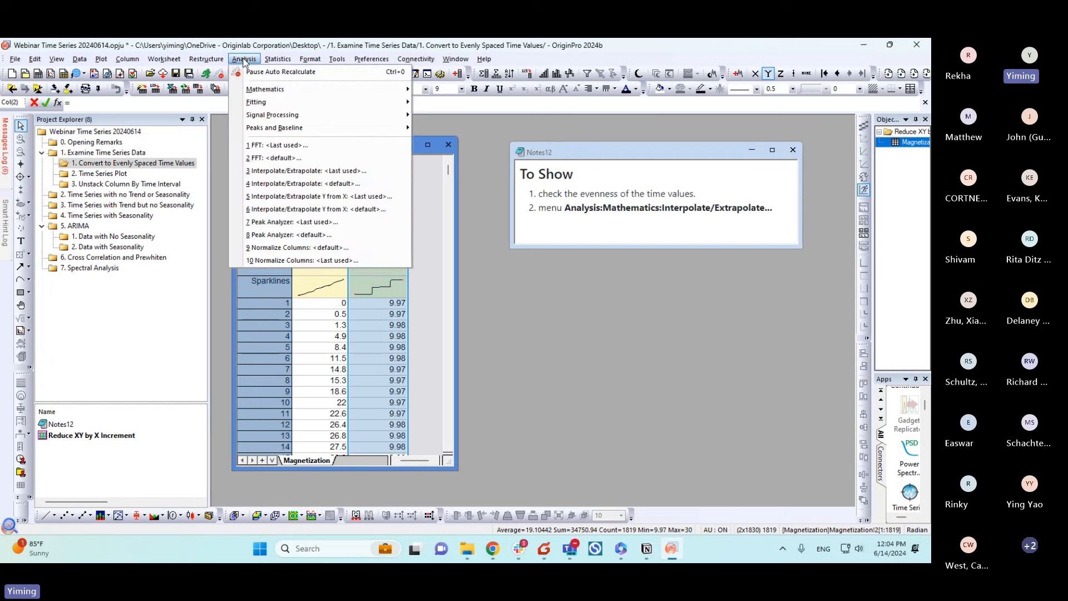
pyautogui.moveTo(333, 89)
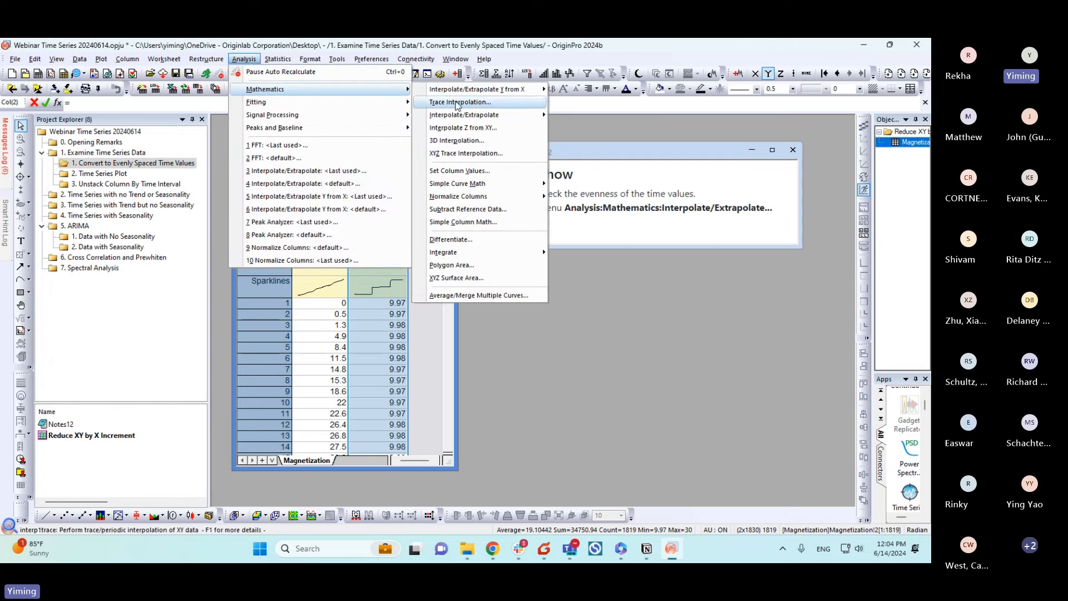
pyautogui.moveTo(454, 113)
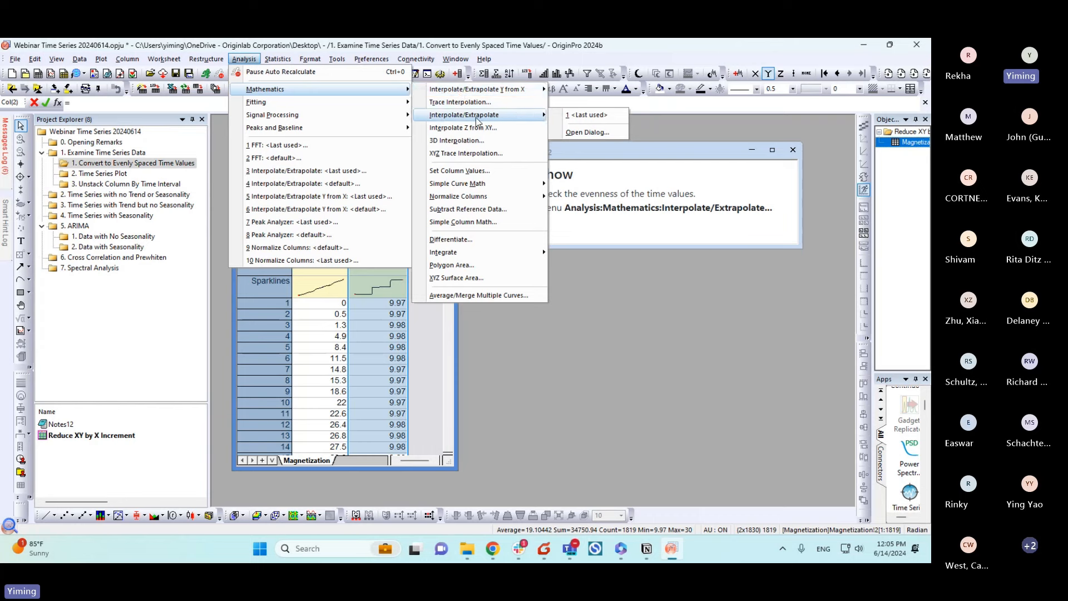
pyautogui.click(585, 133)
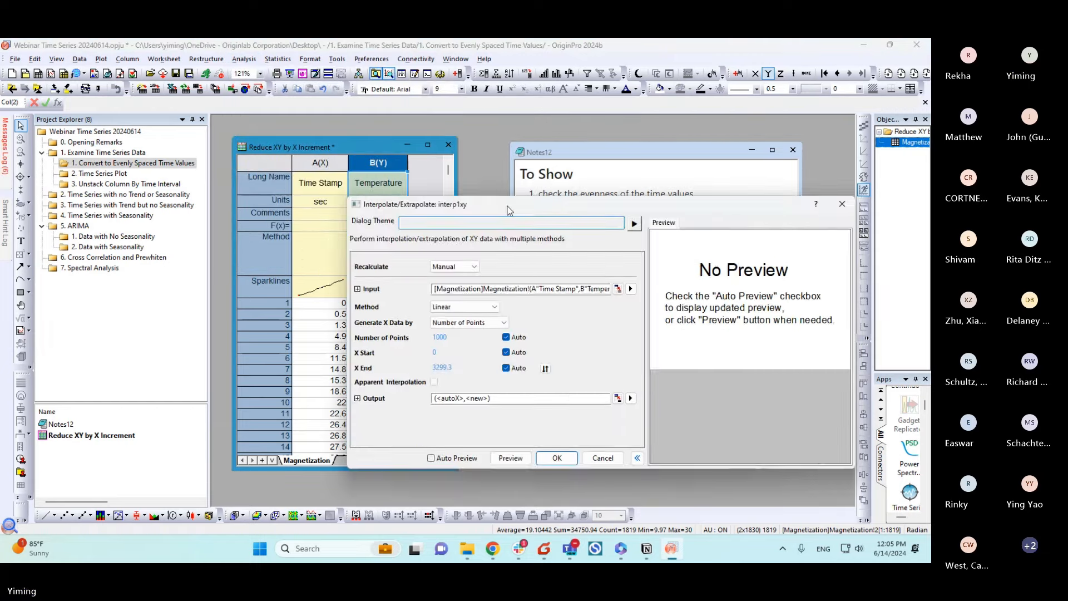
pyautogui.moveTo(507, 206); pyautogui.dragTo(389, 160)
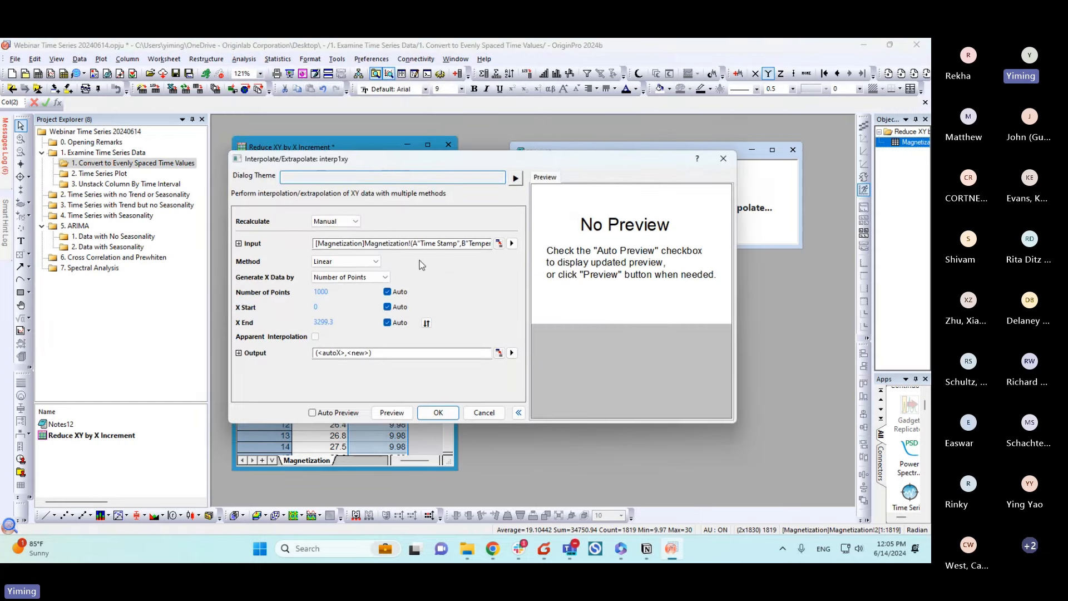
# Step: Run the linear interpolation by number of points, with output set to New XY and Auto Preview on
pyautogui.click(349, 276)
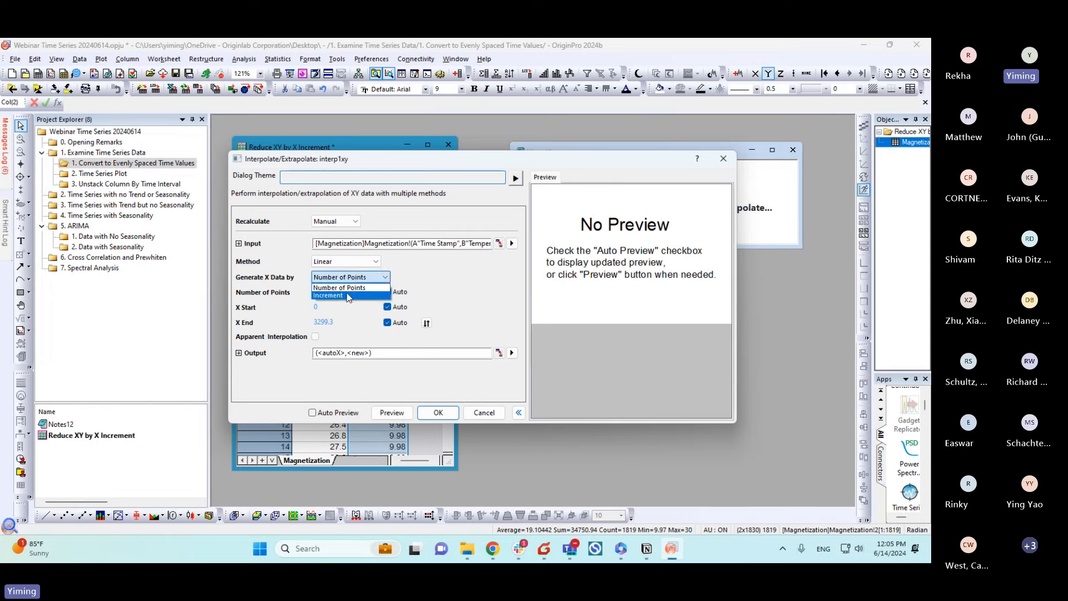
pyautogui.click(350, 283)
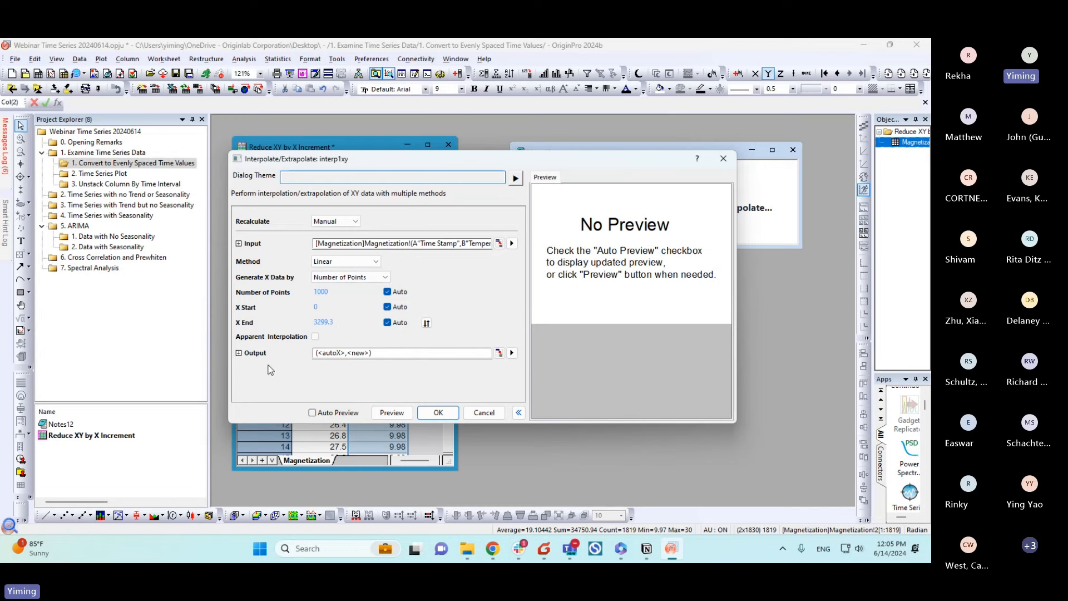
pyautogui.click(512, 352)
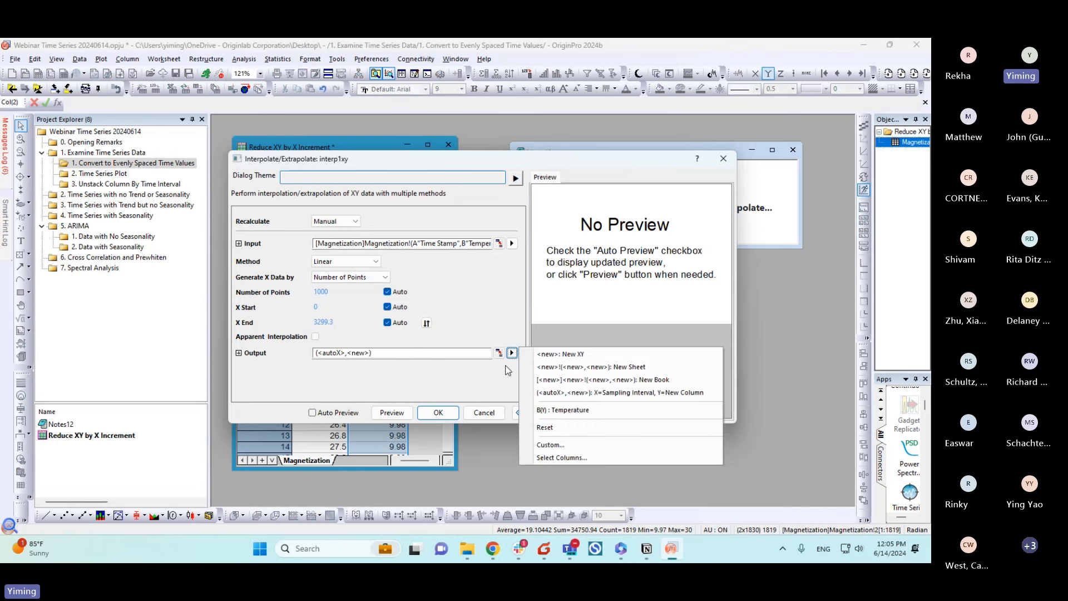
pyautogui.click(578, 354)
pyautogui.click(326, 415)
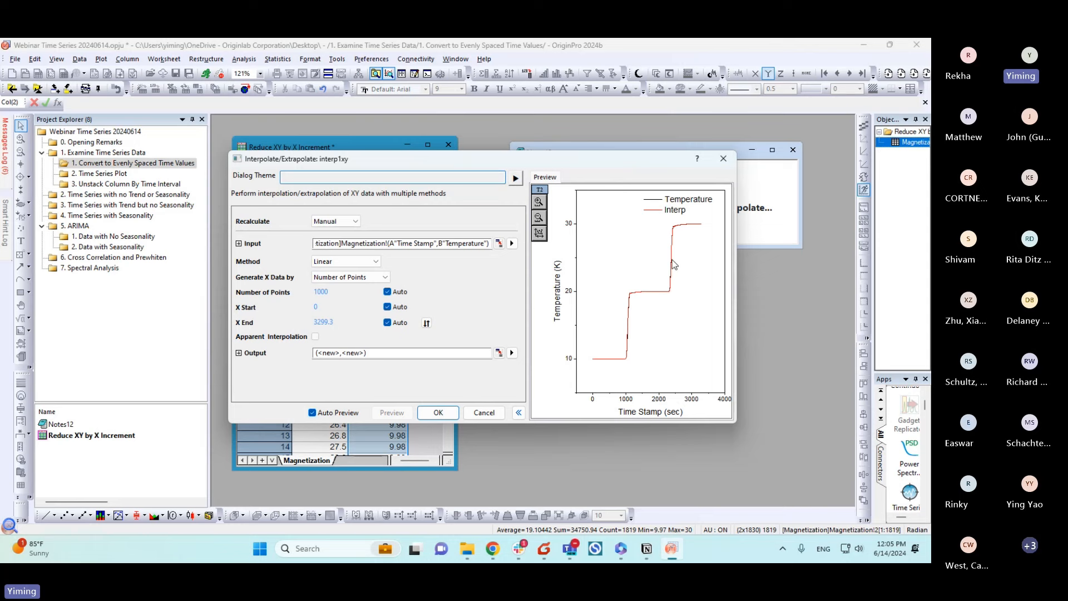
pyautogui.click(439, 412)
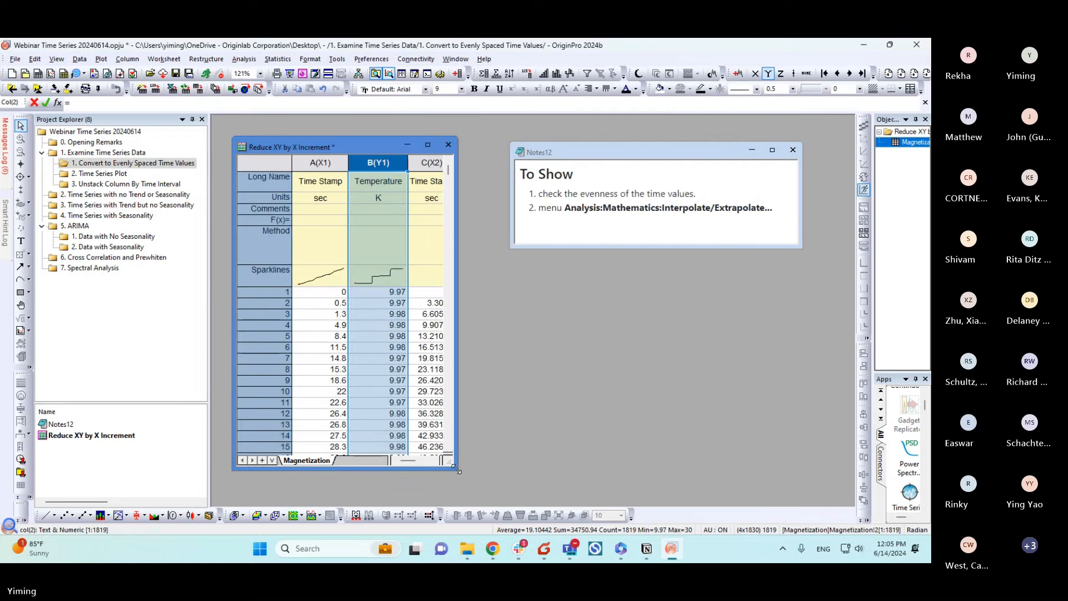
# Step: Add sparklines to the interpolated columns C and D, and resize the worksheet window to sit beside the notes
pyautogui.moveTo(456, 469); pyautogui.dragTo(595, 478)
pyautogui.click(428, 163)
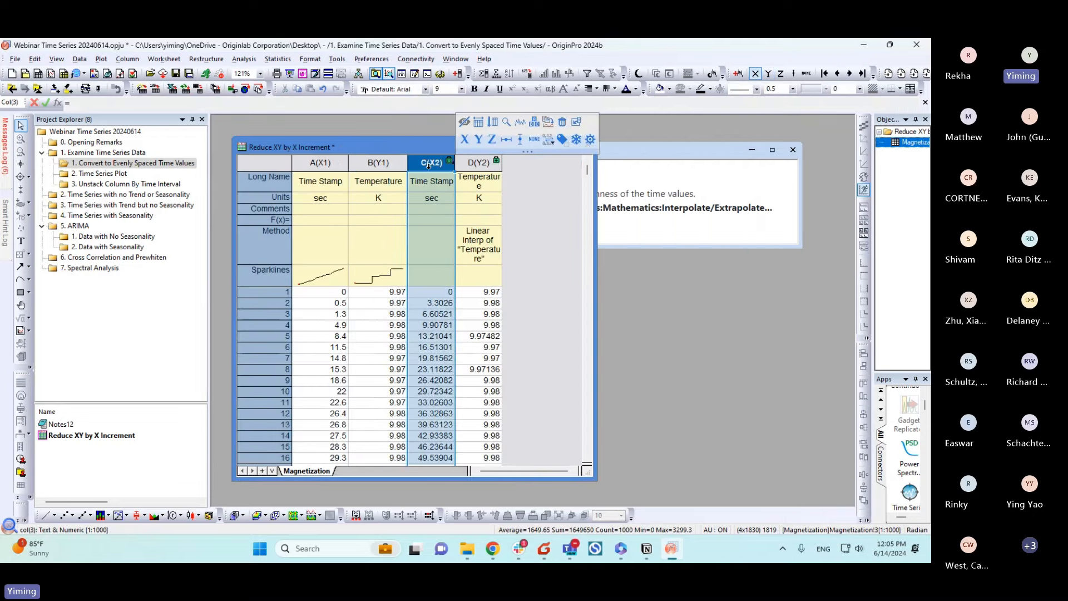
pyautogui.click(514, 249)
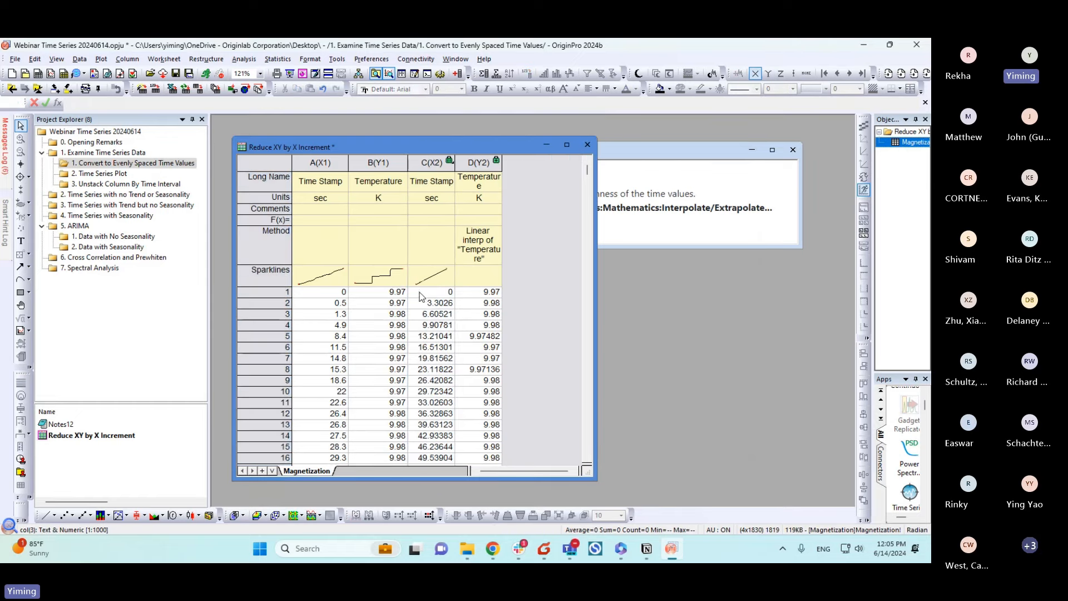
pyautogui.click(479, 164)
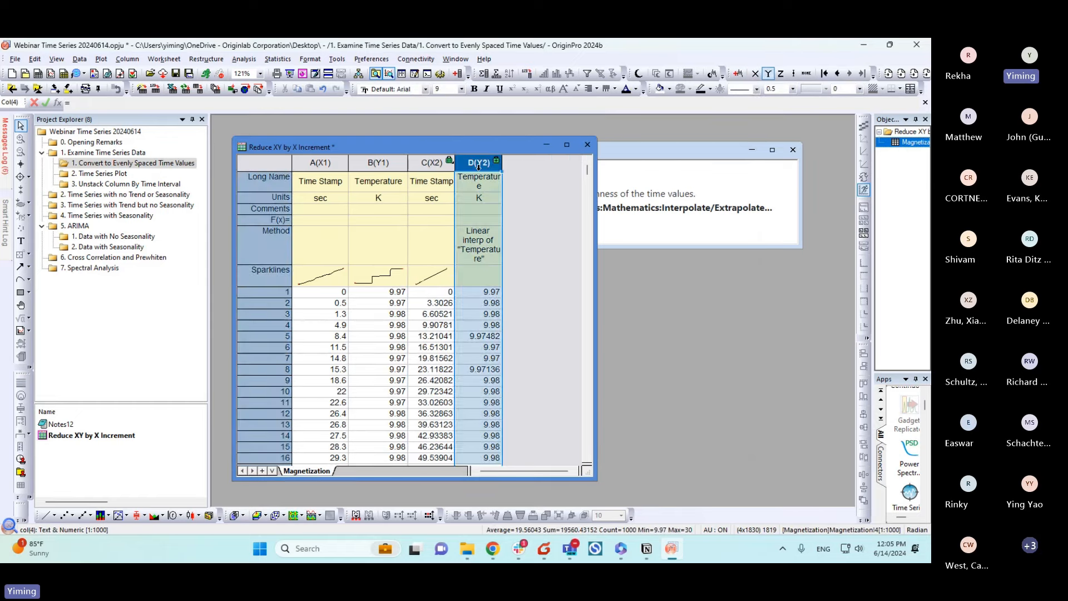
pyautogui.click(542, 221)
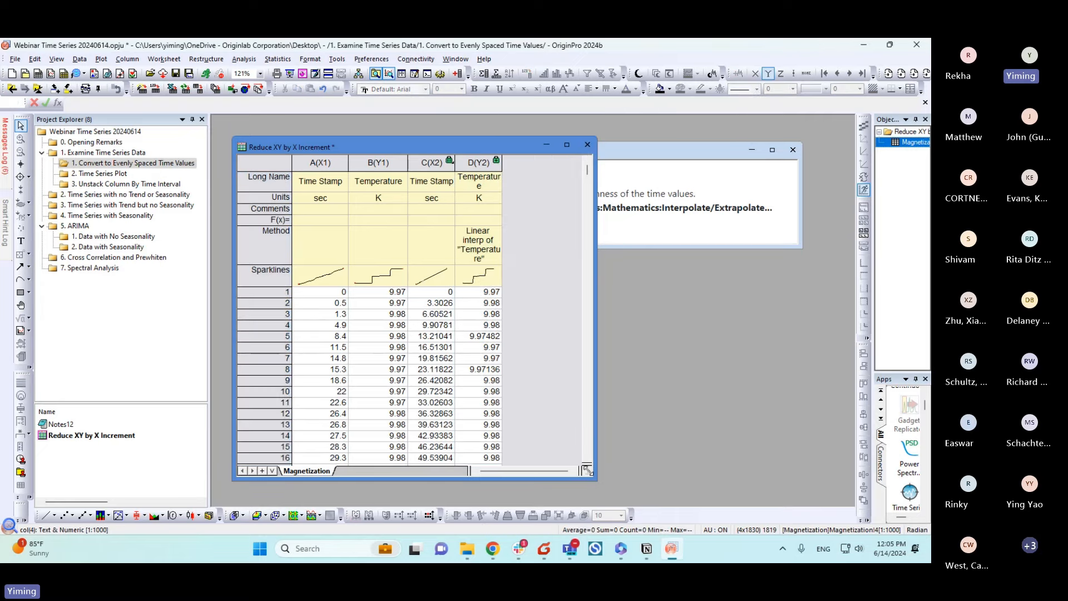
pyautogui.moveTo(588, 471); pyautogui.dragTo(531, 422)
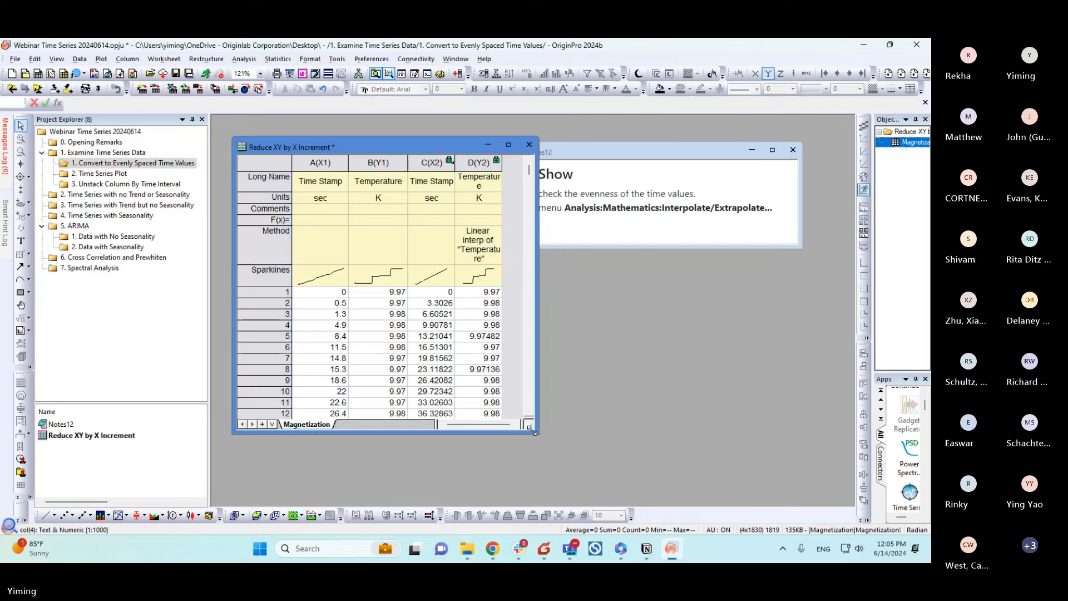
pyautogui.click(593, 182)
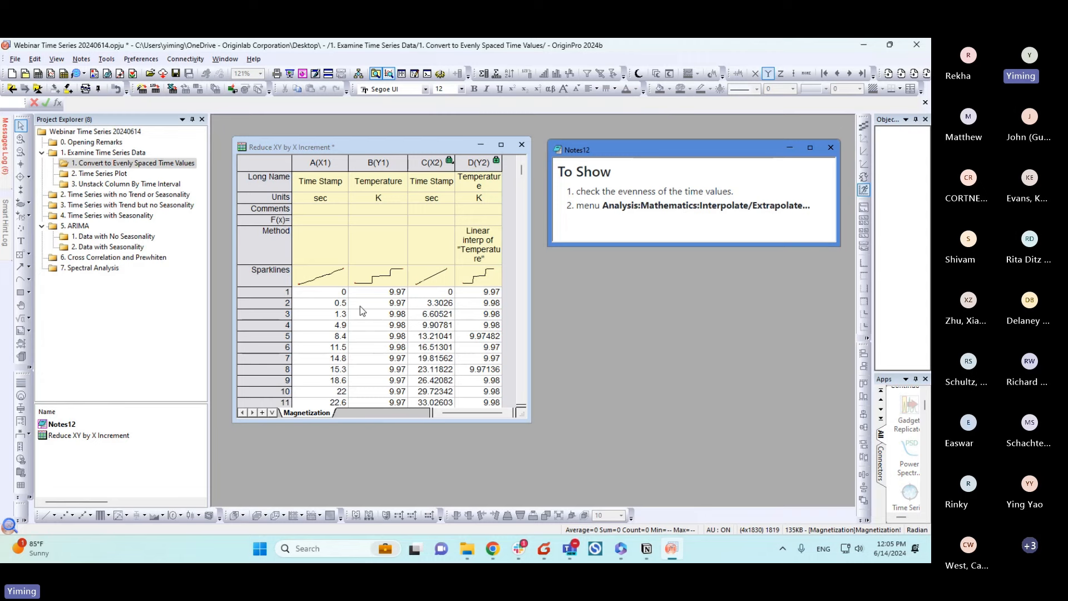
# Step: Open the "2. Time Series Plot" folder, and select column B of Book10 with the notes window placed alongside
pyautogui.click(111, 174)
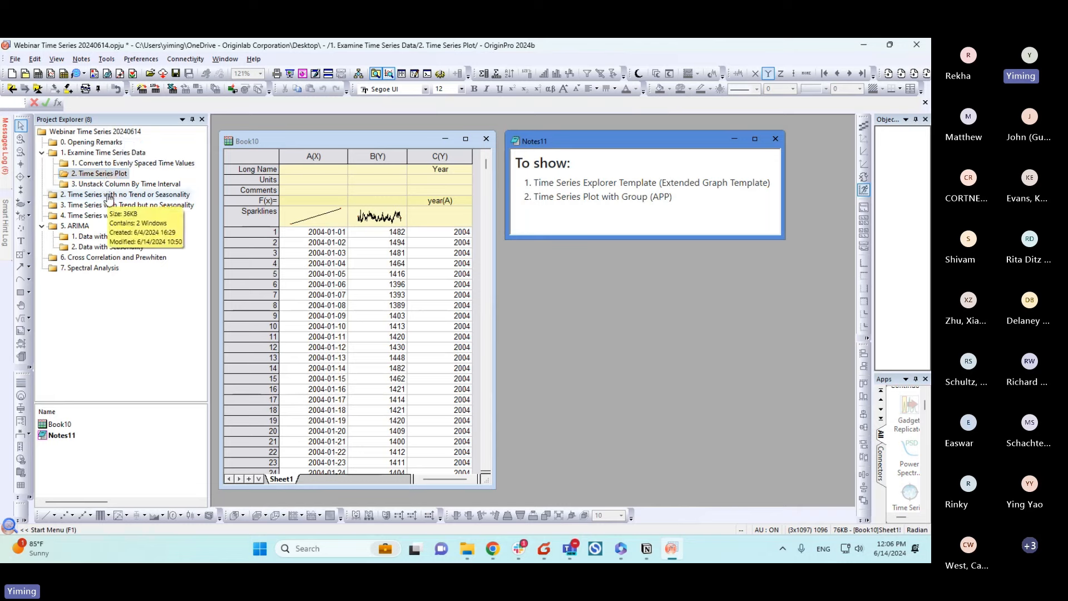
pyautogui.moveTo(586, 145); pyautogui.dragTo(616, 139)
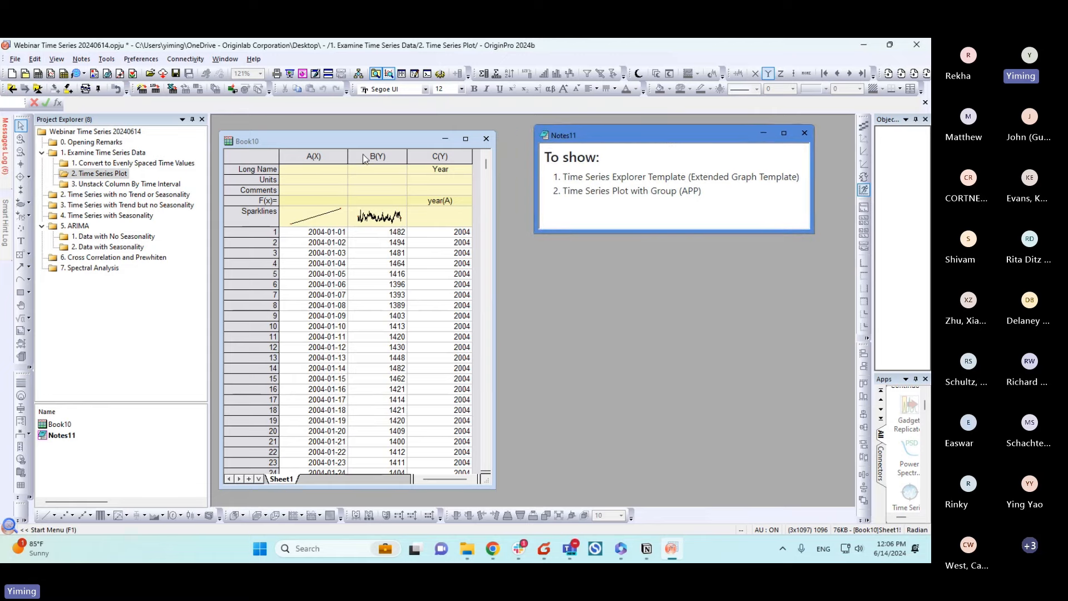
pyautogui.click(327, 161)
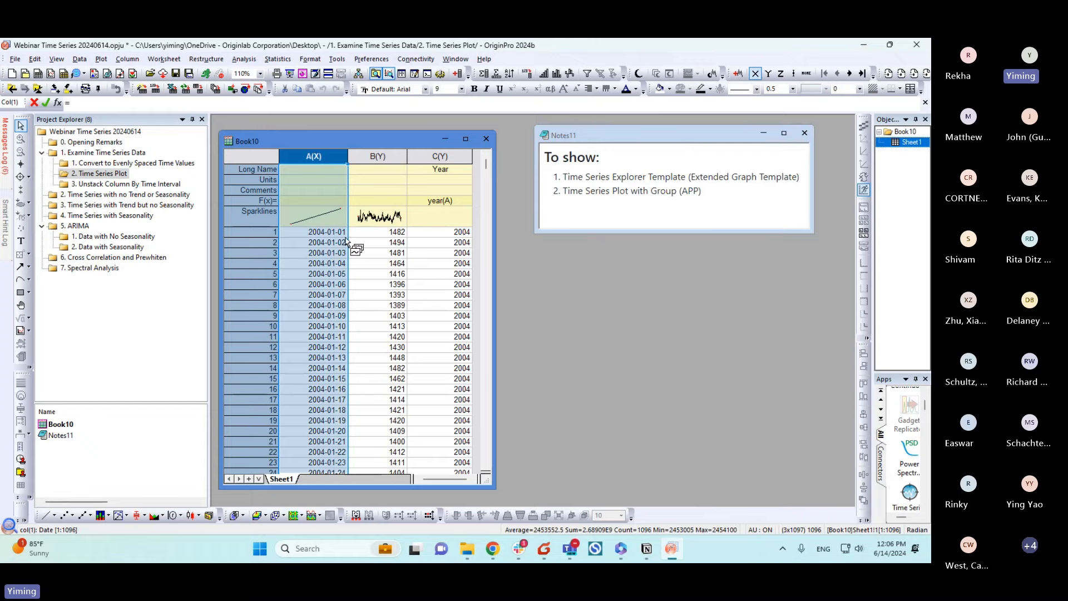
pyautogui.click(377, 156)
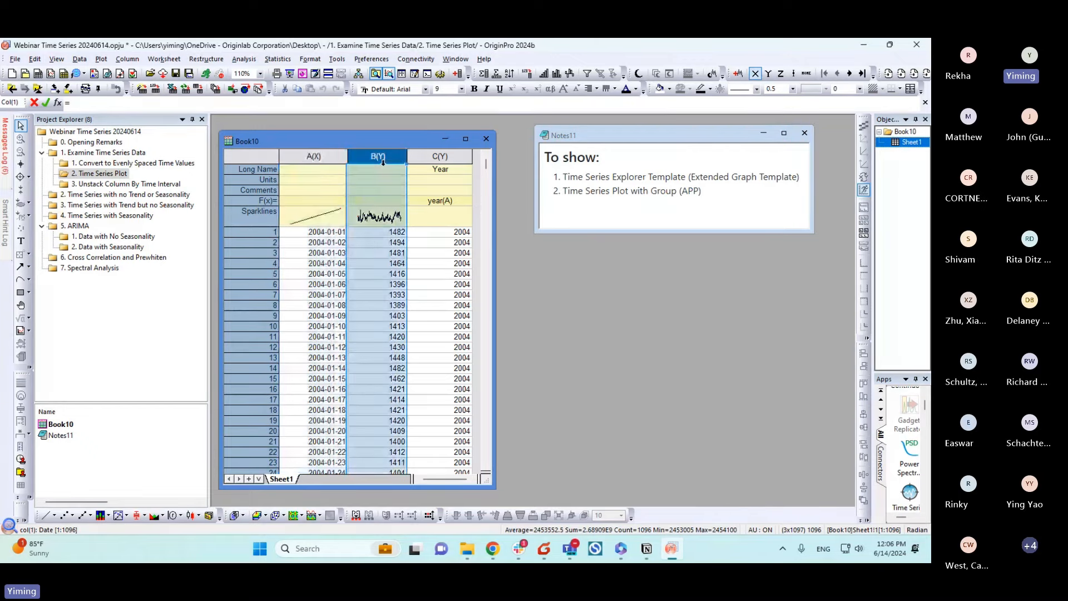
pyautogui.moveTo(359, 144); pyautogui.dragTo(364, 139)
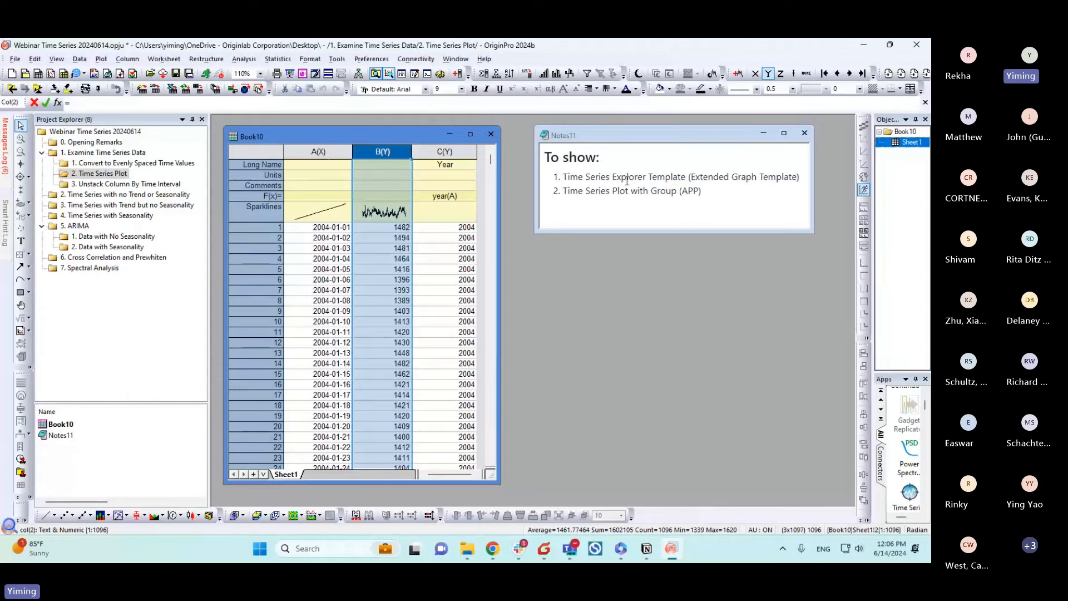
pyautogui.click(652, 182)
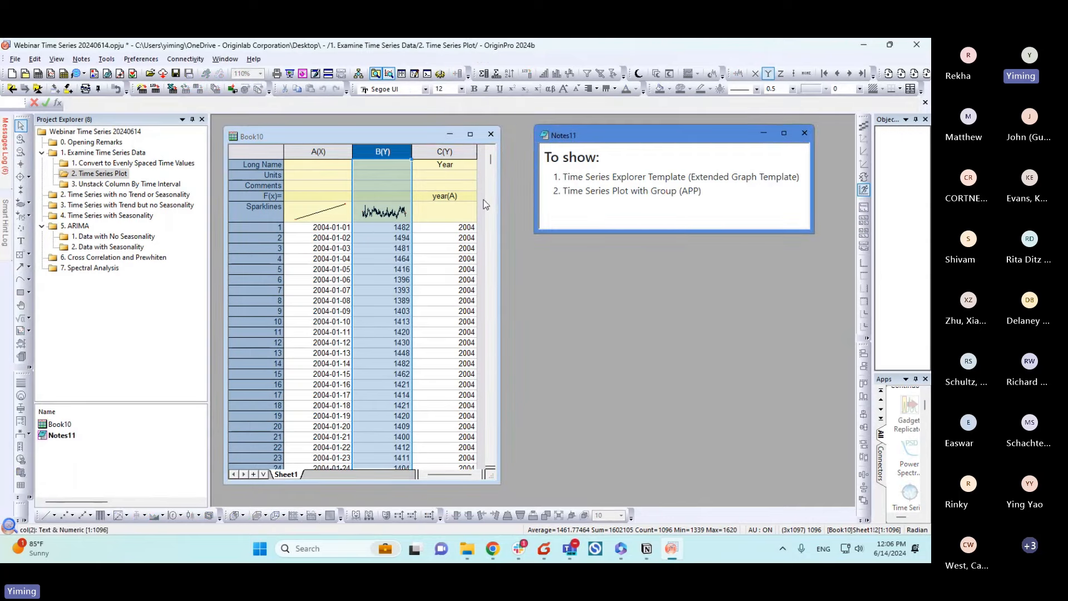
# Step: Look through the plot types available for column B of Book10, from Basic 2D through Extended Templates
pyautogui.click(255, 139)
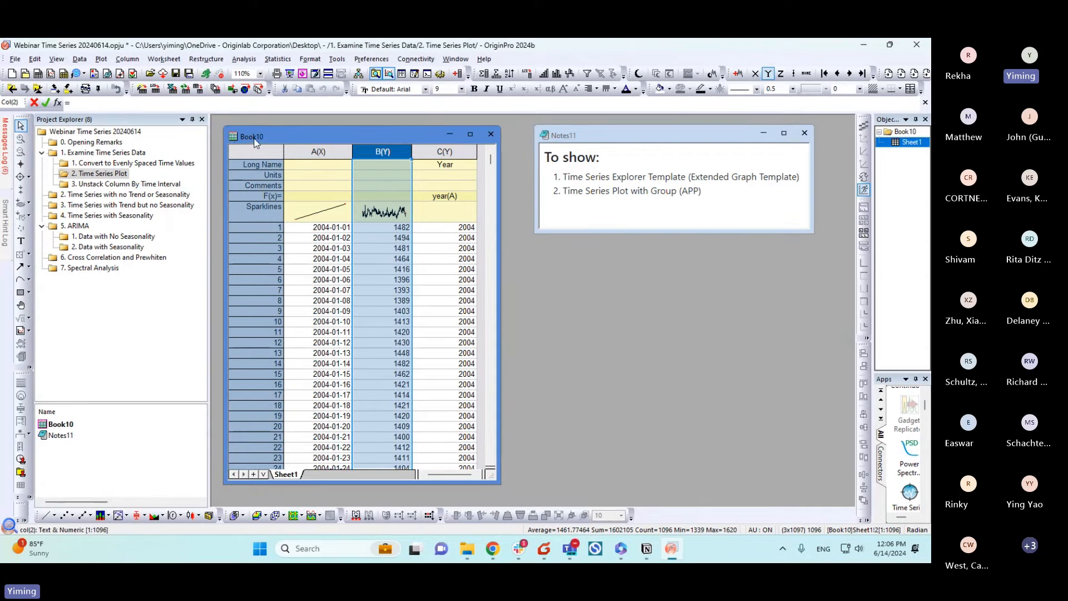
pyautogui.click(100, 59)
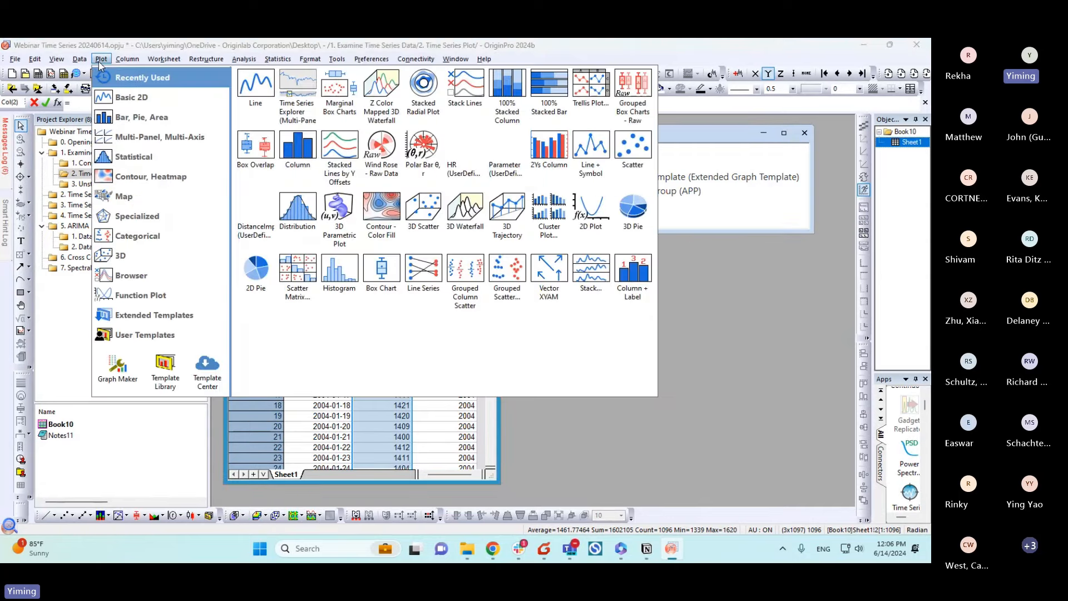
pyautogui.click(104, 96)
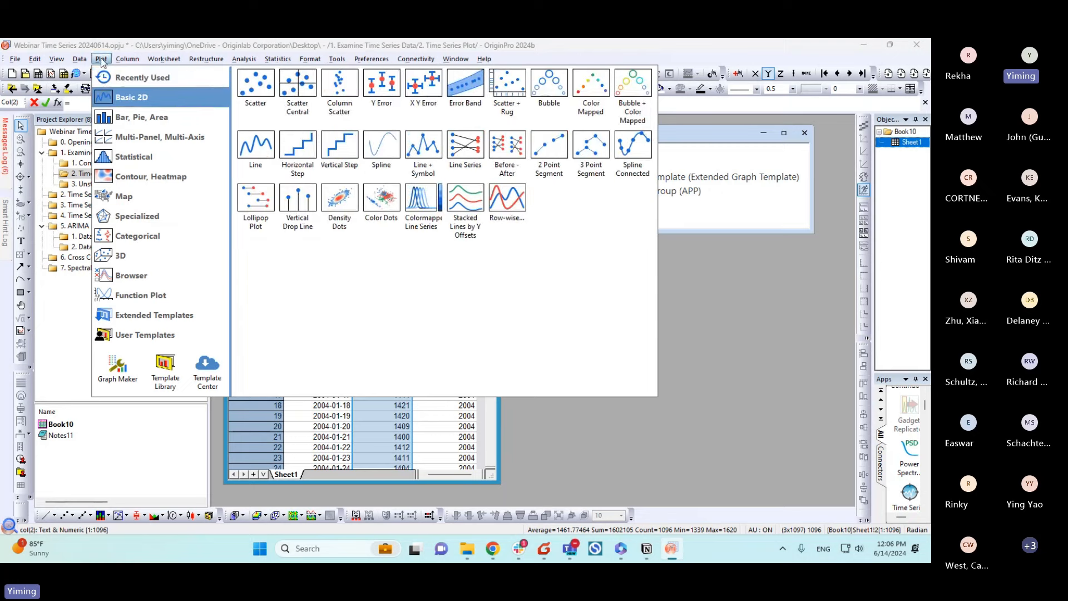
pyautogui.click(137, 157)
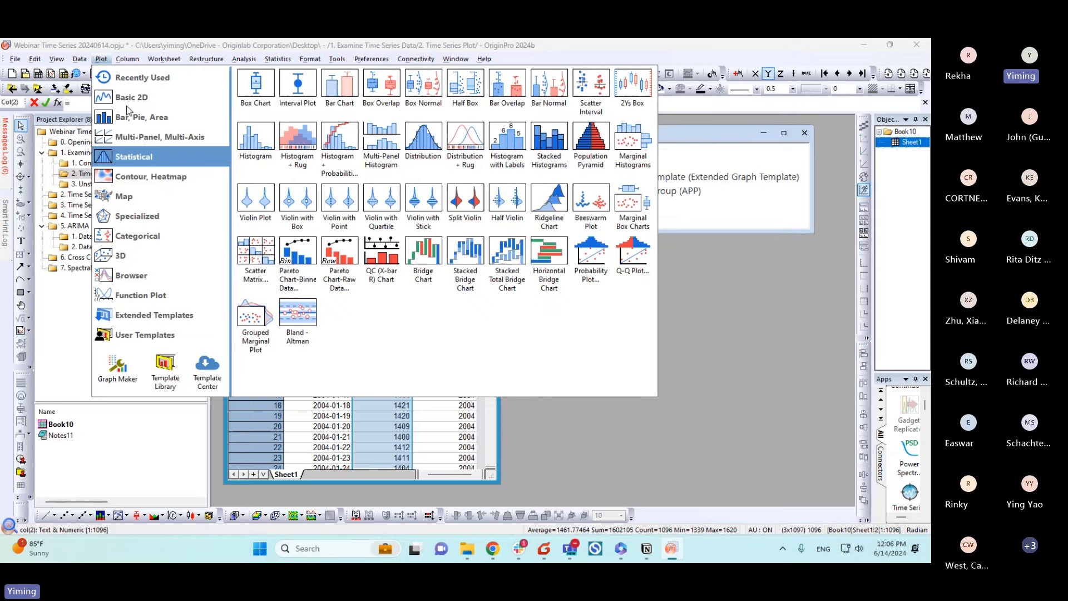
pyautogui.click(119, 217)
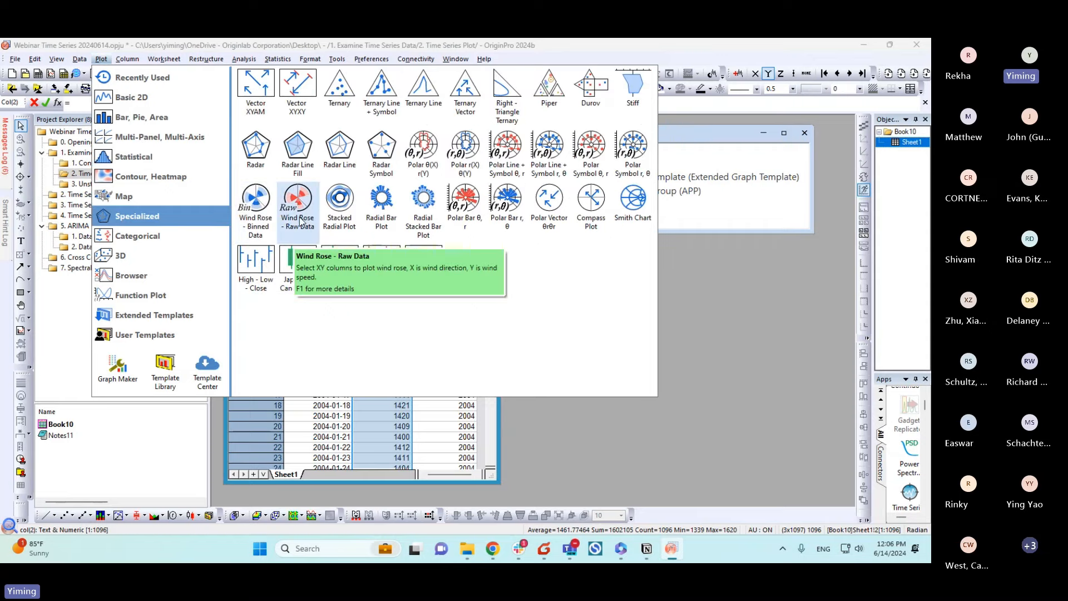
pyautogui.moveTo(123, 284)
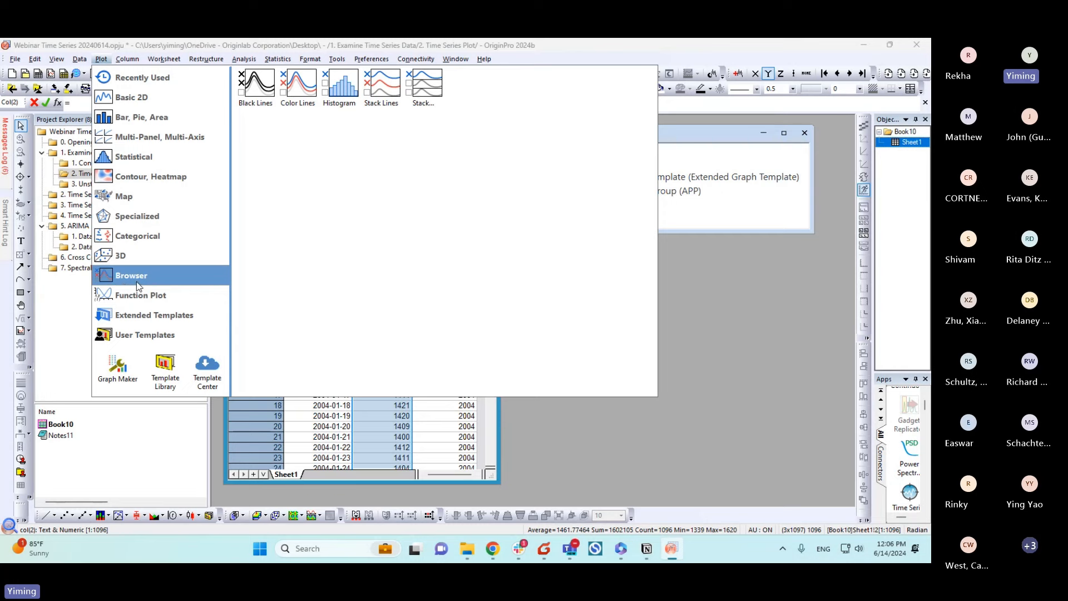
pyautogui.moveTo(138, 318)
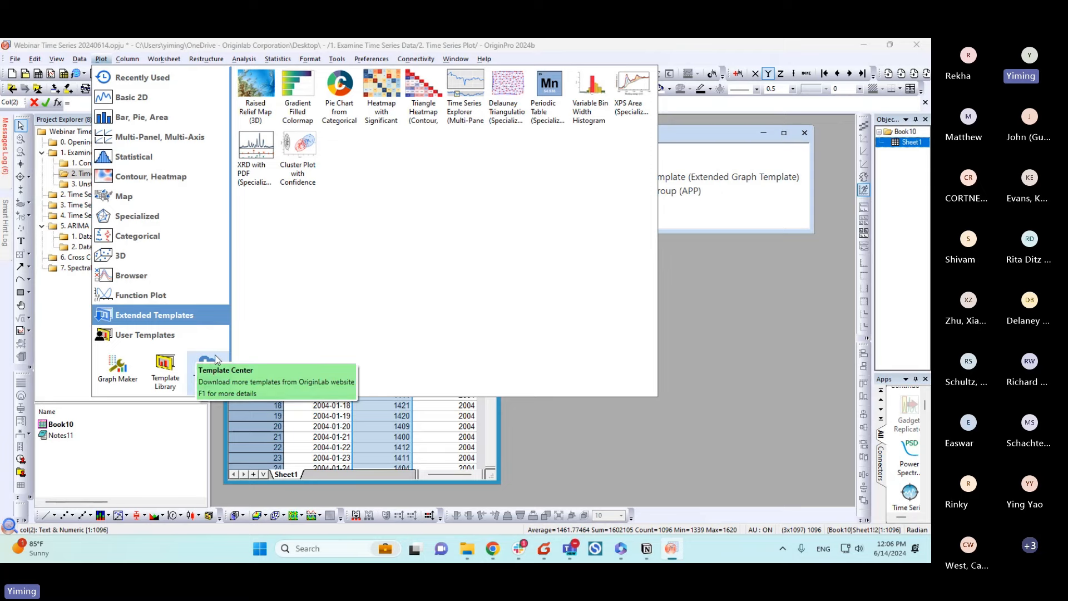
# Step: Check the Time Series Explorer entry in the Template Center and close the Template Center
pyautogui.click(198, 369)
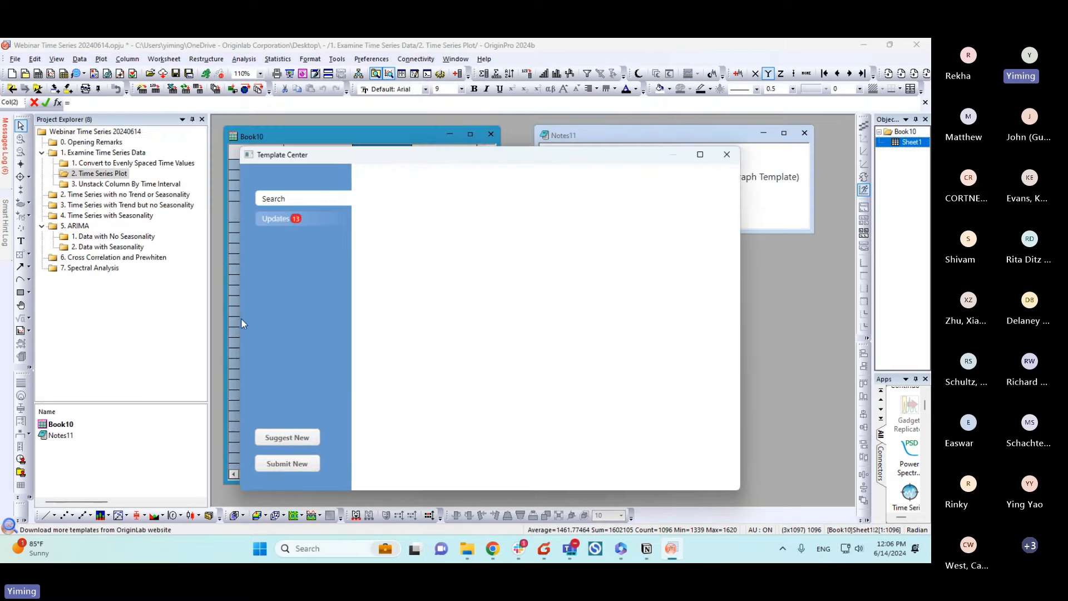
pyautogui.moveTo(351, 156); pyautogui.dragTo(320, 134)
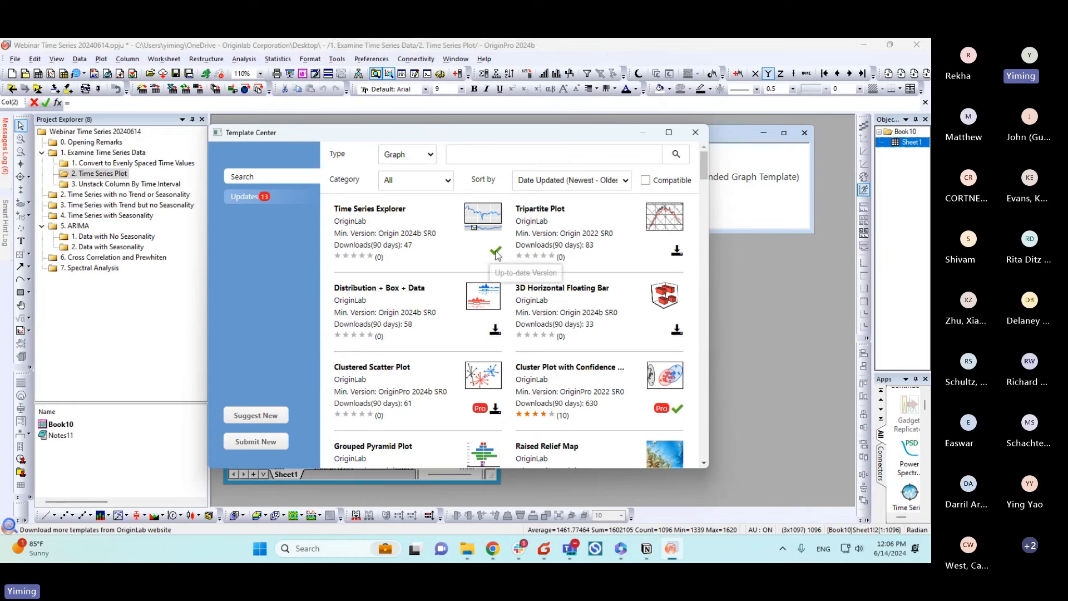
pyautogui.click(696, 132)
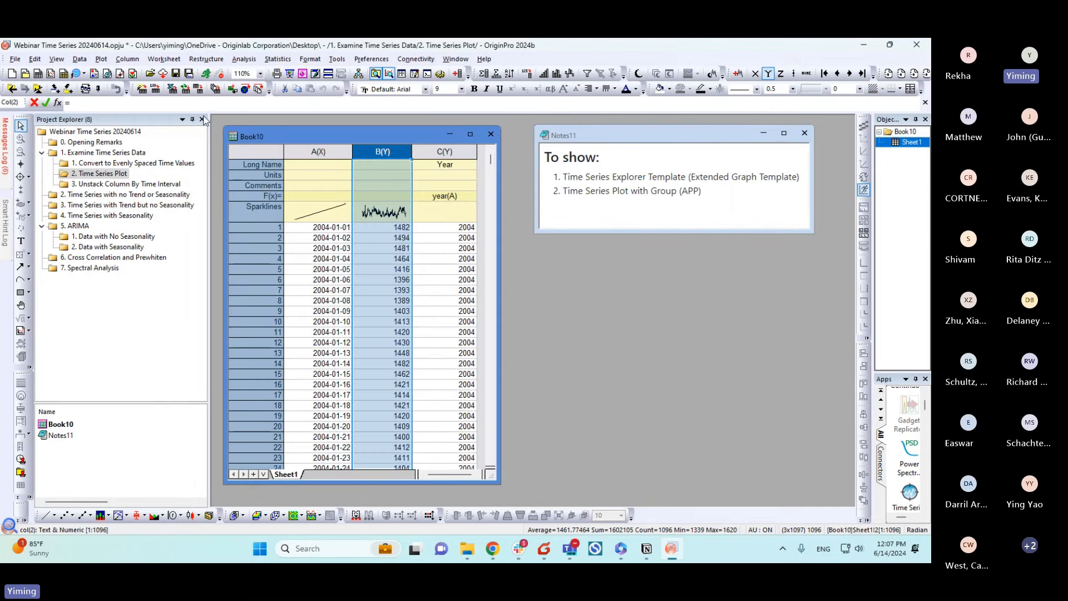
# Step: Plot column B with the Time Series Explorer extended template and shrink the graph window to fit the workspace
pyautogui.click(99, 60)
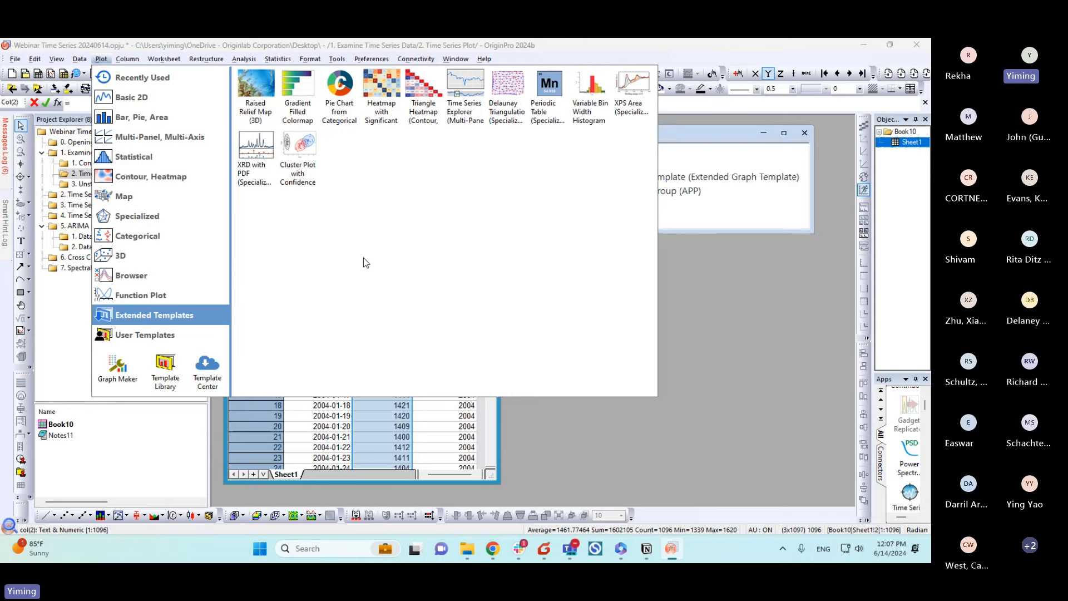
pyautogui.click(464, 112)
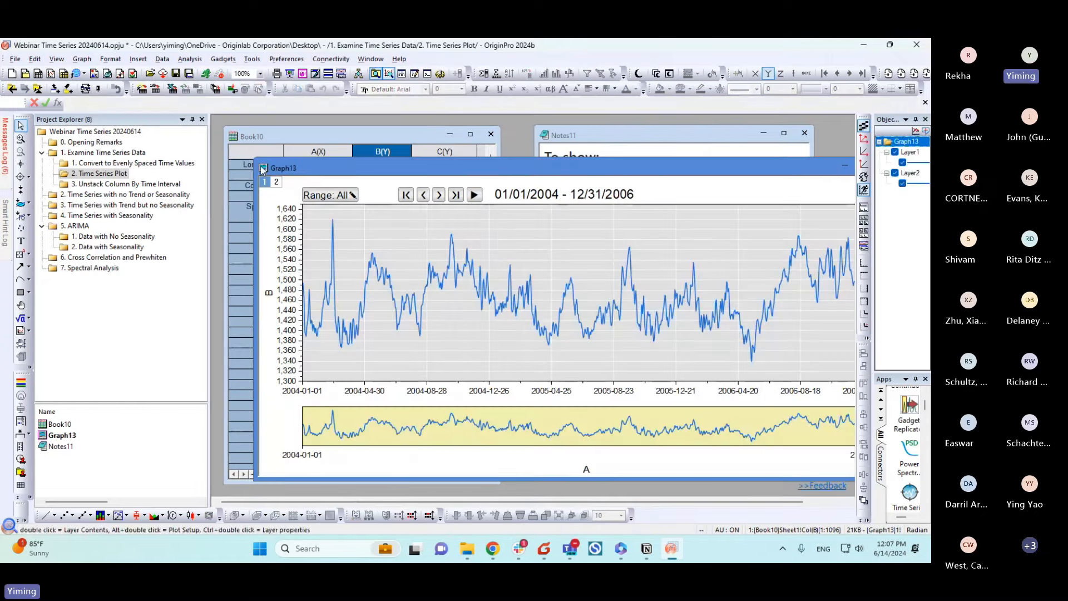
pyautogui.moveTo(260, 160); pyautogui.dragTo(321, 174)
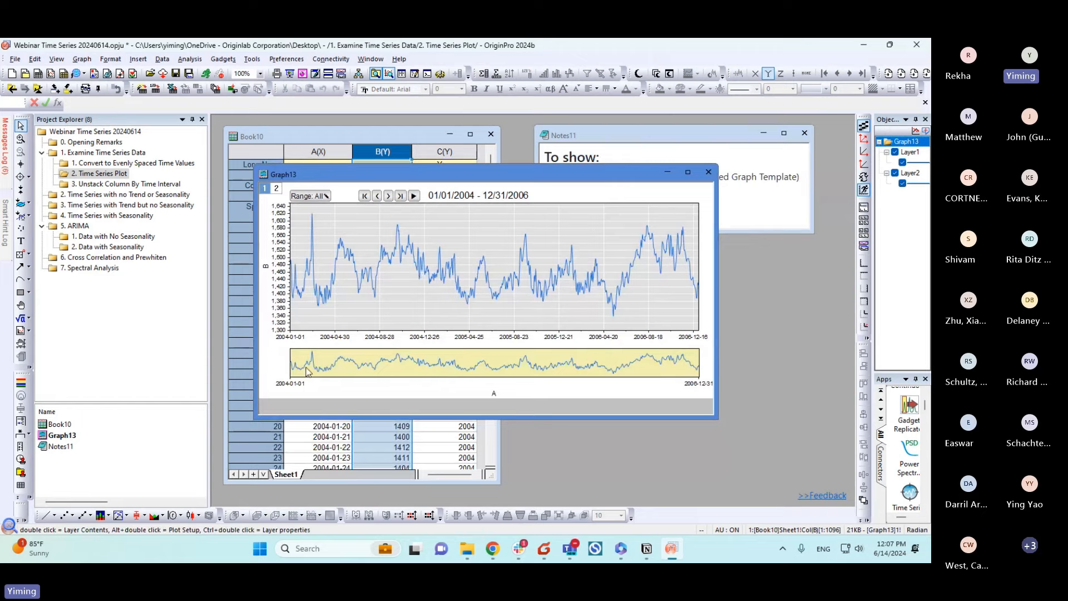
# Step: Narrow the Time Series Explorer's displayed period to 04/29/2004 - 12/02/2004 by resizing the range box on the overview plot
pyautogui.click(405, 371)
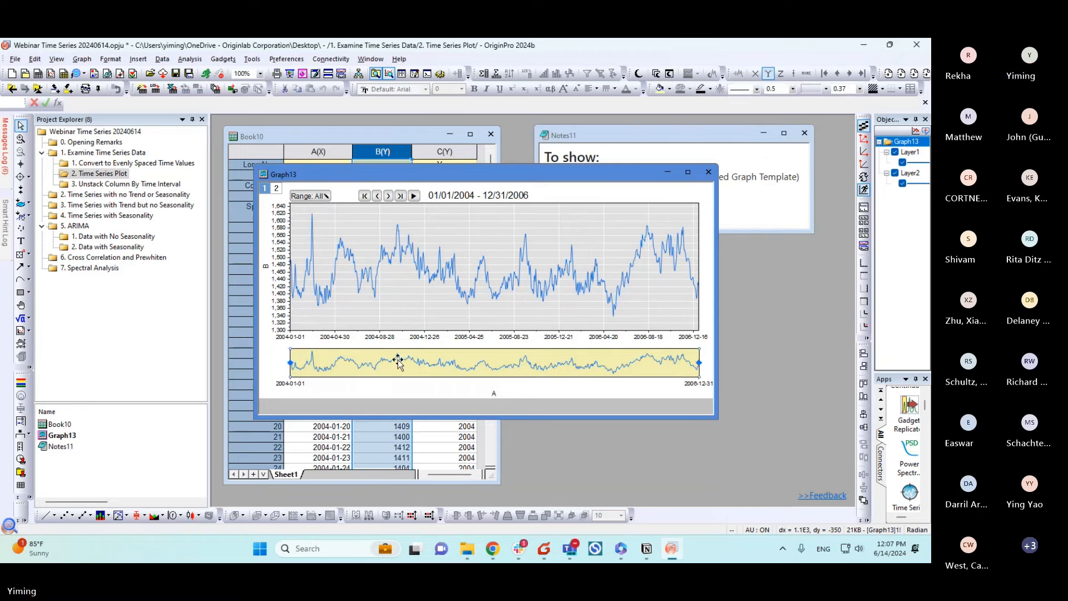
pyautogui.moveTo(697, 362); pyautogui.dragTo(416, 363)
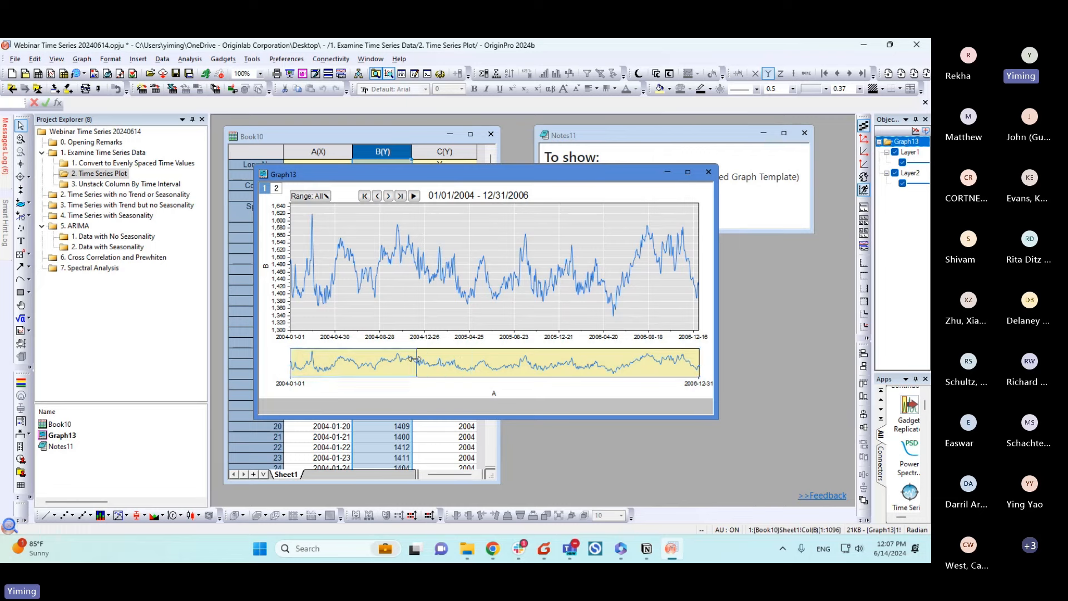
pyautogui.click(297, 368)
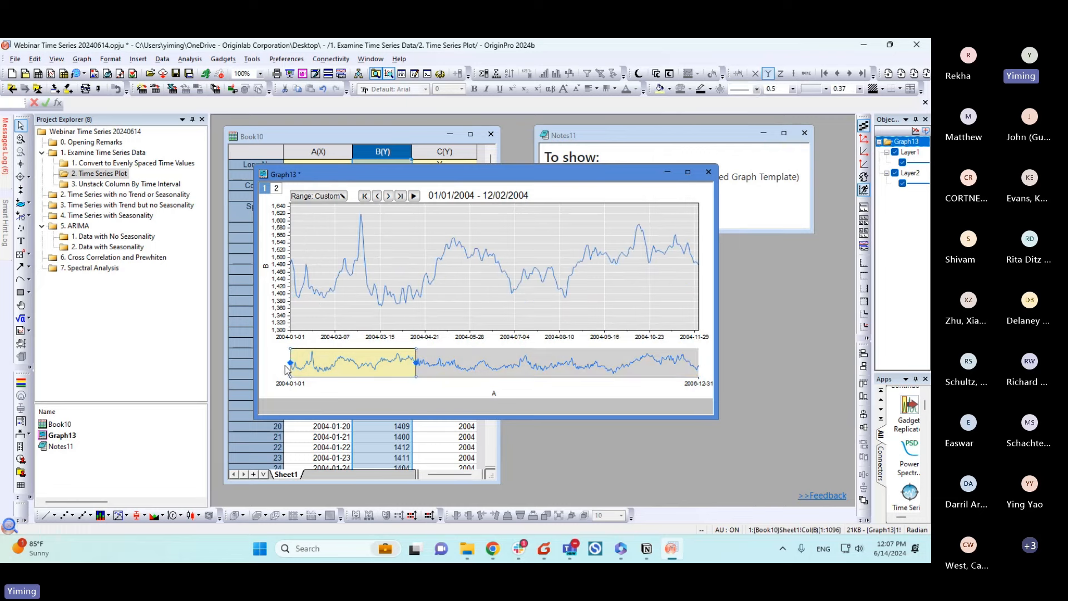
pyautogui.moveTo(290, 363); pyautogui.dragTo(334, 367)
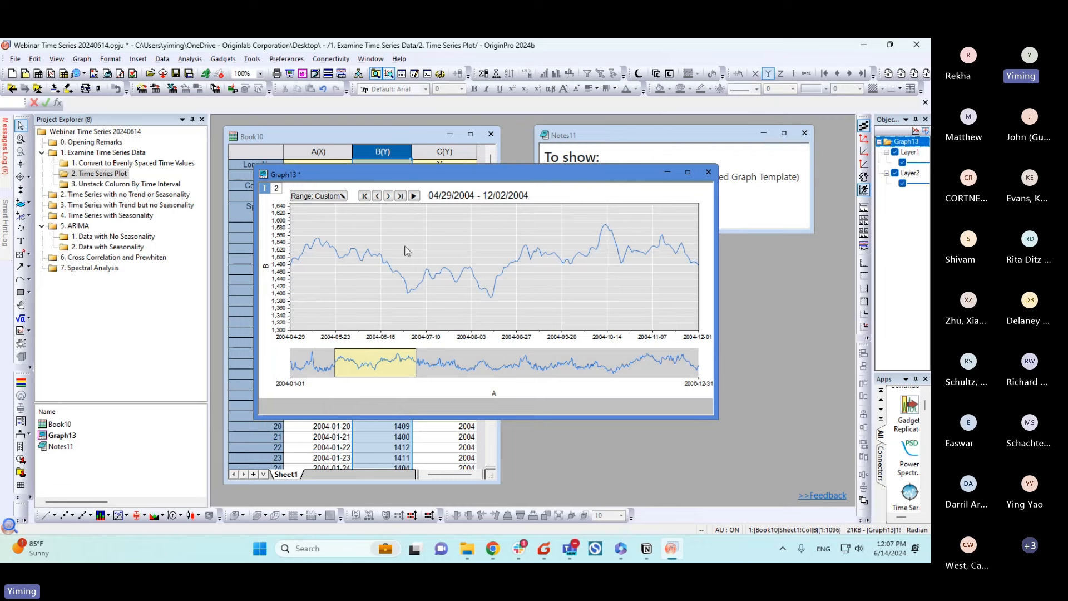
# Step: Set the graph's range to 1 Year and page forward to 2006 and back to 2004
pyautogui.click(327, 199)
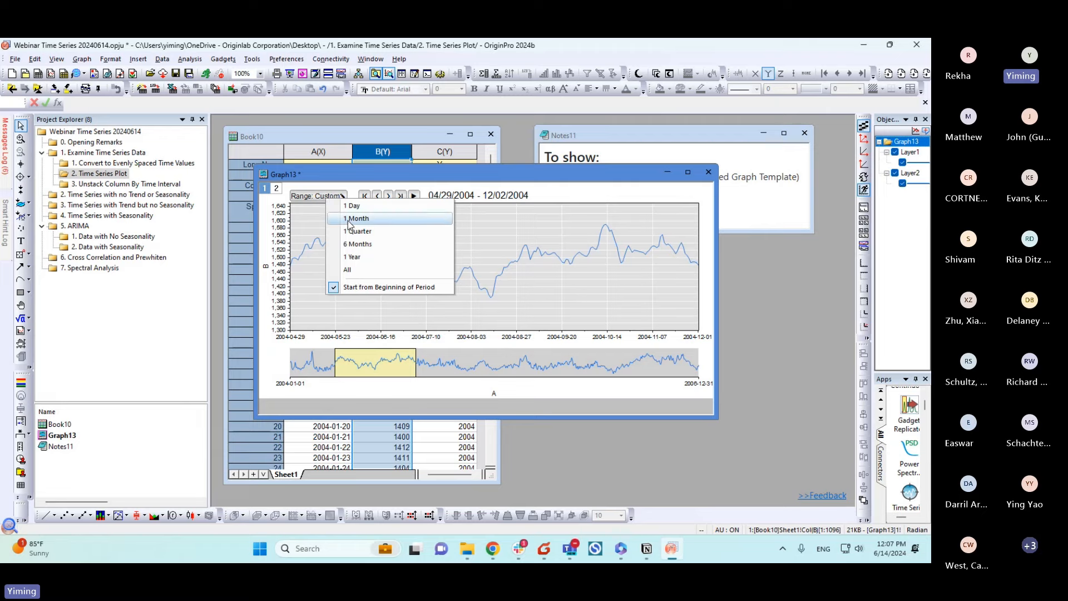
pyautogui.click(367, 256)
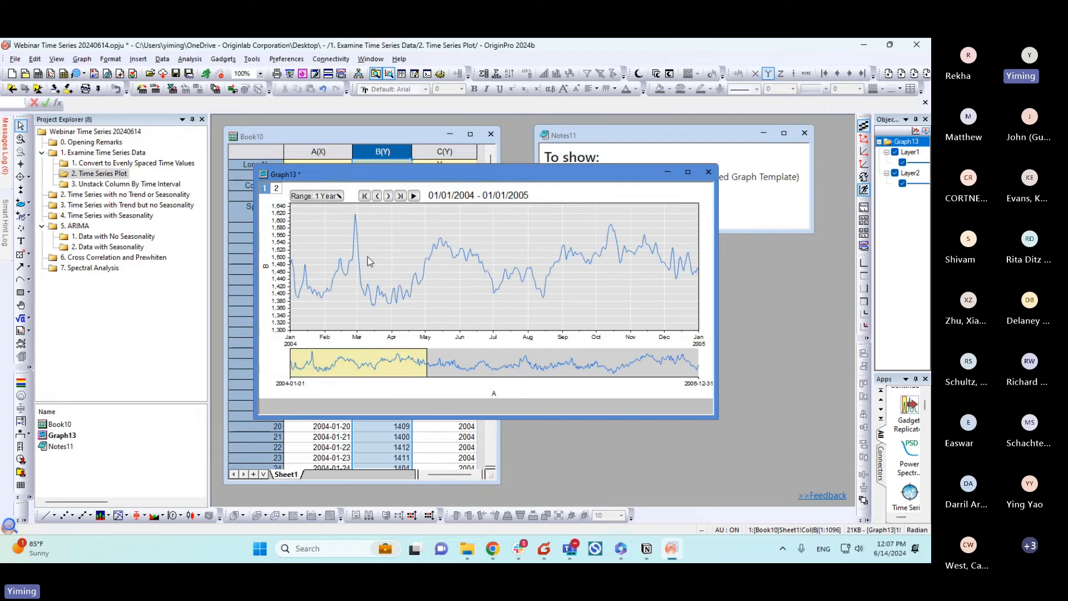
pyautogui.click(388, 196)
pyautogui.click(389, 195)
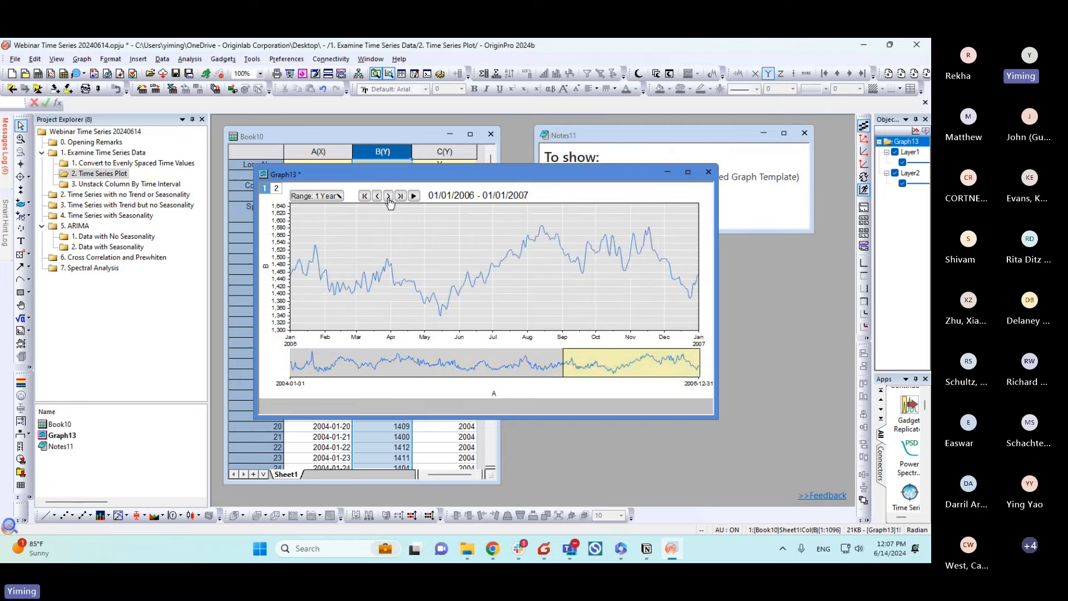
pyautogui.click(377, 196)
pyautogui.click(378, 197)
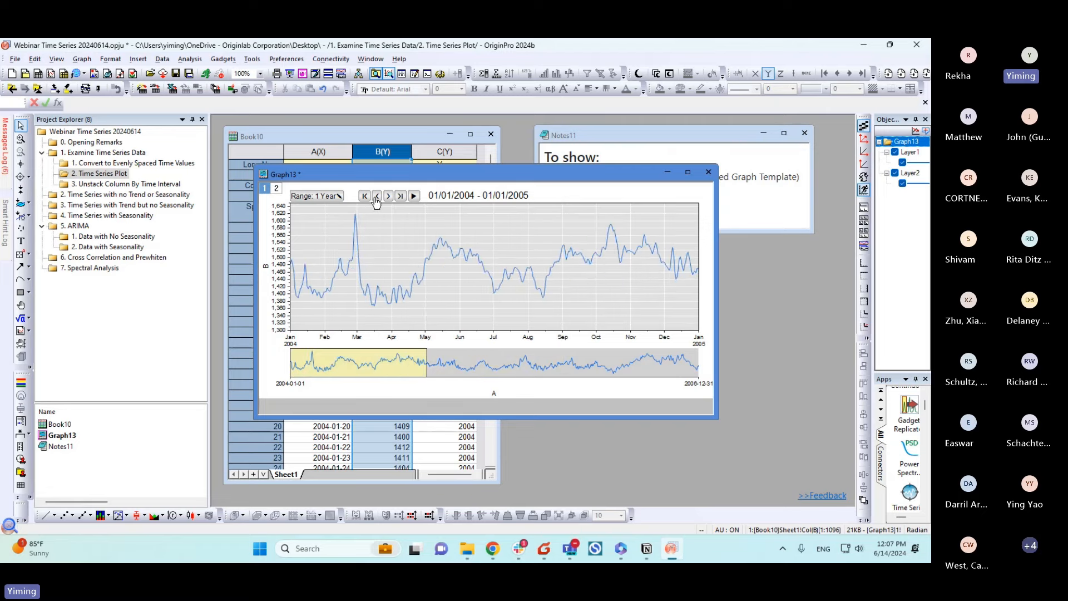
# Step: Set the range to 1 Quarter and automatically flip through the data from the beginning, moving every 1 second
pyautogui.click(336, 197)
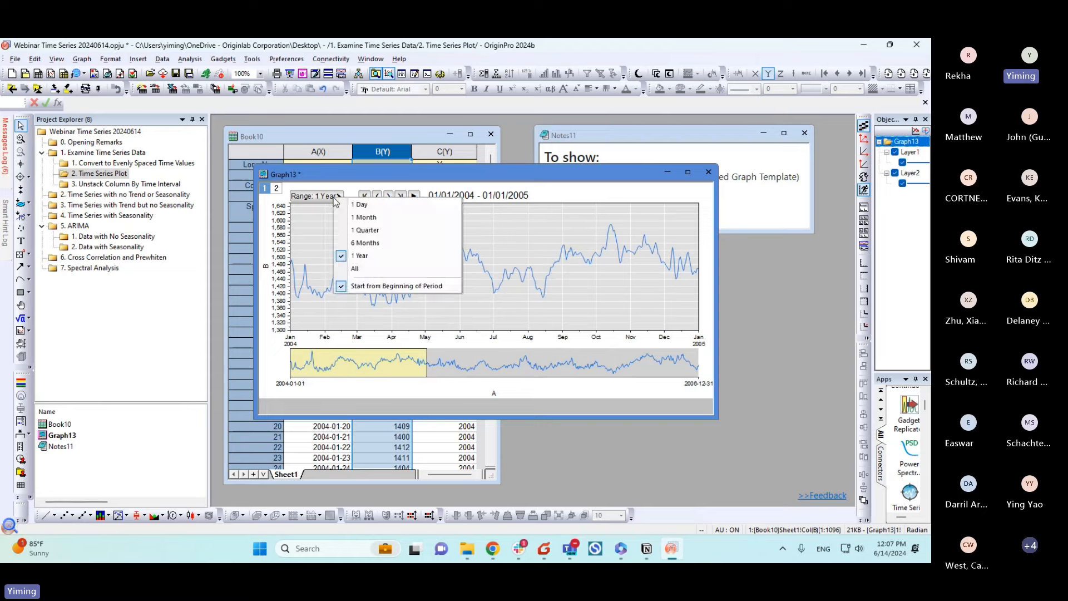
pyautogui.click(367, 230)
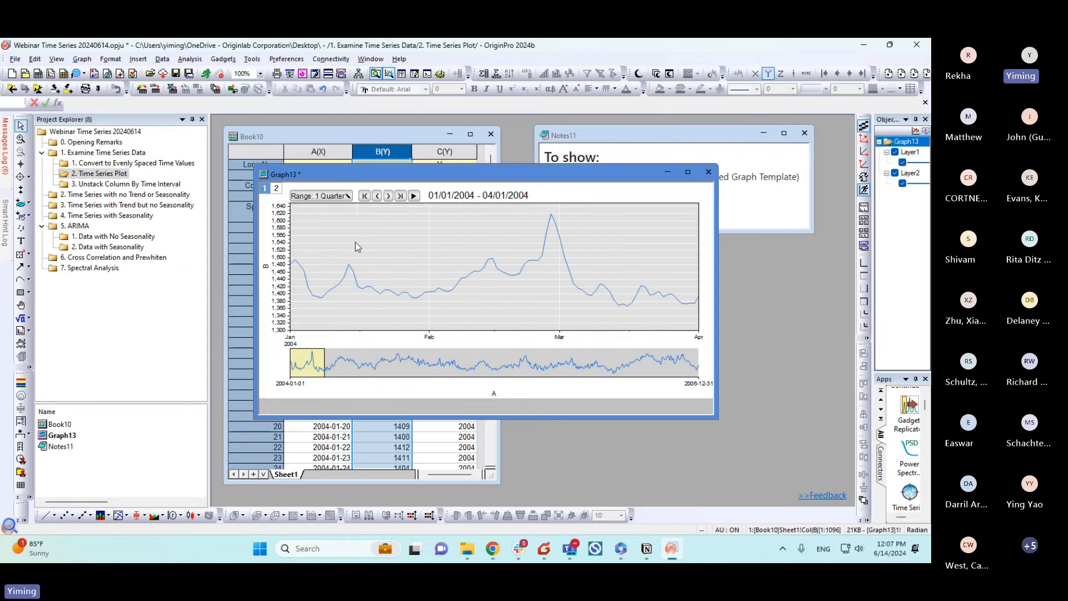
pyautogui.click(415, 196)
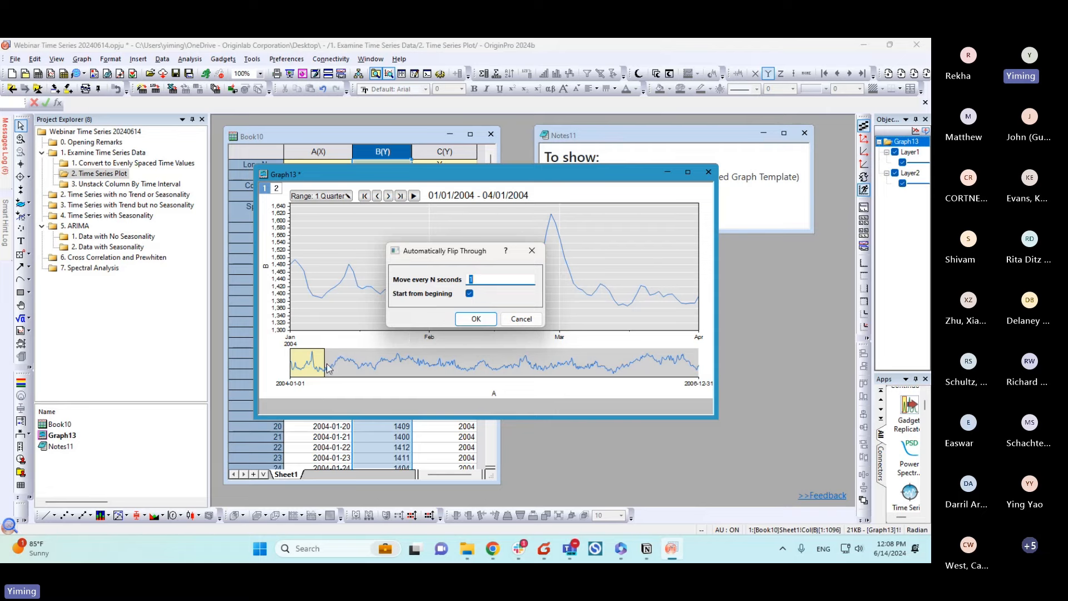
pyautogui.click(475, 319)
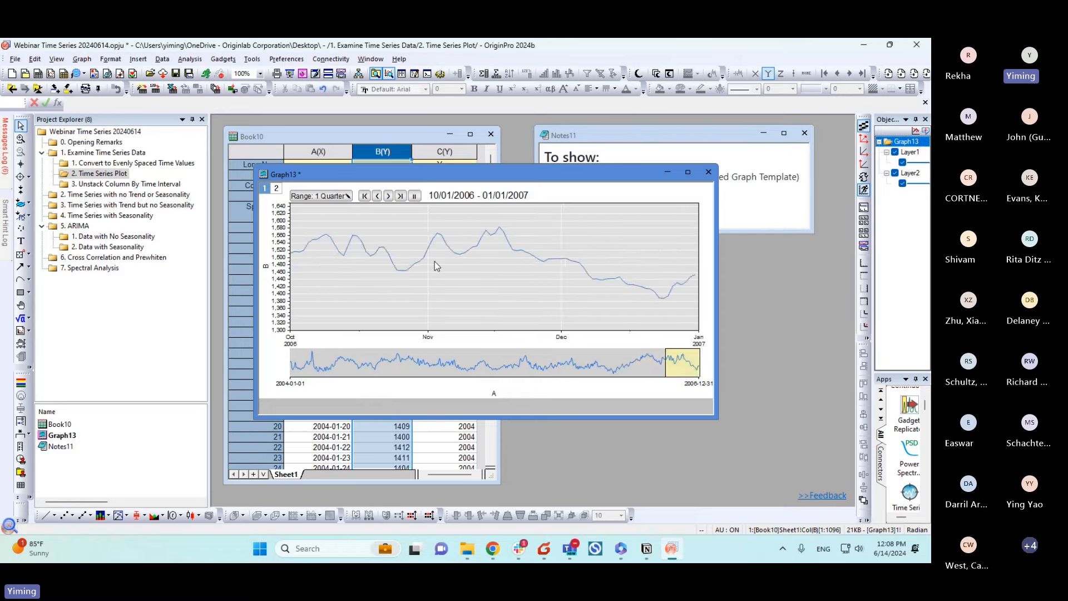
# Step: Set the graph's range to 1 Year and delete the Time Series Explorer graph
pyautogui.click(334, 198)
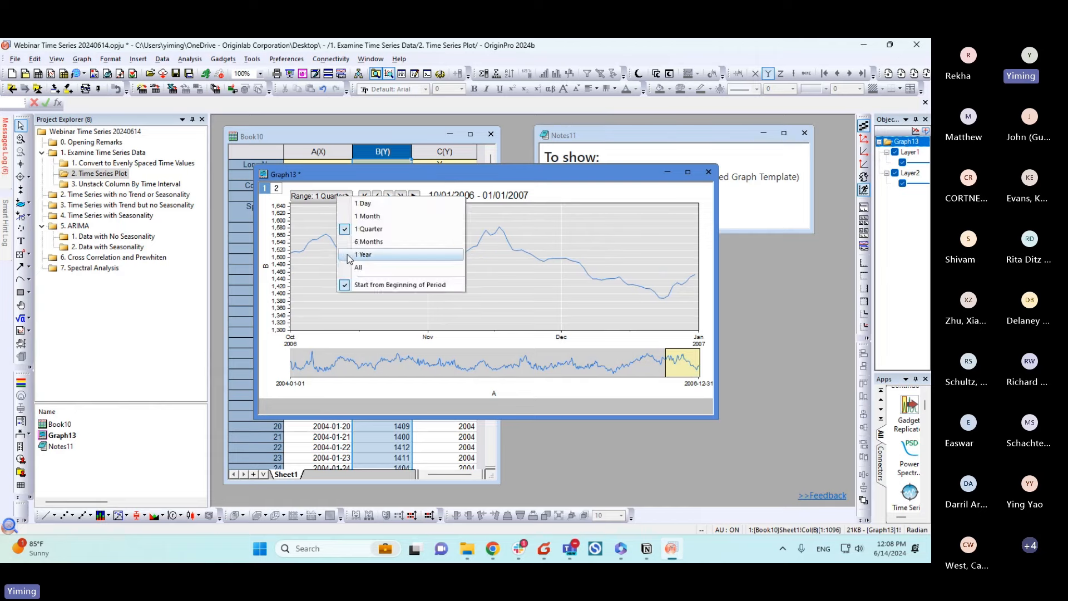
pyautogui.click(349, 256)
pyautogui.moveTo(603, 176); pyautogui.dragTo(616, 212)
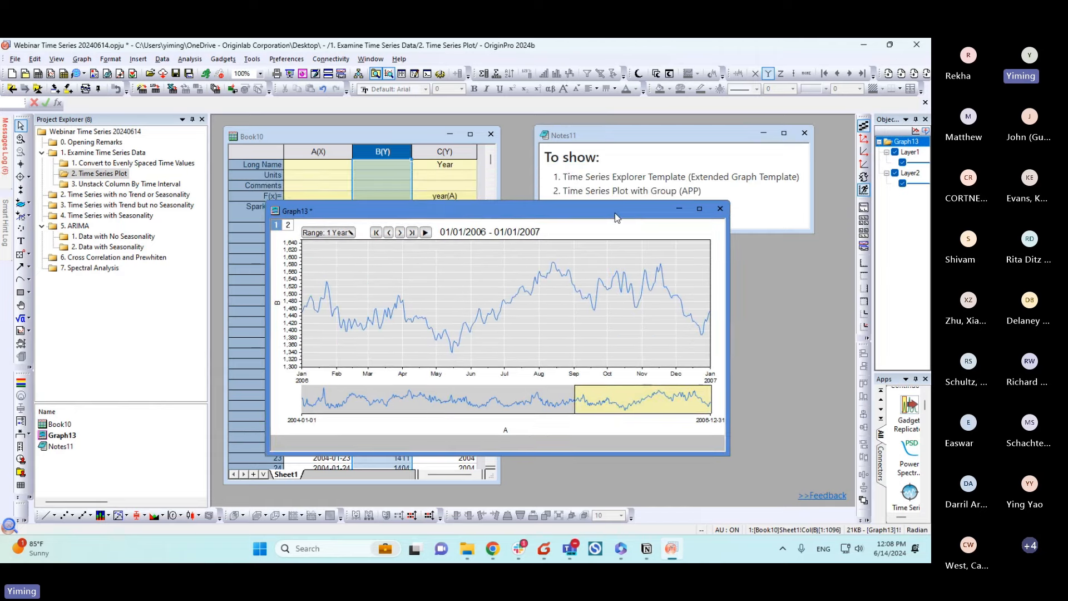
pyautogui.click(722, 212)
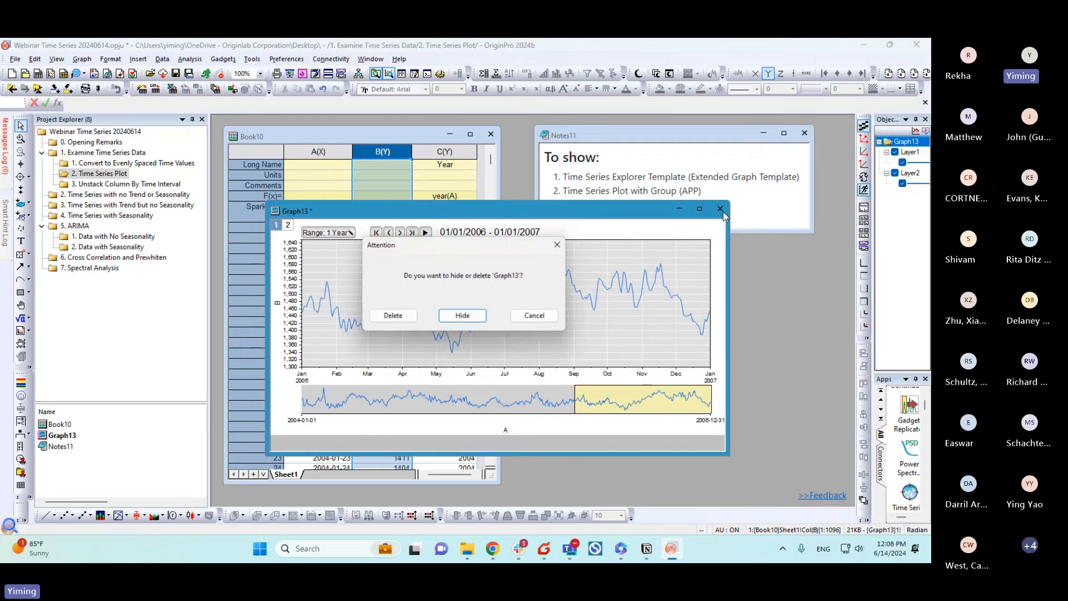
pyautogui.click(405, 322)
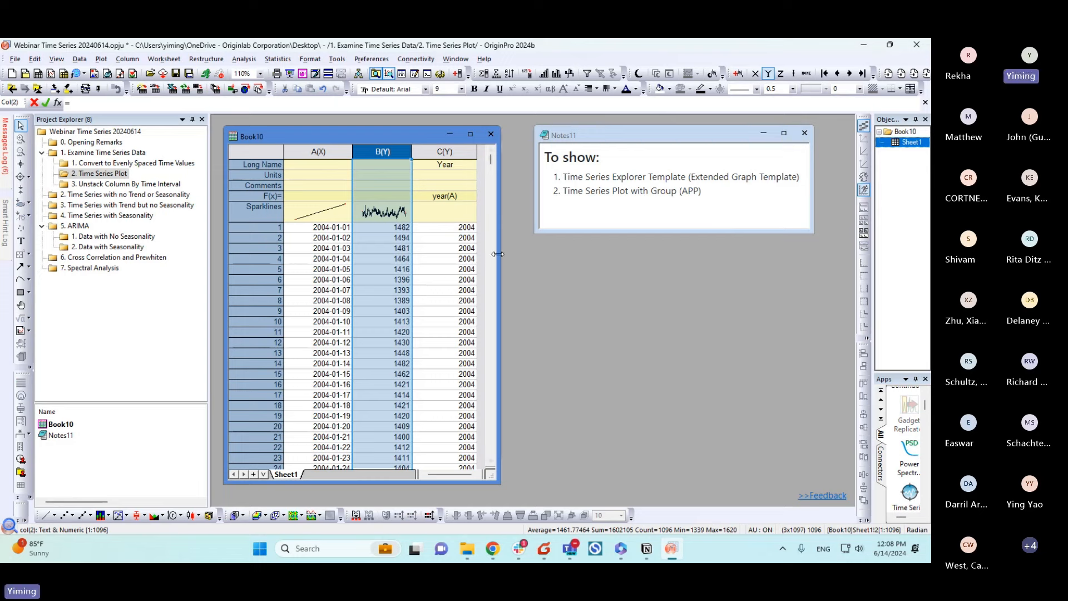
# Step: Widen the Book10 window slightly, and enlarge the Apps pane in both width and height
pyautogui.moveTo(498, 253); pyautogui.dragTo(504, 254)
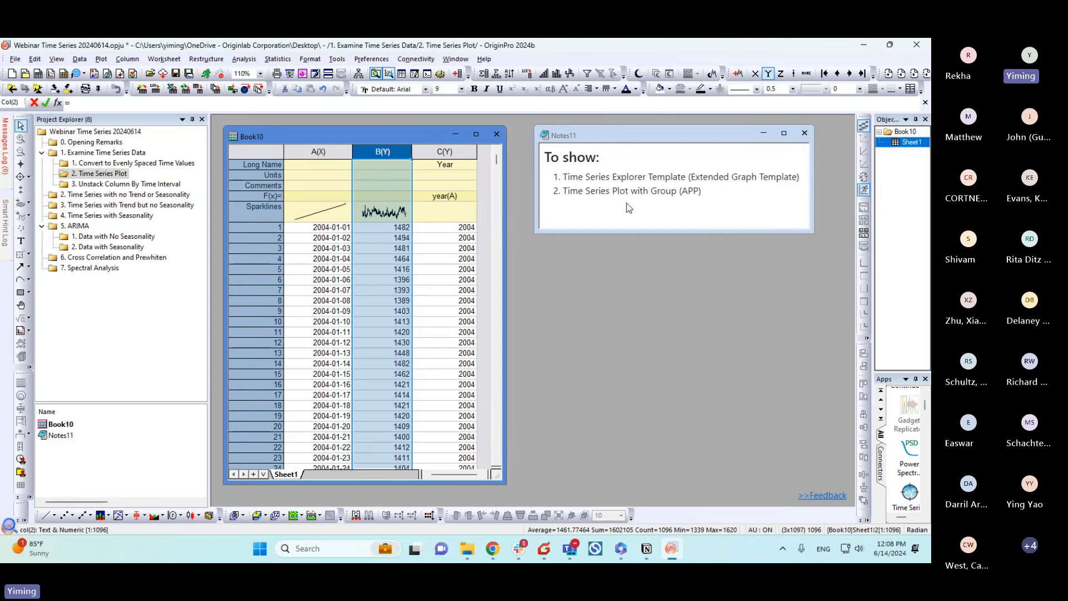
pyautogui.moveTo(873, 204); pyautogui.dragTo(810, 214)
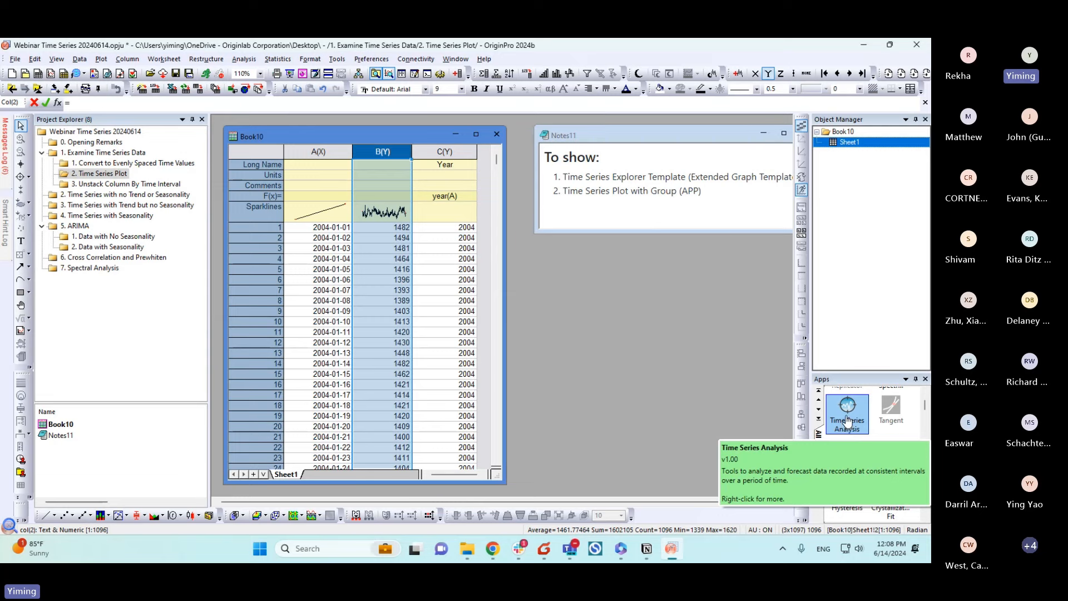
pyautogui.moveTo(855, 379); pyautogui.dragTo(855, 232)
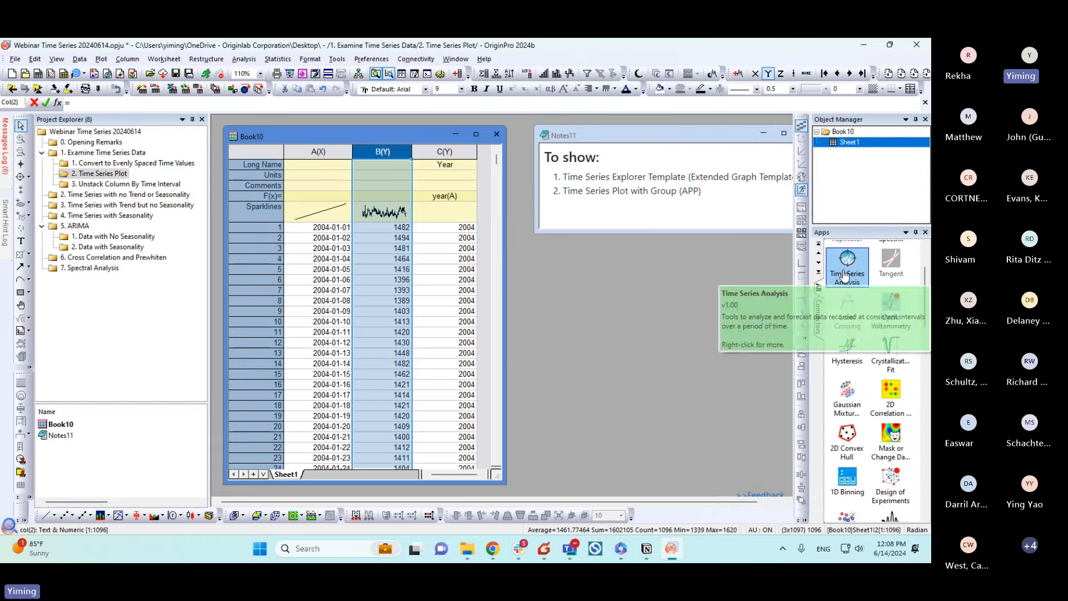
# Step: Open the Time Series Analysis app to view its Transform and Decompose tools, and close it
pyautogui.click(845, 275)
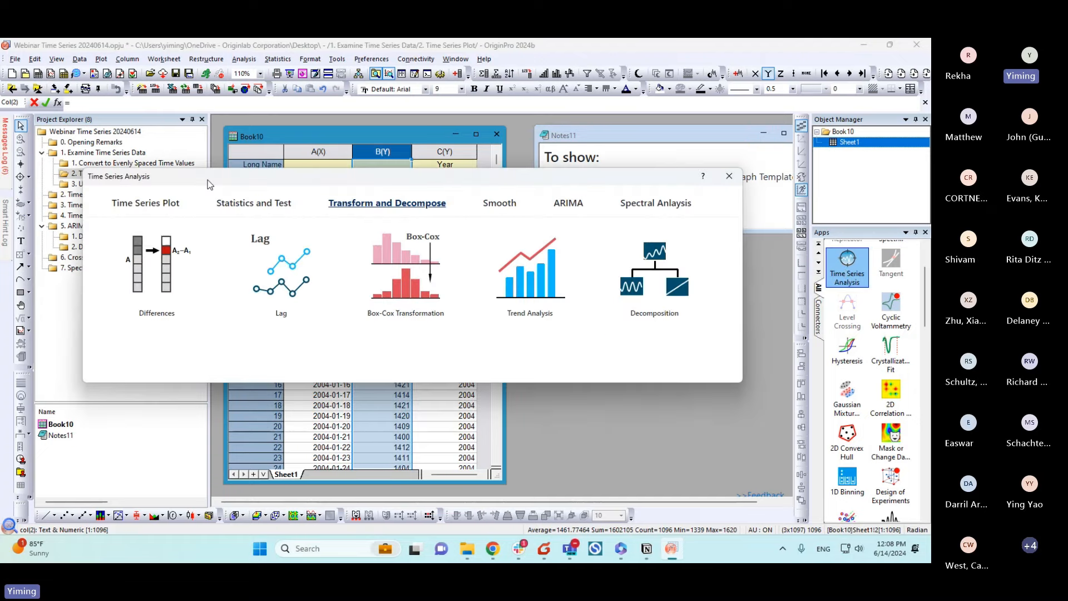
pyautogui.click(728, 175)
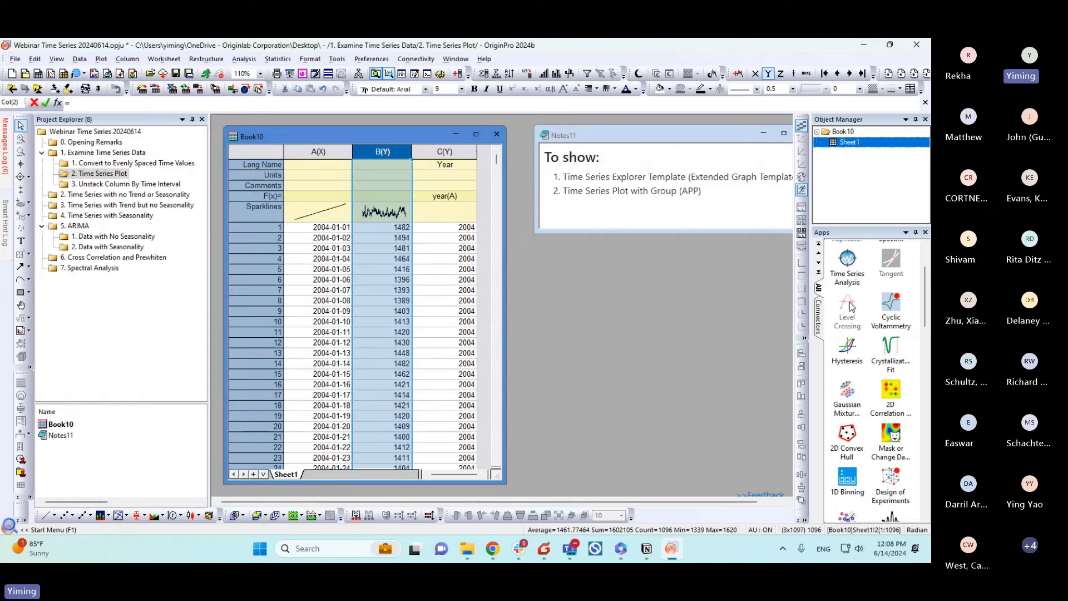
pyautogui.scroll(2, 857, 303)
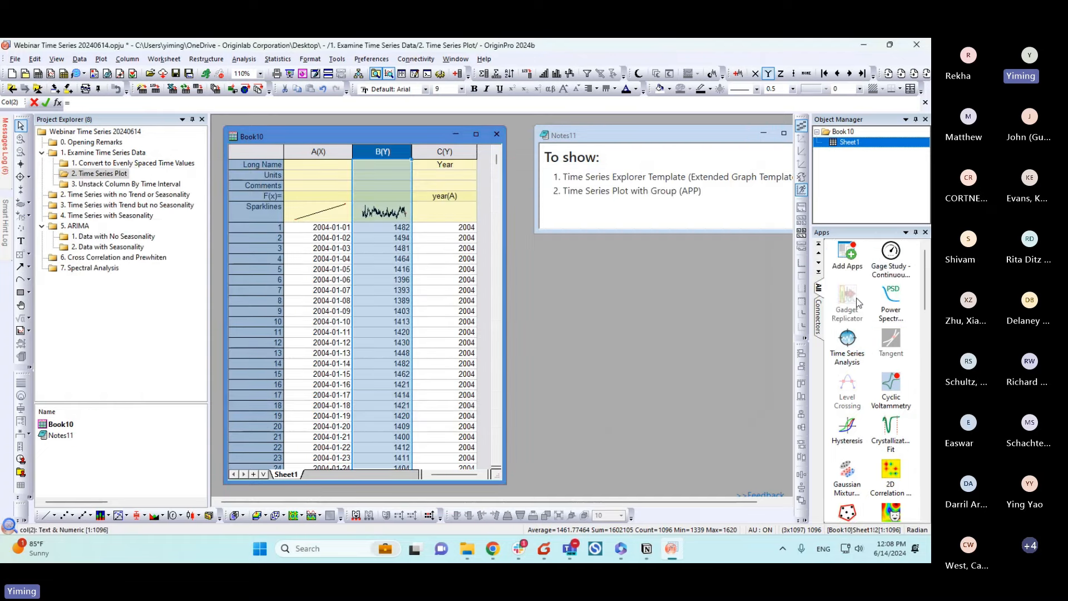
# Step: Open the App Center to check the Time Series Analysis app's version status, and close it
pyautogui.click(845, 261)
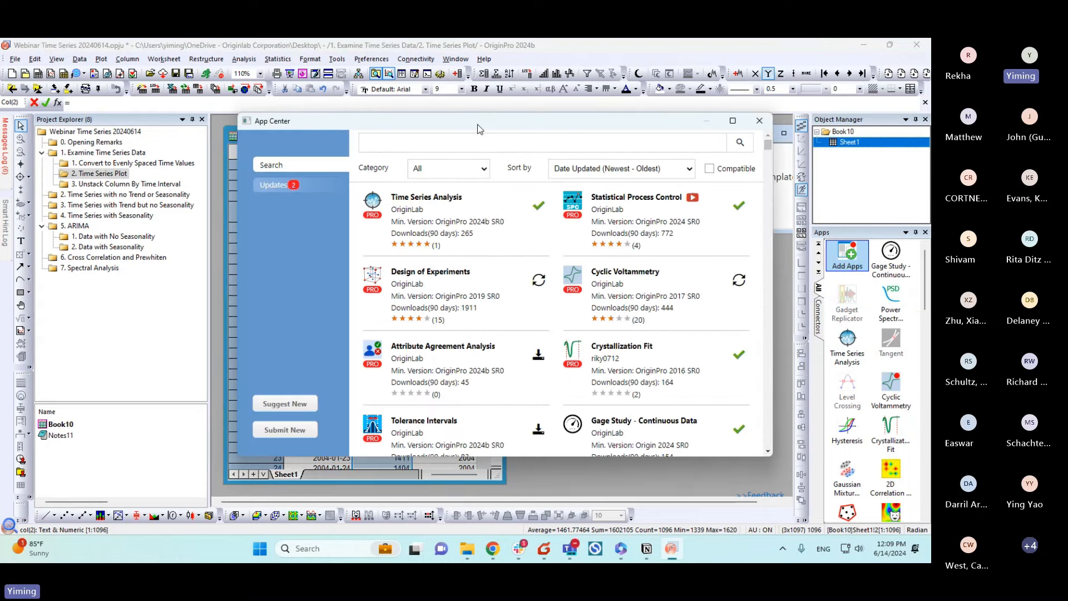
pyautogui.moveTo(477, 126); pyautogui.dragTo(455, 122)
pyautogui.click(502, 145)
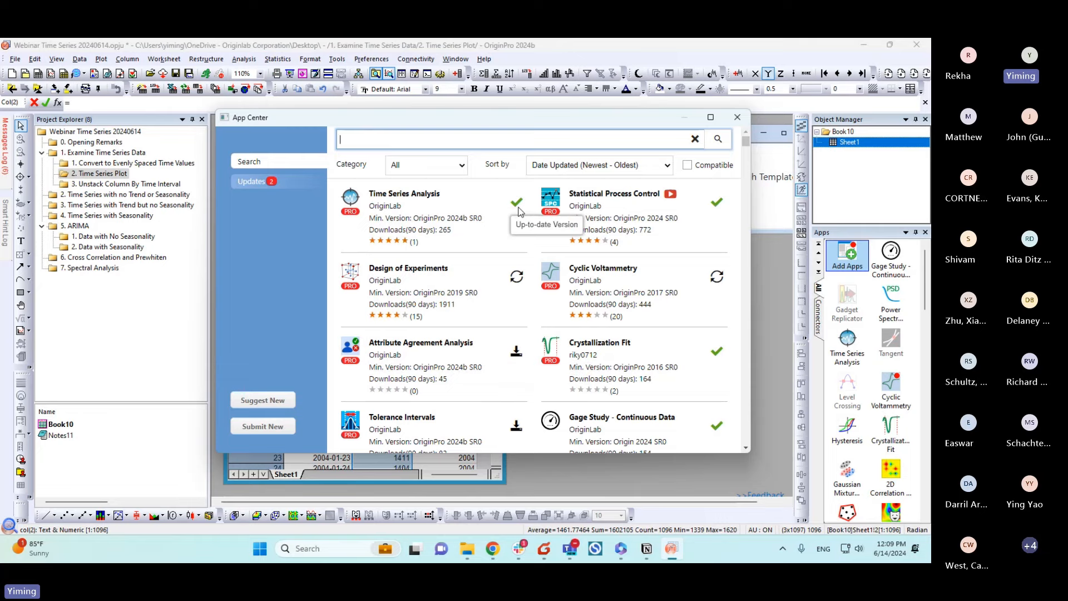
pyautogui.click(736, 123)
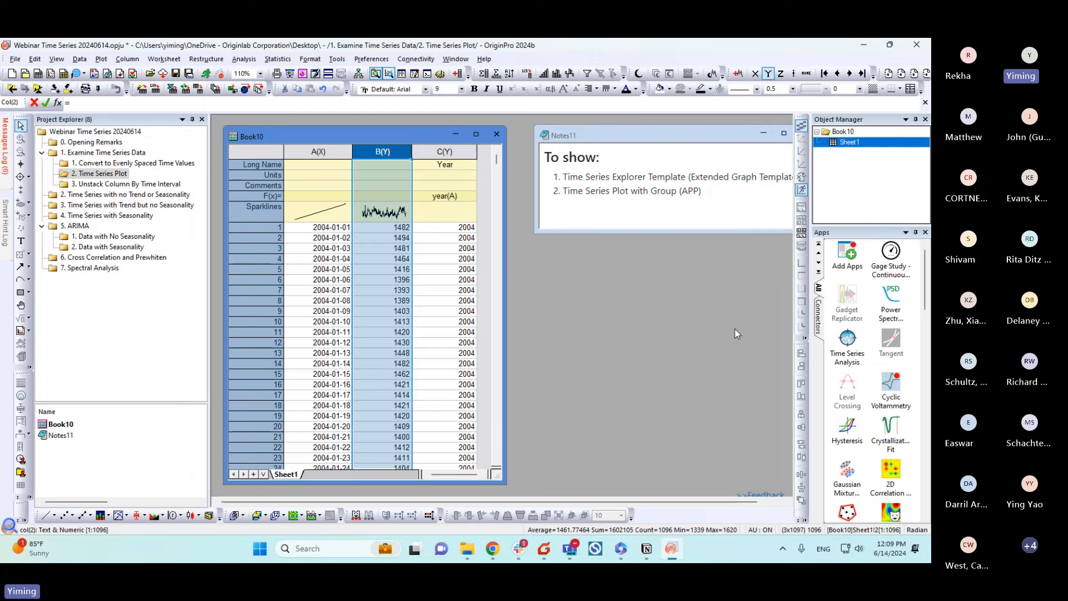
# Step: Open the Time Series Analysis app and browse its statistics, ARIMA, spectral analysis and time series plot tools
pyautogui.click(849, 348)
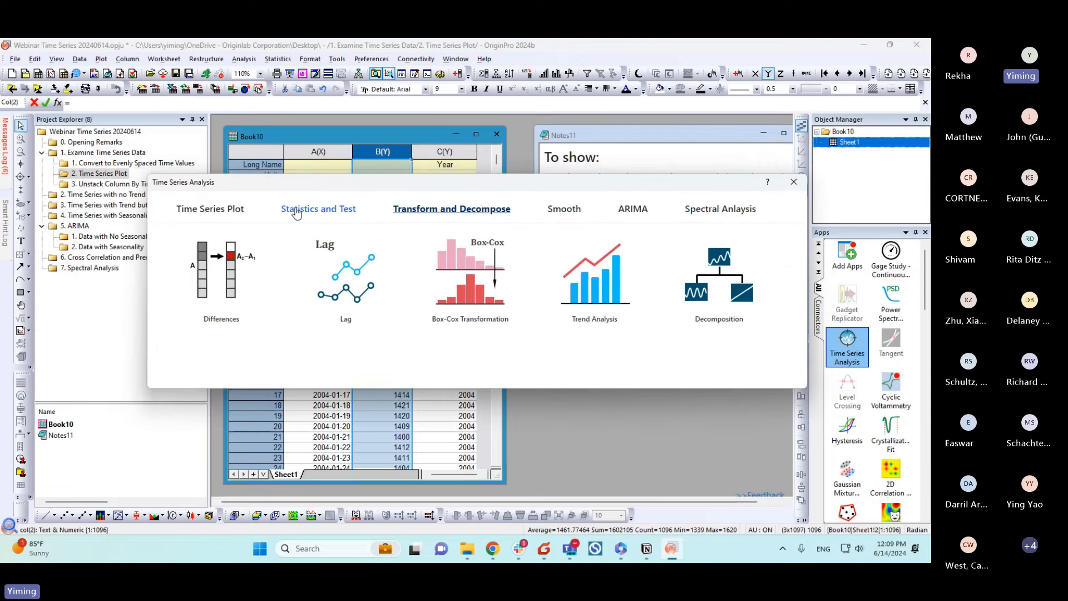
pyautogui.click(297, 213)
pyautogui.click(222, 215)
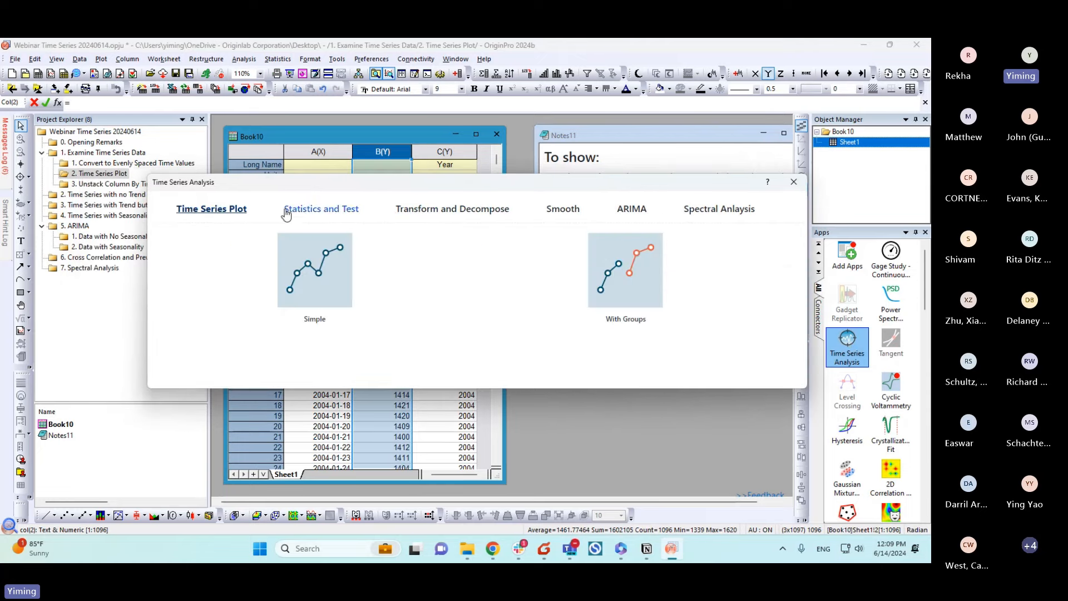
pyautogui.click(624, 210)
pyautogui.click(694, 210)
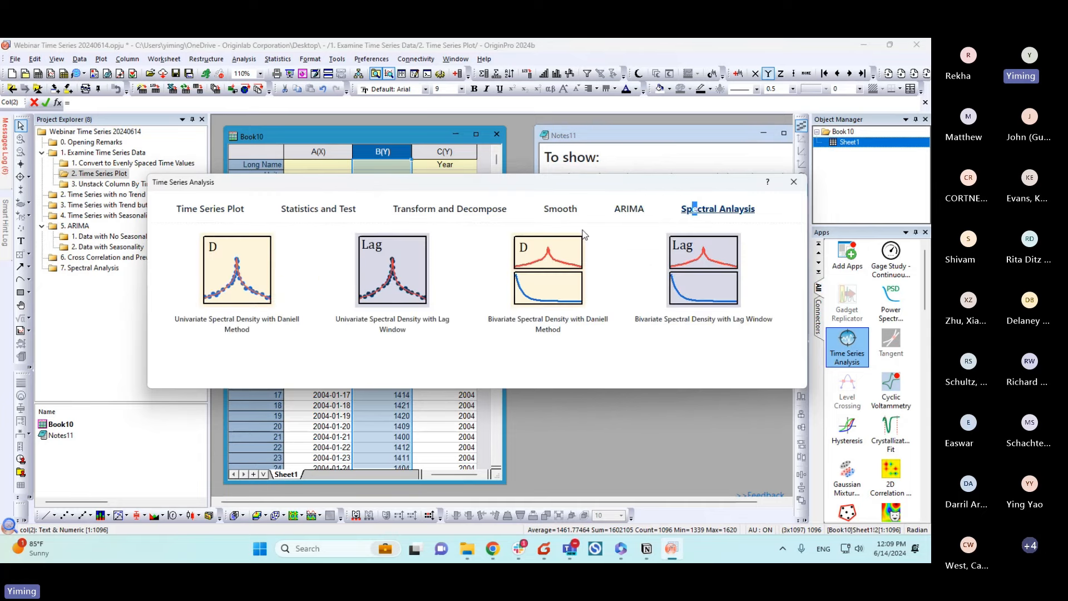
pyautogui.click(233, 213)
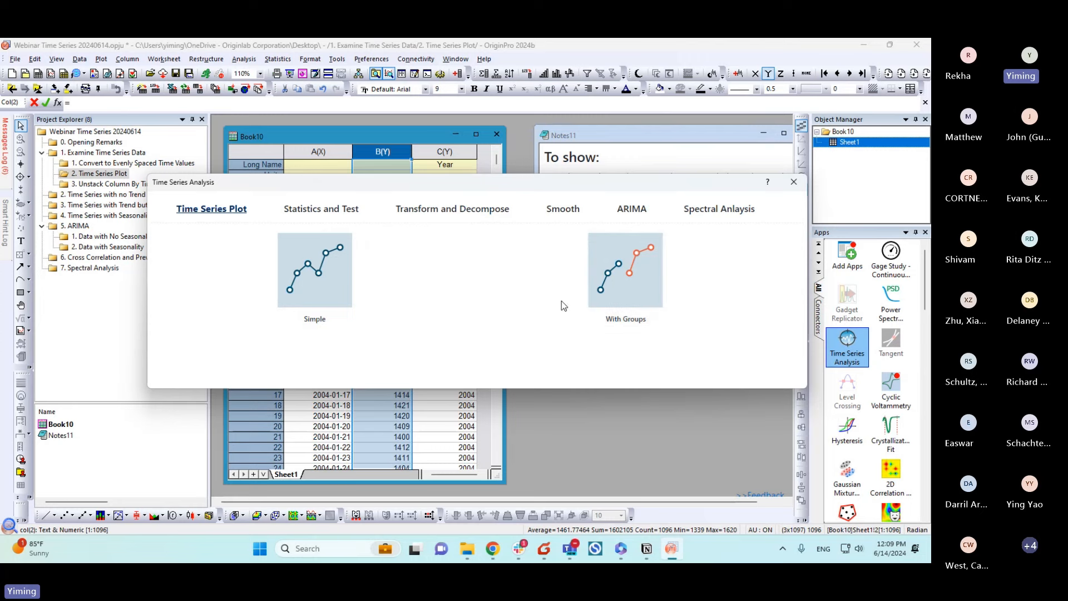
# Step: Start a Simple time series plot of Book10's column B, enlarge the plot_ts dialog and enable Lowess Smooth
pyautogui.moveTo(465, 185); pyautogui.dragTo(460, 215)
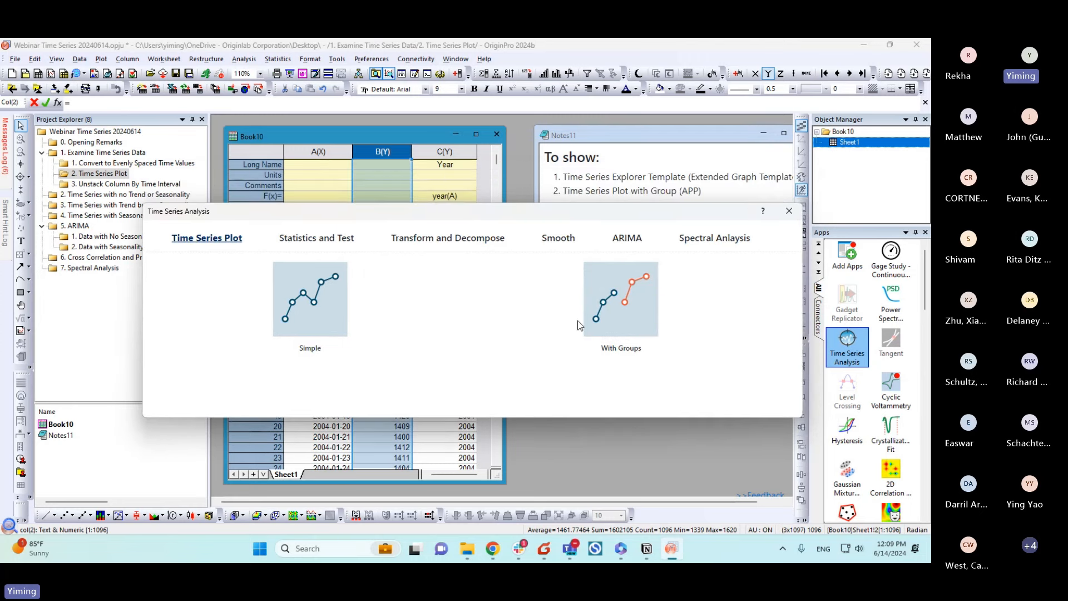
pyautogui.click(332, 313)
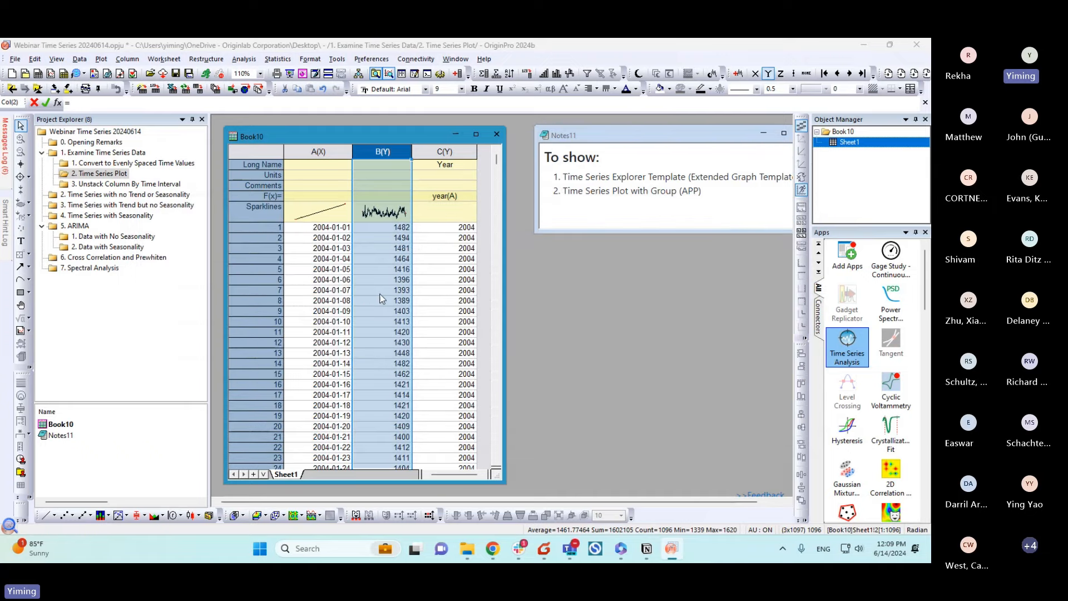
pyautogui.moveTo(272, 172); pyautogui.dragTo(188, 127)
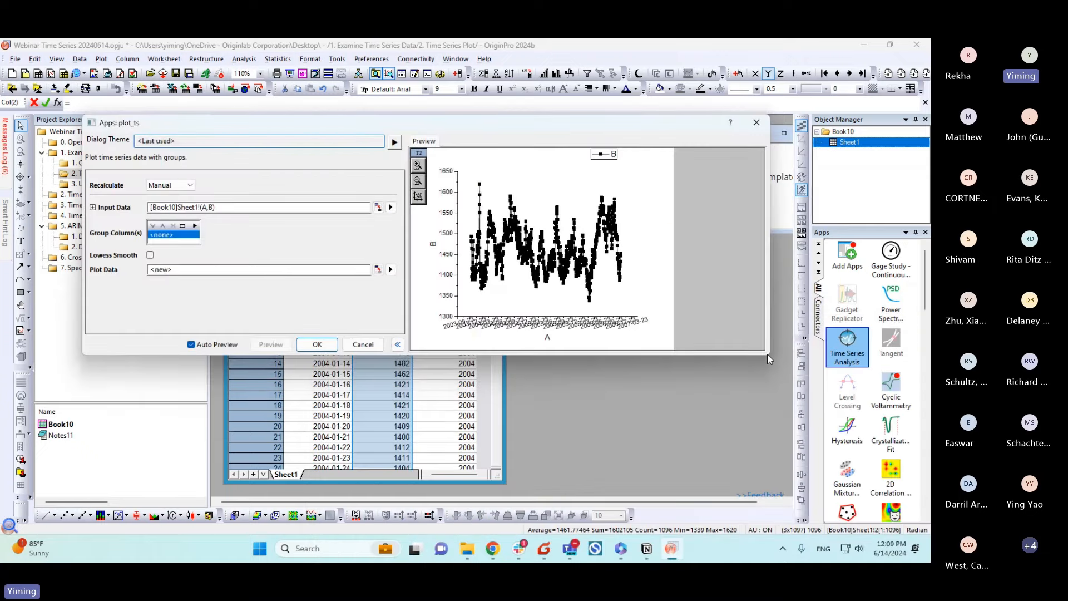
pyautogui.moveTo(767, 354); pyautogui.dragTo(821, 470)
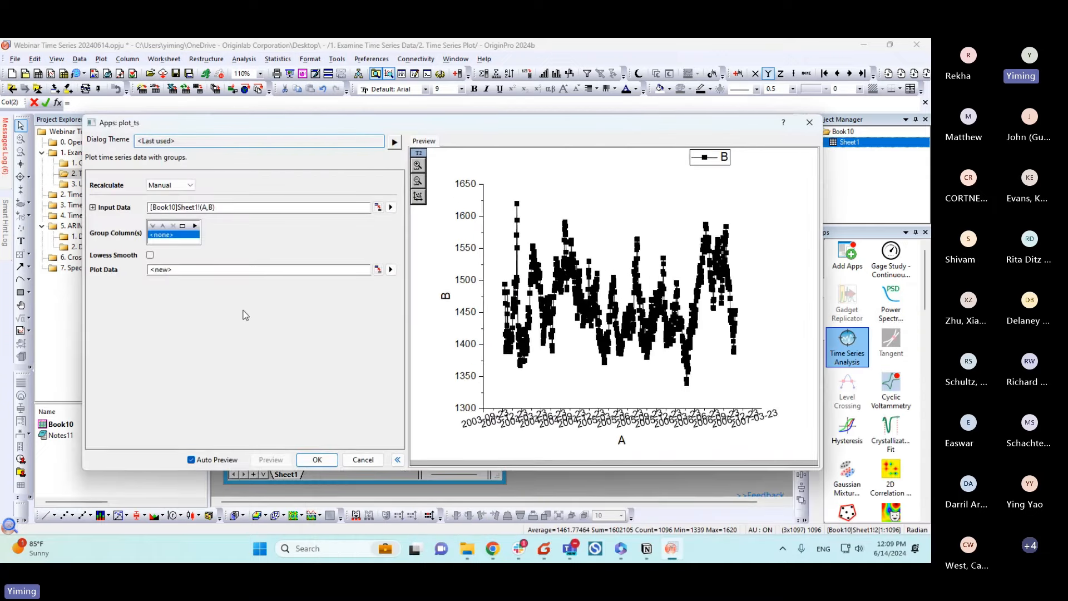
pyautogui.click(151, 255)
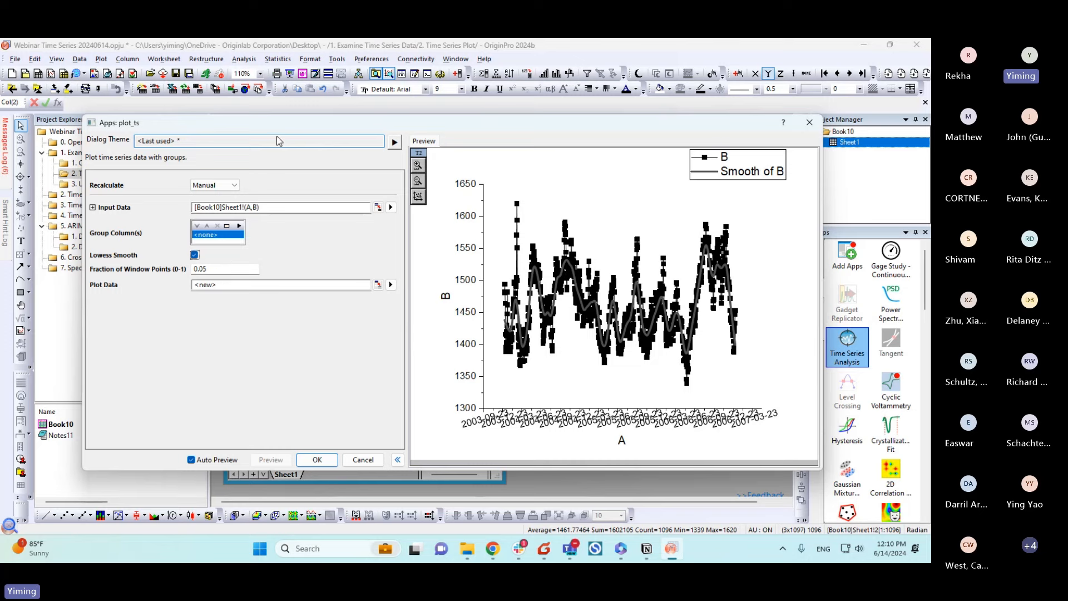
# Step: Group the time series plot by the Year column C of Book10, enlarge the preview and create the graph
pyautogui.moveTo(296, 124); pyautogui.dragTo(353, 297)
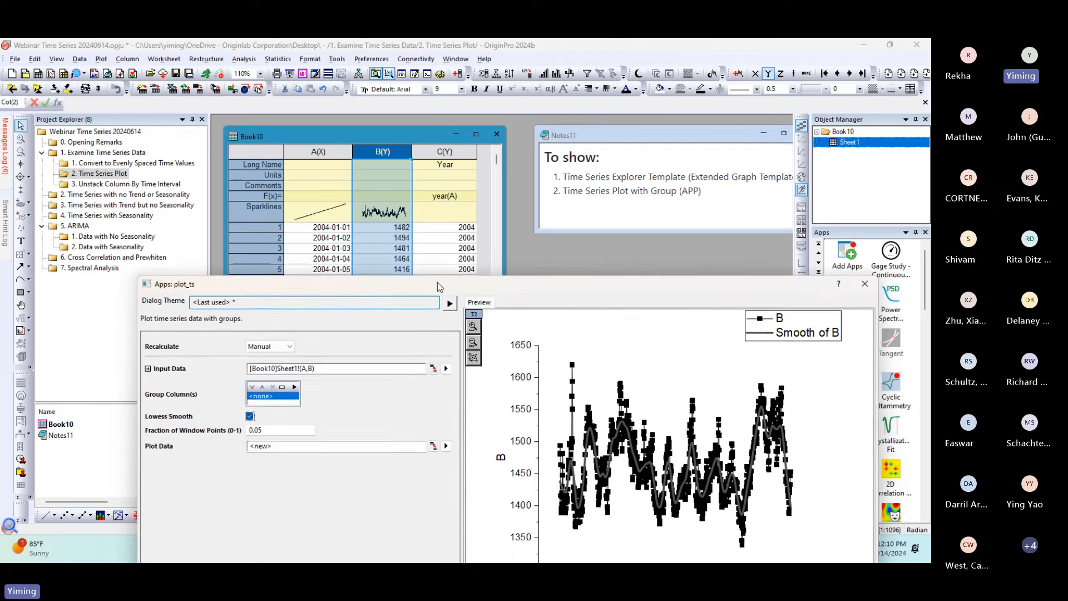
pyautogui.moveTo(438, 289); pyautogui.dragTo(384, 122)
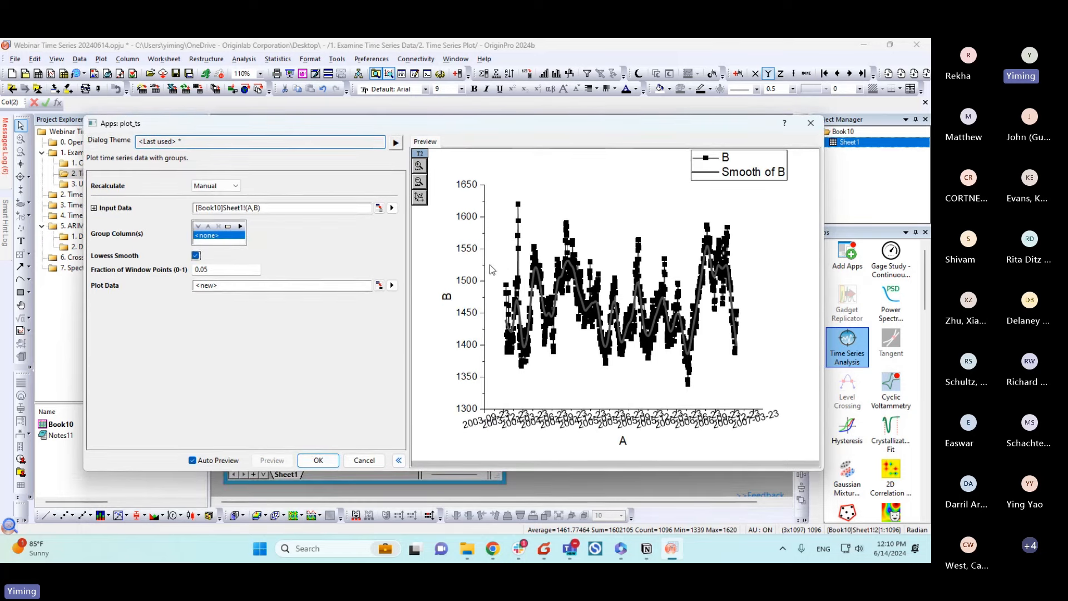
pyautogui.click(241, 227)
pyautogui.click(277, 253)
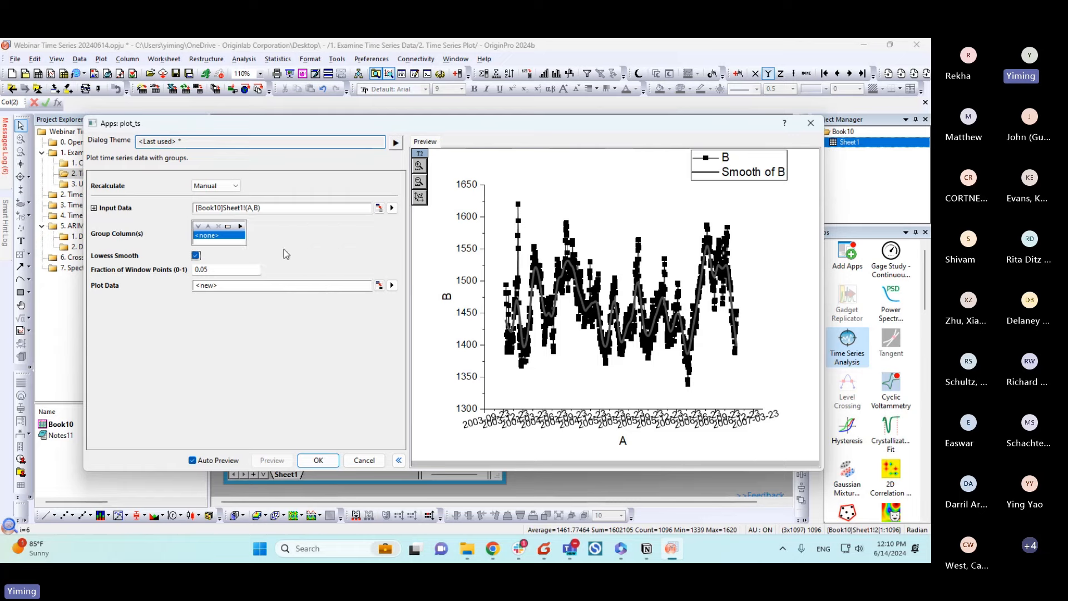
pyautogui.moveTo(405, 129); pyautogui.dragTo(350, 86)
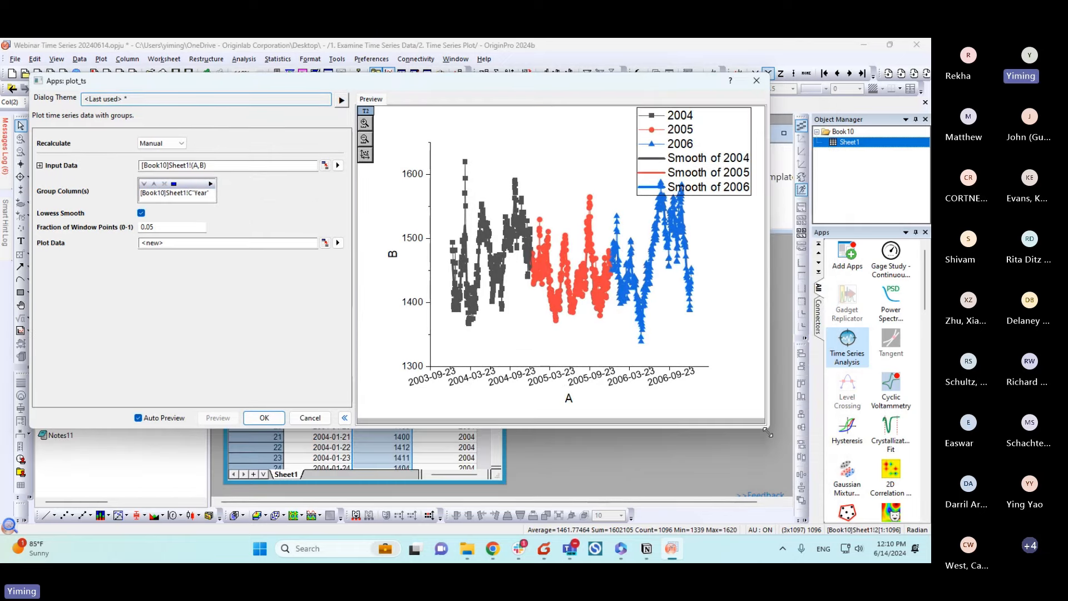
pyautogui.moveTo(772, 431); pyautogui.dragTo(839, 439)
pyautogui.click(264, 427)
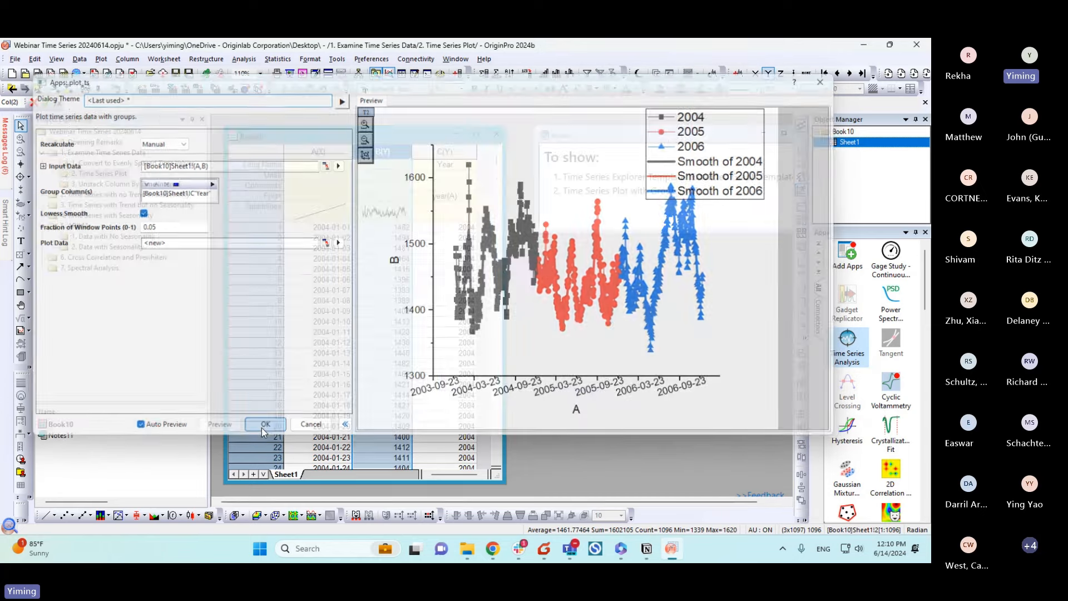
# Step: Shrink and reposition the new time series graph window so the whole plot and its legend fit in the workspace
pyautogui.moveTo(231, 417); pyautogui.dragTo(309, 394)
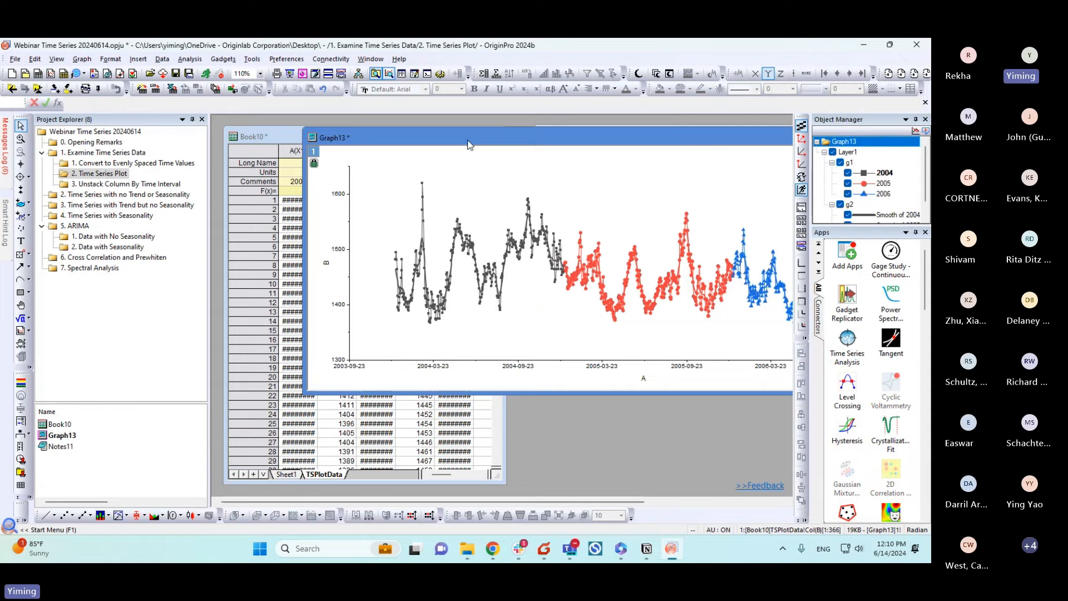
pyautogui.moveTo(470, 139); pyautogui.dragTo(380, 213)
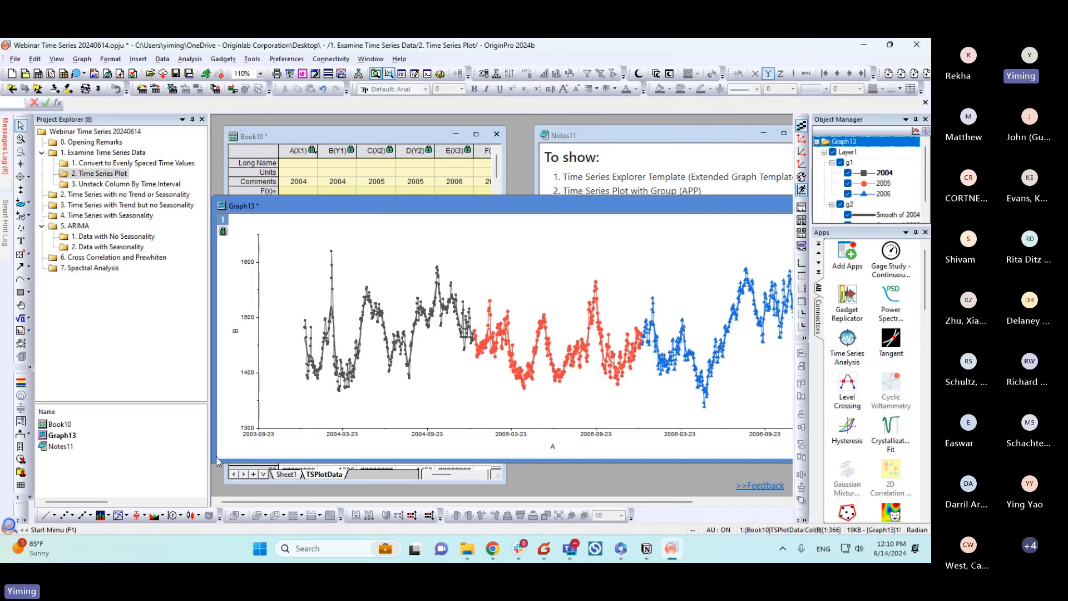
pyautogui.moveTo(218, 461); pyautogui.dragTo(312, 462)
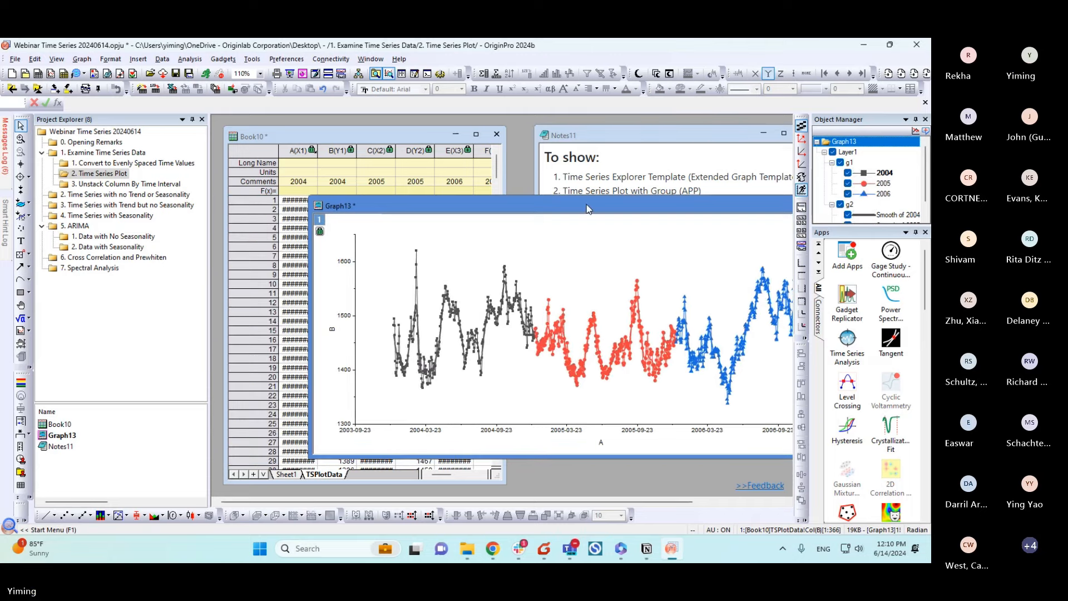
pyautogui.moveTo(586, 208); pyautogui.dragTo(488, 168)
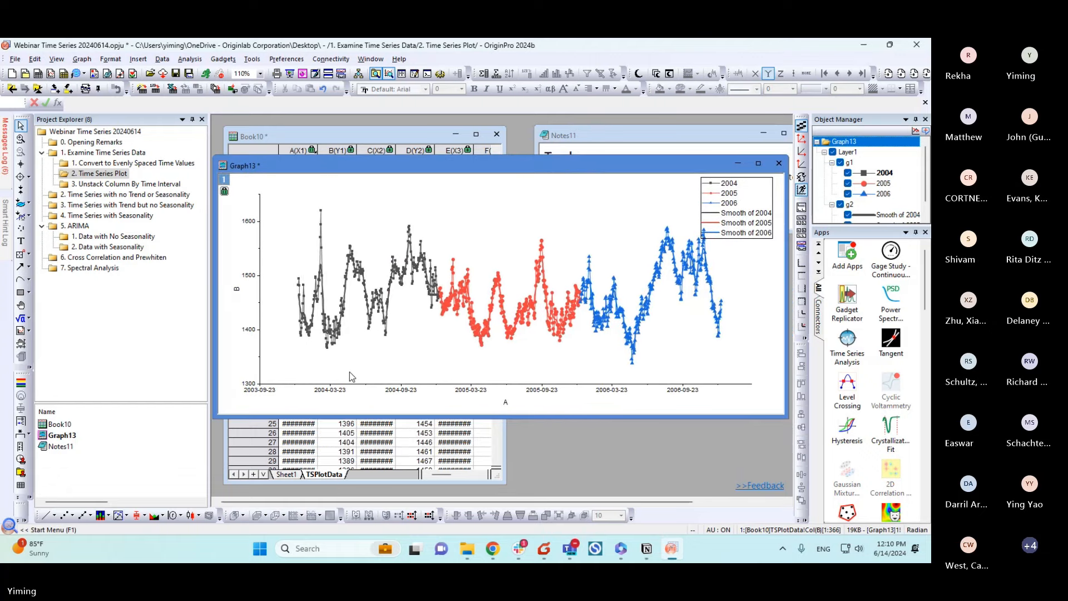
# Step: Set the start of the graph's horizontal axis scale to 1/1/2004 and apply it
pyautogui.click(356, 389)
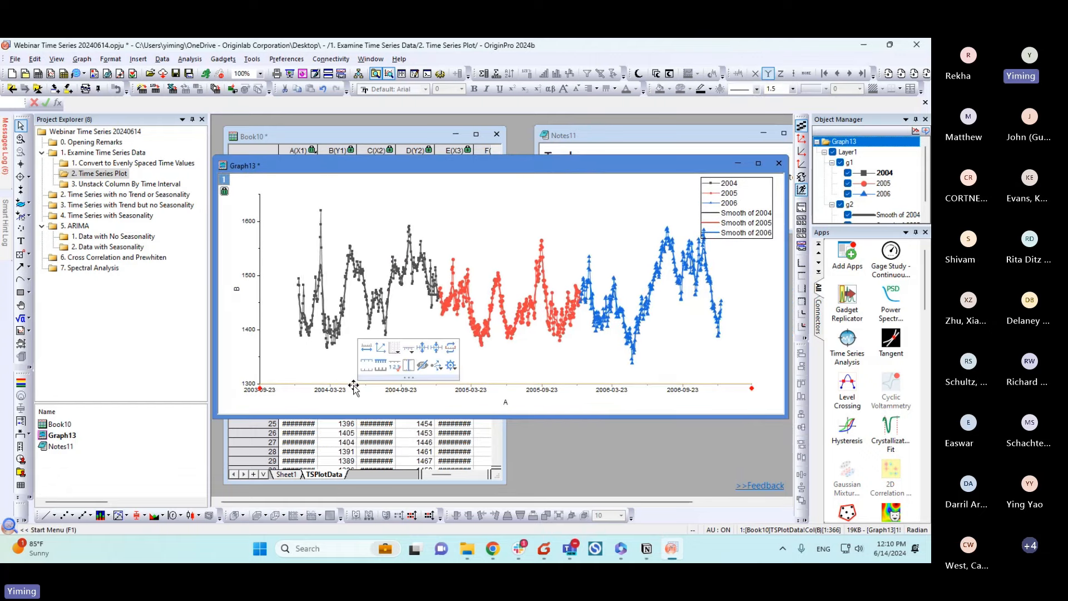
pyautogui.click(367, 349)
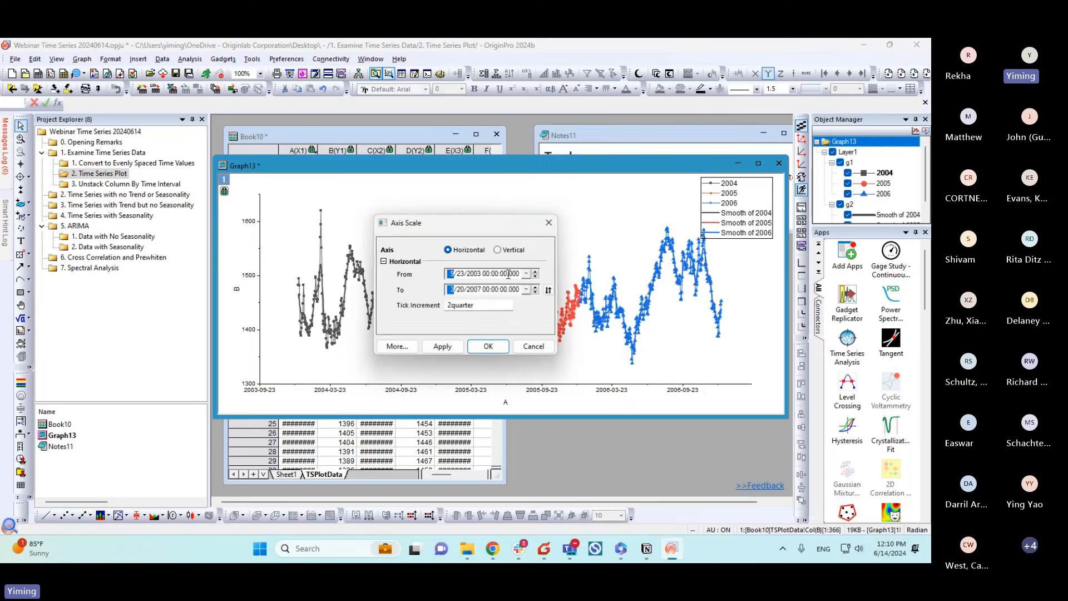
pyautogui.click(475, 274)
pyautogui.write('2004')
pyautogui.click(461, 273)
pyautogui.click(452, 347)
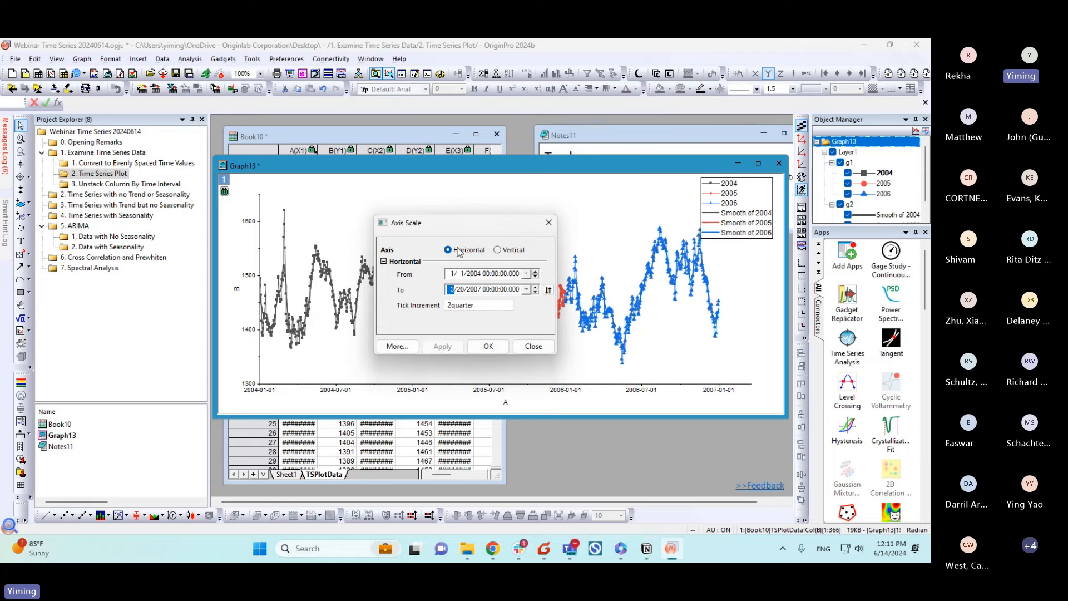
# Step: Set the horizontal axis tick increment to 1quarter and confirm the axis scale
pyautogui.moveTo(459, 225); pyautogui.dragTo(533, 200)
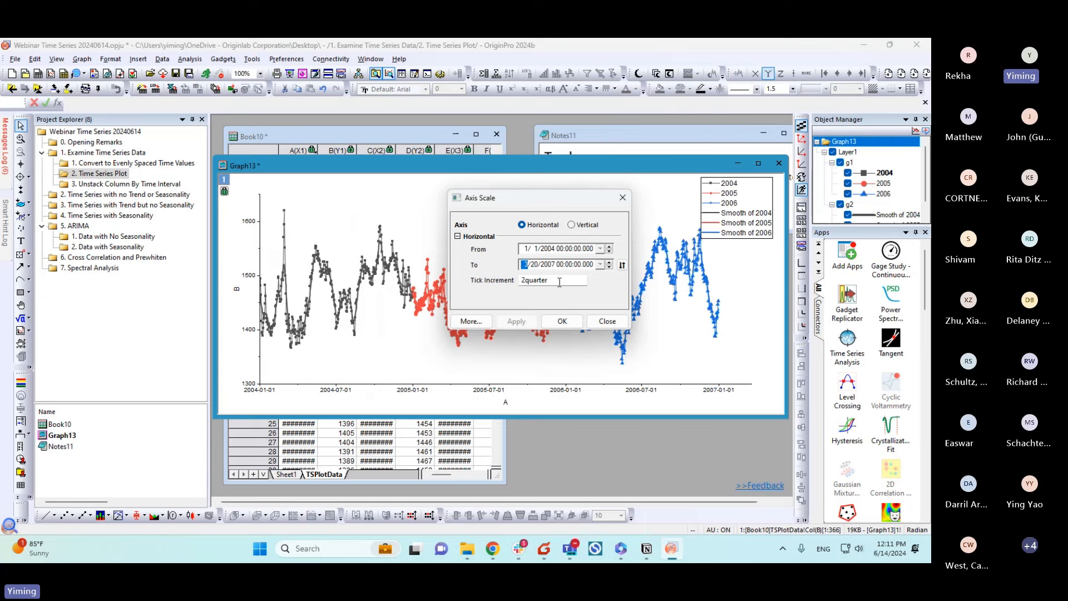
pyautogui.moveTo(559, 282); pyautogui.dragTo(495, 290)
pyautogui.click(537, 282)
pyautogui.press('BackSpace')
pyautogui.write('1')
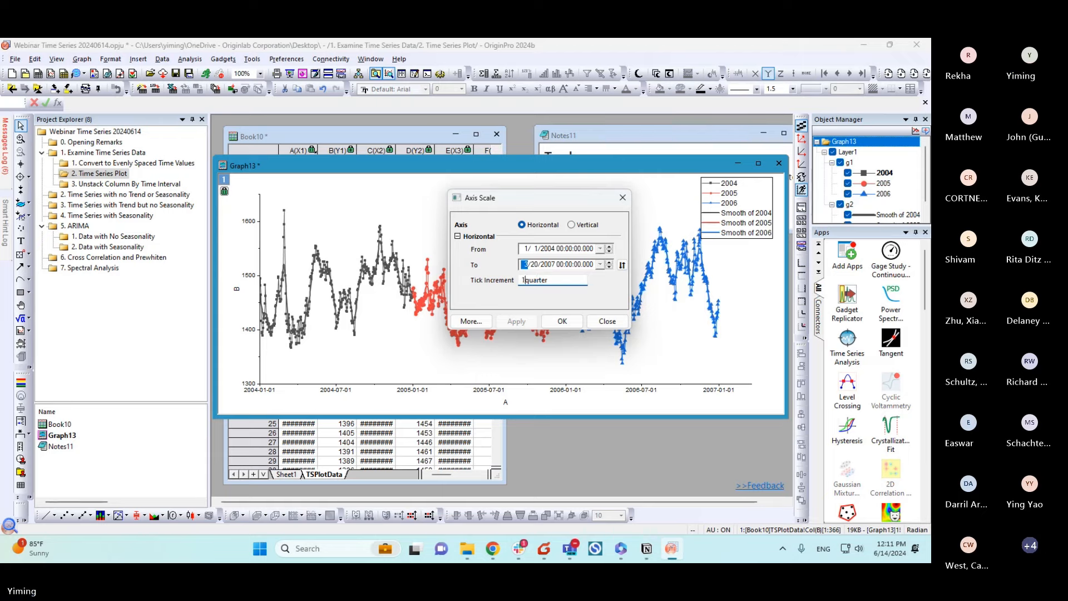
pyautogui.click(516, 322)
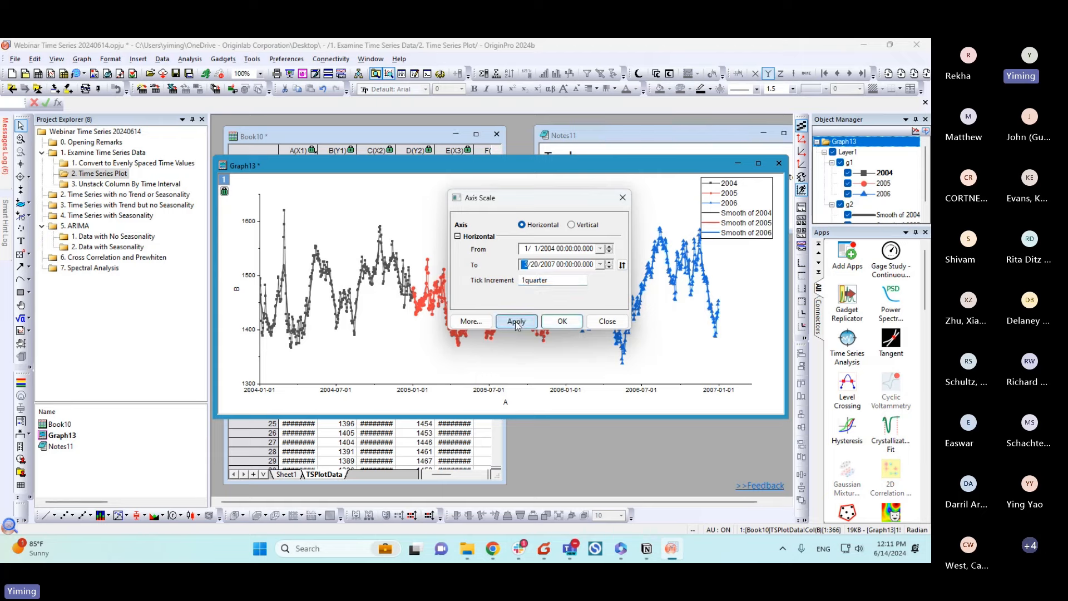
pyautogui.click(560, 322)
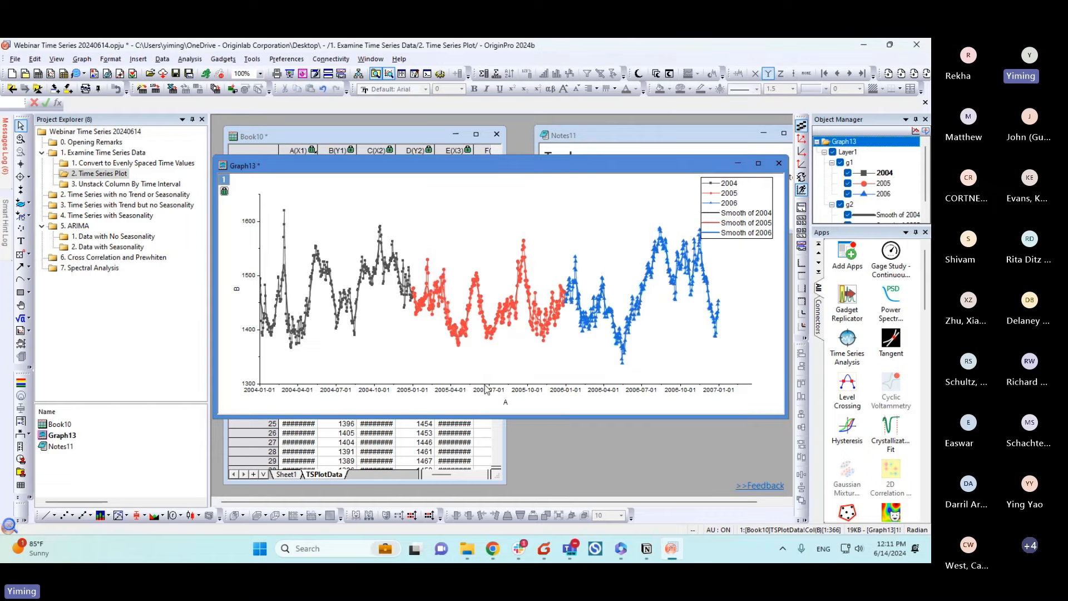
# Step: Show vertical gridlines at the major ticks of the graph's horizontal axis
pyautogui.click(485, 385)
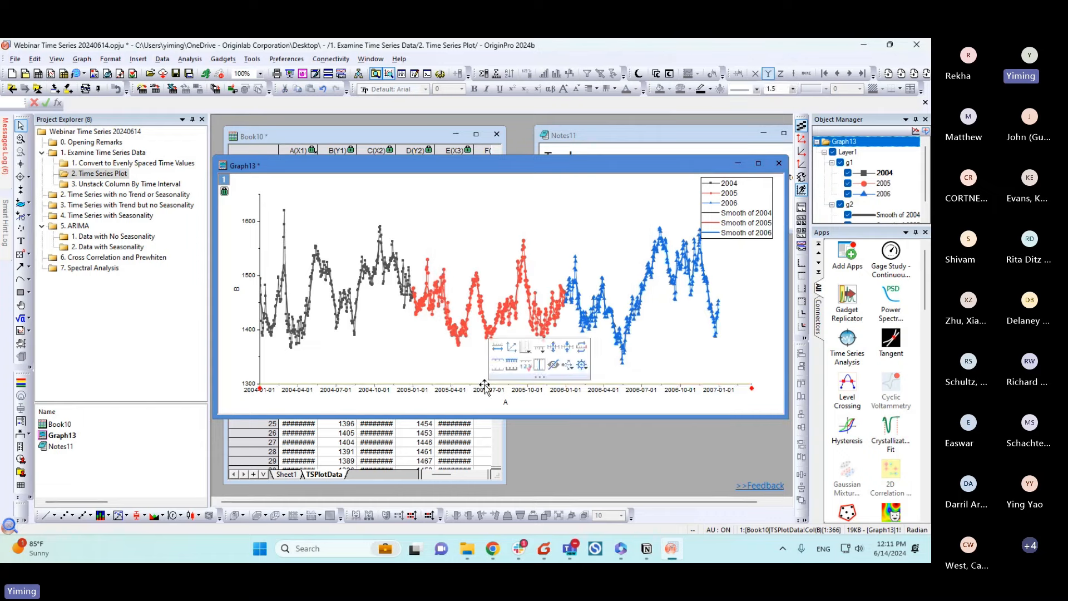
pyautogui.click(527, 350)
pyautogui.click(543, 378)
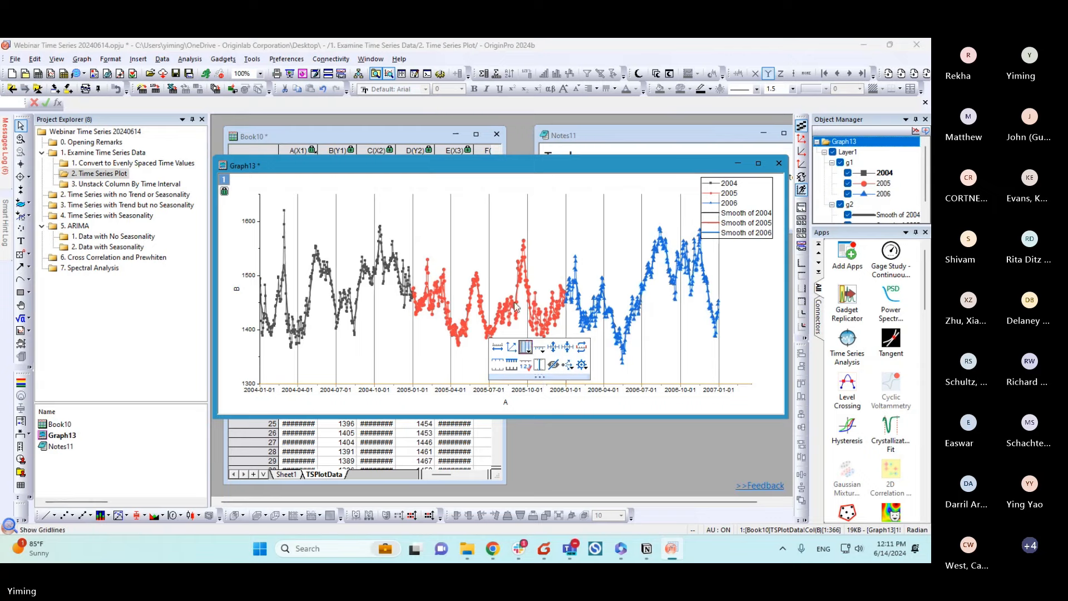
pyautogui.click(469, 219)
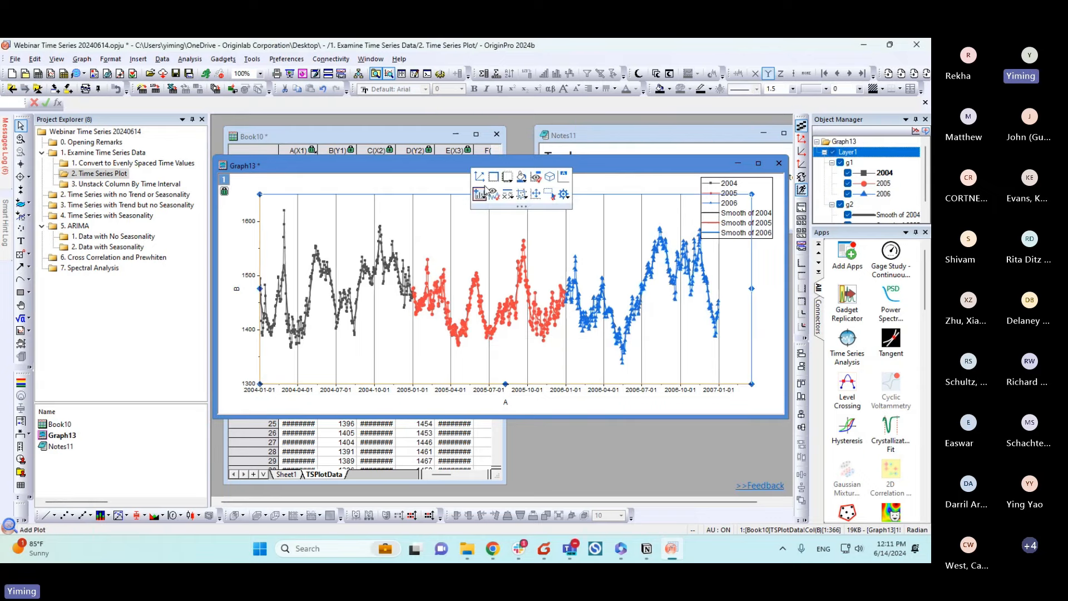
pyautogui.click(361, 404)
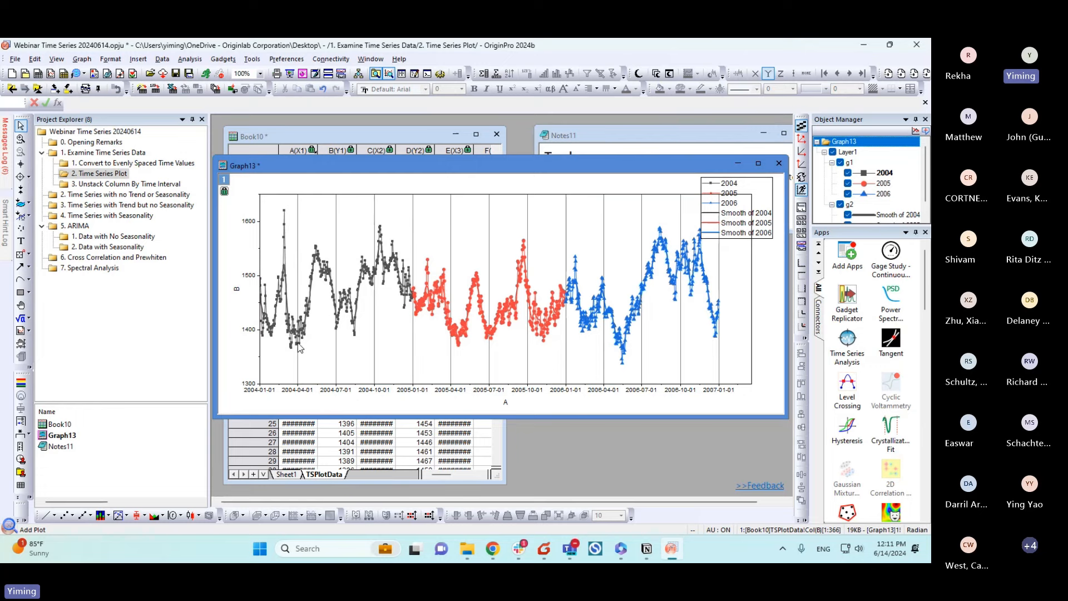
# Step: Hide the g1 group of raw 2004, 2005 and 2006 plots, leaving only the g2 smoothed curves
pyautogui.moveTo(298, 346)
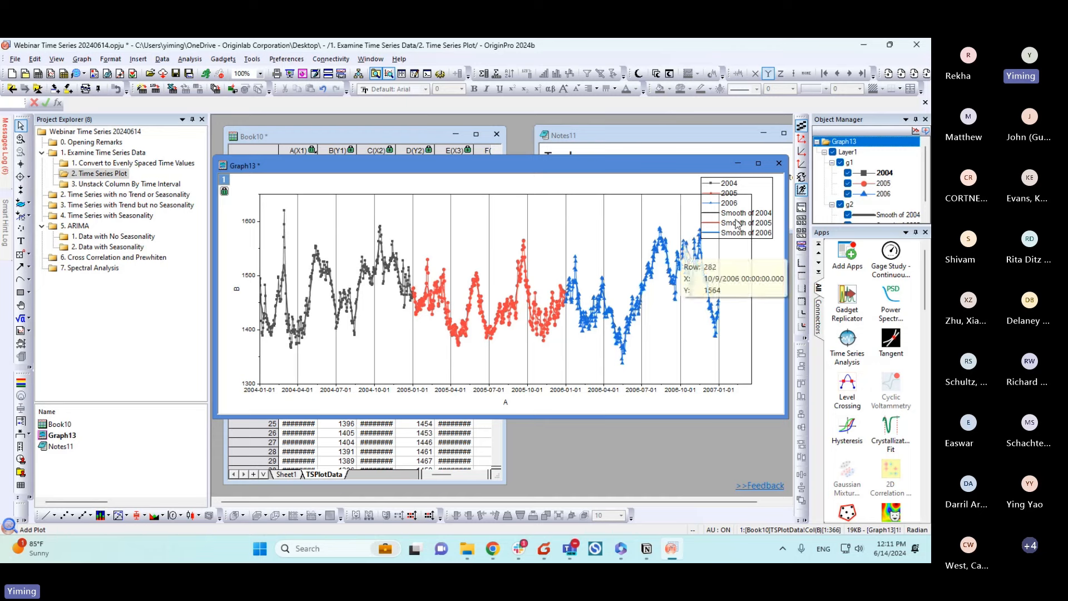
pyautogui.click(840, 163)
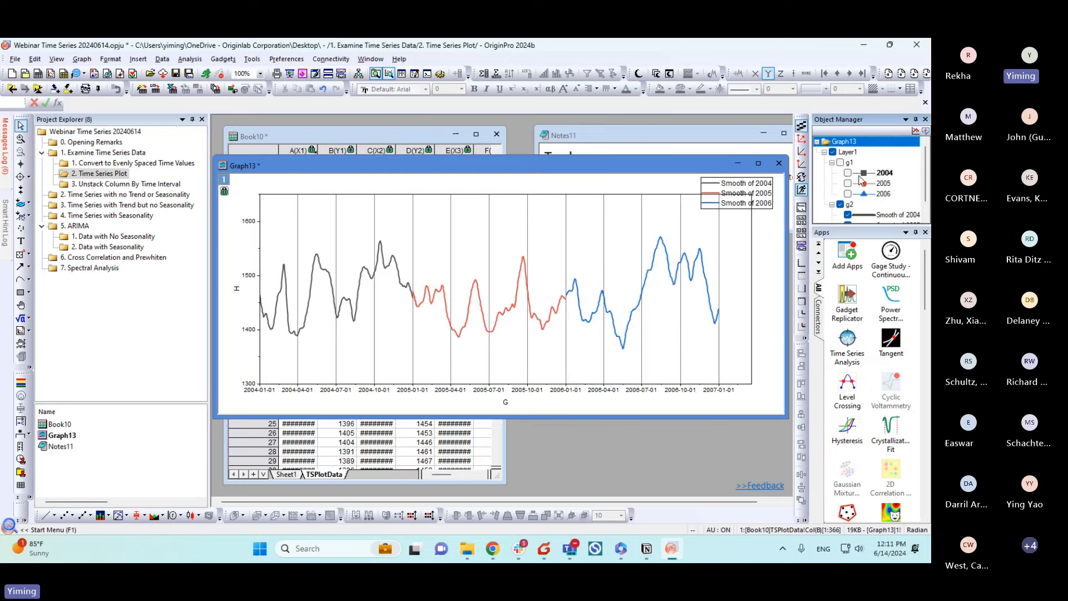
pyautogui.scroll(-1, 866, 194)
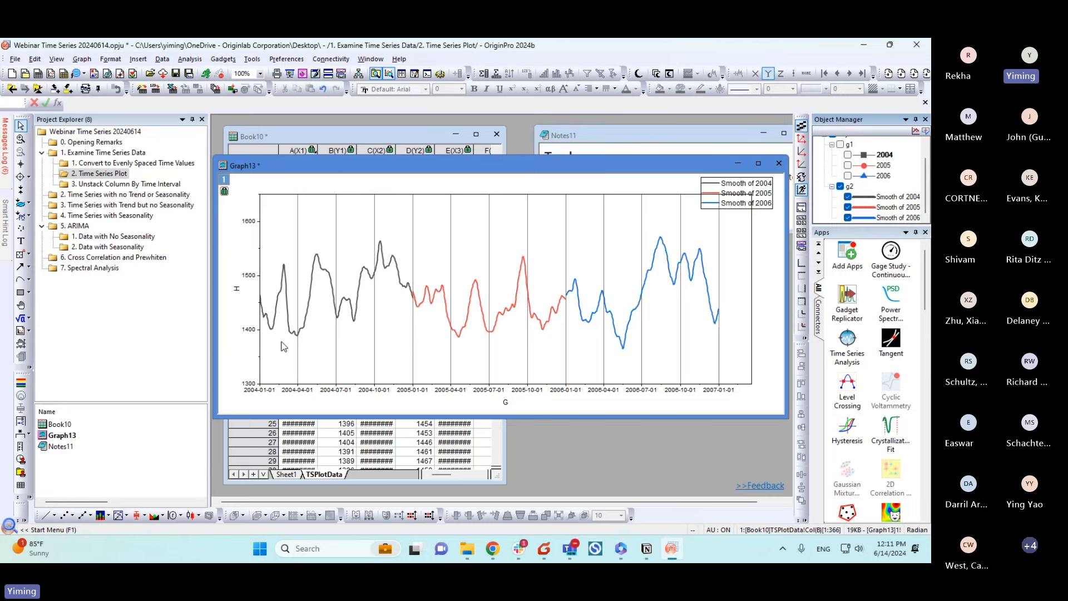
# Step: Reopen the parameters of the grouped time series plot and try 0.6 as the Lowess fraction of window points
pyautogui.moveTo(421, 311)
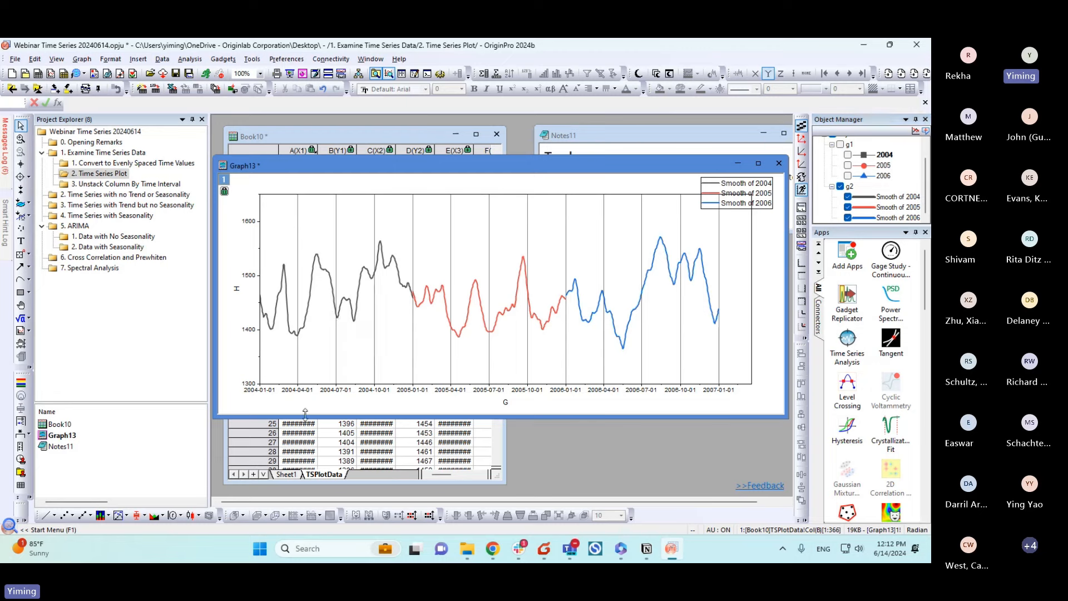
pyautogui.moveTo(234, 415); pyautogui.dragTo(315, 385)
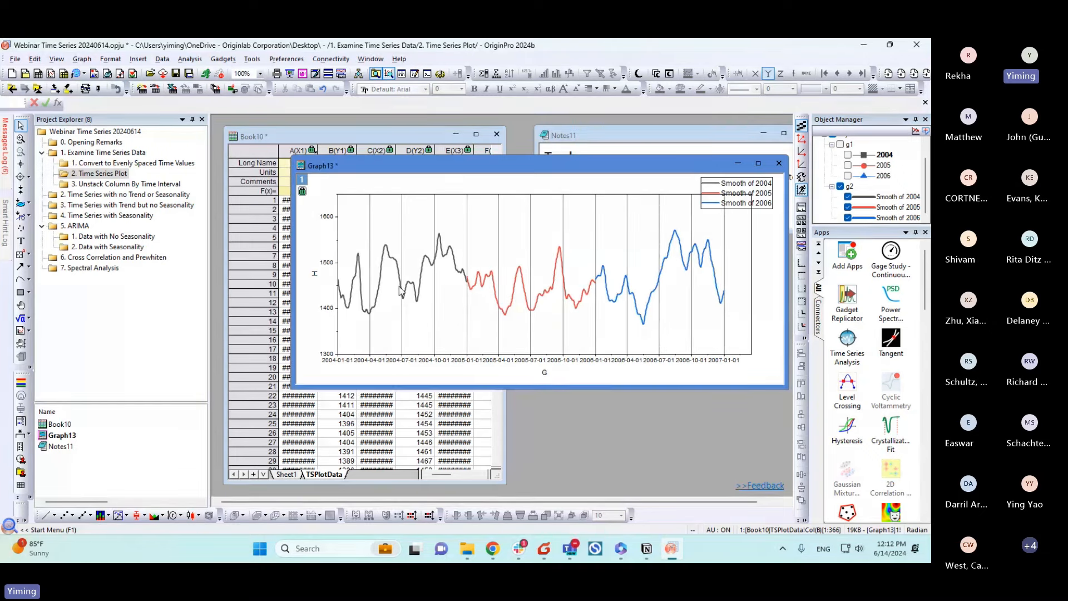
pyautogui.click(302, 192)
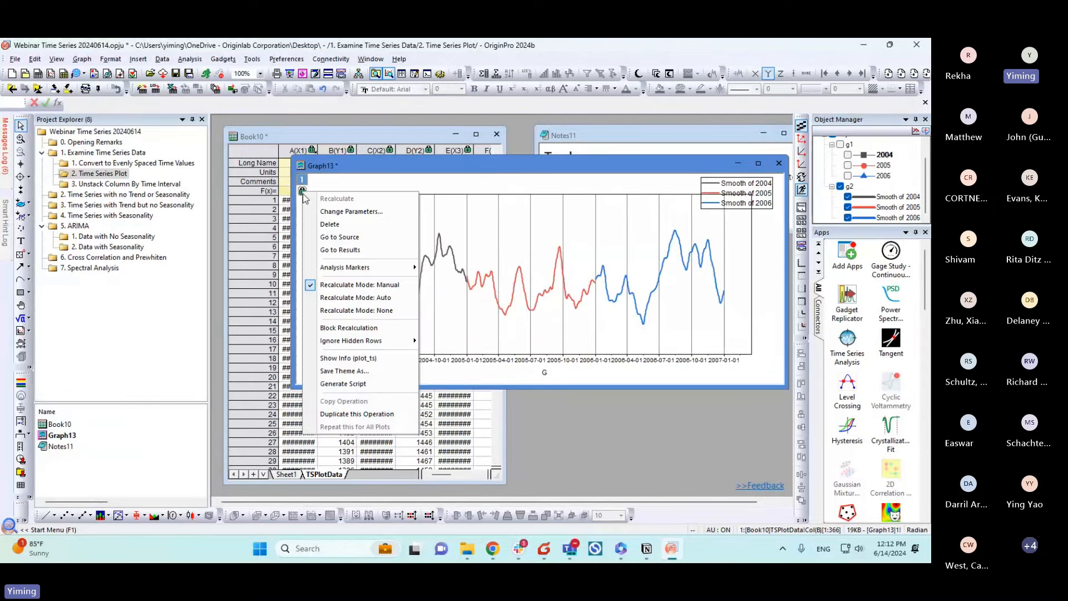
pyautogui.click(351, 212)
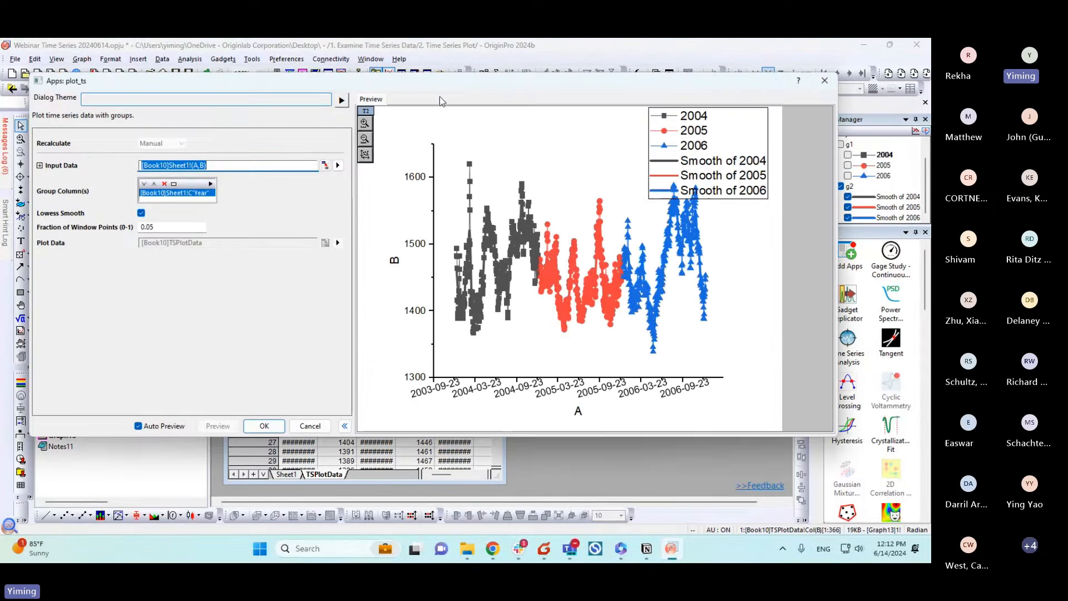
pyautogui.moveTo(458, 85); pyautogui.dragTo(480, 109)
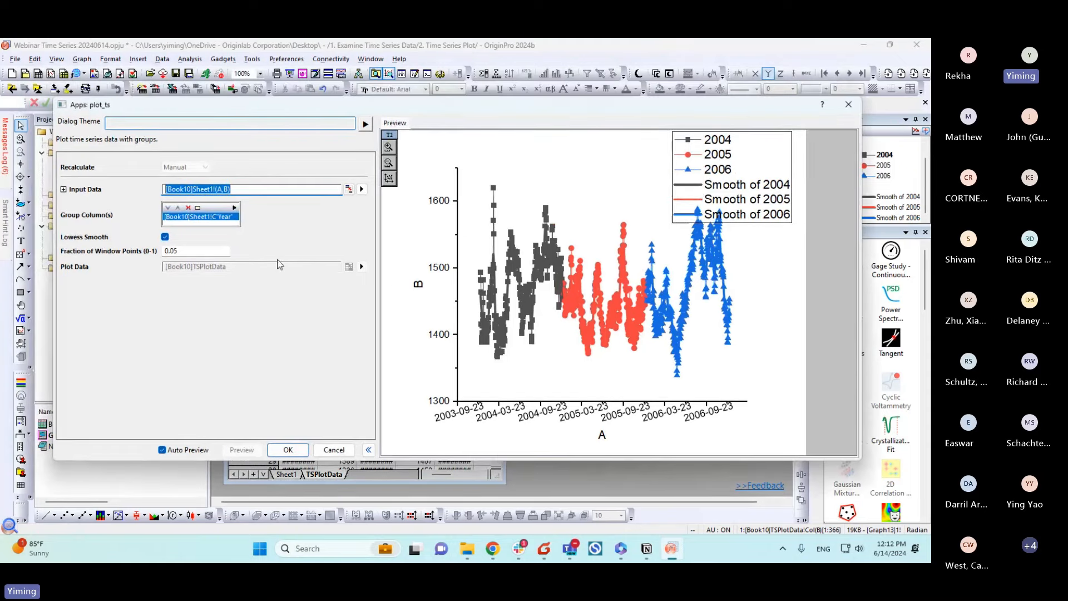
pyautogui.click(197, 250)
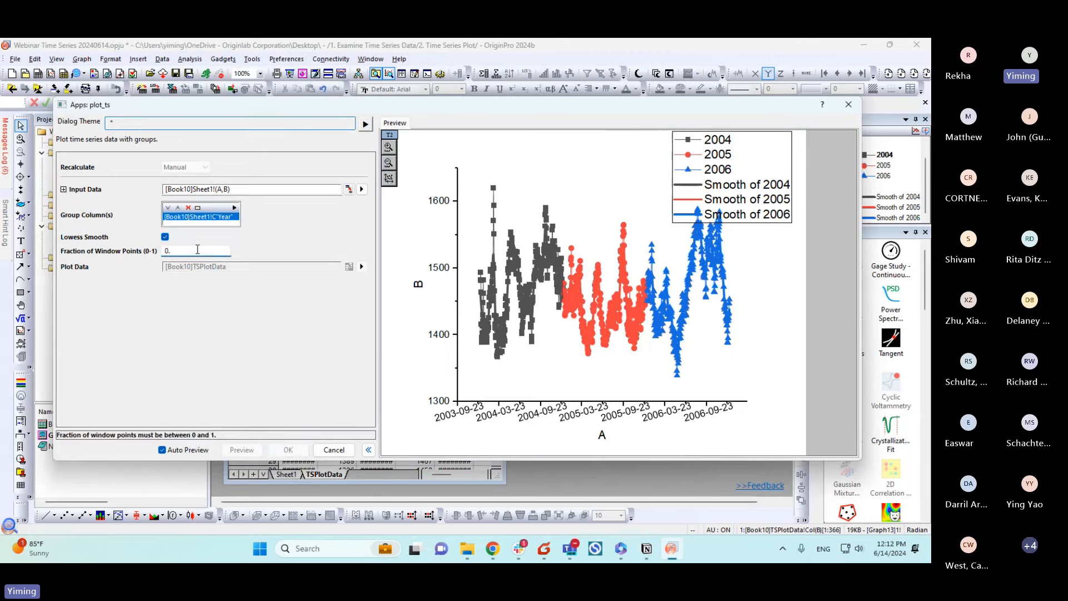
pyautogui.write('6')
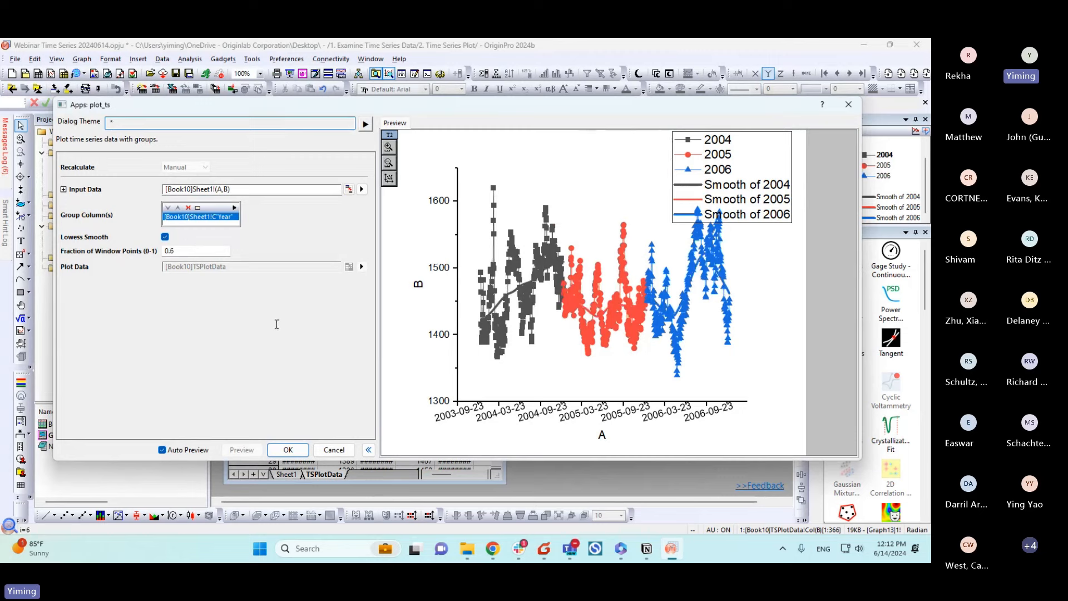
# Step: Set the Lowess fraction of window points to 0.3 and apply the changed plot parameters
pyautogui.click(181, 253)
pyautogui.press('BackSpace')
pyautogui.write('3')
pyautogui.click(287, 450)
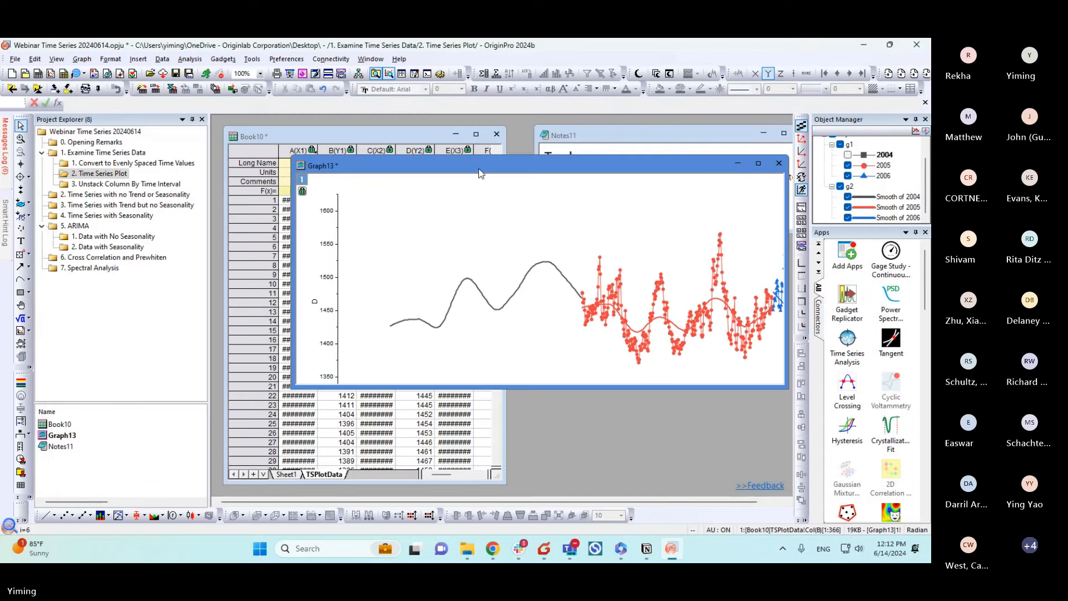
# Step: Move and enlarge the recalculated graph window, and hide the g1 group of raw plots again
pyautogui.moveTo(478, 166); pyautogui.dragTo(436, 152)
pyautogui.click(428, 174)
pyautogui.moveTo(249, 372); pyautogui.dragTo(224, 410)
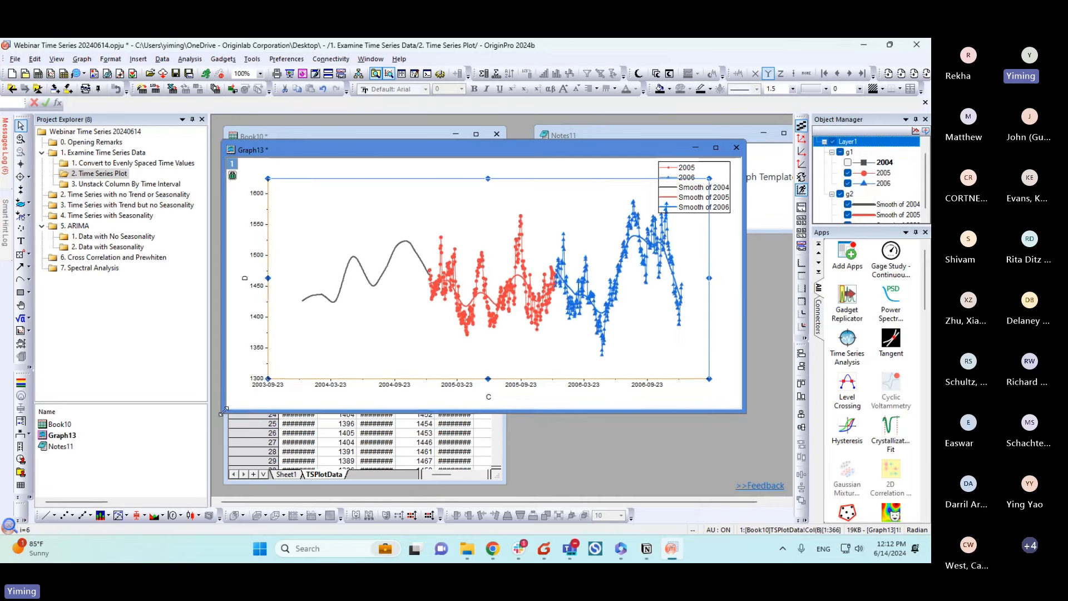
pyautogui.click(848, 161)
pyautogui.click(841, 152)
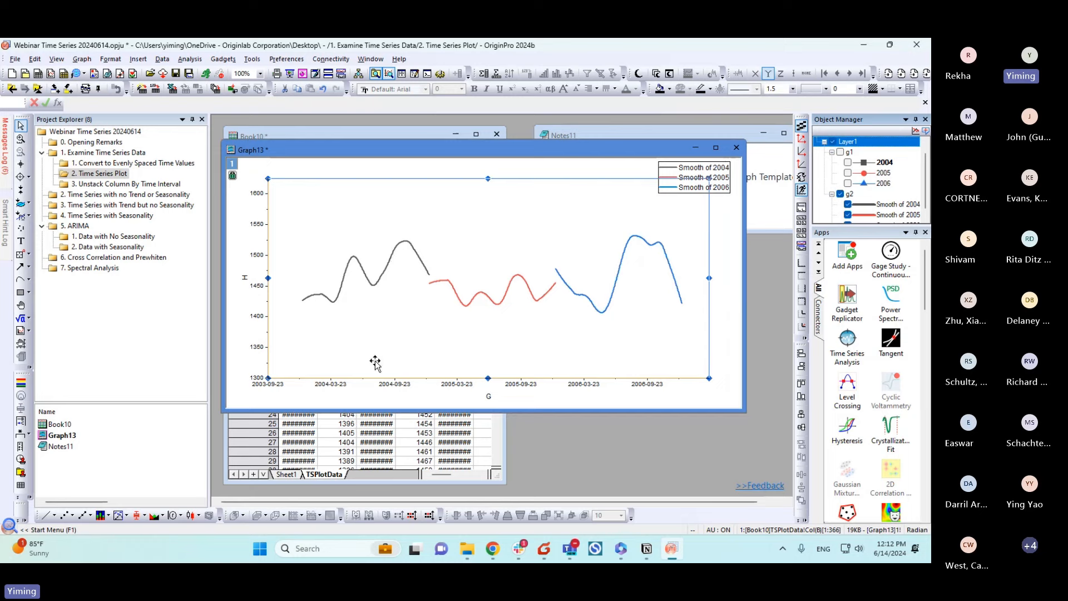
pyautogui.click(362, 396)
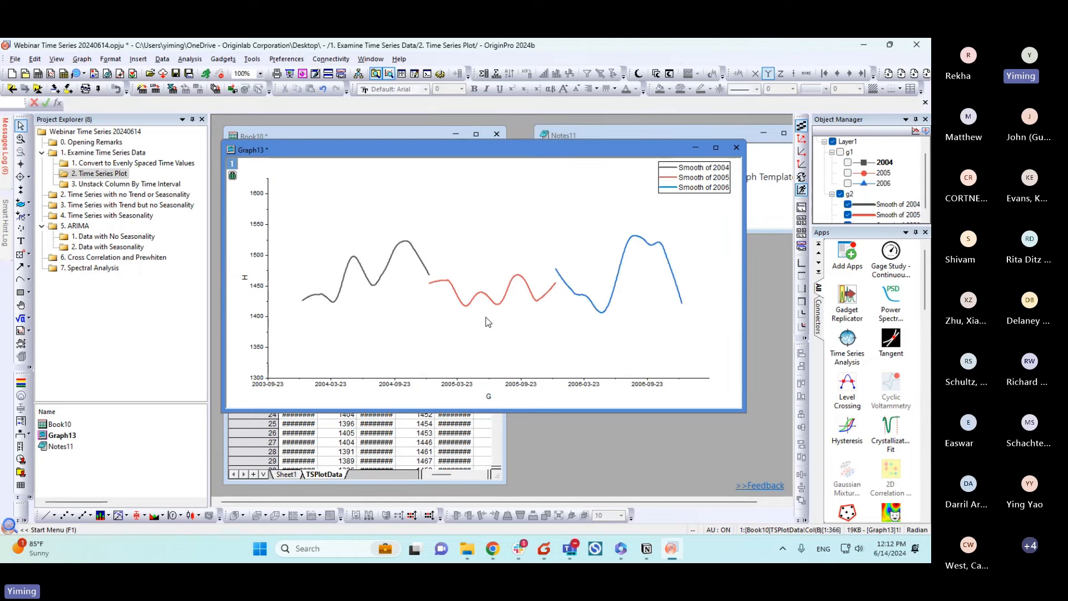
# Step: Minimize the graph, open the "3. Unstack Column By Time Interval" folder, and enlarge the Sea Level Honolulu workbook with a wider sea_level column
pyautogui.click(695, 149)
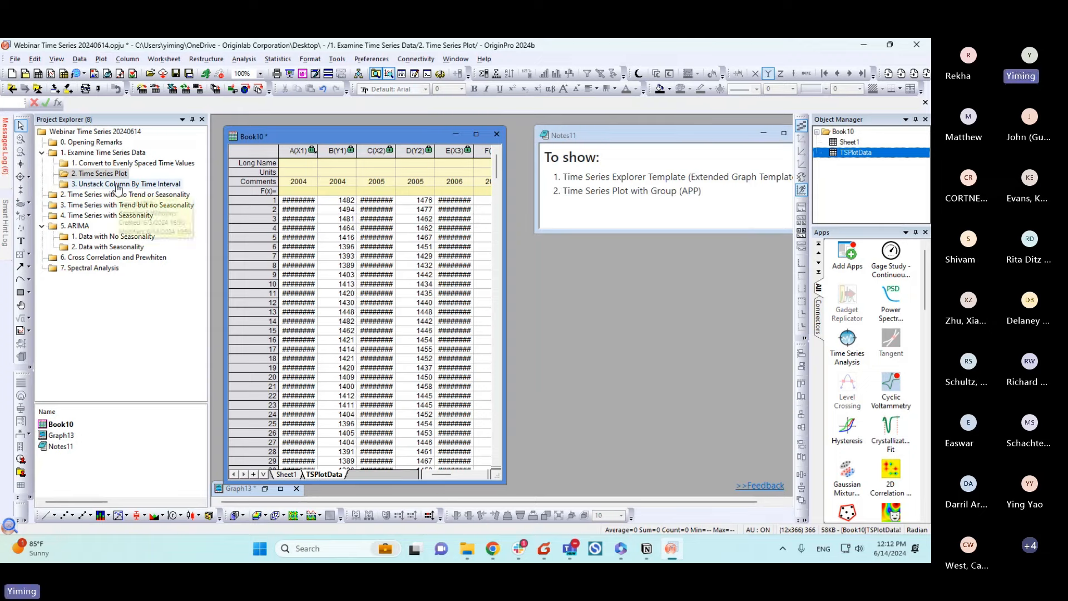
pyautogui.click(118, 185)
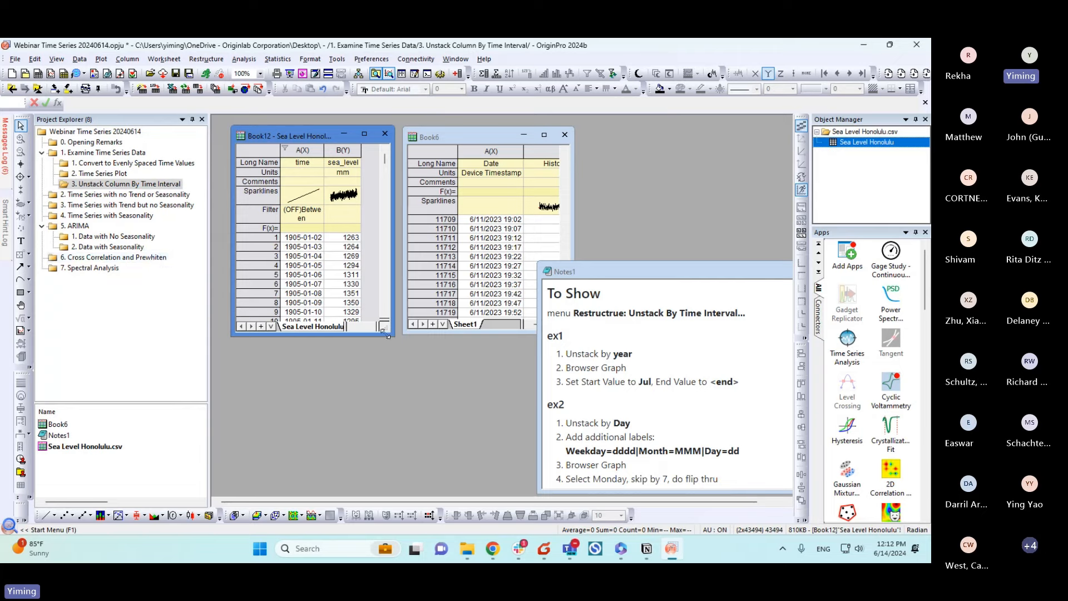
pyautogui.moveTo(389, 334); pyautogui.dragTo(539, 472)
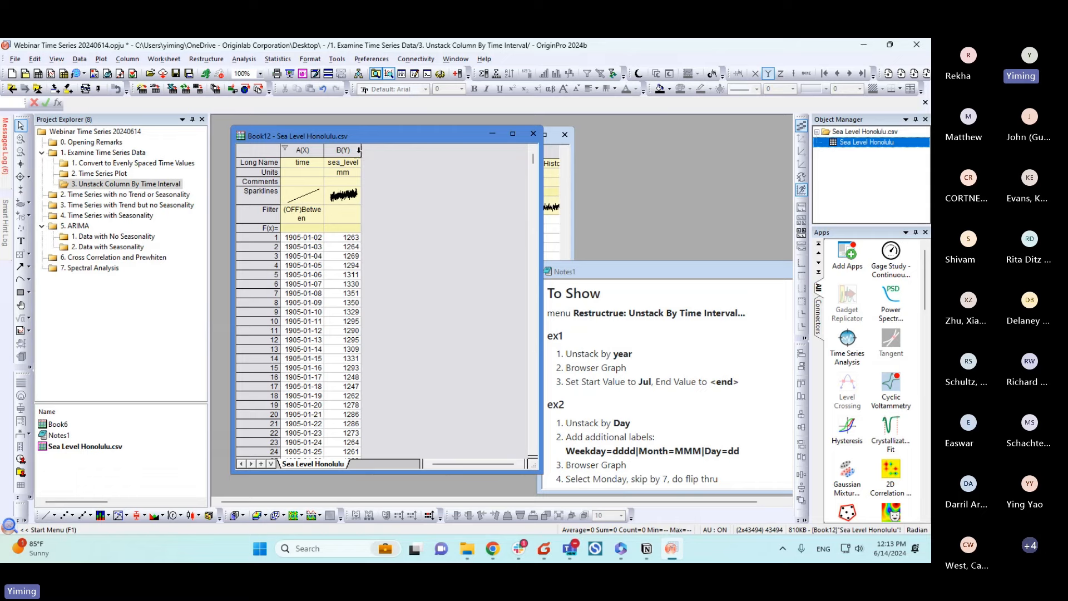
pyautogui.moveTo(362, 151); pyautogui.dragTo(391, 147)
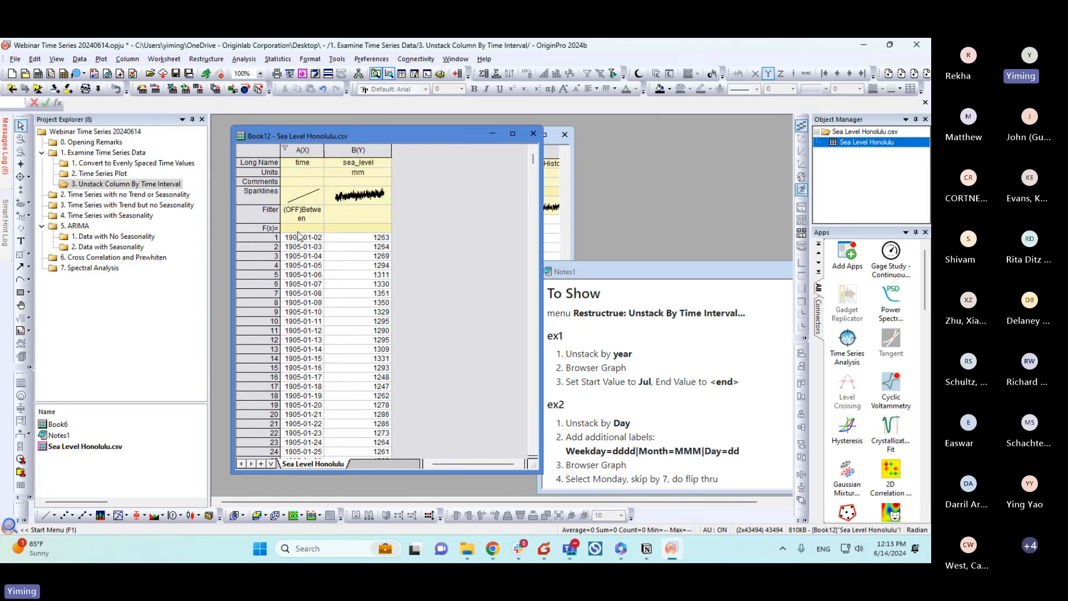
# Step: Start Unstack by Time Interval for the sea_level column, using the Year interval and start value Jul
pyautogui.click(361, 151)
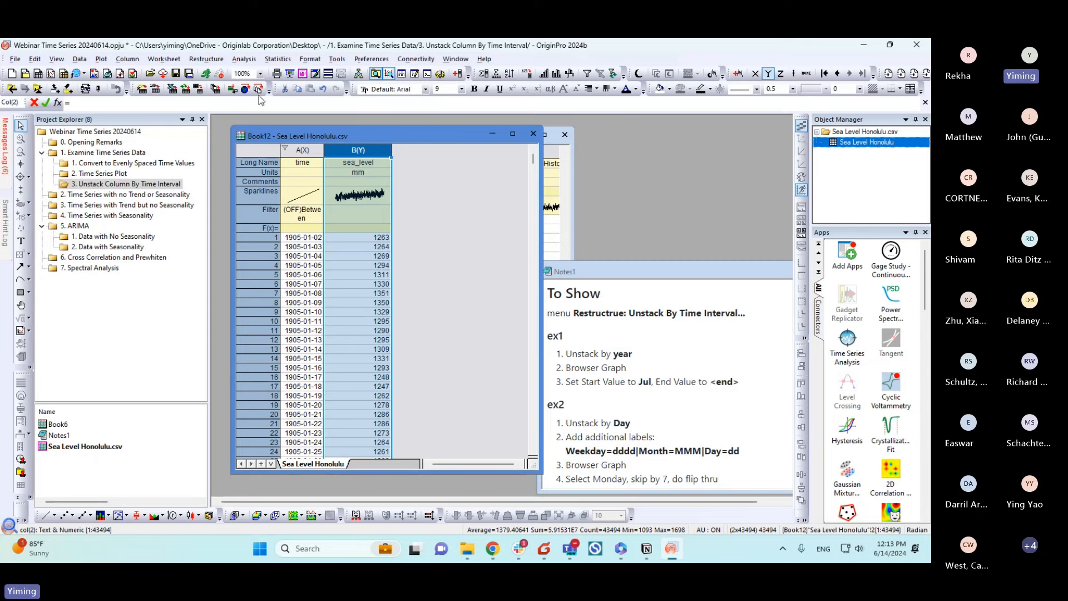
pyautogui.click(206, 59)
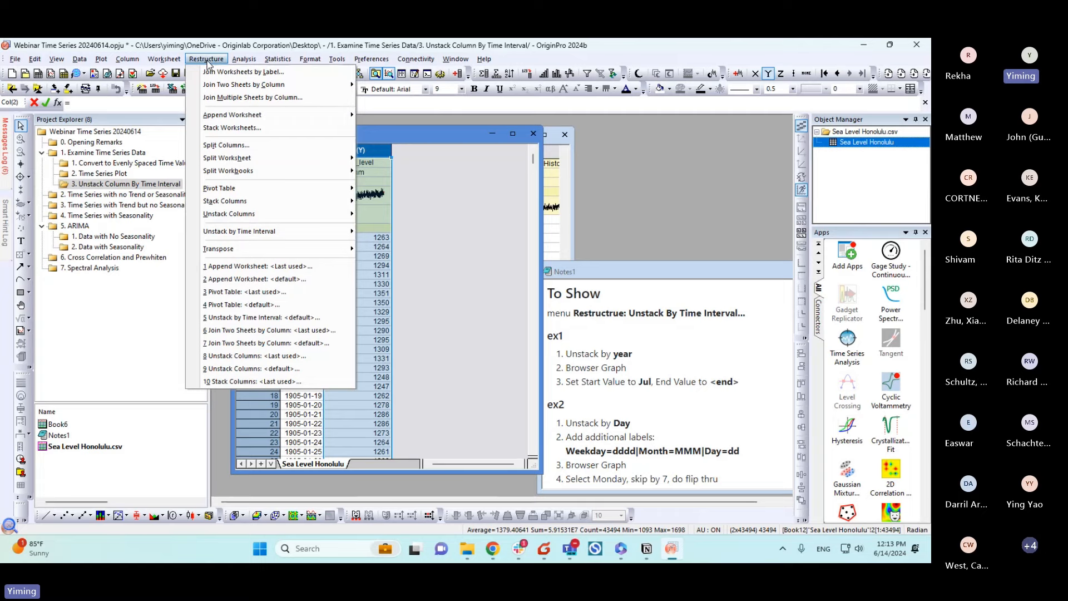
pyautogui.moveTo(227, 237)
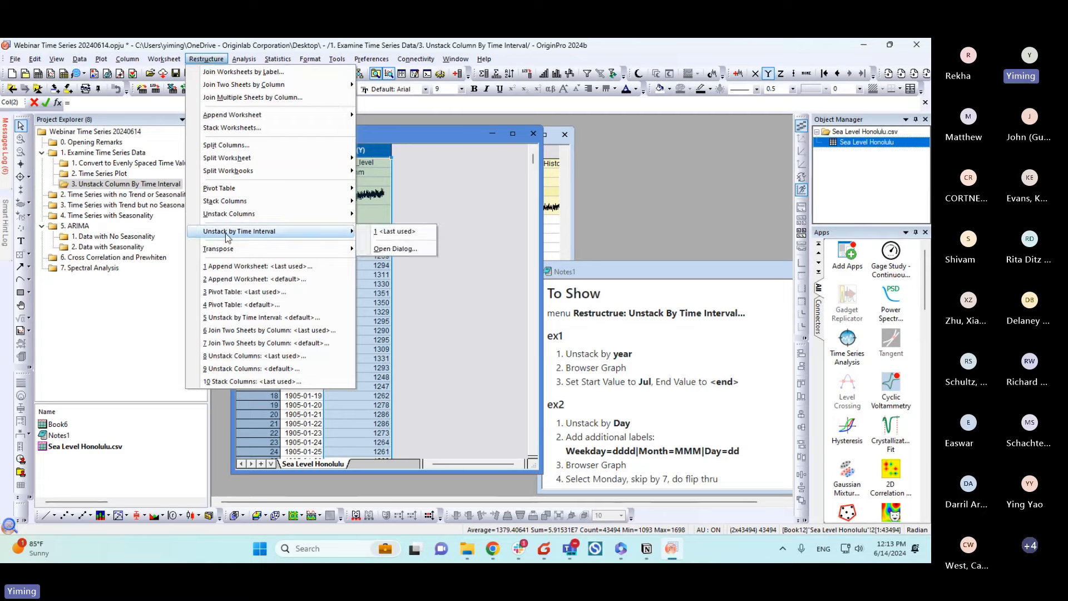
pyautogui.click(388, 249)
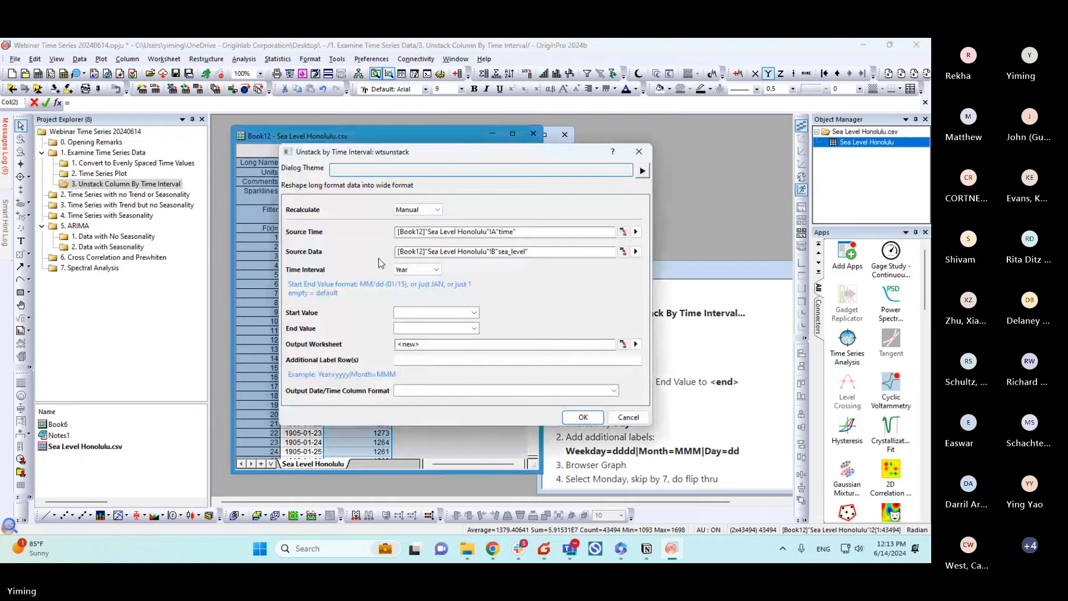
pyautogui.moveTo(376, 157); pyautogui.dragTo(285, 120)
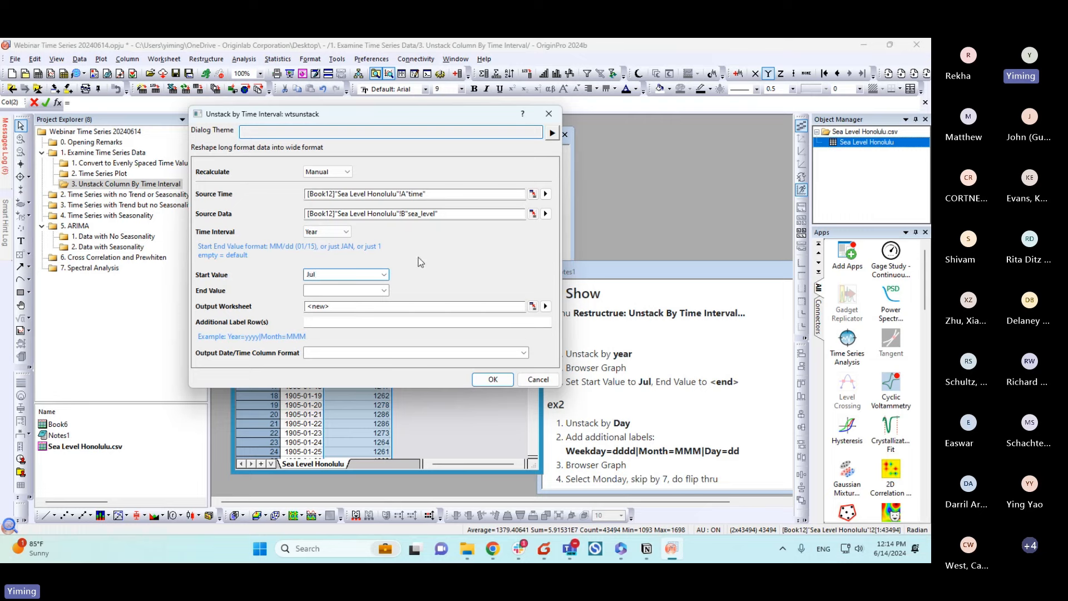
# Step: Set the end value to <end> and run the unstack into a new worksheet
pyautogui.click(315, 287)
pyautogui.click(383, 290)
pyautogui.click(345, 312)
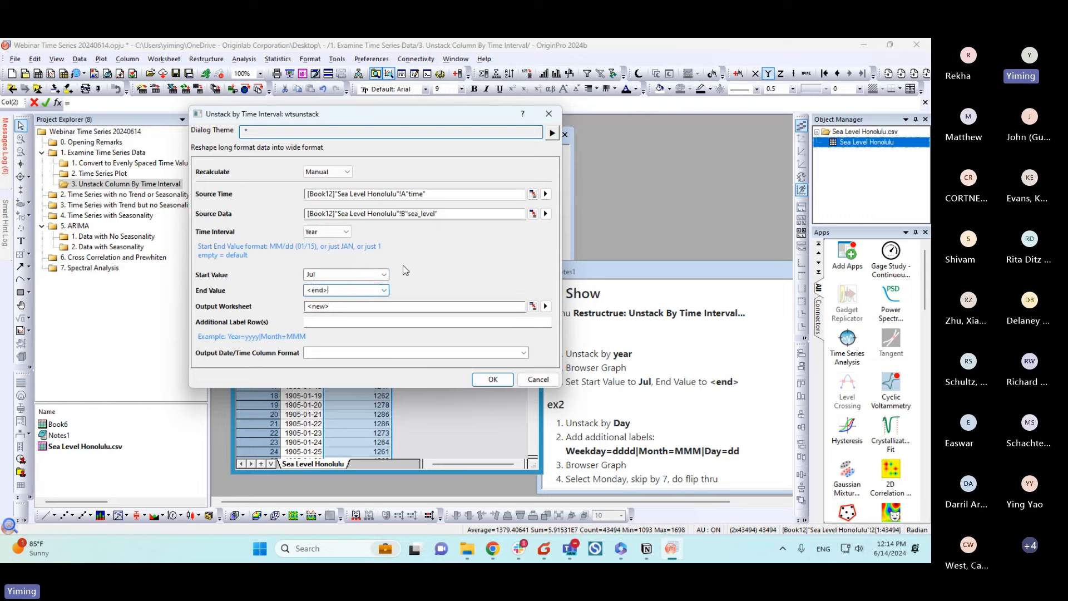
pyautogui.click(428, 260)
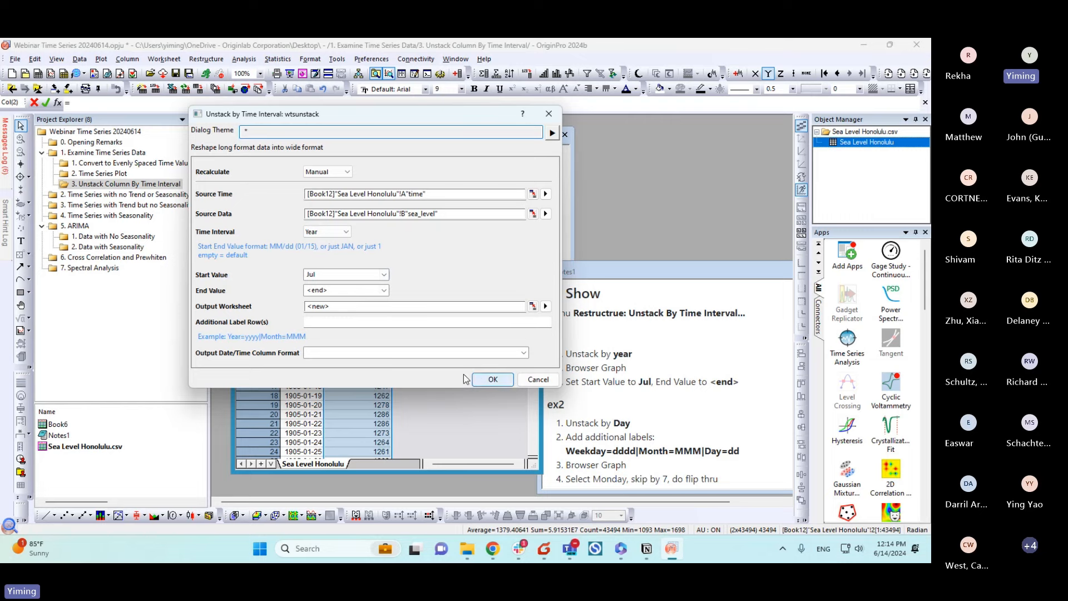
pyautogui.click(483, 380)
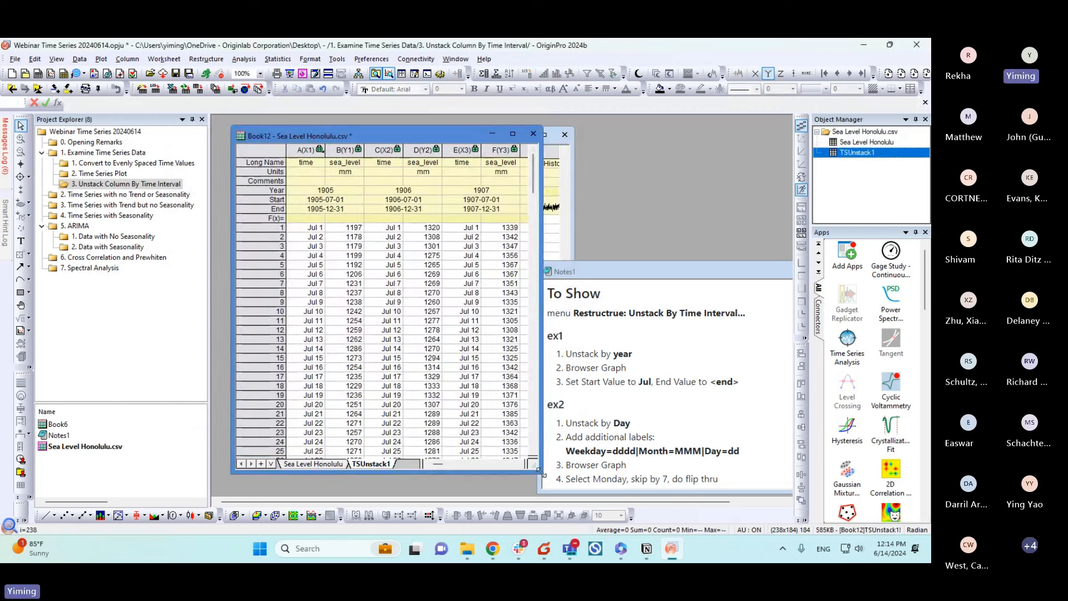
# Step: Widen the workbook window and examine the Year, Start and End label rows of the unstacked data
pyautogui.moveTo(539, 473); pyautogui.dragTo(729, 404)
pyautogui.click(274, 191)
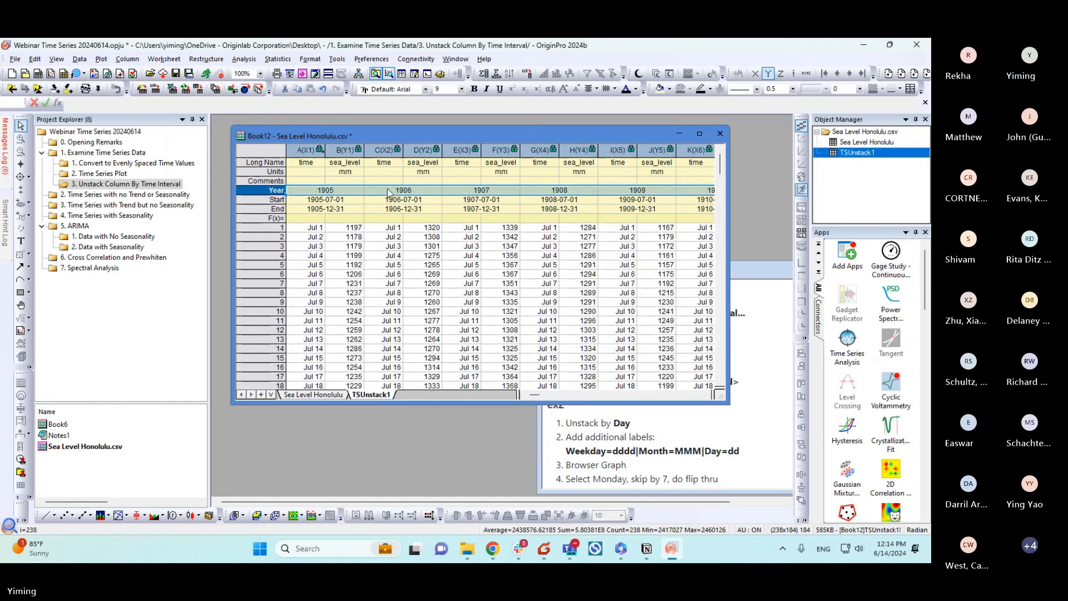
pyautogui.click(256, 199)
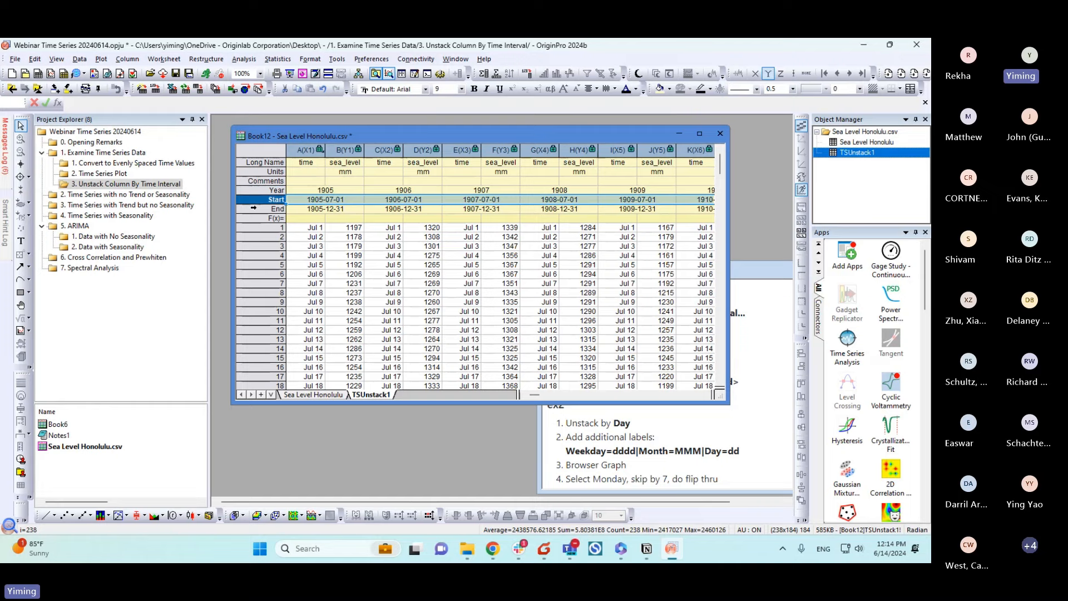
pyautogui.click(253, 208)
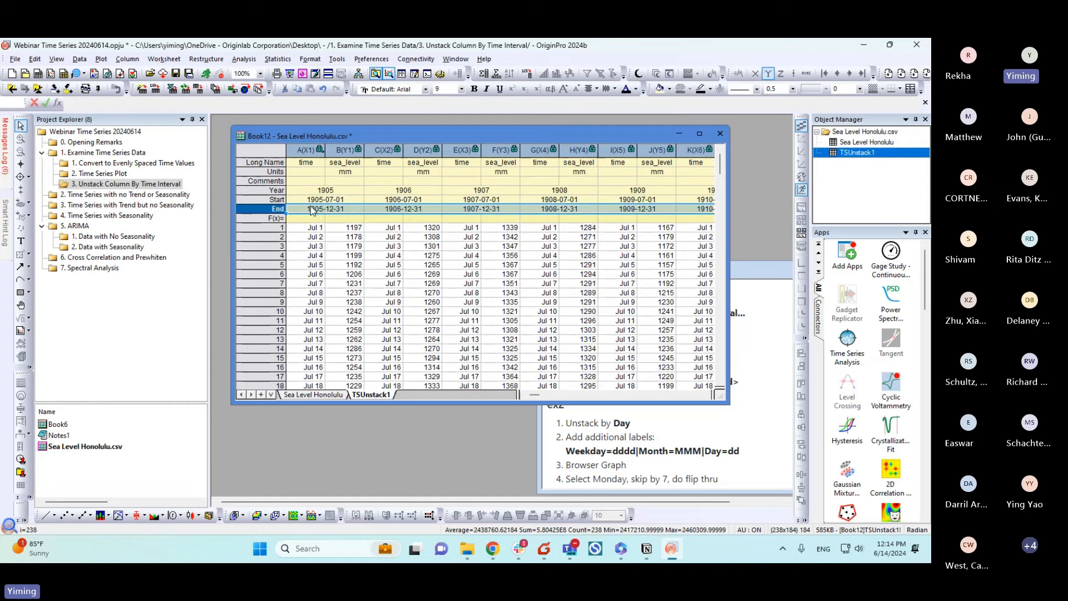
pyautogui.click(349, 265)
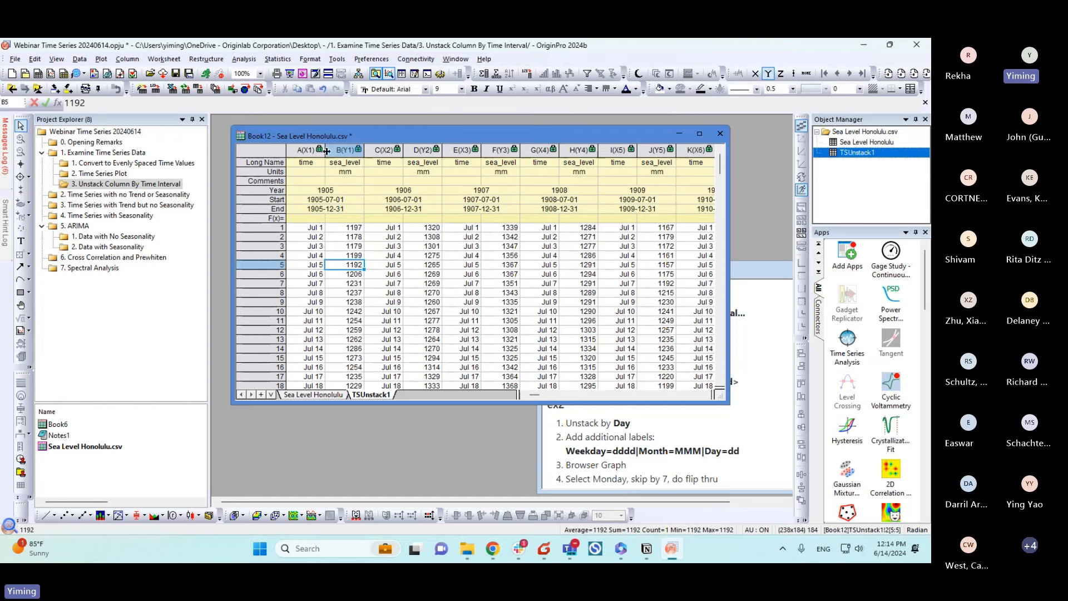
# Step: Plot the entire TSUnstack1 worksheet as a Stack Lines browser graph and shrink its window
pyautogui.click(276, 149)
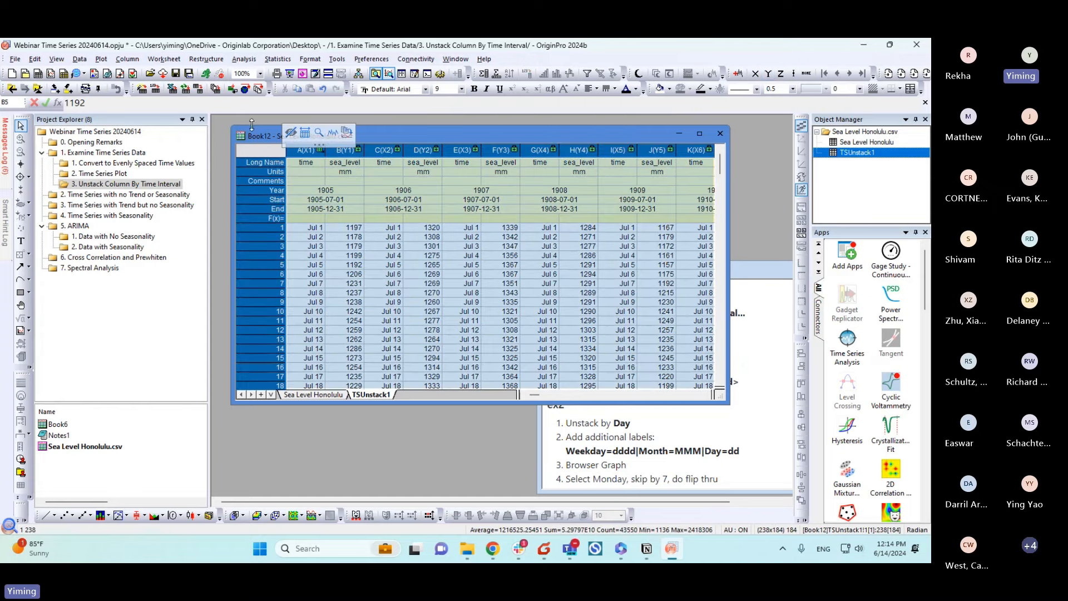
pyautogui.click(102, 60)
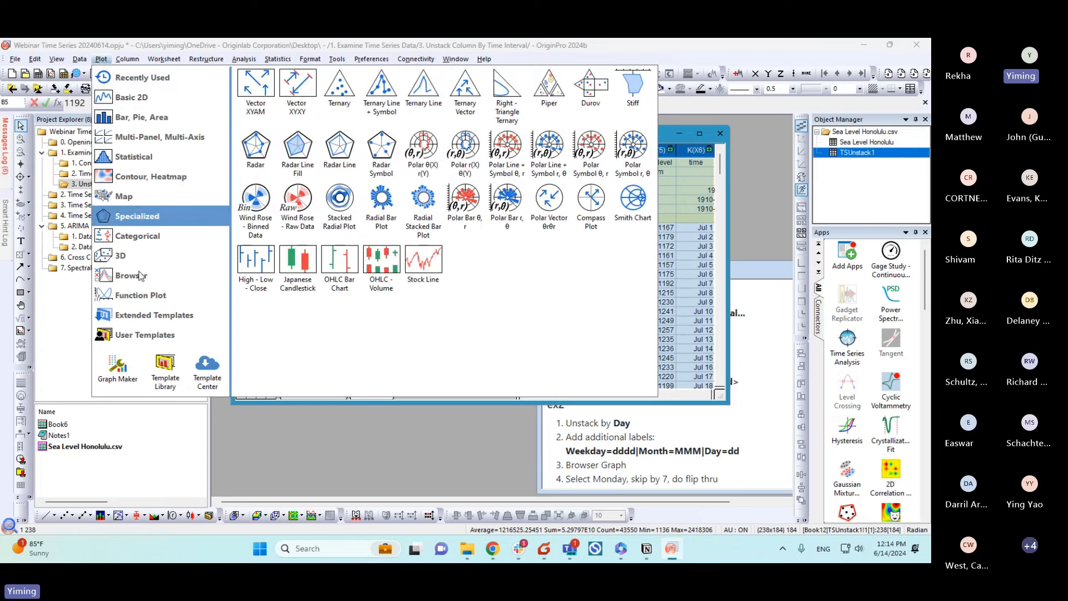
pyautogui.moveTo(141, 275)
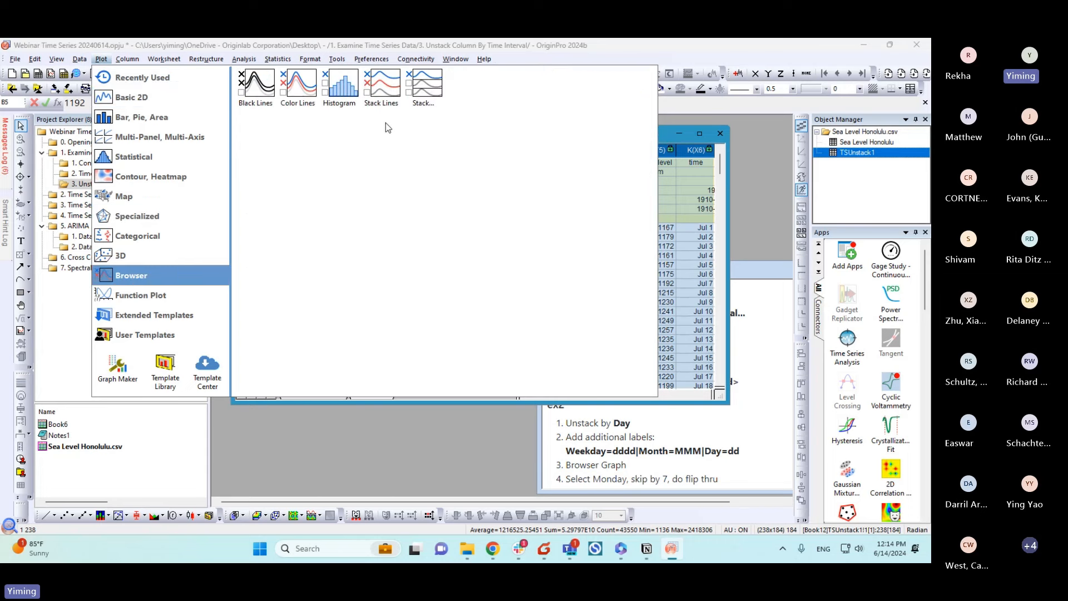
pyautogui.click(387, 92)
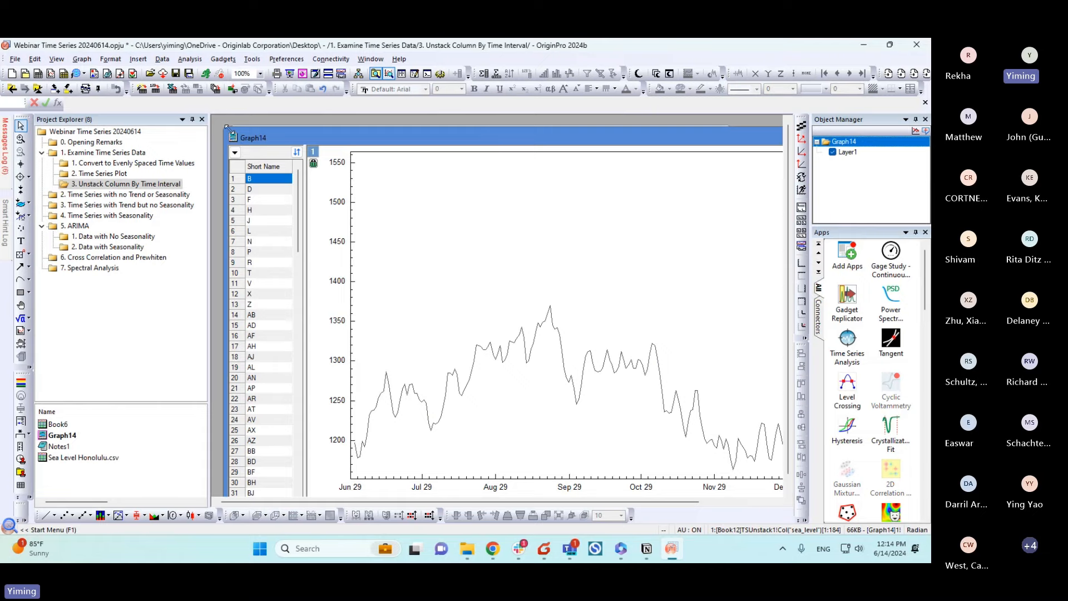
pyautogui.moveTo(224, 128); pyautogui.dragTo(293, 183)
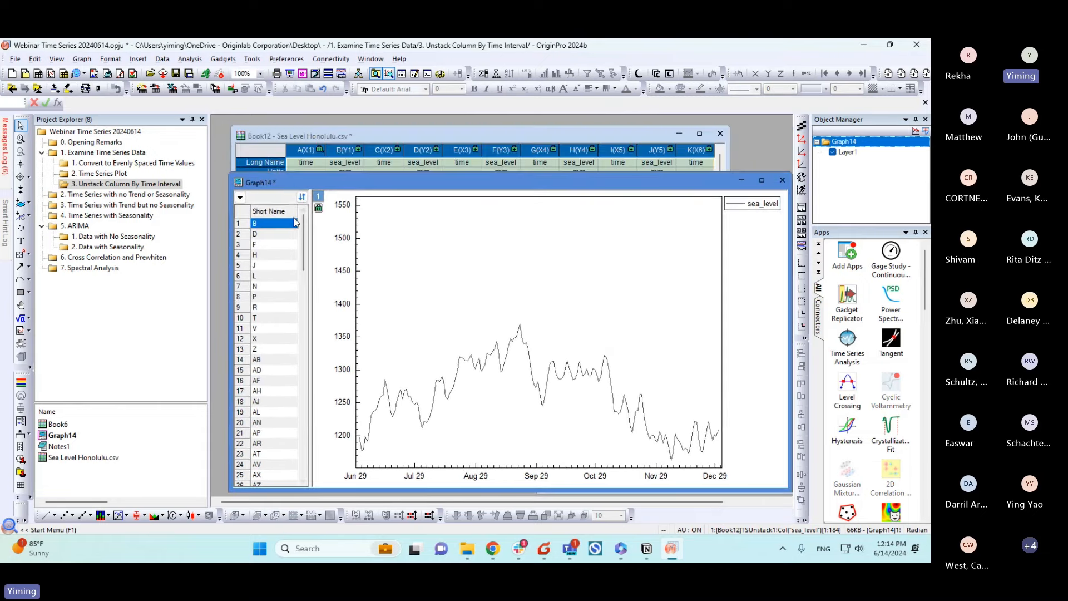
# Step: Widen the browser graph's plot list and add the Year column to it
pyautogui.moveTo(310, 239); pyautogui.dragTo(359, 239)
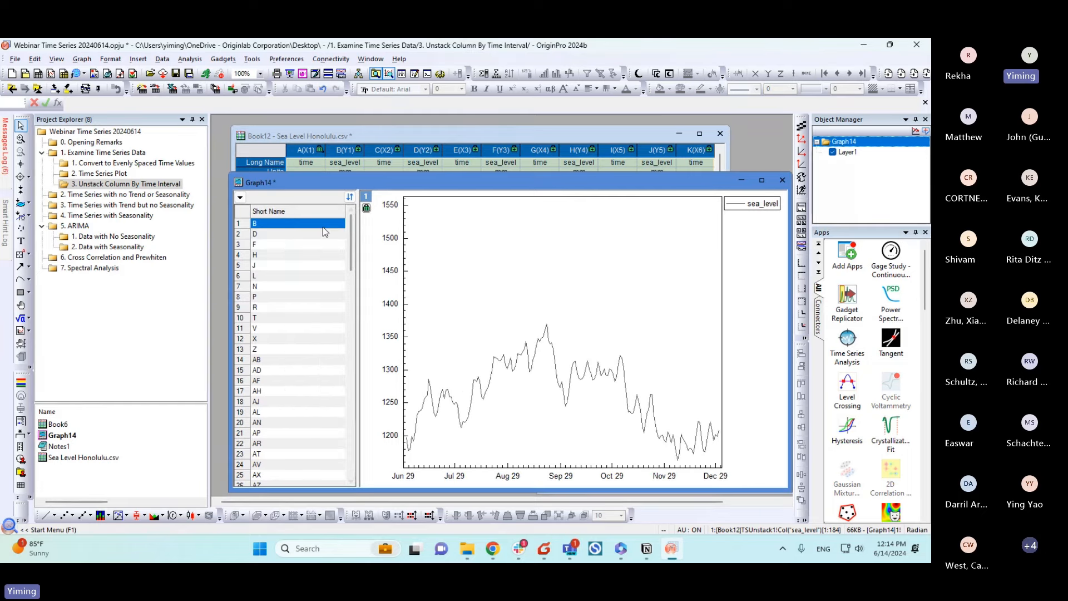
pyautogui.rightClick(282, 213)
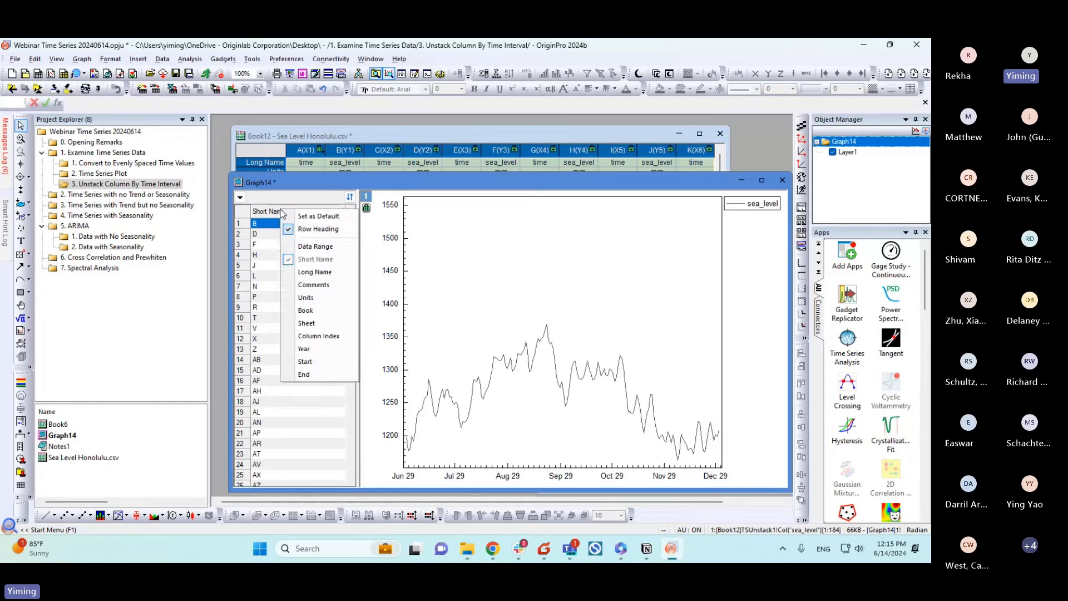
pyautogui.click(305, 349)
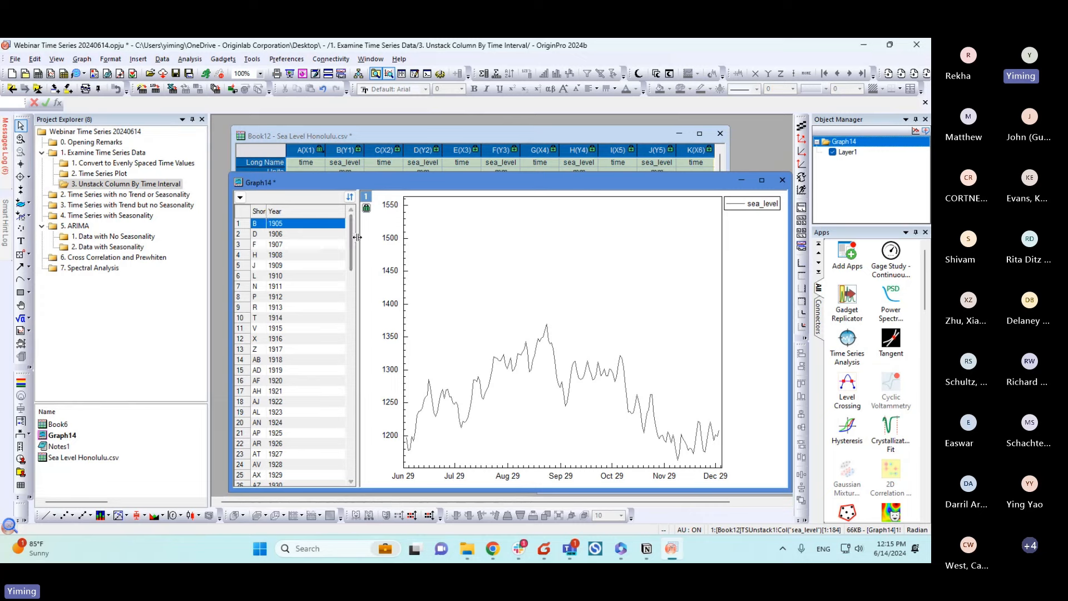
# Step: Narrow the browser graph's plot list and view the curves for 1906, 1908, 1910 and 1912, finishing with 1906 through 1910 stacked together
pyautogui.moveTo(357, 237); pyautogui.dragTo(333, 241)
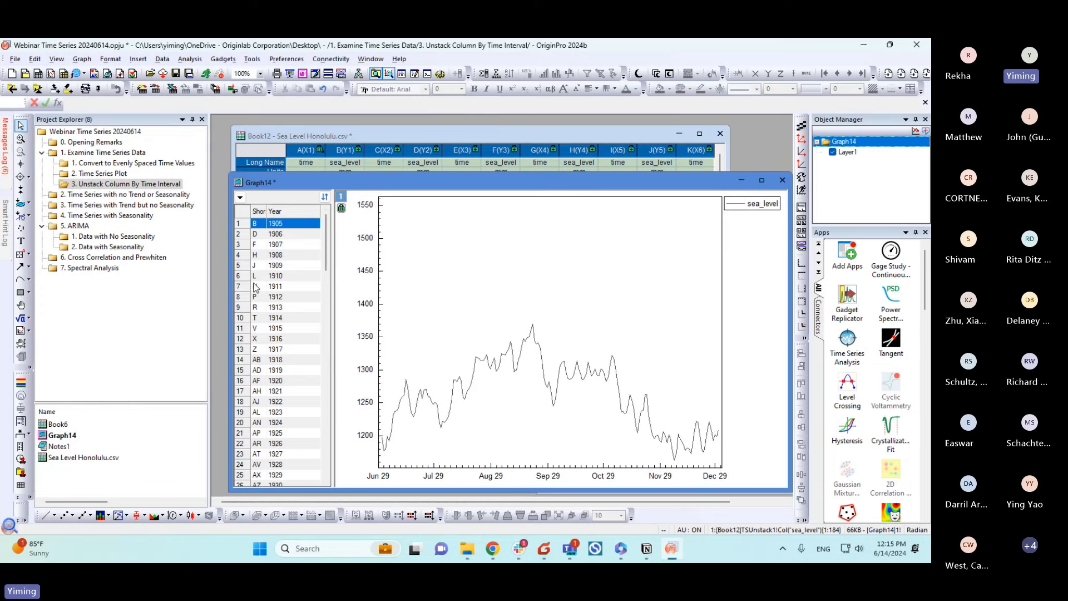
pyautogui.click(239, 235)
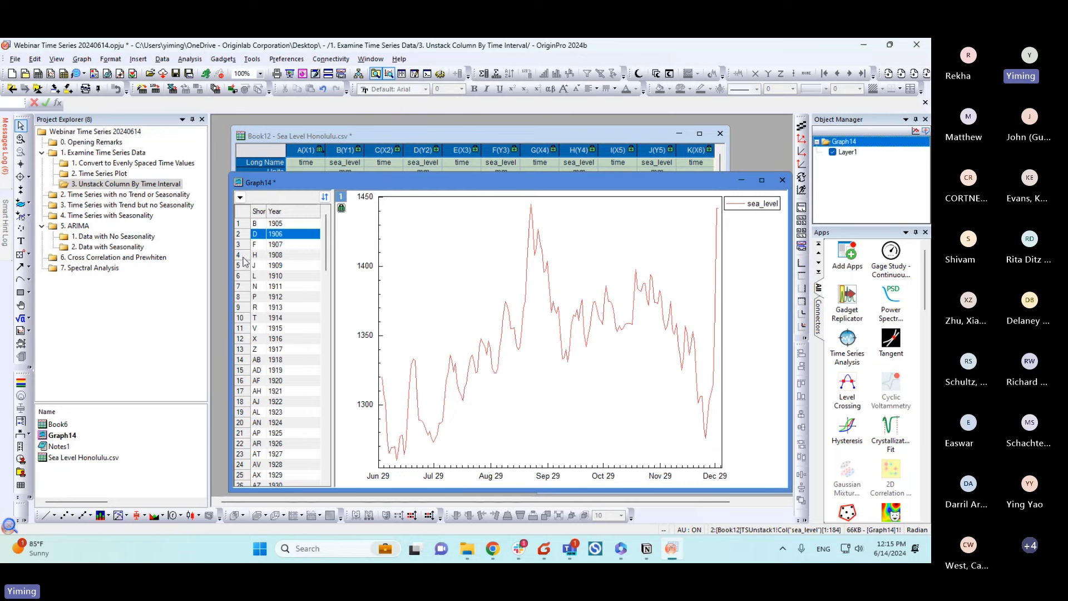
pyautogui.click(243, 257)
pyautogui.click(243, 275)
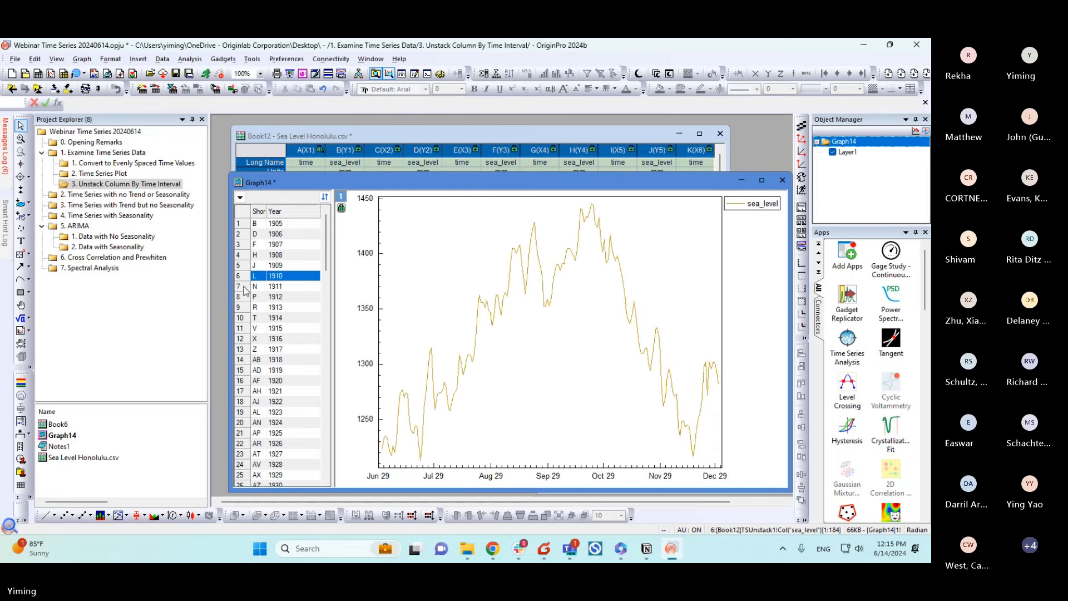
pyautogui.click(243, 298)
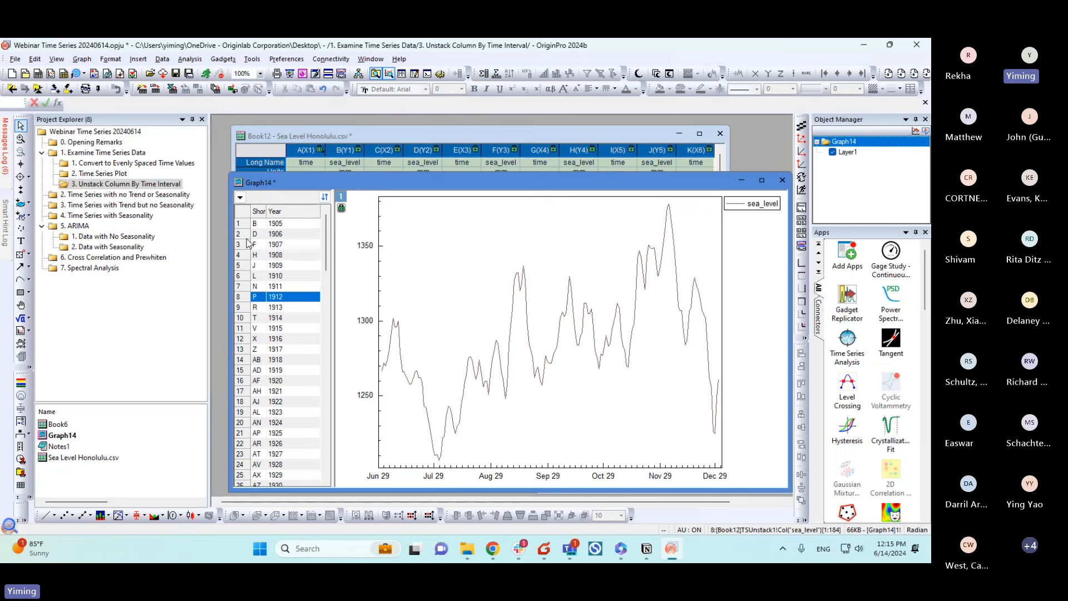
pyautogui.moveTo(243, 236); pyautogui.dragTo(245, 282)
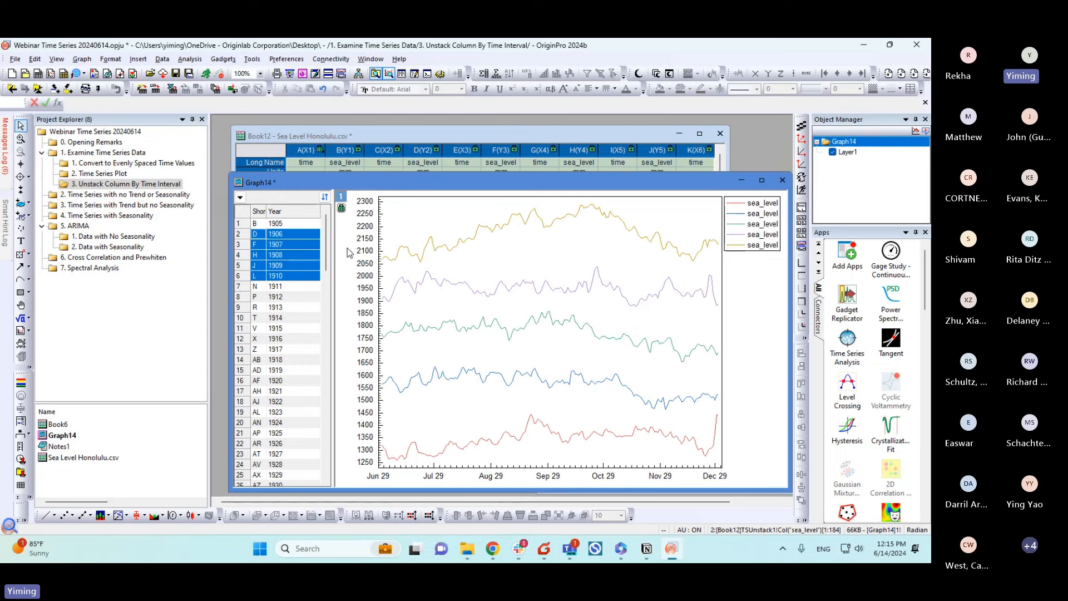
# Step: Select every 20th plot in the browser graph's list, starting from 1905, and check the selected years
pyautogui.click(240, 197)
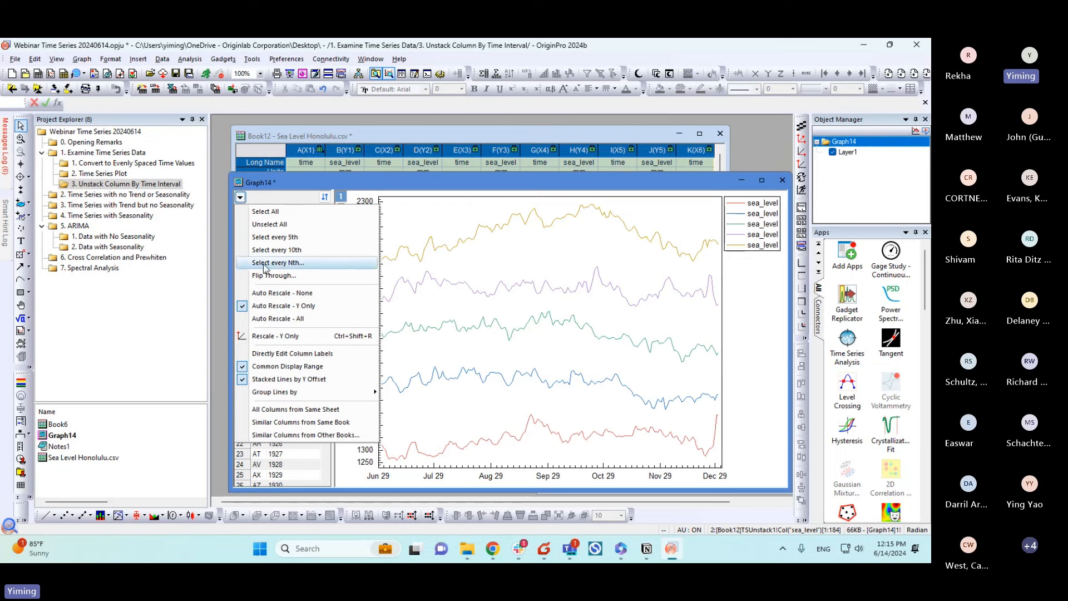
pyautogui.click(281, 263)
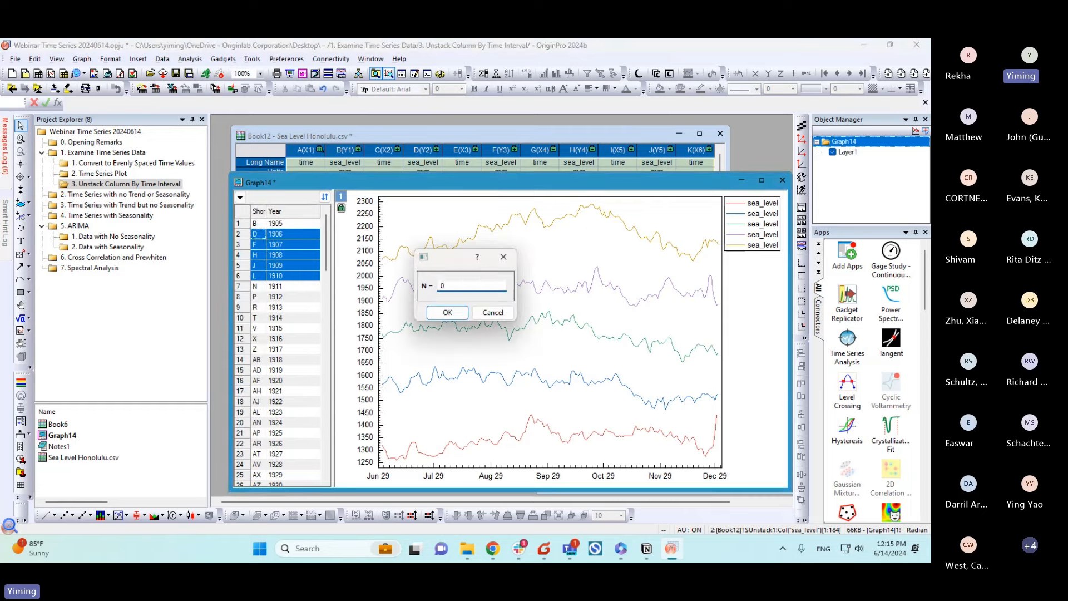
pyautogui.write('02')
pyautogui.press('BackSpace')
pyautogui.press('BackSpace')
pyautogui.write('2')
pyautogui.click(444, 314)
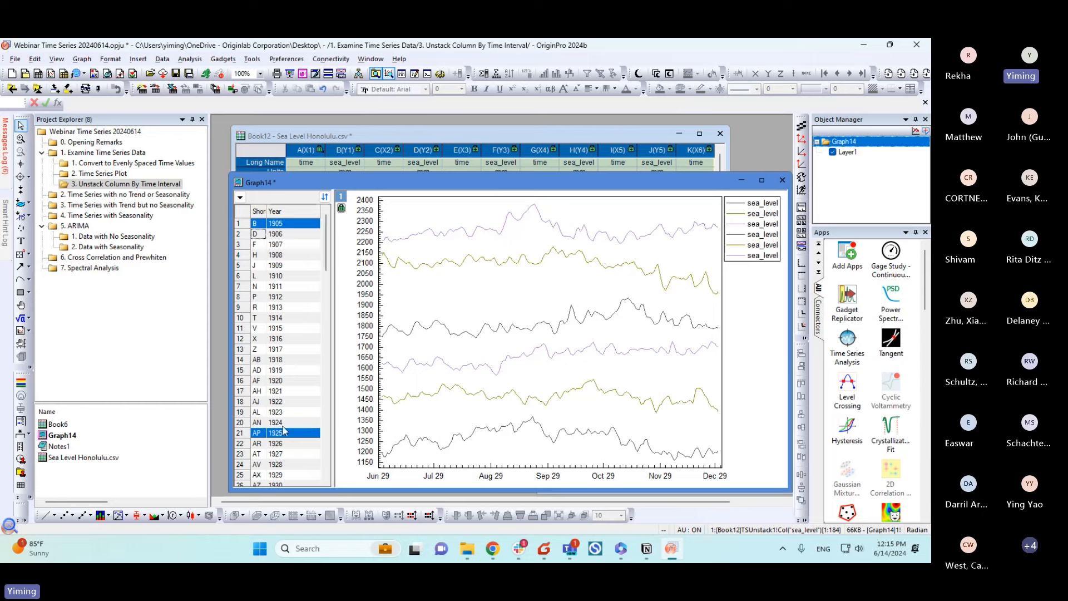
pyautogui.scroll(-11, 293, 353)
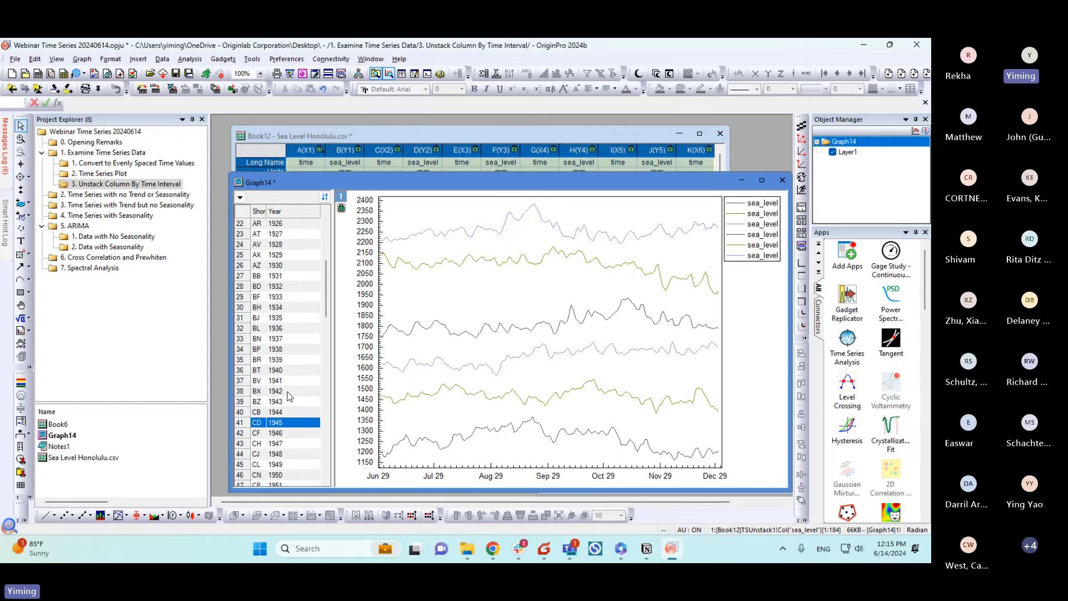
pyautogui.scroll(11, 285, 393)
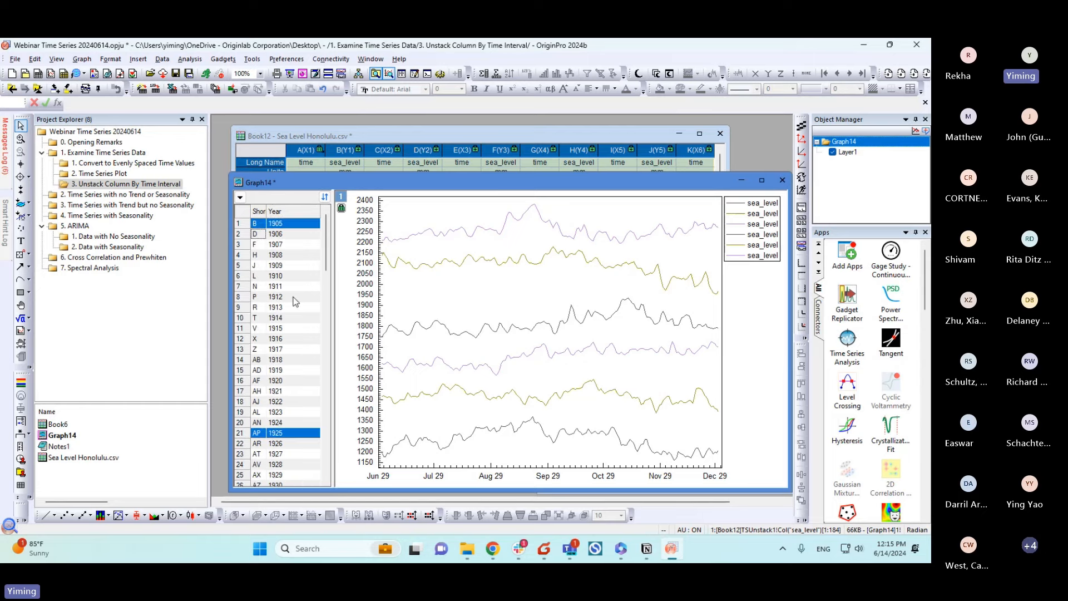
# Step: Flip through the selected plots forward one year at a time up to the set containing 1991 and 2011
pyautogui.click(240, 197)
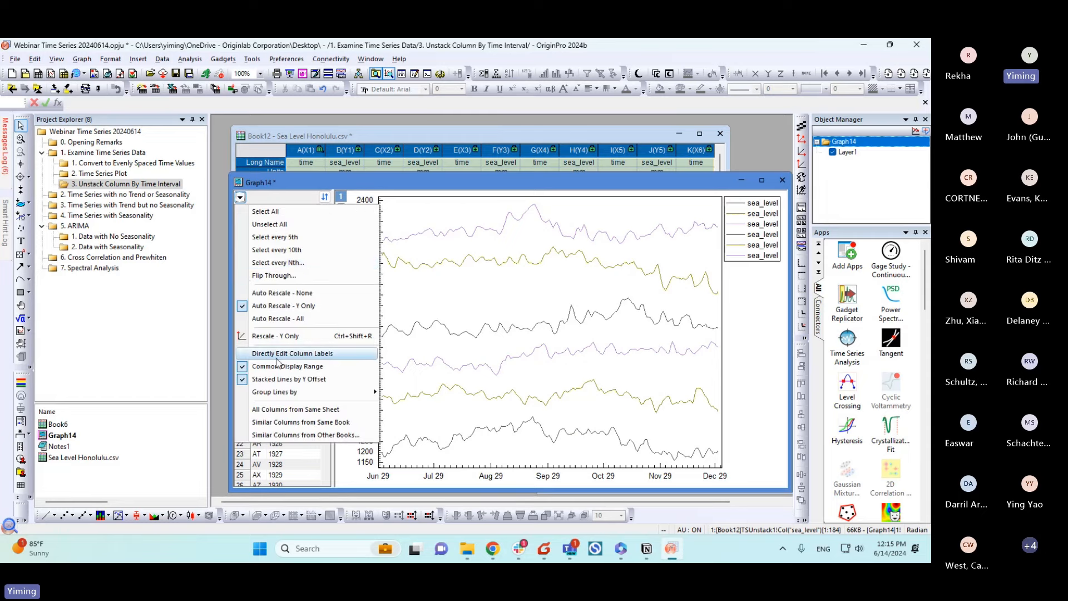
pyautogui.click(273, 276)
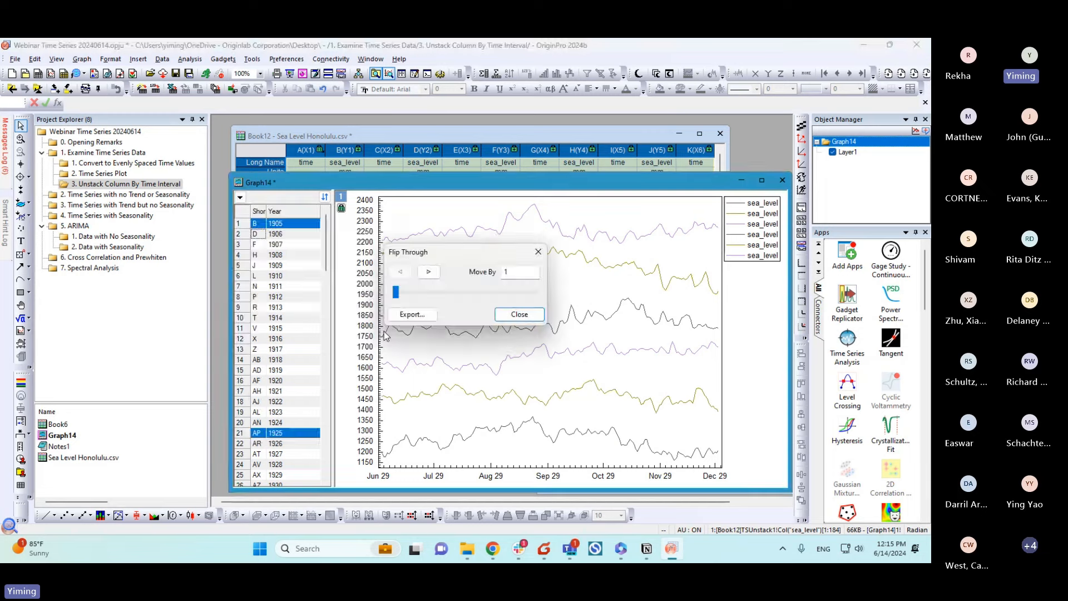
pyautogui.click(428, 272)
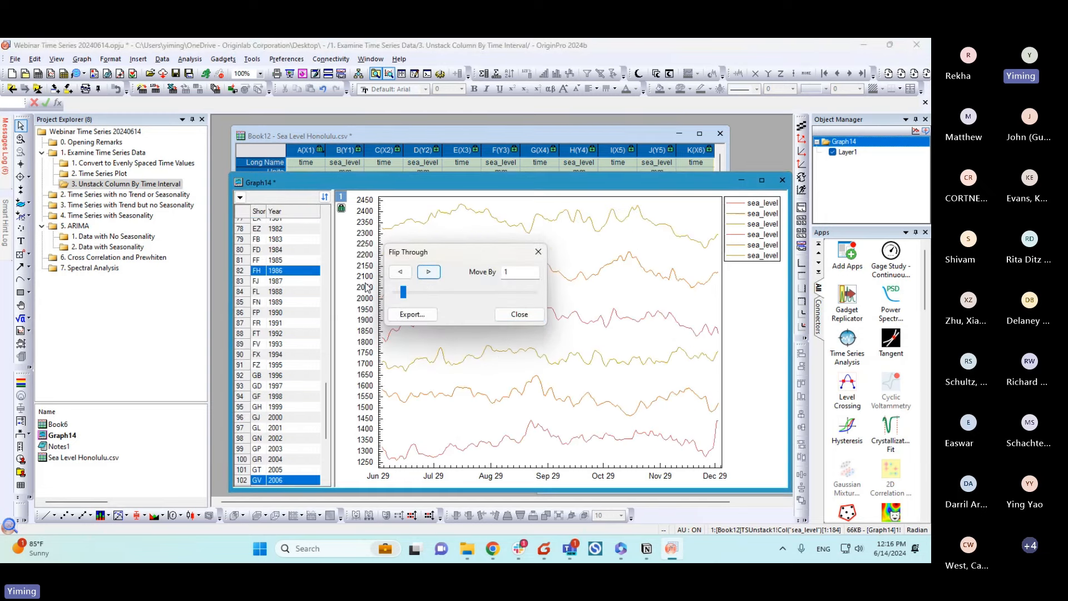
pyautogui.moveTo(450, 255); pyautogui.dragTo(398, 243)
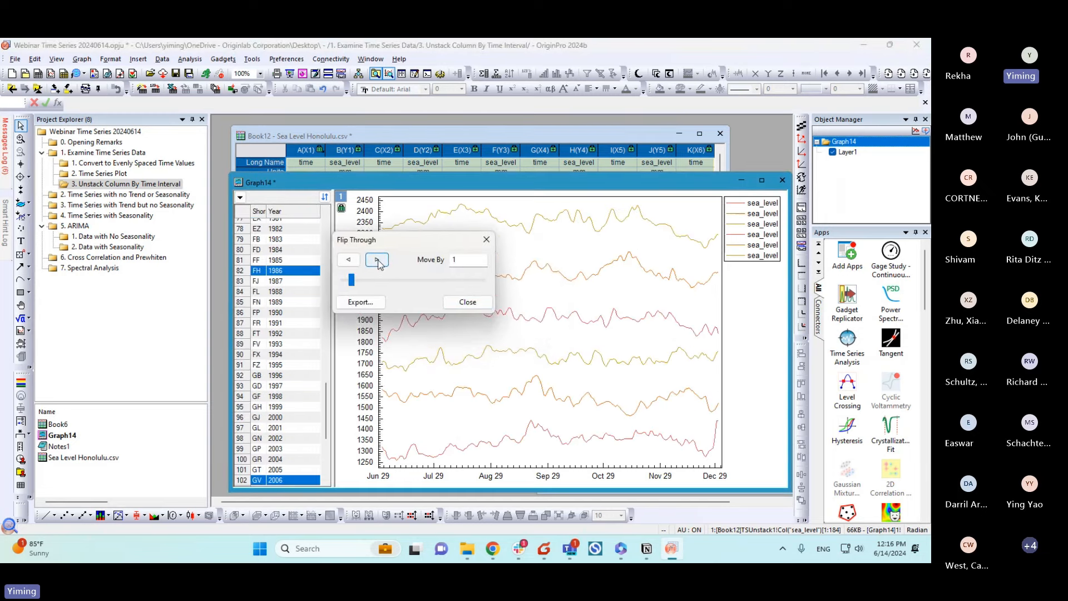
pyautogui.click(377, 260)
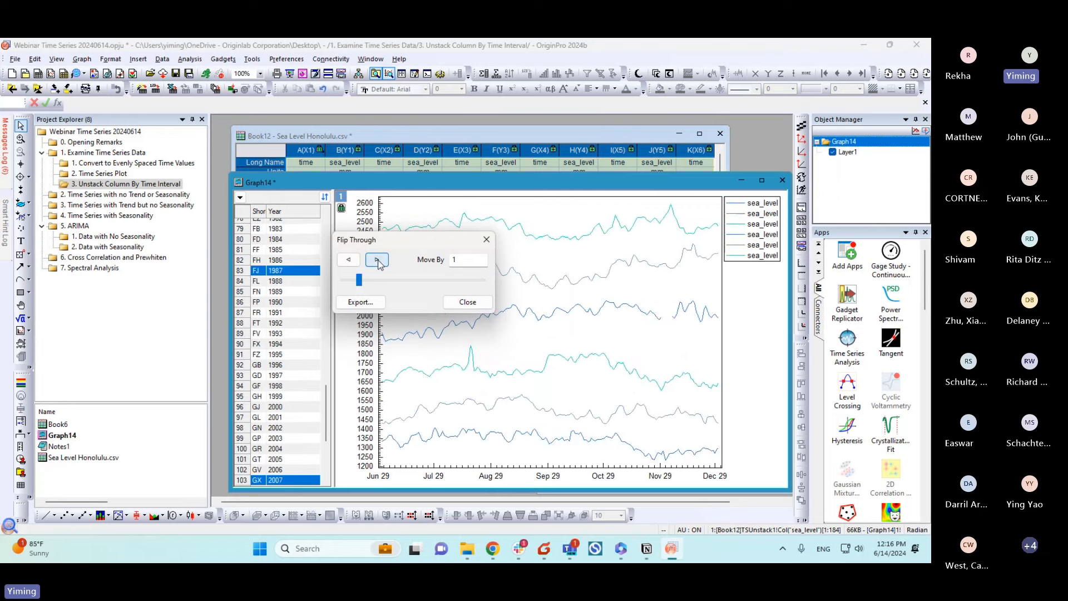
pyautogui.click(377, 260)
pyautogui.click(377, 260)
pyautogui.click(377, 260)
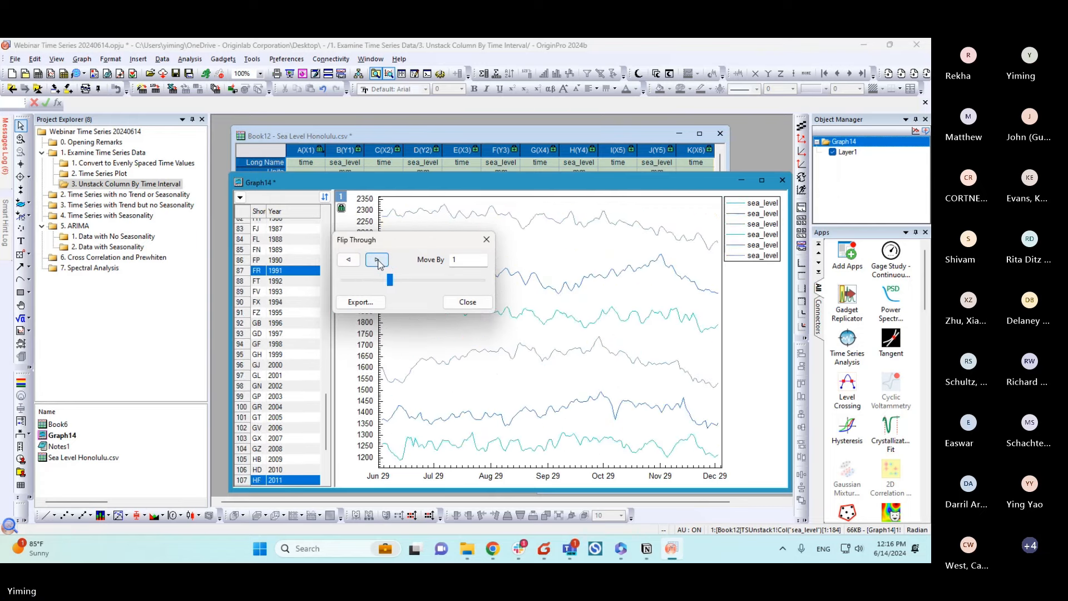
pyautogui.click(378, 261)
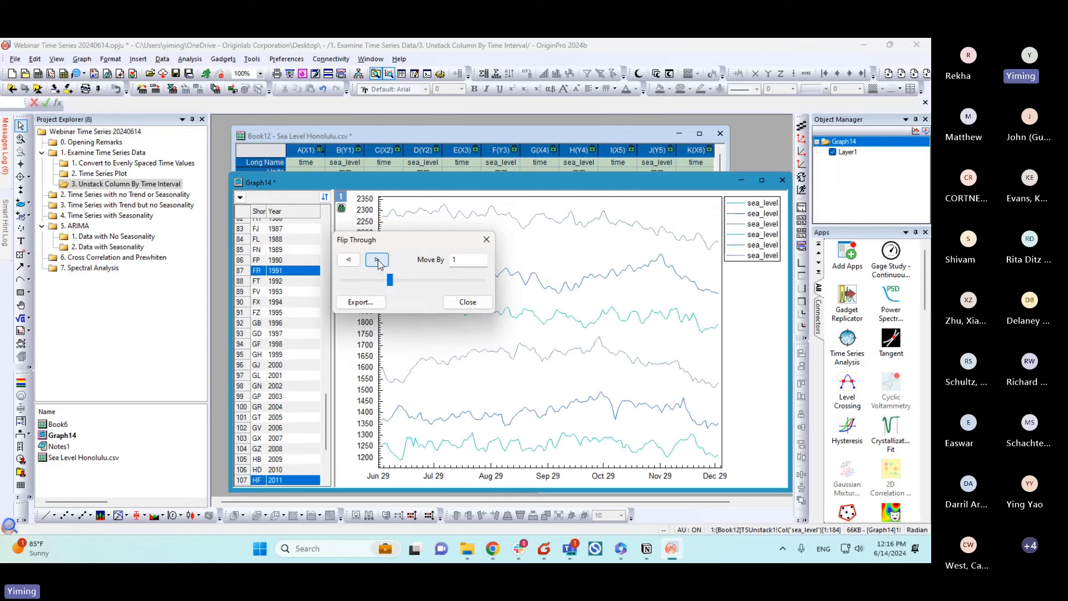
pyautogui.click(450, 307)
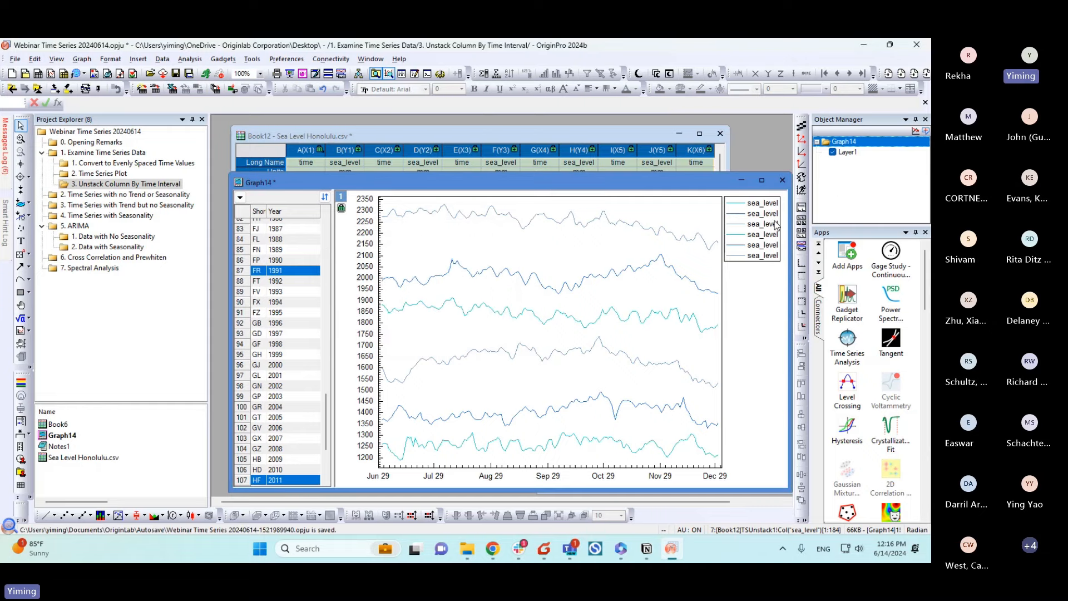
# Step: Make the graph window slightly taller and set the legend text to show each plot's Year
pyautogui.moveTo(716, 177); pyautogui.dragTo(716, 163)
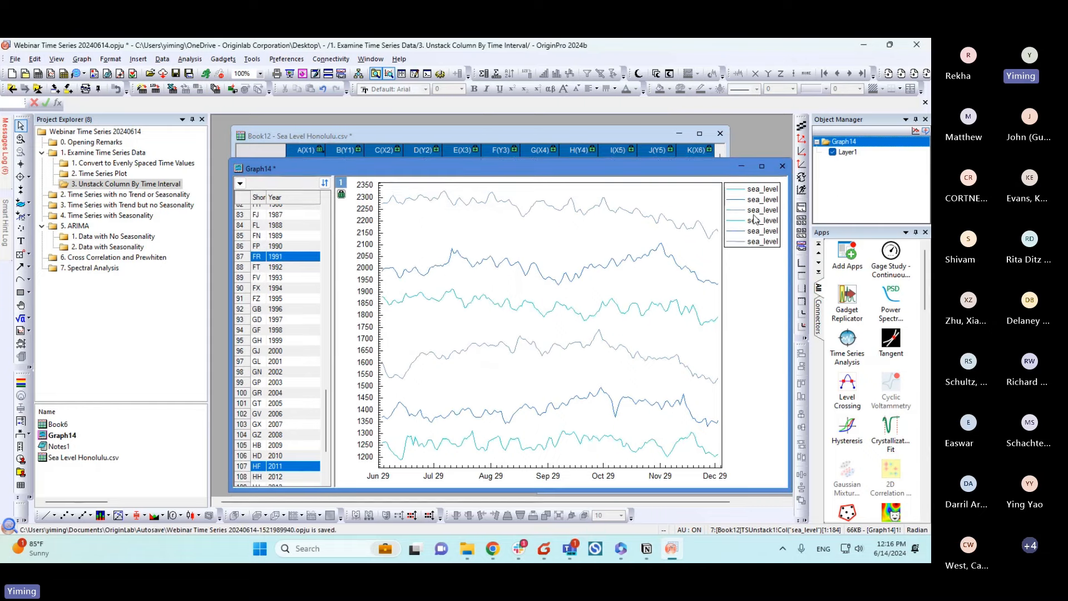
pyautogui.click(760, 217)
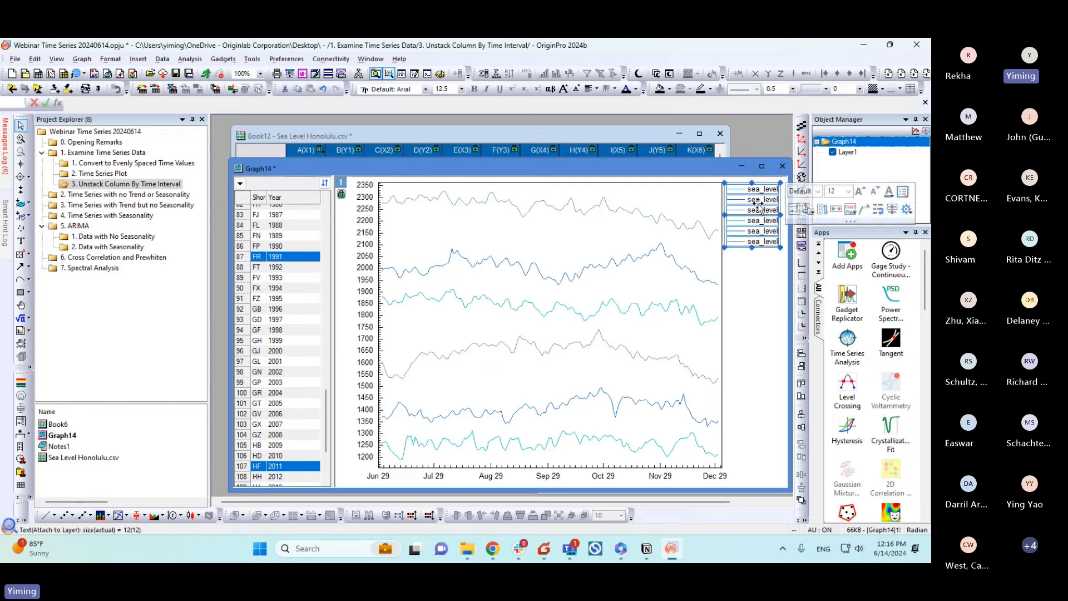
pyautogui.click(809, 215)
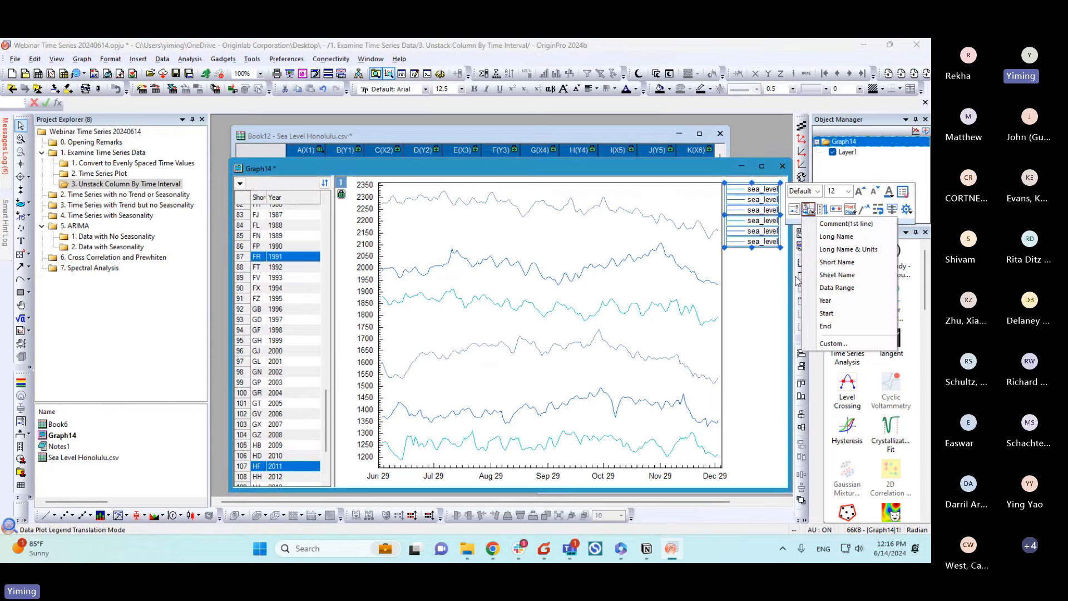
pyautogui.click(826, 302)
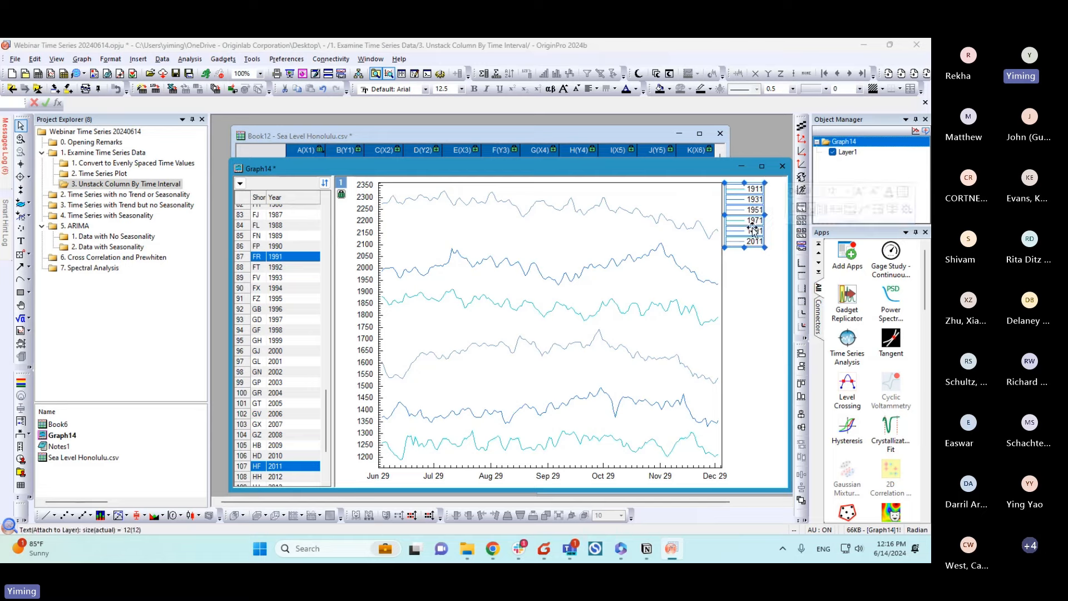
# Step: Attach the year labels to the ends of their curves and delete the separate legend box
pyautogui.click(864, 210)
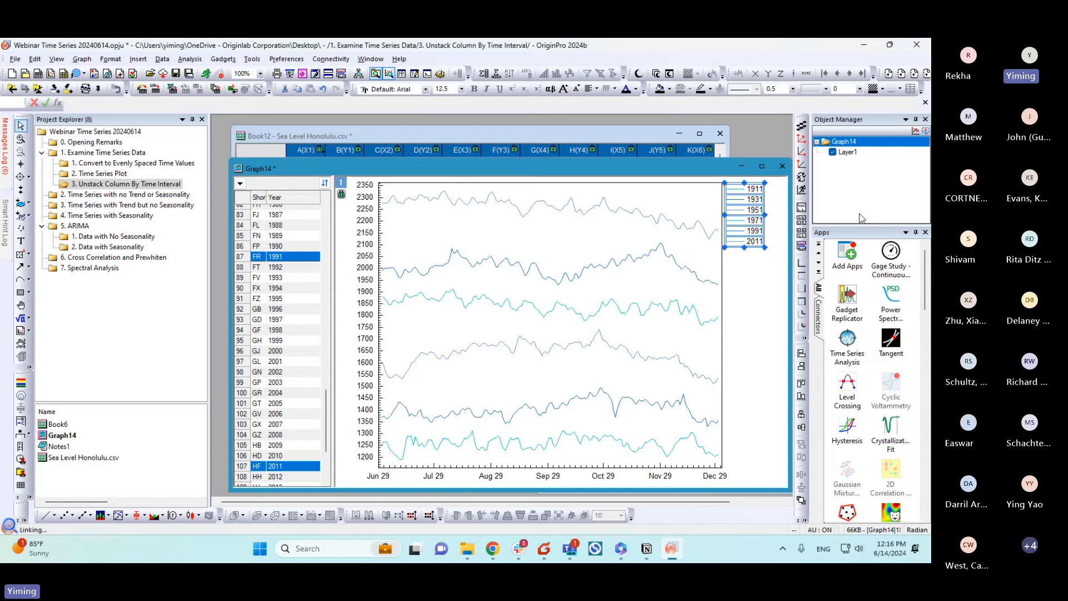
pyautogui.click(763, 269)
pyautogui.click(762, 229)
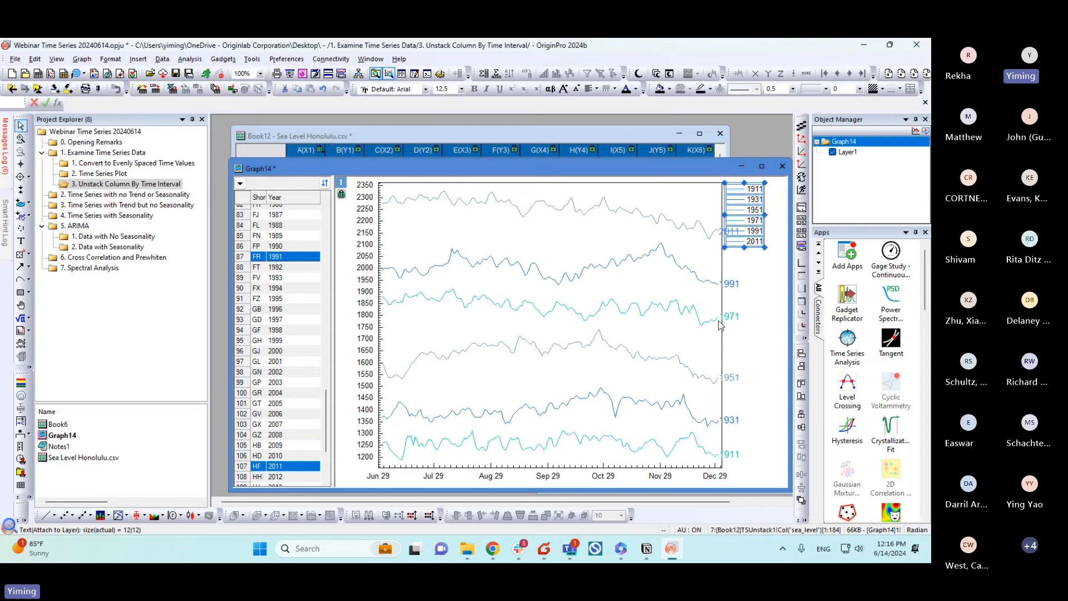
pyautogui.click(718, 321)
pyautogui.press('Delete')
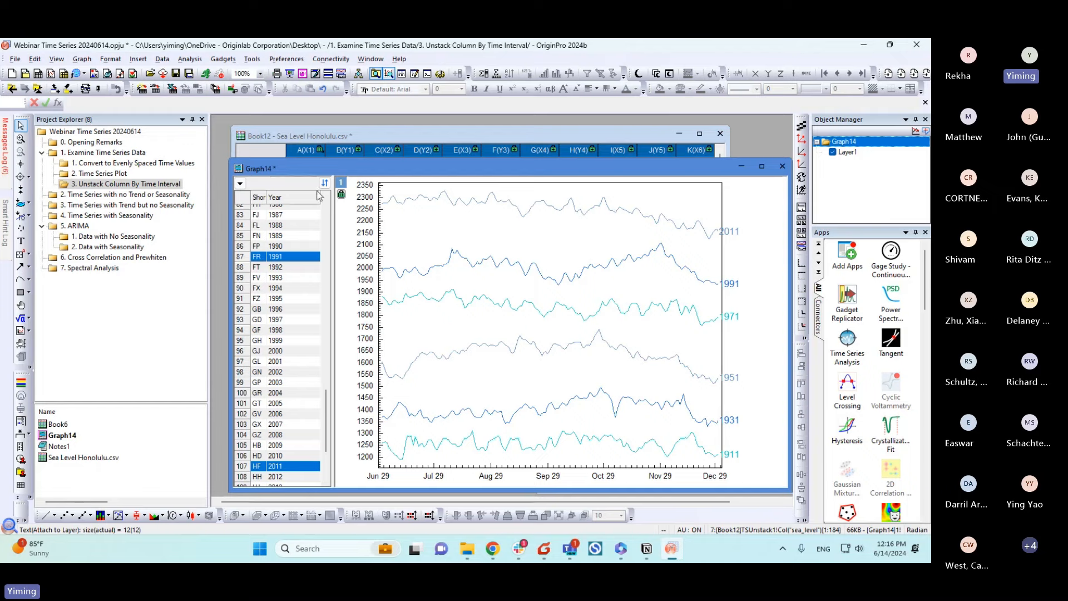
# Step: Flip through the labelled curves two more years to the set containing 1993 and 2013, and finish flipping
pyautogui.click(239, 184)
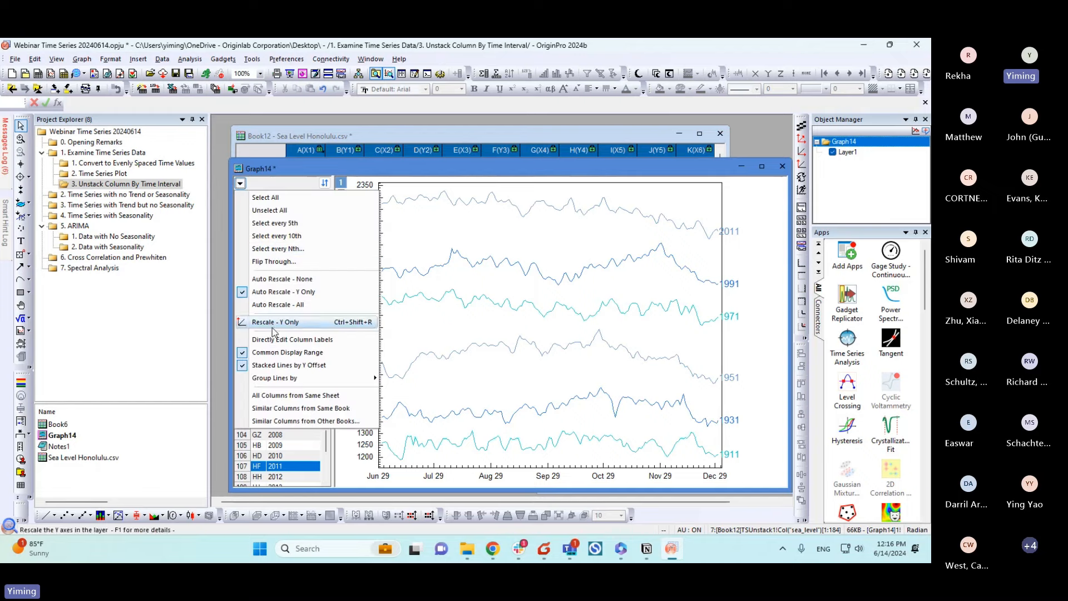
pyautogui.click(274, 261)
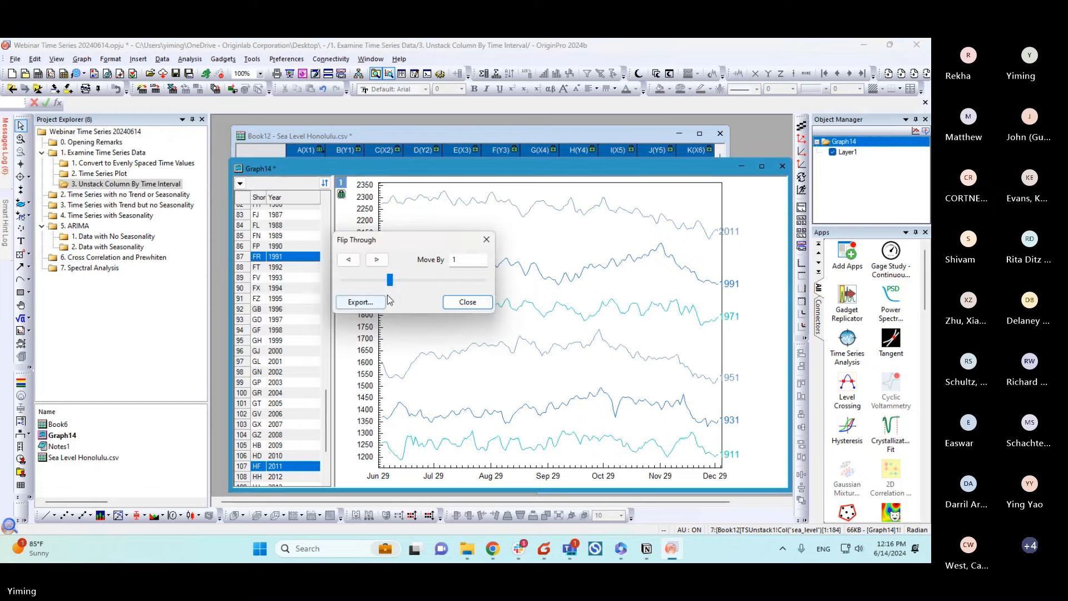
pyautogui.click(377, 260)
pyautogui.click(377, 259)
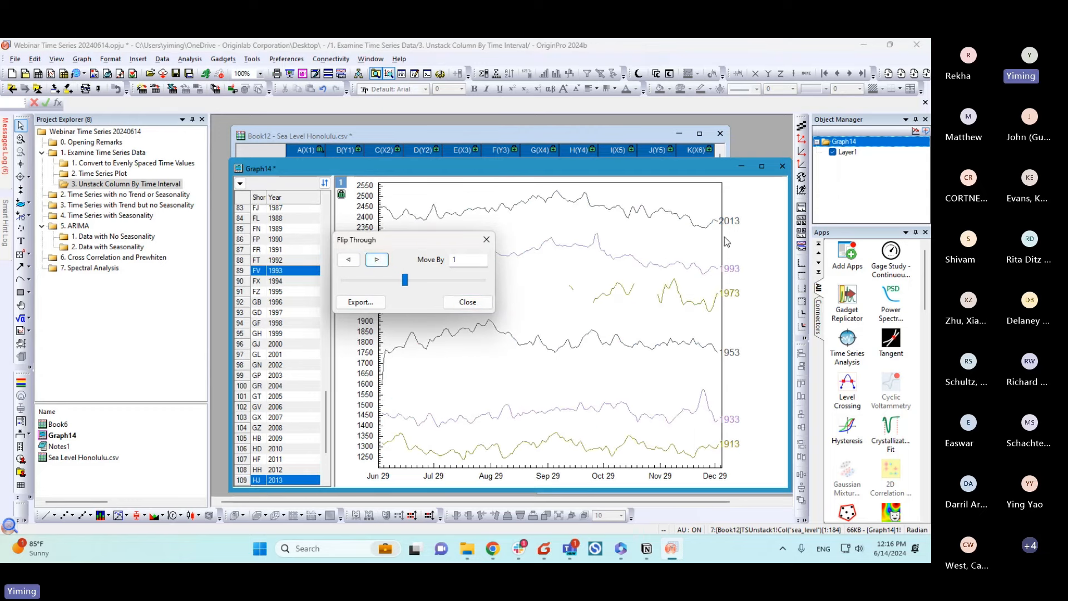
pyautogui.click(466, 303)
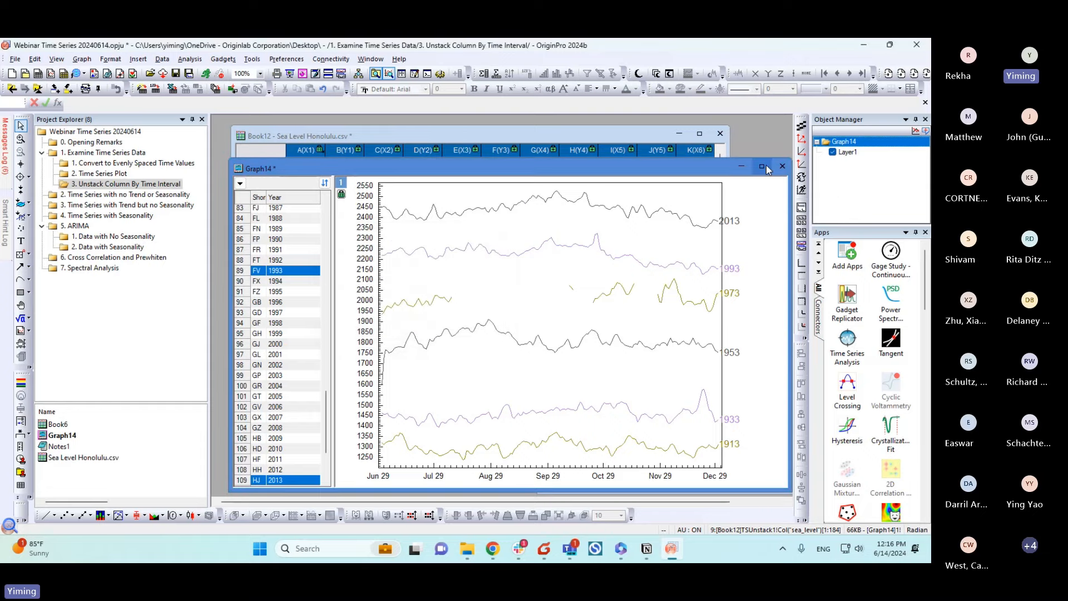
# Step: Delete Graph14 and minimize the Sea Level Honolulu workbook
pyautogui.click(780, 168)
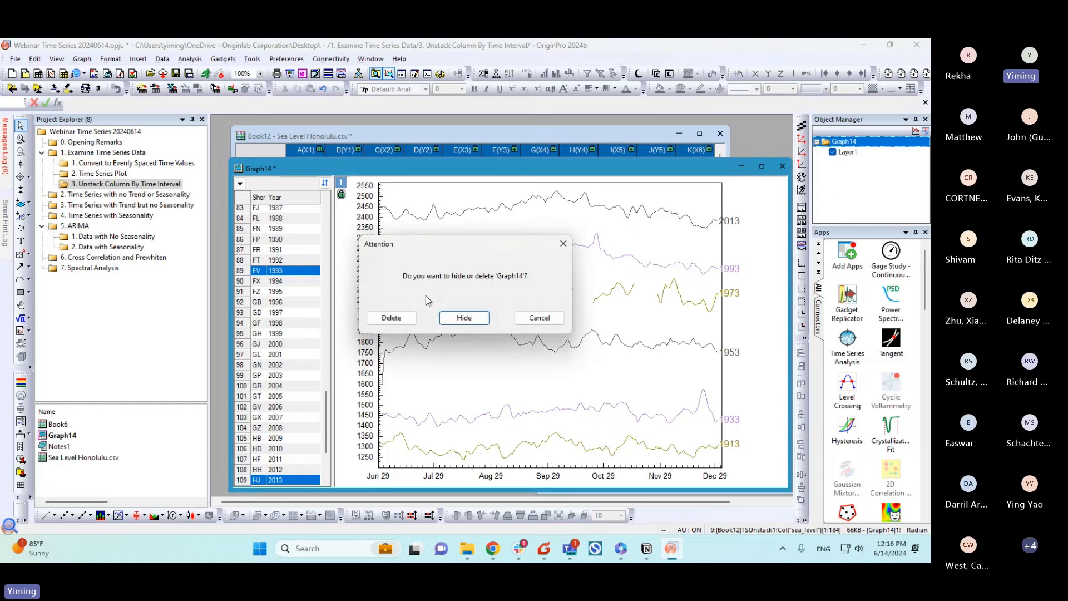
pyautogui.click(408, 319)
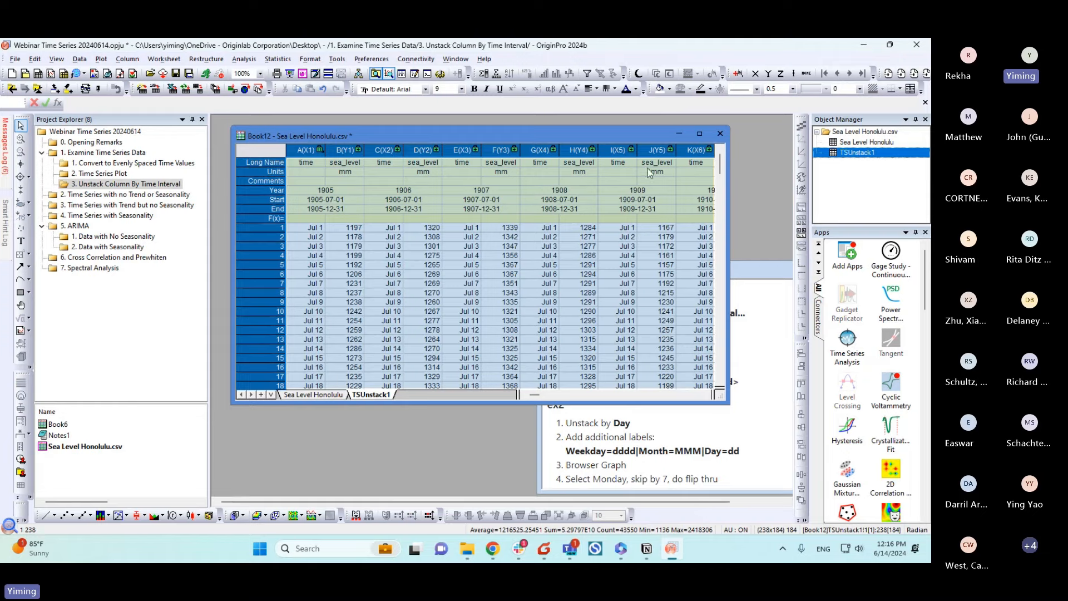
pyautogui.click(680, 134)
# Step: Arrange an enlarged Book6 beside Notes1 and copy the label string Weekday=dddd|Month=MMM|Day=dd from the ex2 notes
pyautogui.moveTo(482, 137); pyautogui.dragTo(316, 138)
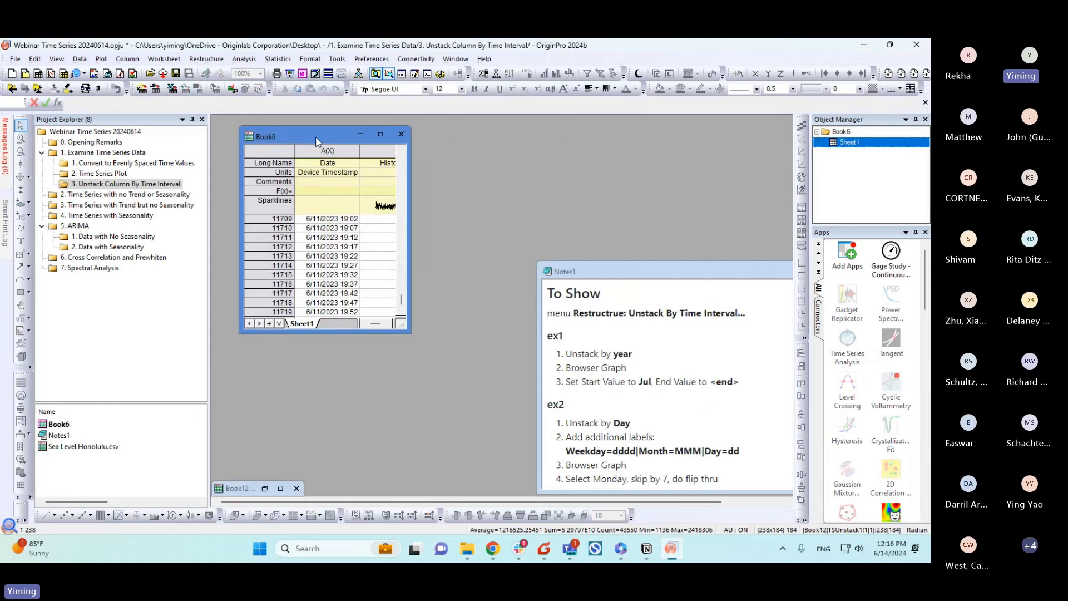
pyautogui.moveTo(408, 331); pyautogui.dragTo(489, 381)
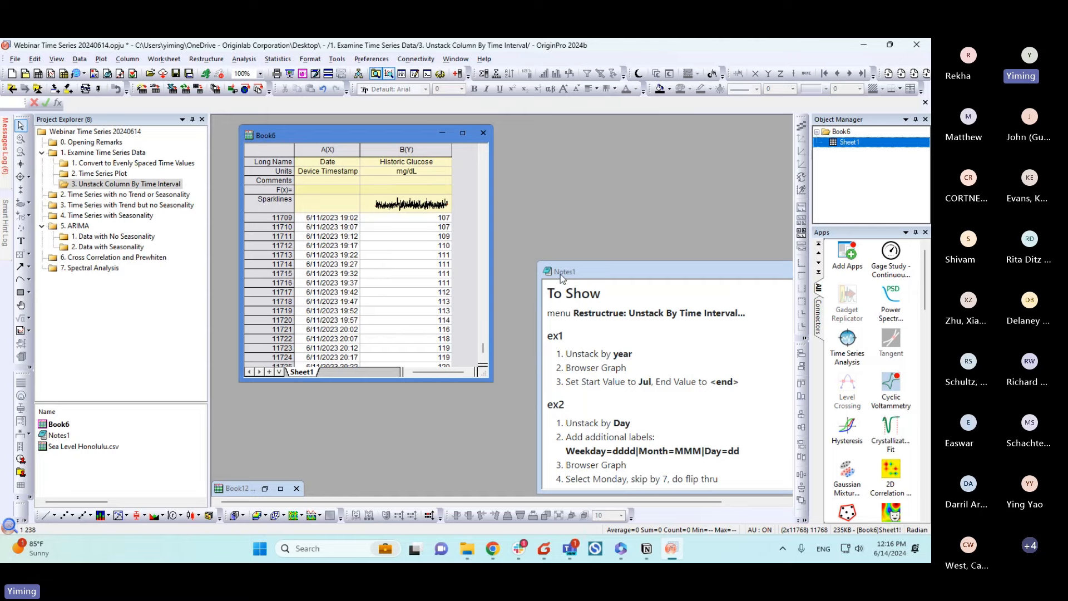
pyautogui.moveTo(559, 274); pyautogui.dragTo(519, 161)
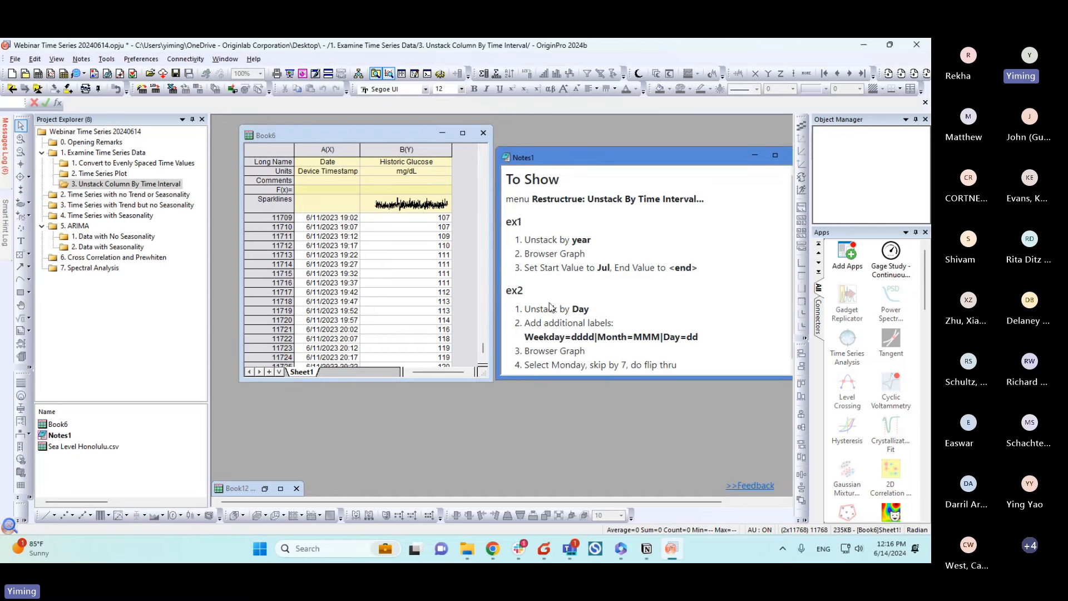
pyautogui.moveTo(526, 336); pyautogui.dragTo(703, 342)
pyautogui.hotkey('ctrl', 'c')
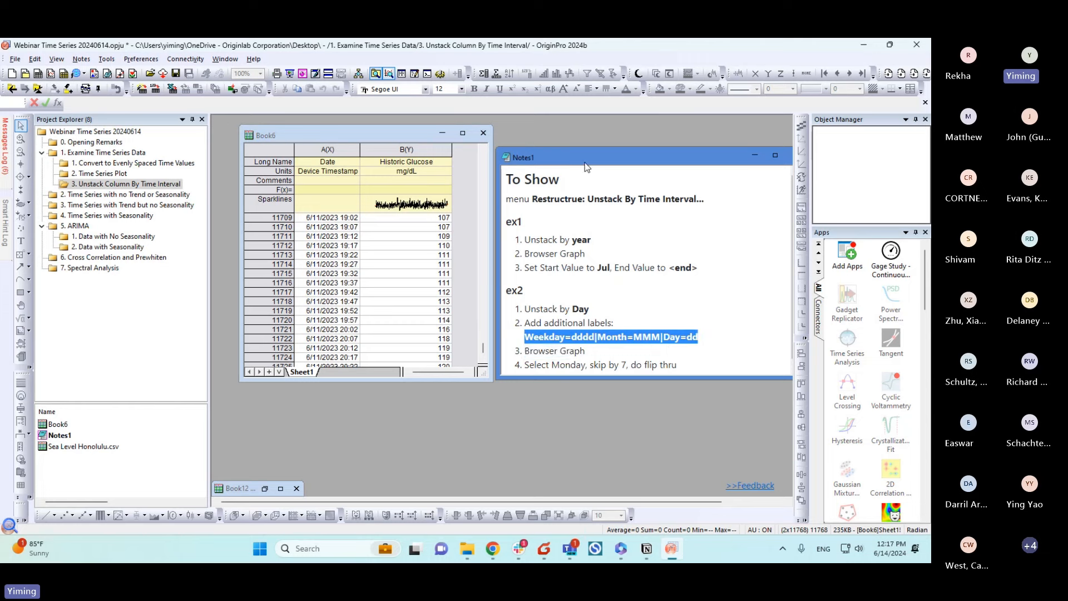
# Step: Start an Unstack by Time Interval on Book6's Historic Glucose column and set the time interval to Day
pyautogui.moveTo(585, 163); pyautogui.dragTo(605, 153)
pyautogui.click(406, 150)
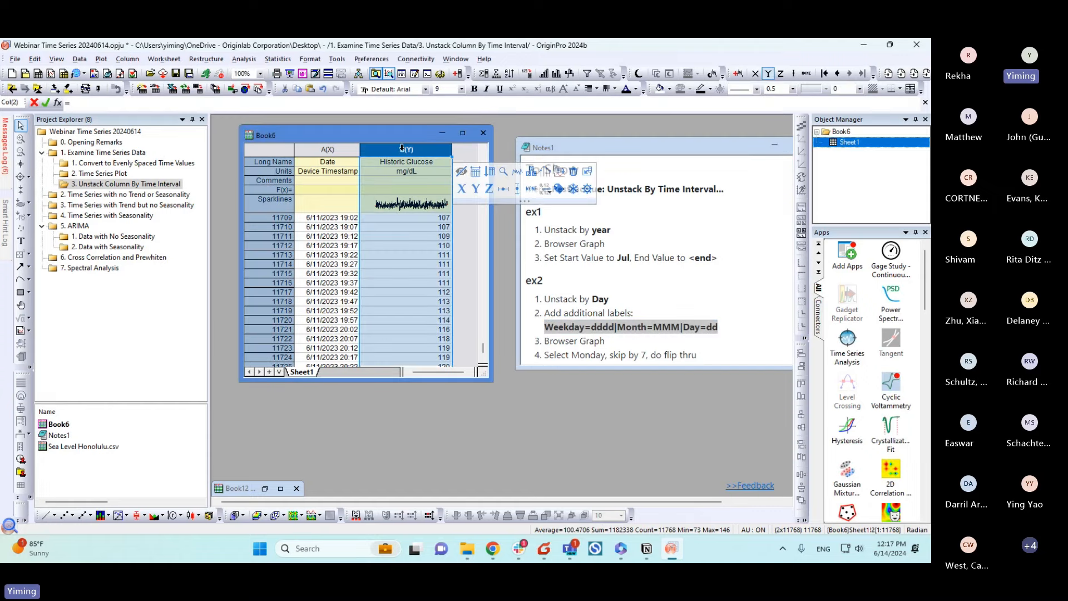
pyautogui.click(207, 59)
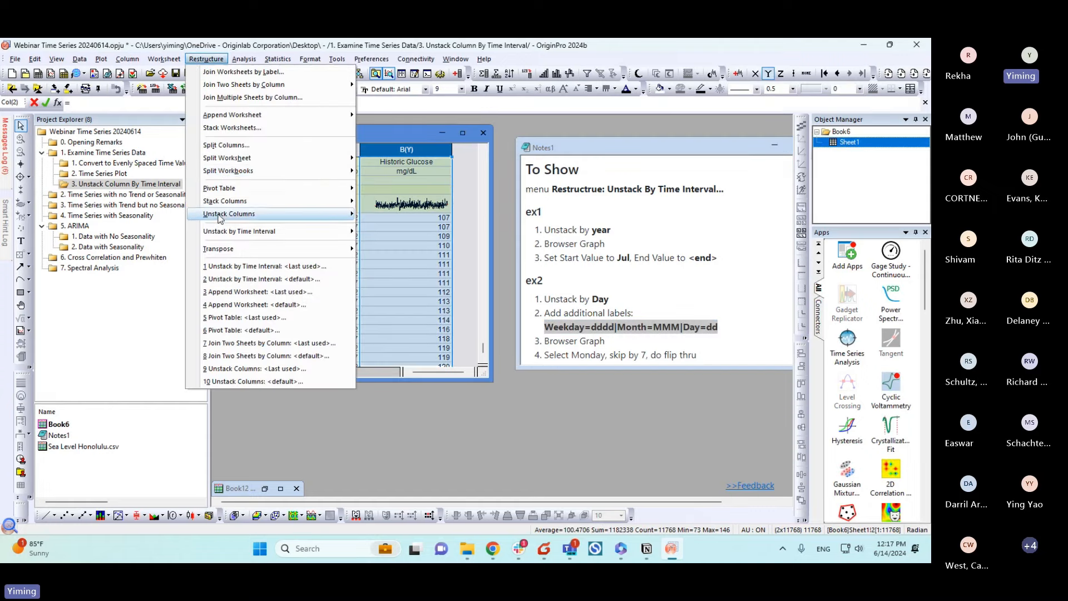
pyautogui.moveTo(277, 233)
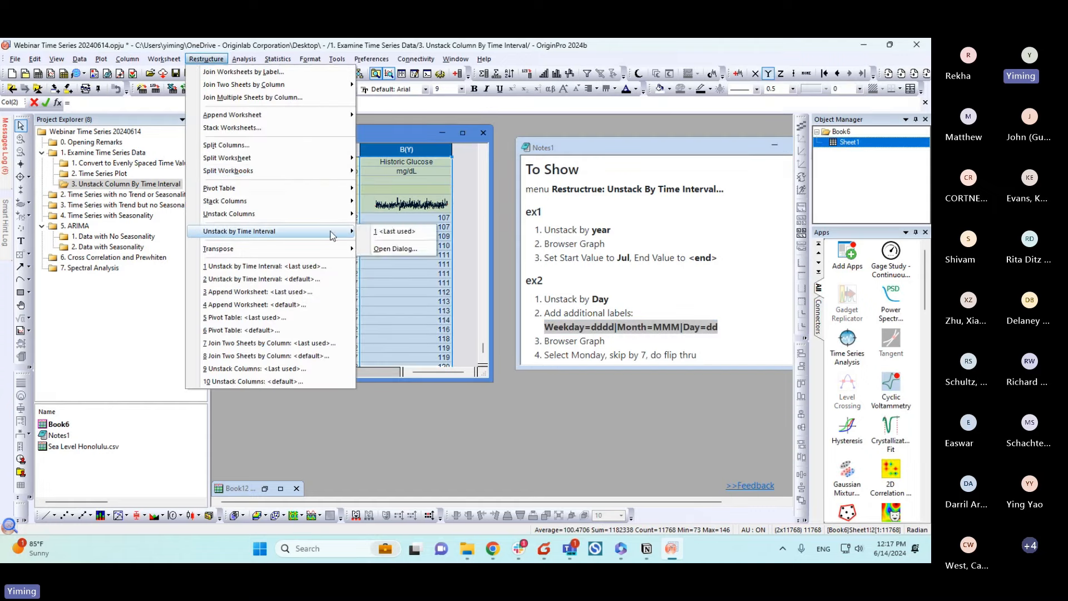
pyautogui.click(387, 249)
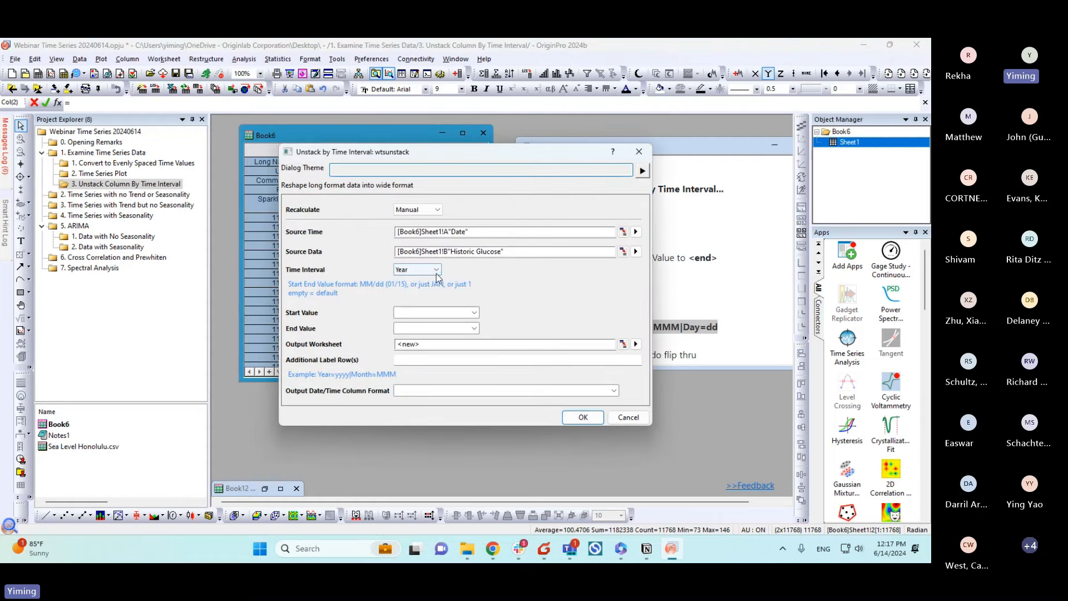
pyautogui.click(434, 269)
pyautogui.click(414, 304)
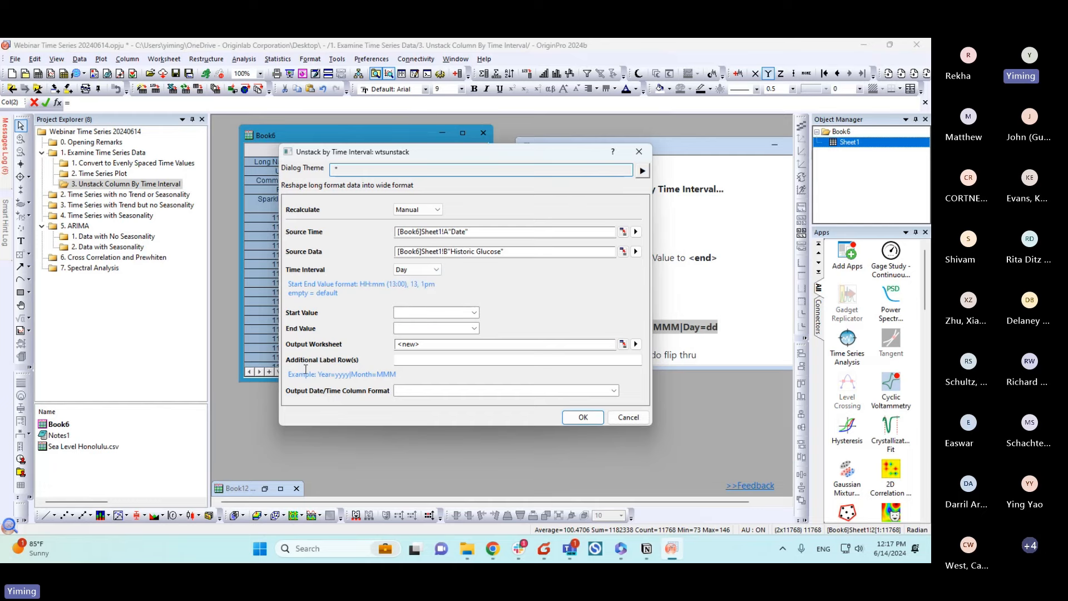
# Step: Add the copied Weekday=dddd|Month=MMM|Day=dd string as additional label rows and run the unstacking
pyautogui.click(405, 359)
pyautogui.hotkey('ctrl', 'v')
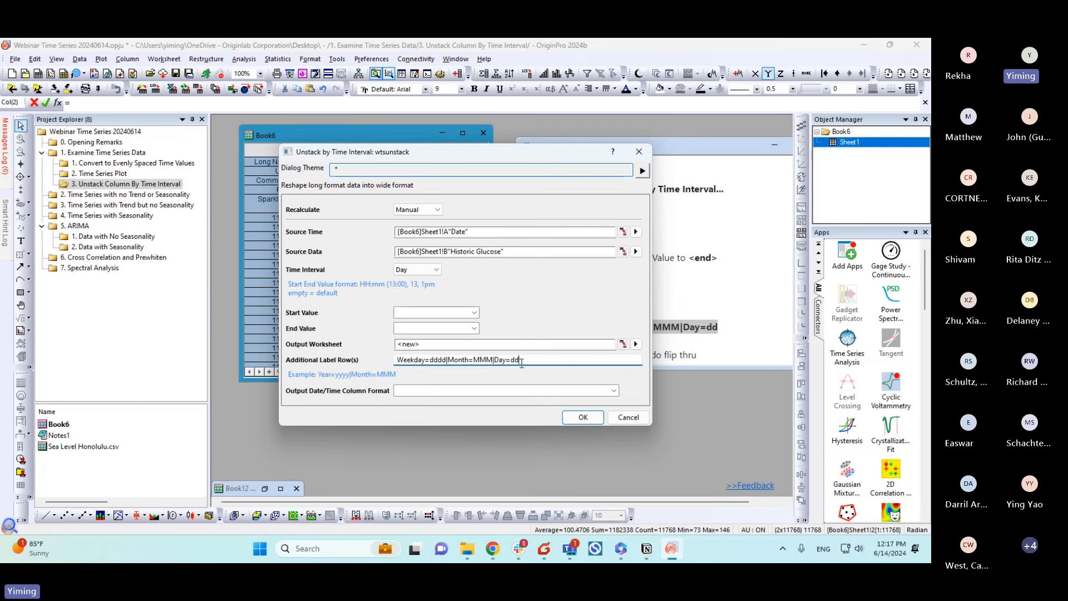
pyautogui.moveTo(529, 154); pyautogui.dragTo(495, 155)
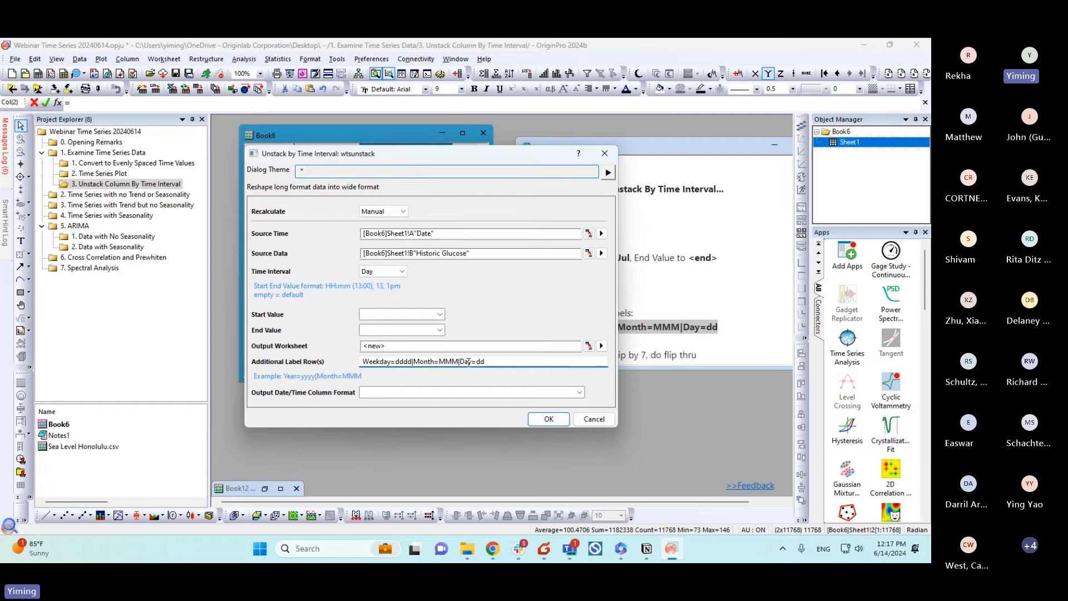
pyautogui.click(535, 421)
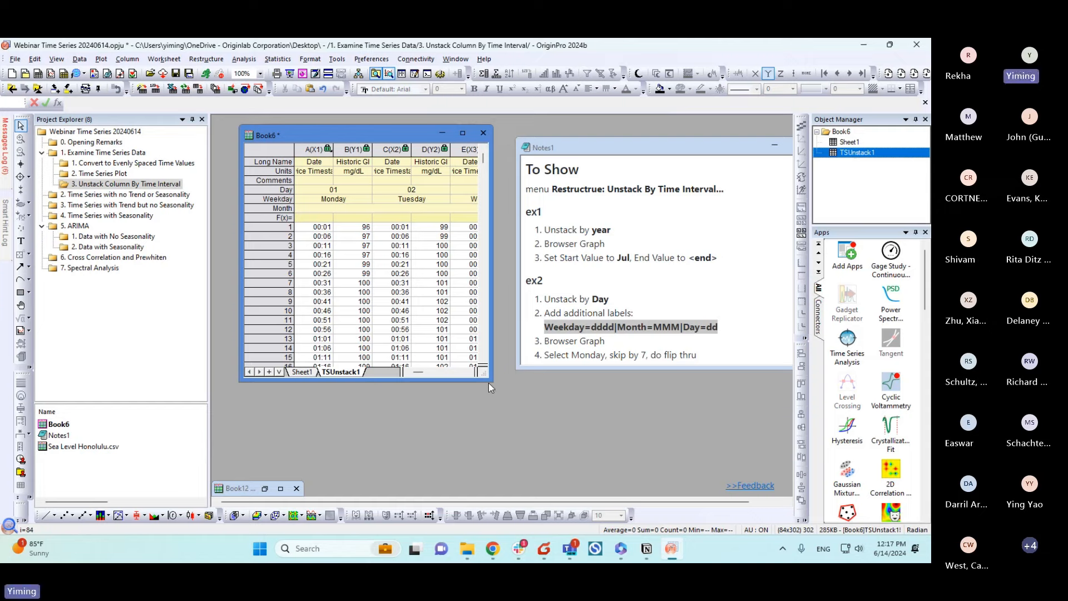
# Step: Enlarge Book6 and examine the Day, Weekday and Month label rows across the unstacked columns
pyautogui.moveTo(489, 381)
pyautogui.mouseDown()
pyautogui.moveTo(601, 486)
pyautogui.moveTo(649, 476)
pyautogui.mouseUp()
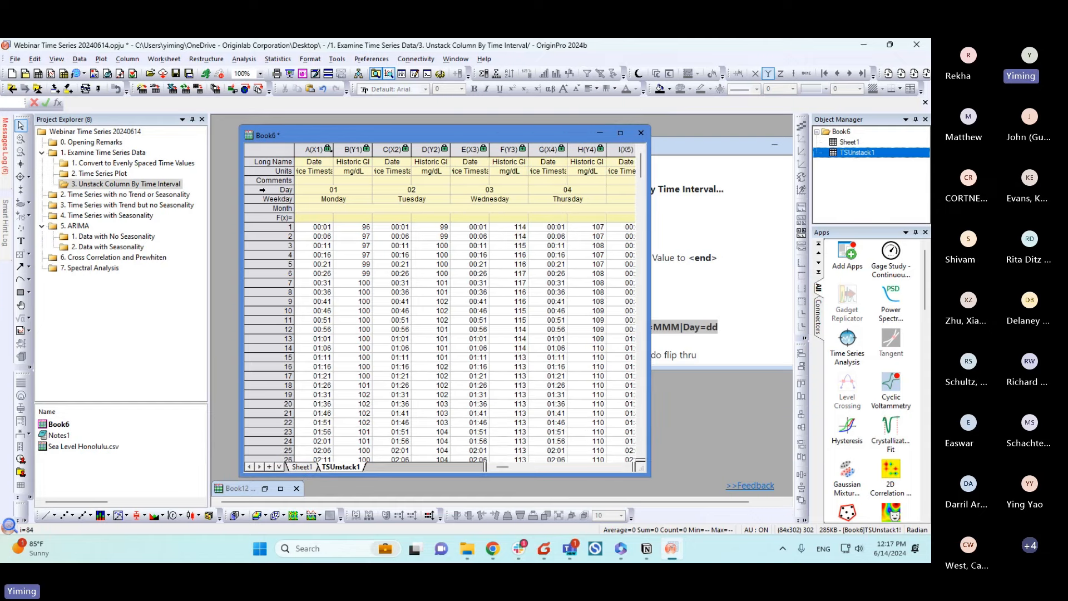
pyautogui.click(262, 190)
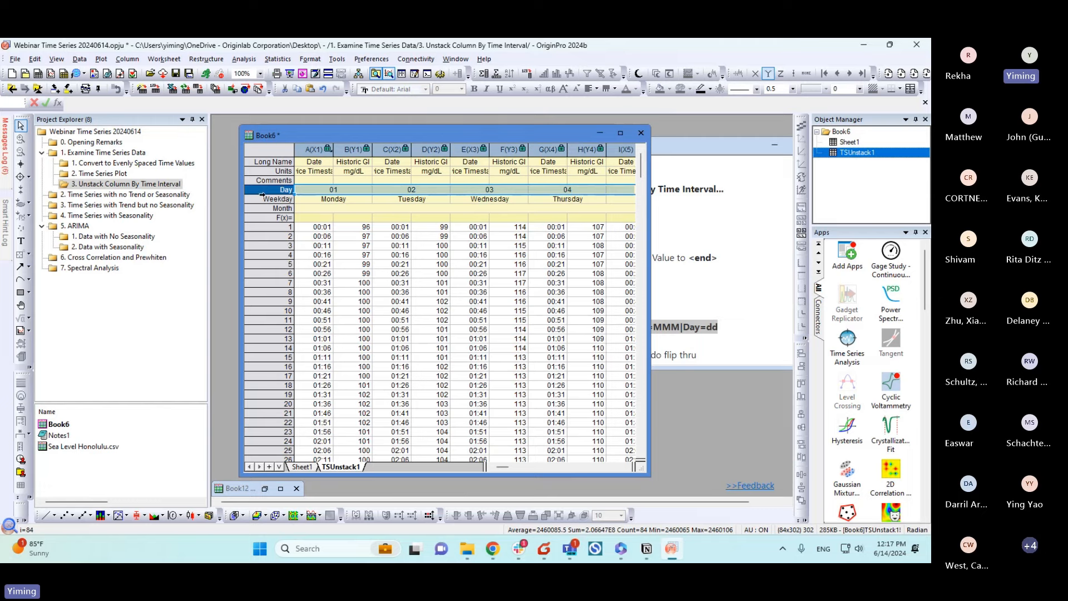
pyautogui.moveTo(263, 194); pyautogui.dragTo(261, 199)
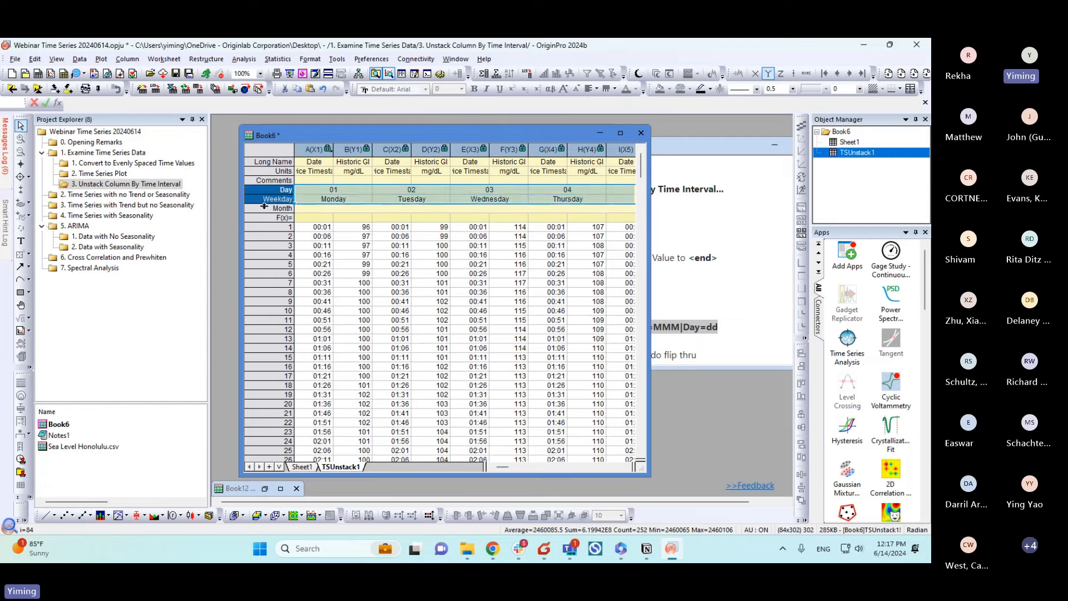
pyautogui.click(326, 208)
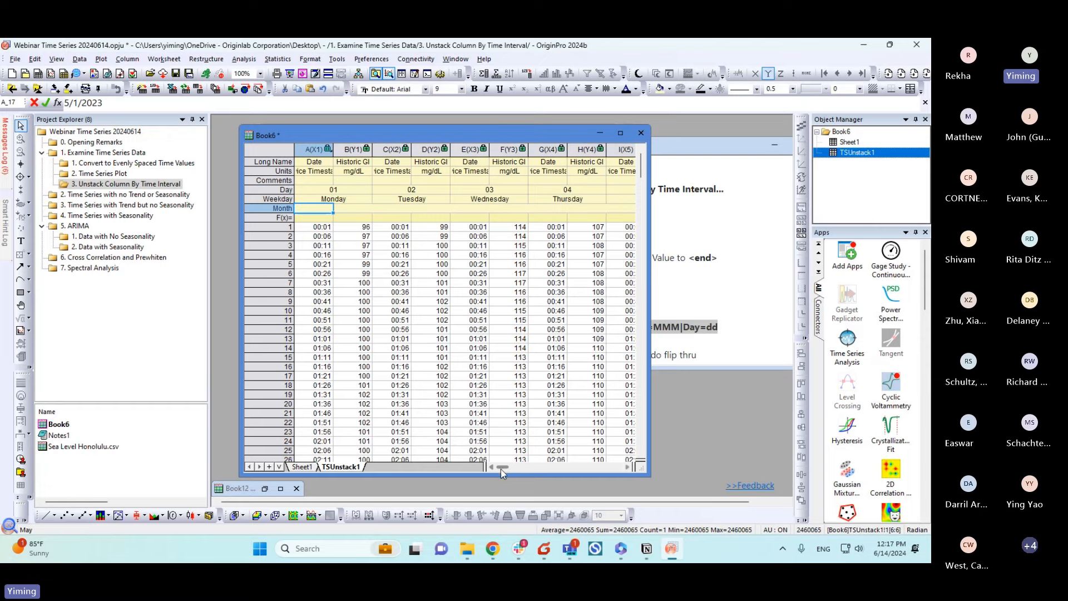
pyautogui.moveTo(501, 469); pyautogui.dragTo(536, 478)
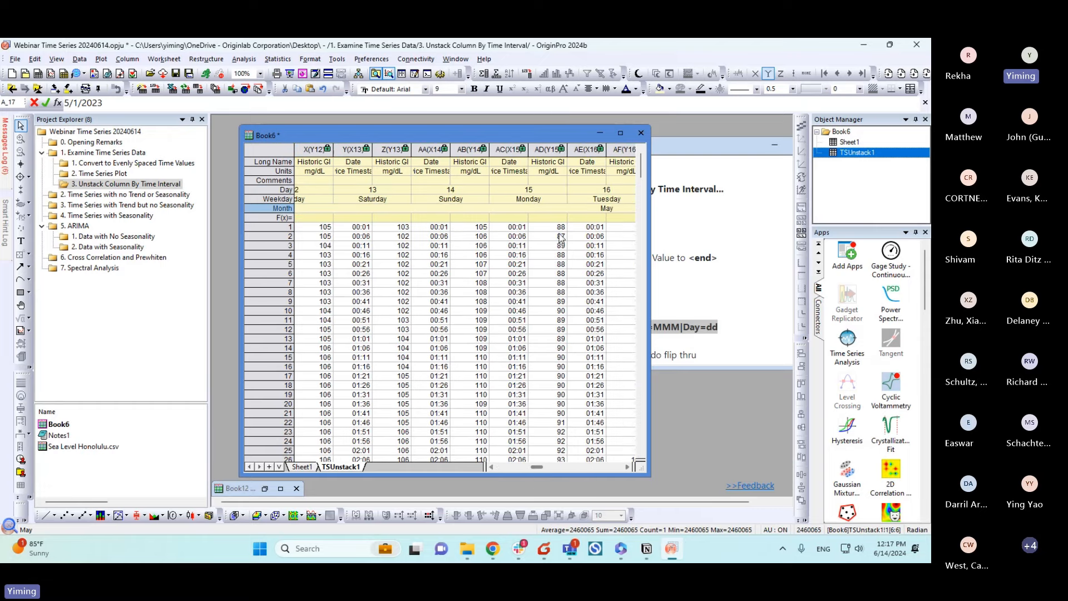
pyautogui.click(588, 212)
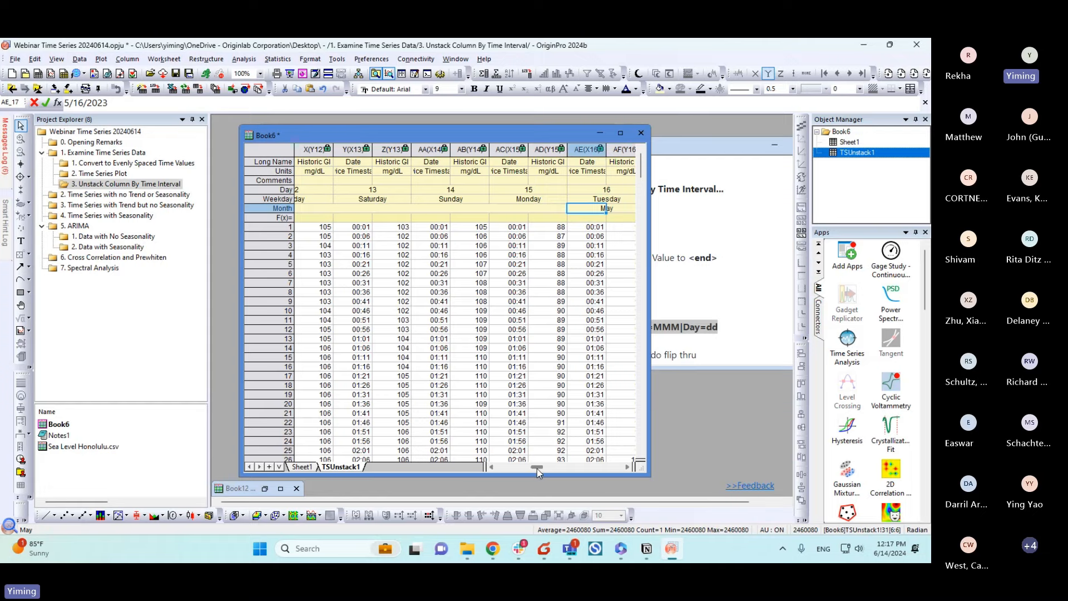
pyautogui.moveTo(537, 469); pyautogui.dragTo(499, 470)
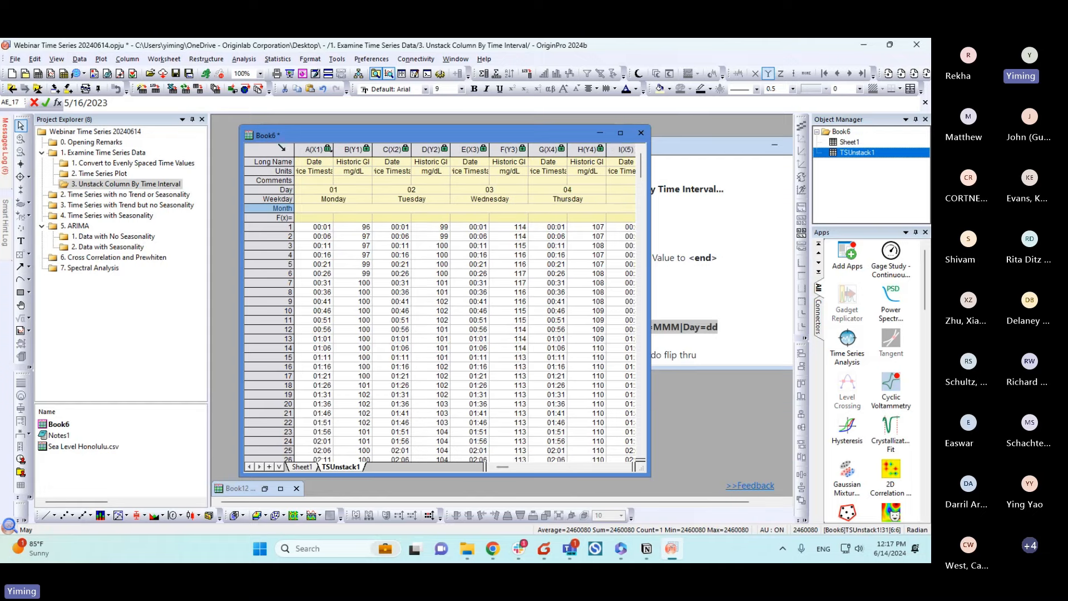
# Step: Plot the whole TSUnstack1 sheet as a Stack Lines browser graph, reposition its window and widen its data list
pyautogui.click(281, 148)
pyautogui.click(101, 59)
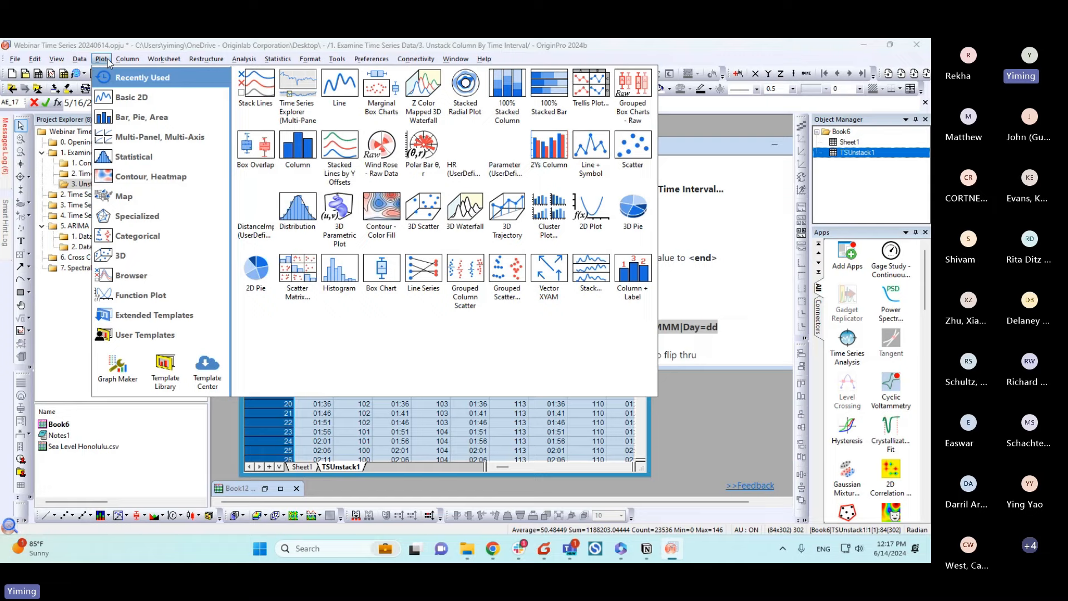
pyautogui.click(257, 84)
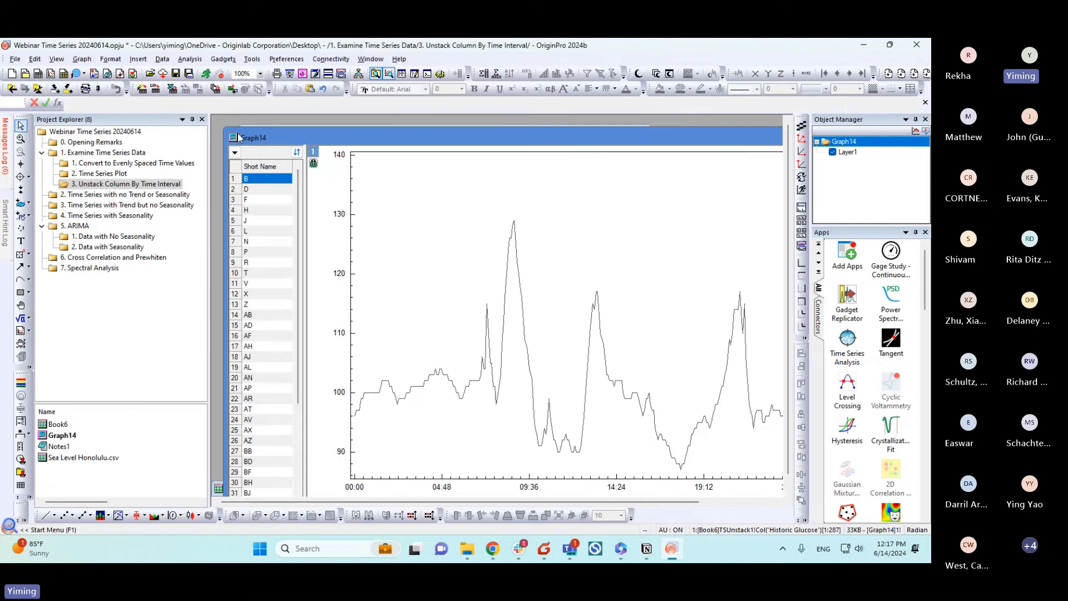
pyautogui.moveTo(227, 129); pyautogui.dragTo(264, 149)
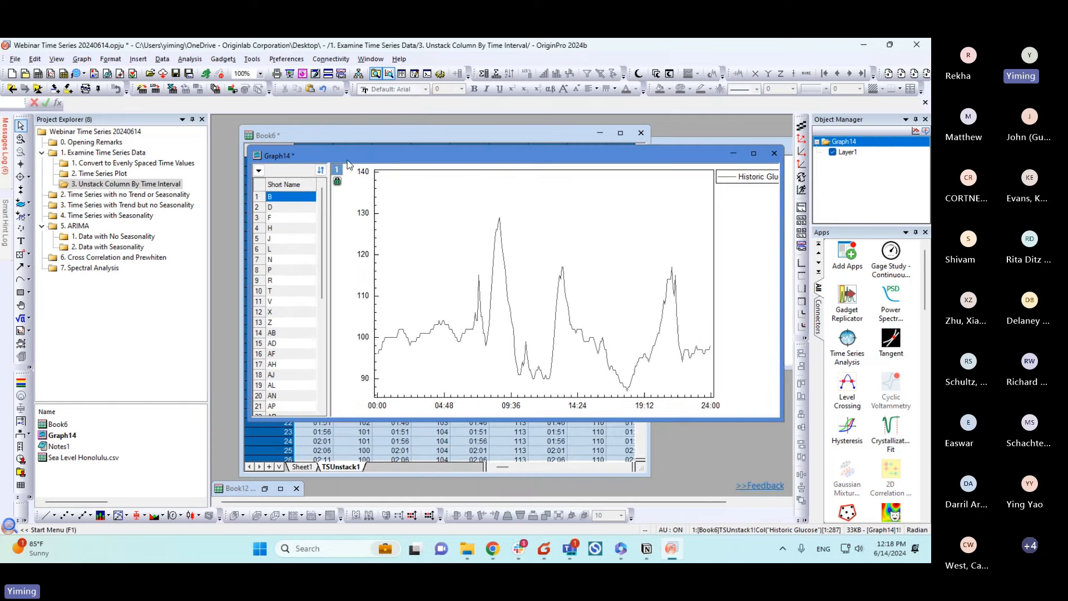
pyautogui.moveTo(329, 212); pyautogui.dragTo(383, 212)
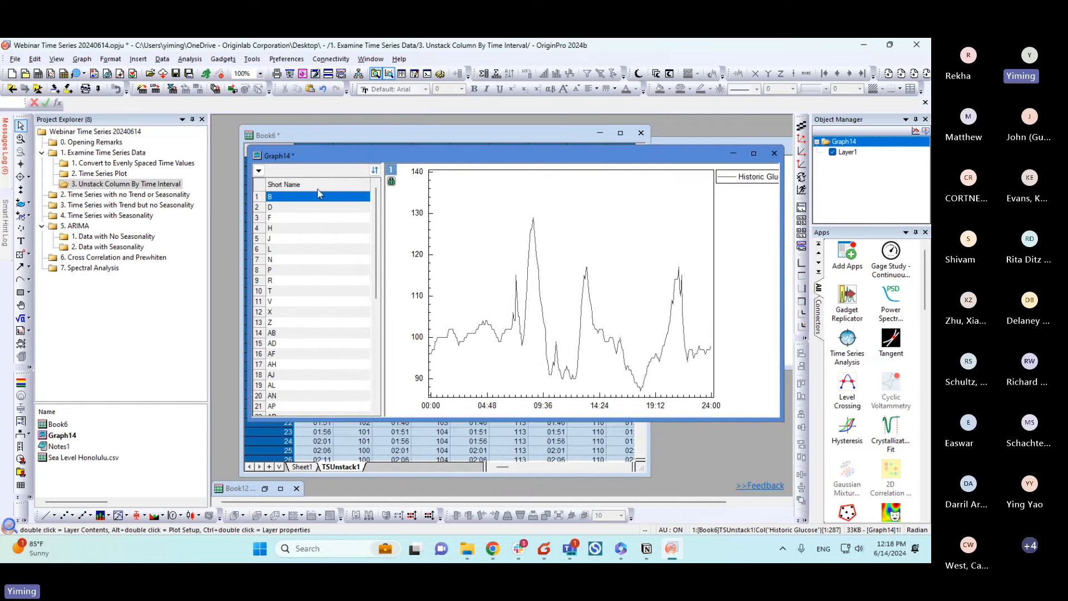
# Step: Show the Day and Weekday labels as extra columns in the browser graph's data list
pyautogui.rightClick(322, 186)
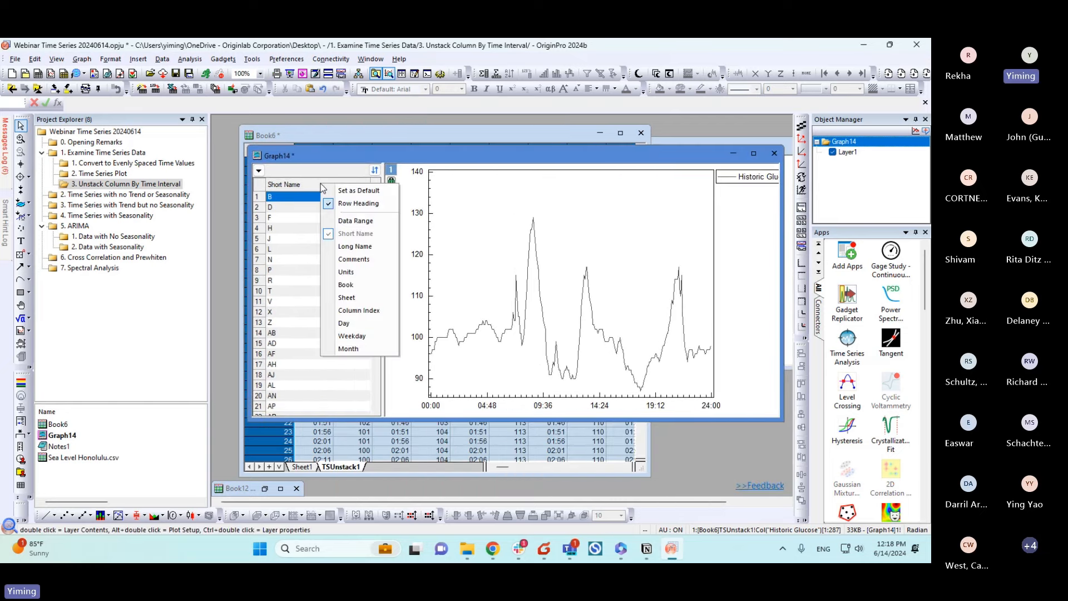
pyautogui.click(350, 323)
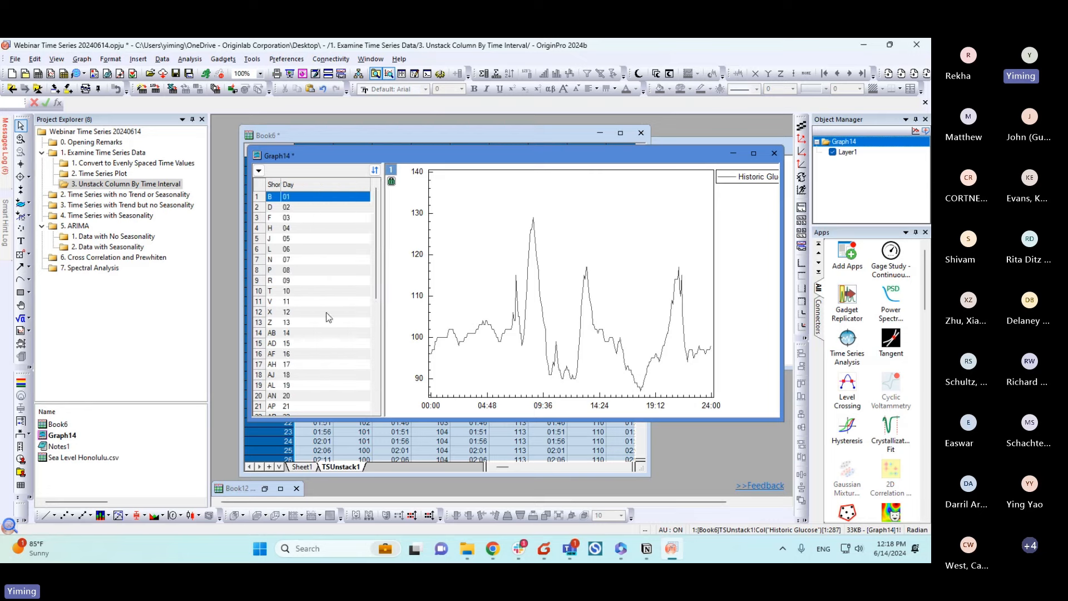
pyautogui.rightClick(317, 184)
pyautogui.click(349, 333)
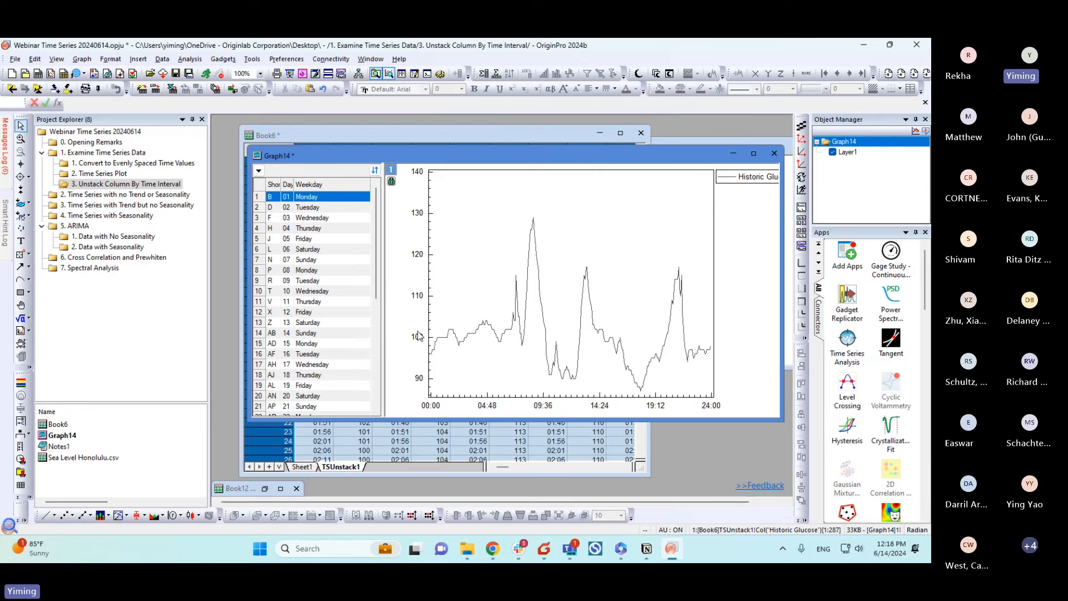
# Step: Select every 7th dataset in the browser graph, starting from the first Monday, to stack the Monday curves
pyautogui.click(260, 171)
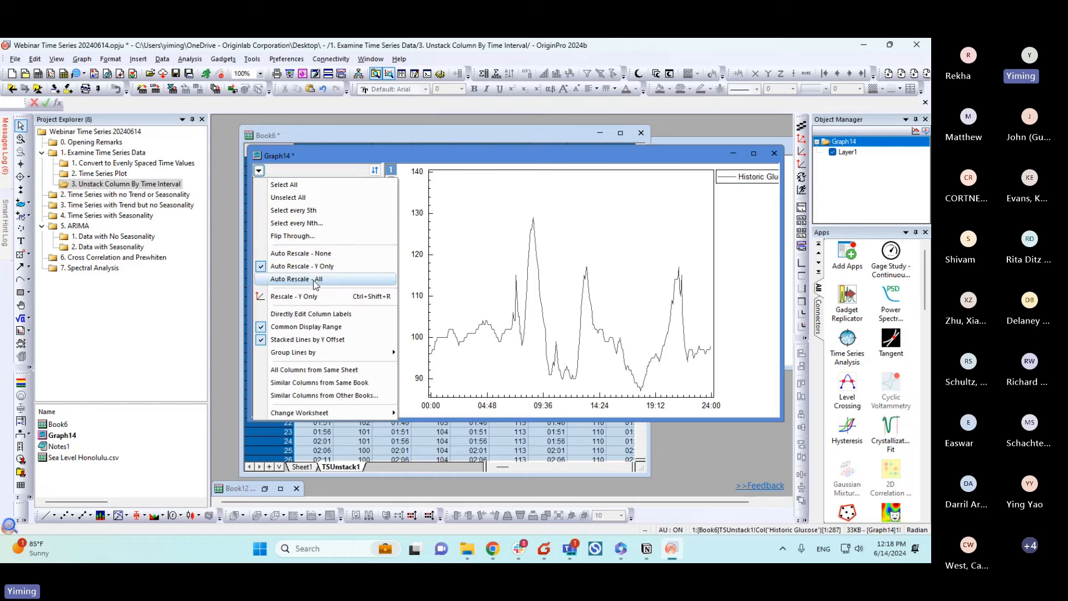
pyautogui.click(303, 228)
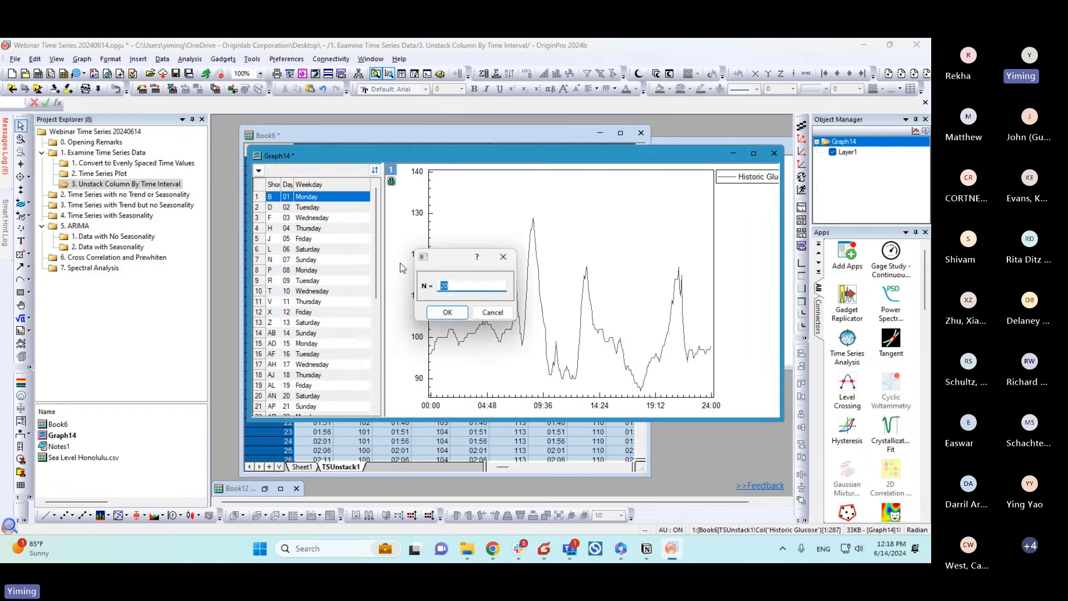
pyautogui.write('7')
pyautogui.click(447, 312)
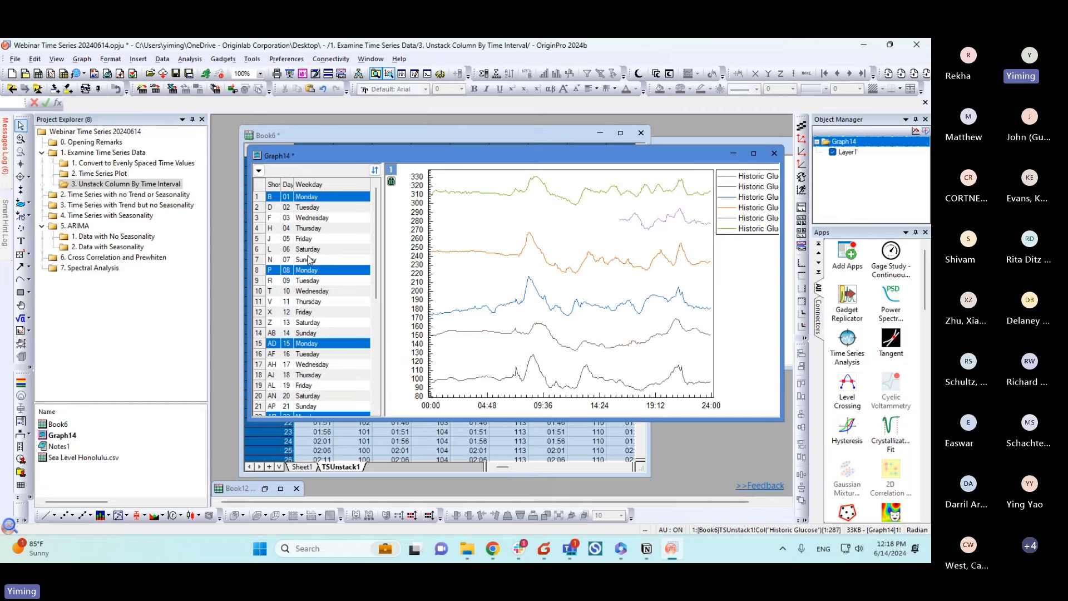
pyautogui.click(737, 214)
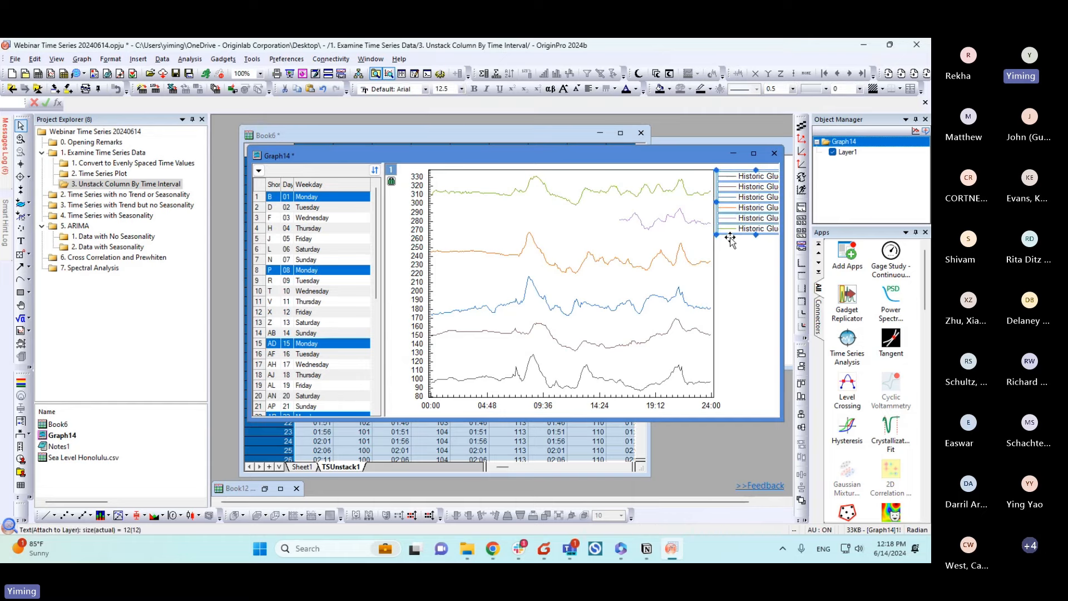
pyautogui.click(728, 265)
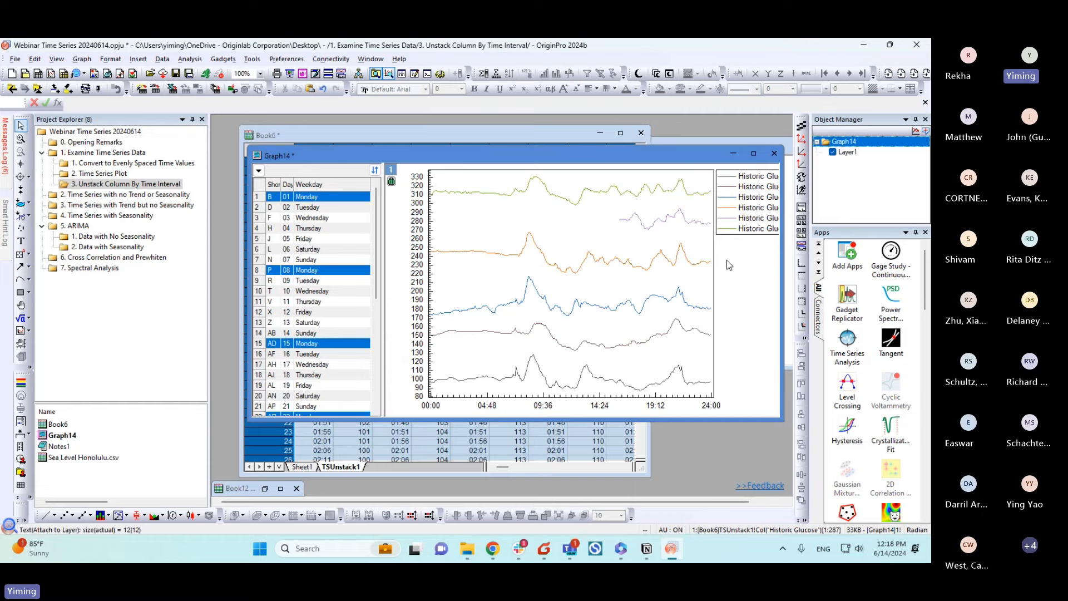
# Step: Flip through the weekday curve sets one day at a time from Monday to Wednesday, and finish flipping
pyautogui.click(258, 170)
pyautogui.click(303, 241)
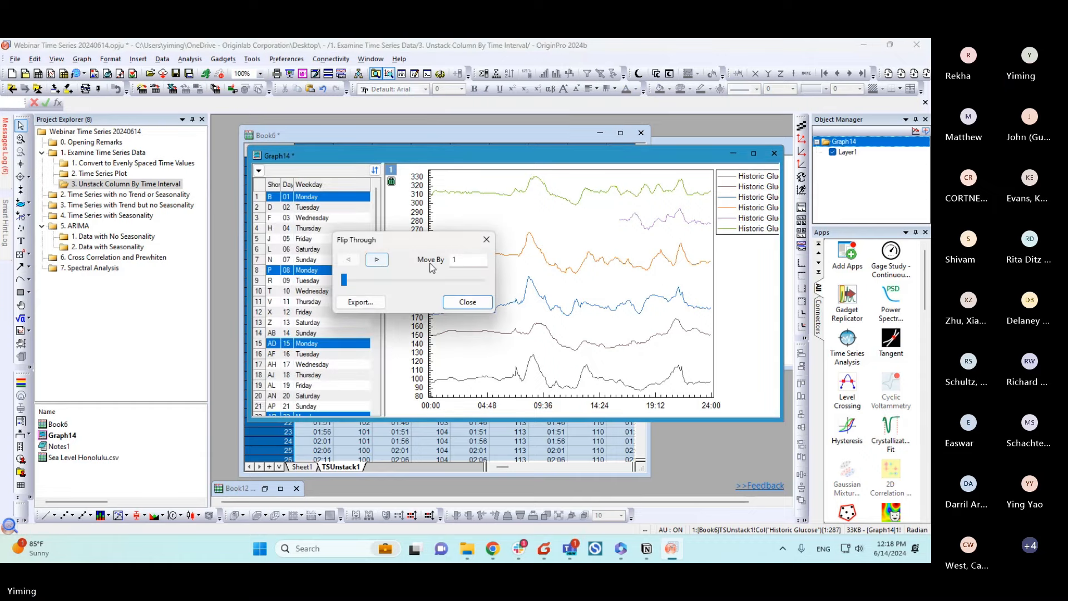
pyautogui.click(376, 259)
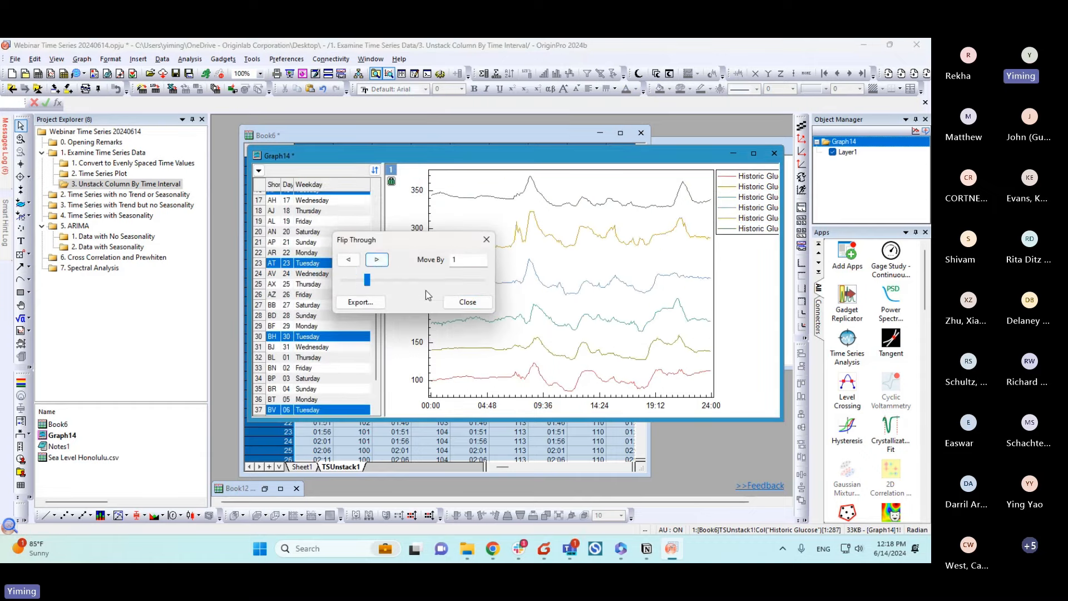
pyautogui.press('space')
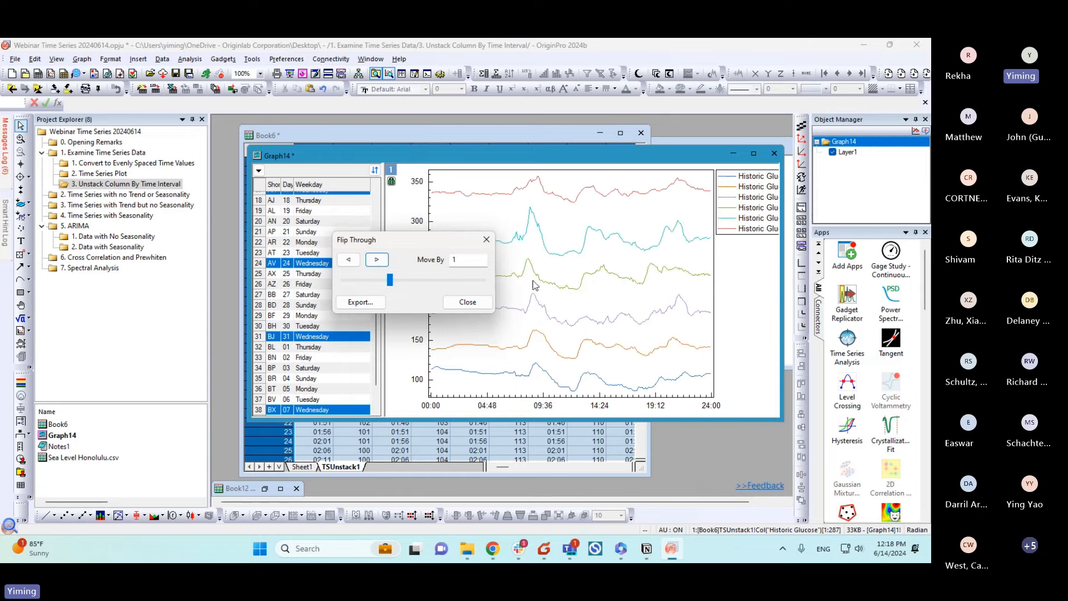
pyautogui.click(460, 304)
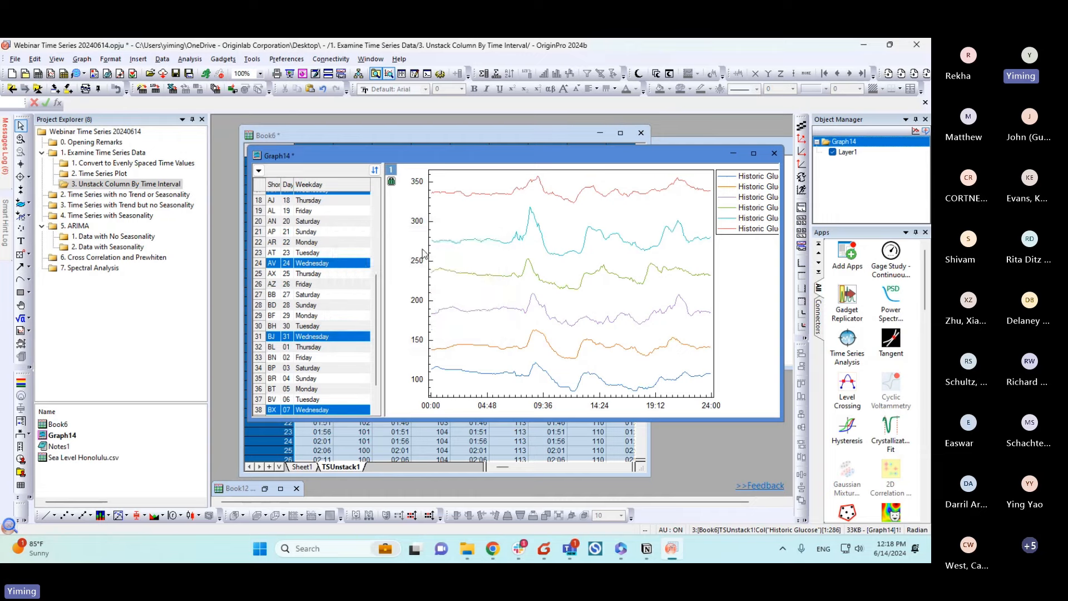
# Step: Minimize Graph14, open the project folder 2. Time Series with no Trend or Seasonality and reposition Book14 beside Notes4
pyautogui.moveTo(444, 155); pyautogui.dragTo(432, 161)
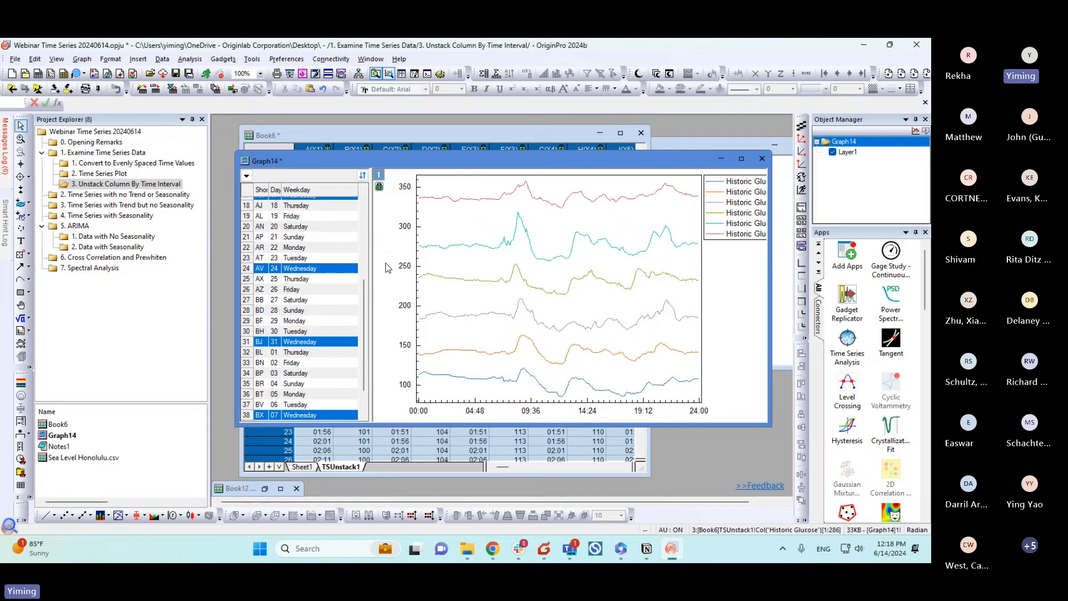
pyautogui.click(722, 159)
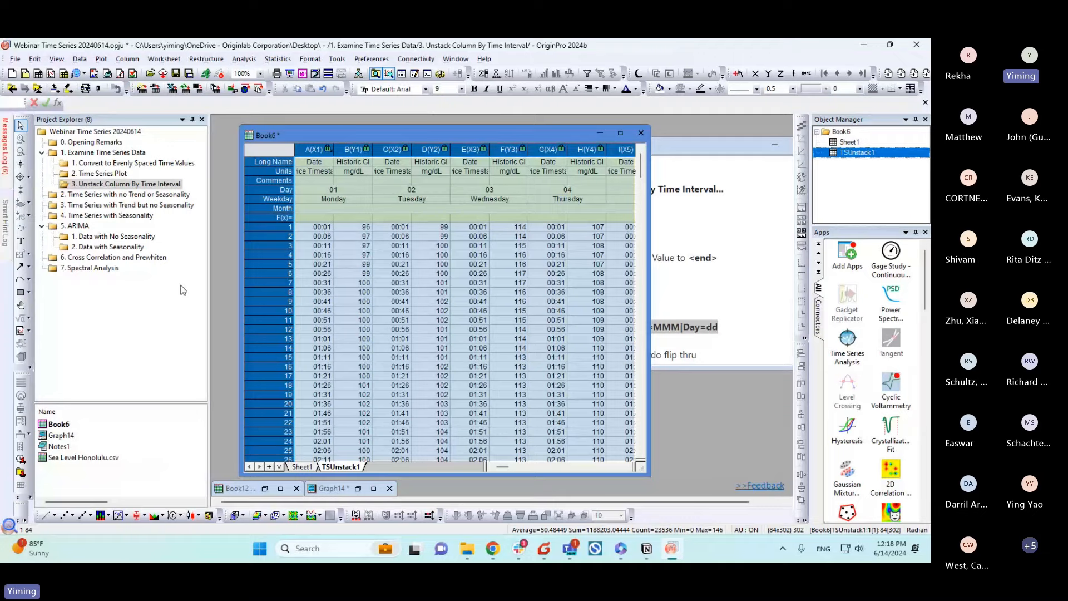
pyautogui.click(111, 194)
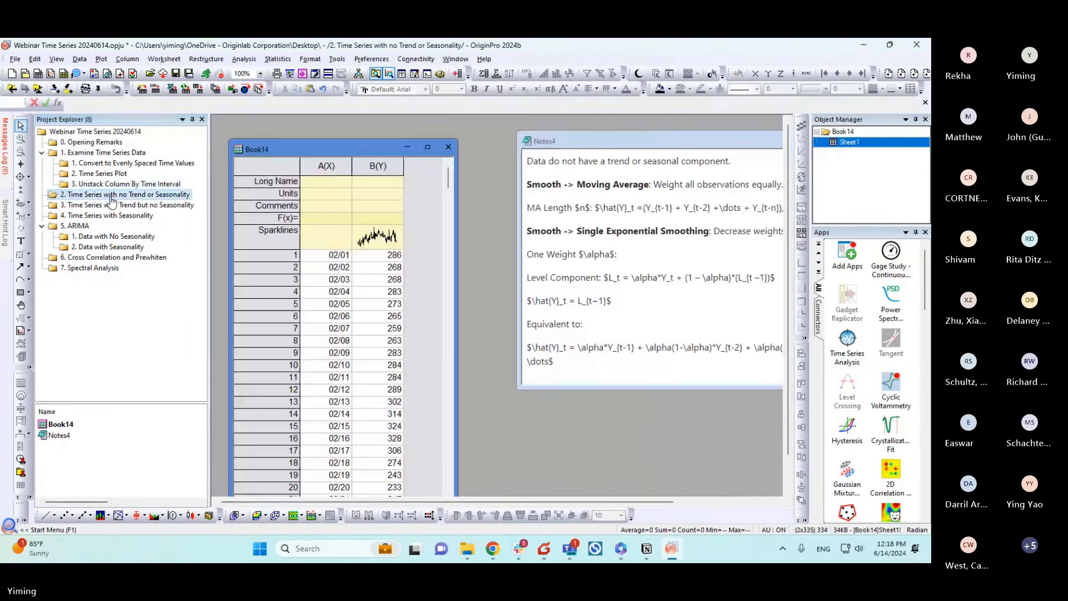
pyautogui.moveTo(314, 146)
pyautogui.mouseDown()
pyautogui.moveTo(315, 216)
pyautogui.moveTo(298, 156)
pyautogui.mouseUp()
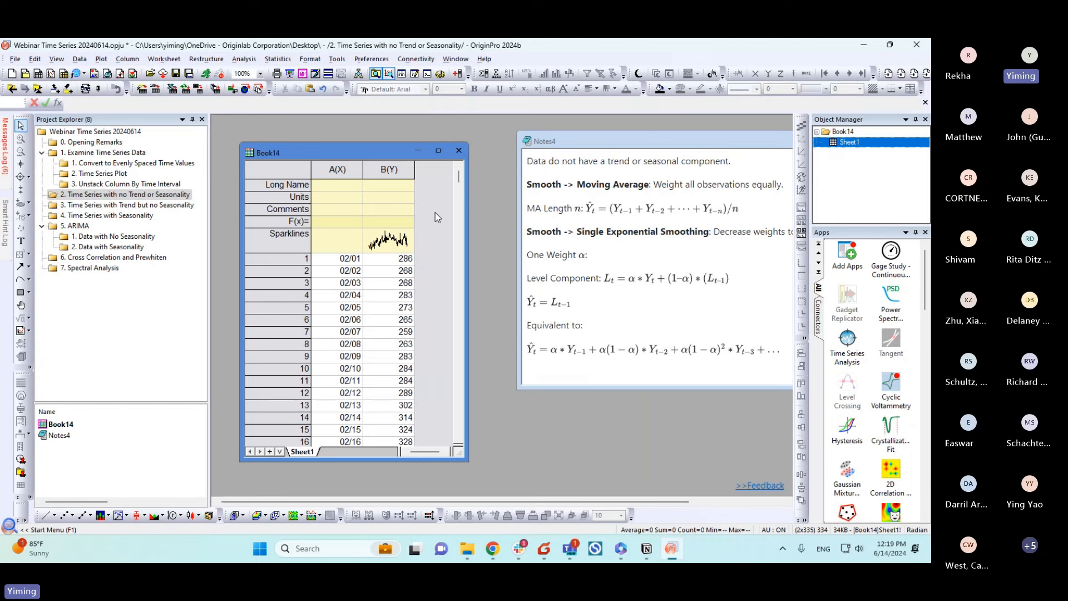
# Step: Preview the sparkline of column B in Book14 and arrange the Book14 and Notes4 windows side by side
pyautogui.click(396, 169)
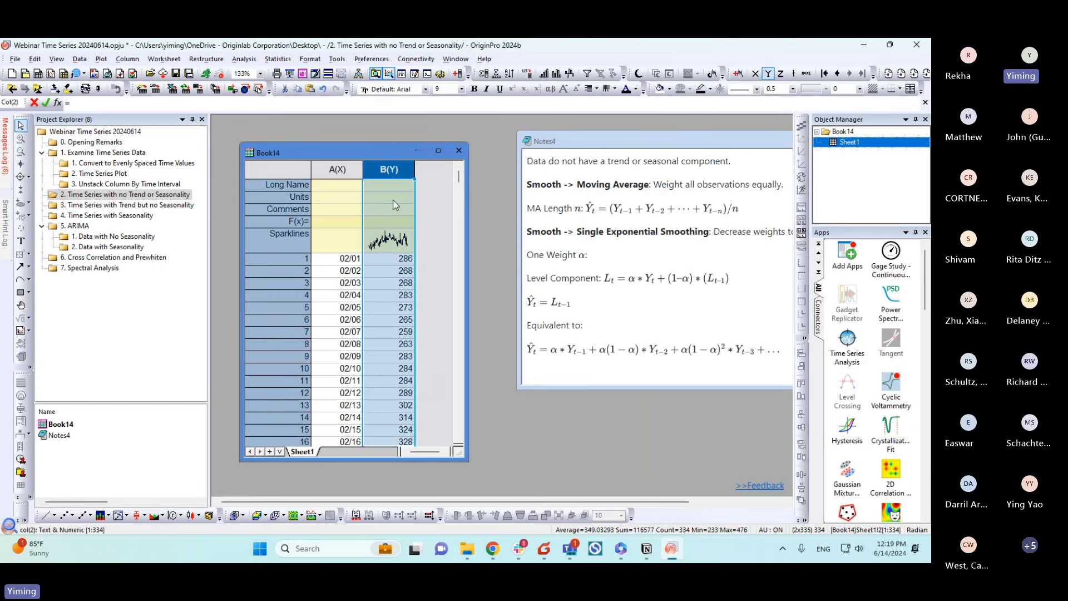
pyautogui.moveTo(381, 250)
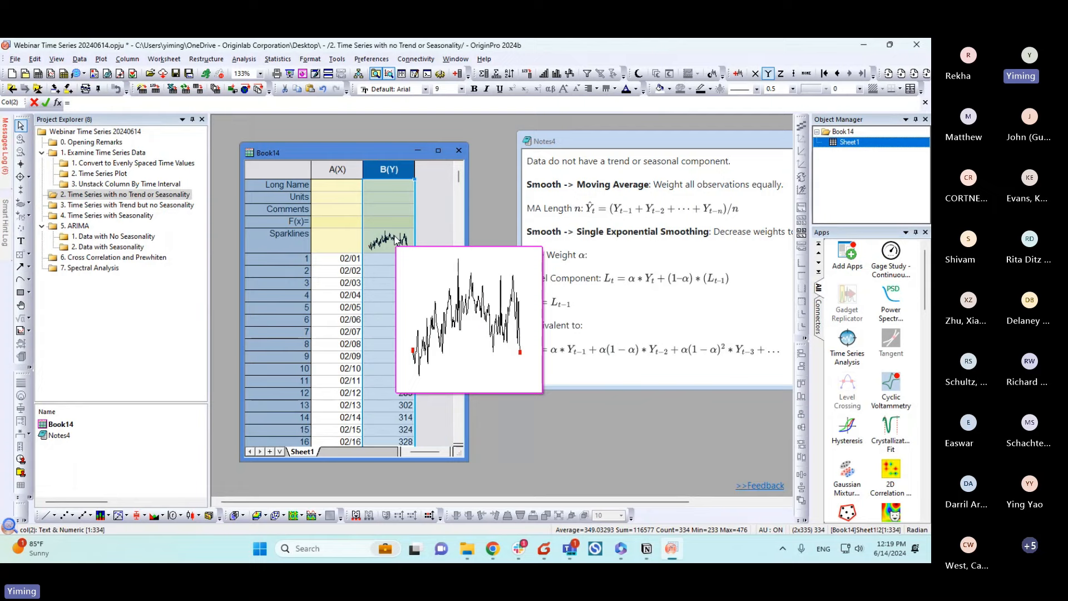
pyautogui.click(427, 201)
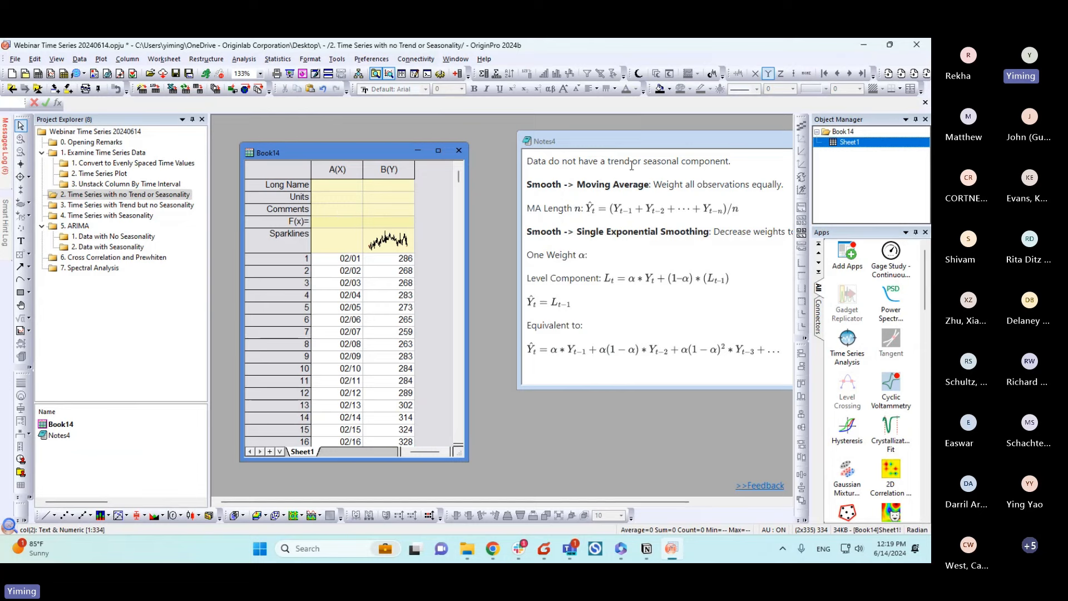
pyautogui.moveTo(630, 143); pyautogui.dragTo(607, 145)
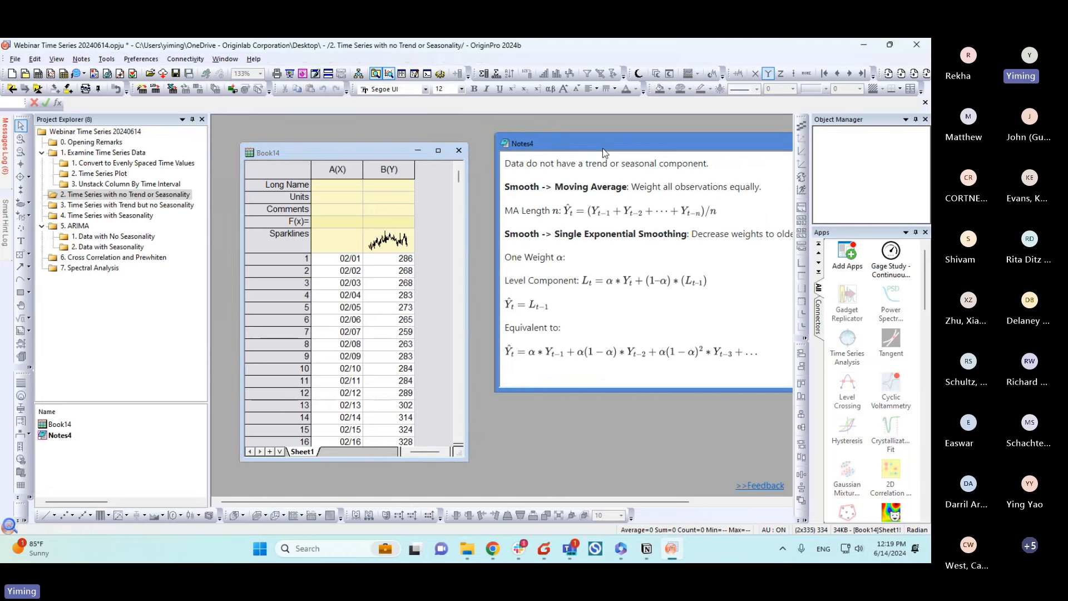
pyautogui.moveTo(372, 152); pyautogui.dragTo(360, 145)
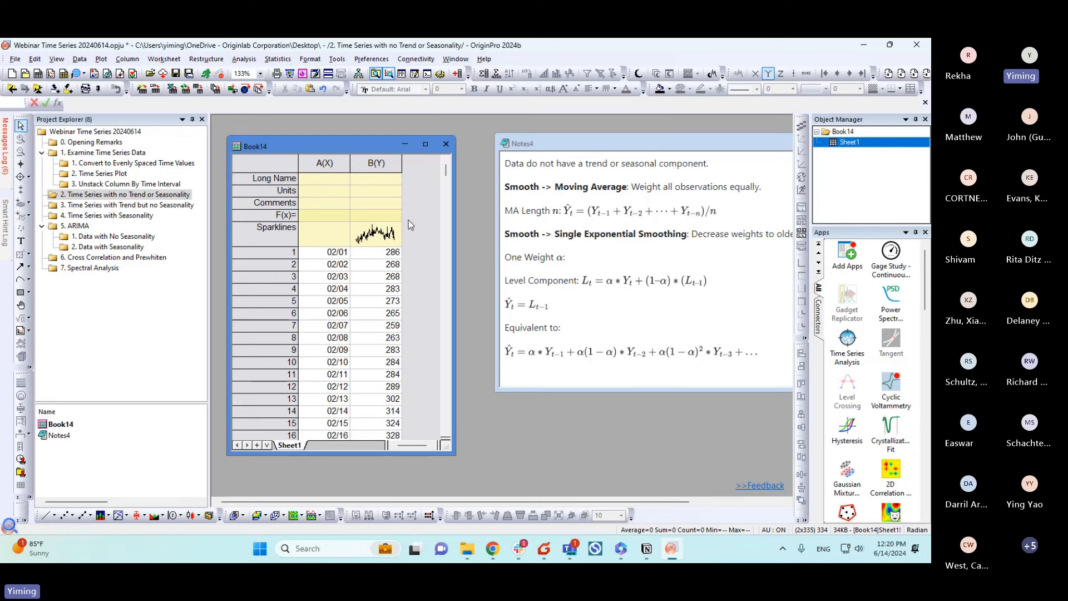
# Step: Open the Moving Average smoothing tool of the Time Series Analysis app for column B, and shrink and reposition its dialog
pyautogui.click(373, 163)
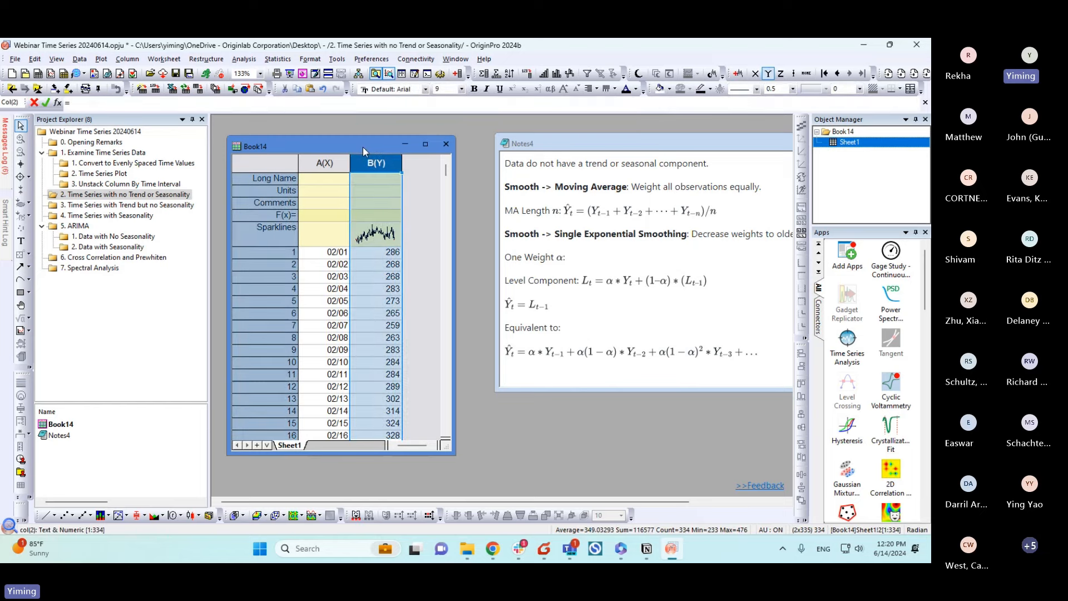
pyautogui.moveTo(363, 148); pyautogui.dragTo(364, 138)
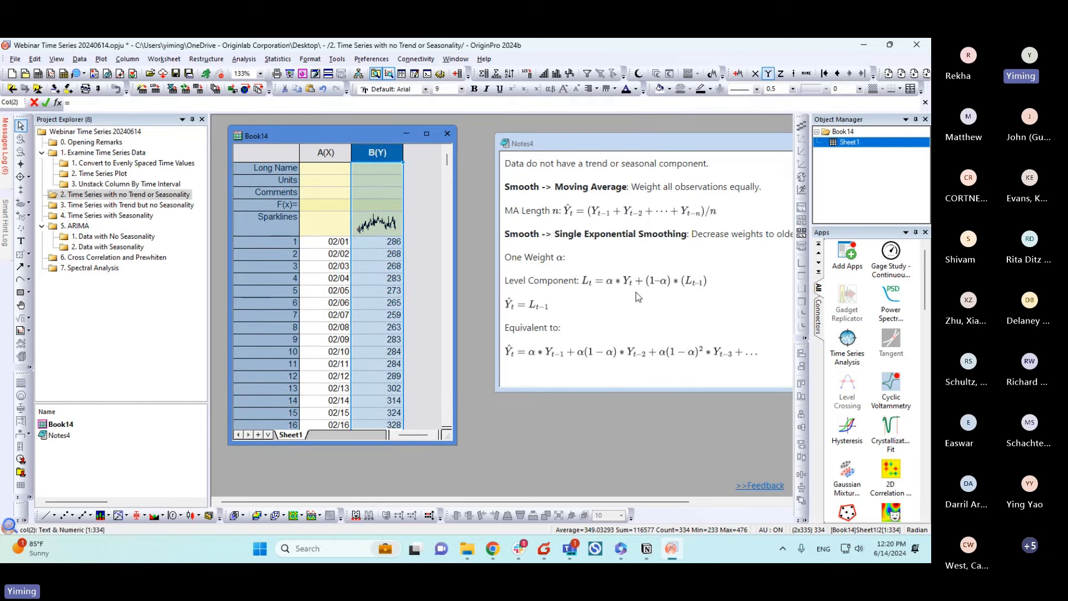
pyautogui.click(850, 344)
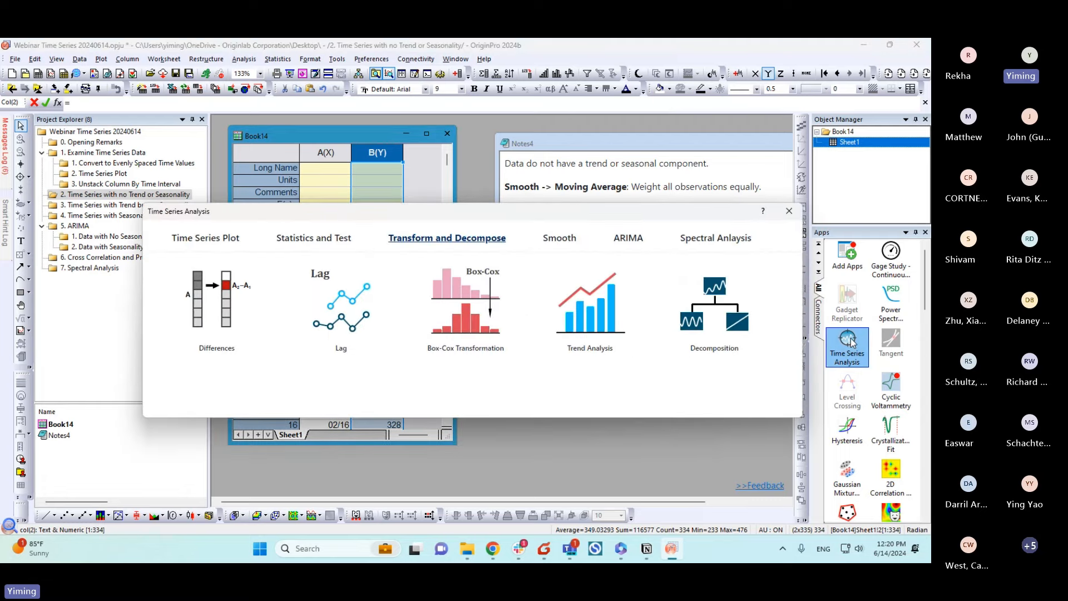
pyautogui.click(557, 238)
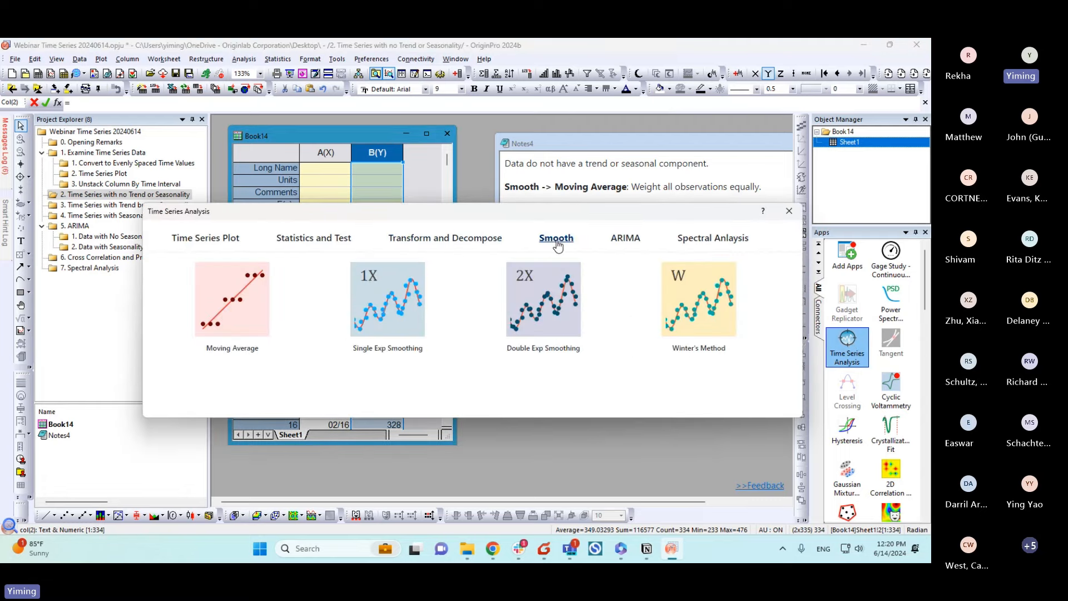
pyautogui.click(247, 317)
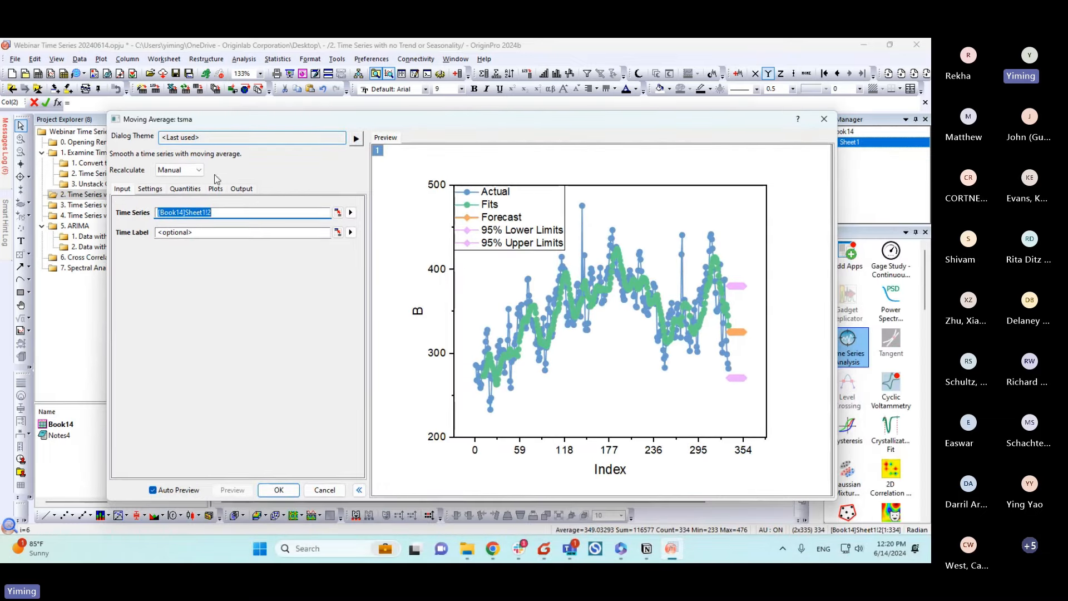
pyautogui.moveTo(108, 111); pyautogui.dragTo(192, 148)
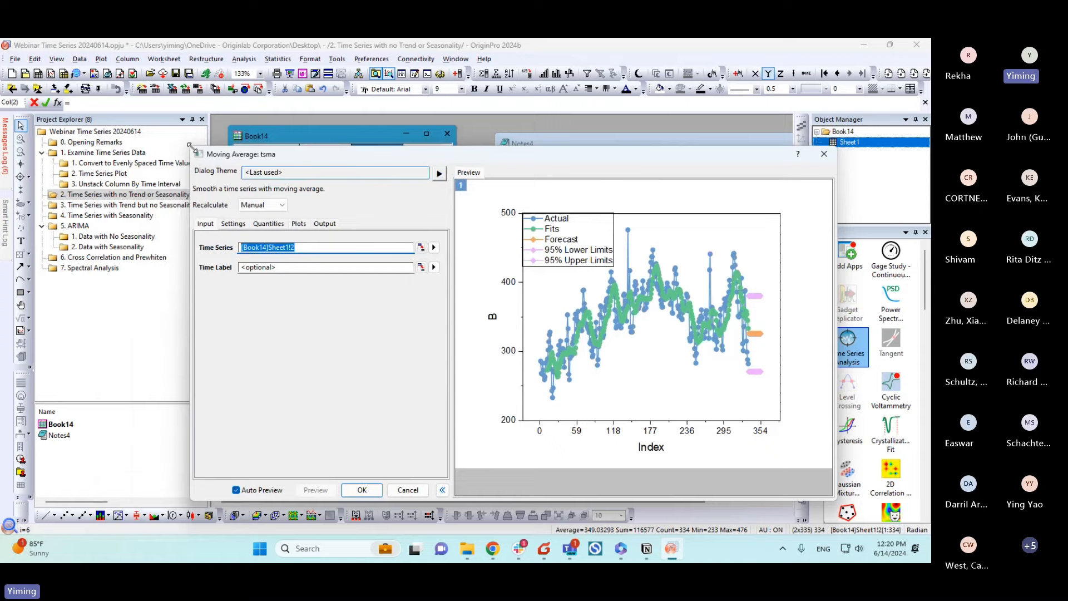
pyautogui.moveTo(299, 156); pyautogui.dragTo(260, 139)
pyautogui.click(269, 335)
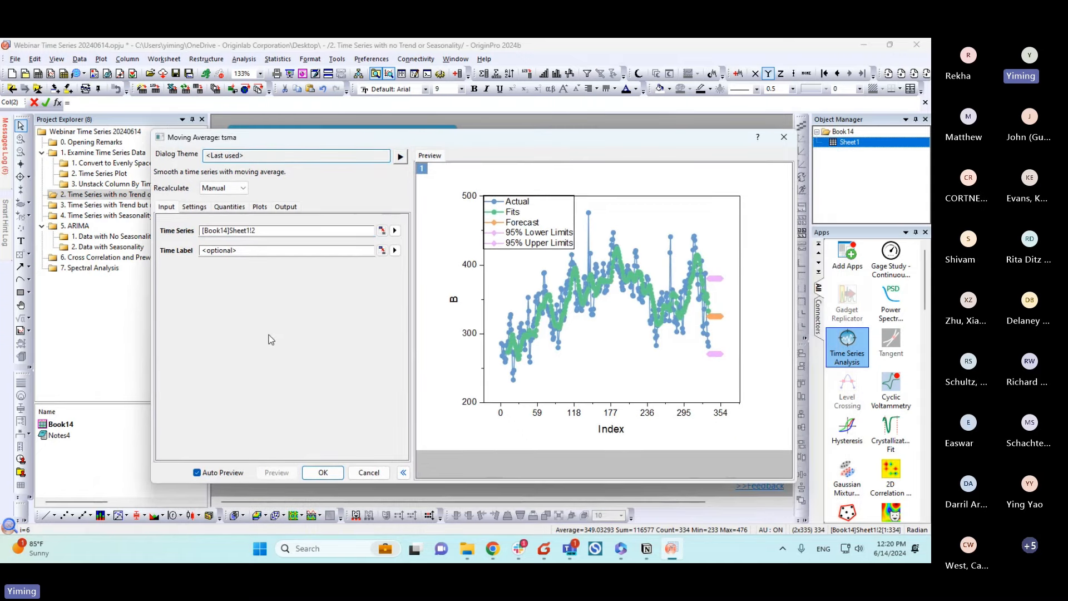
# Step: Review the moving average settings, trying the Center MA option and switching it off again
pyautogui.click(194, 207)
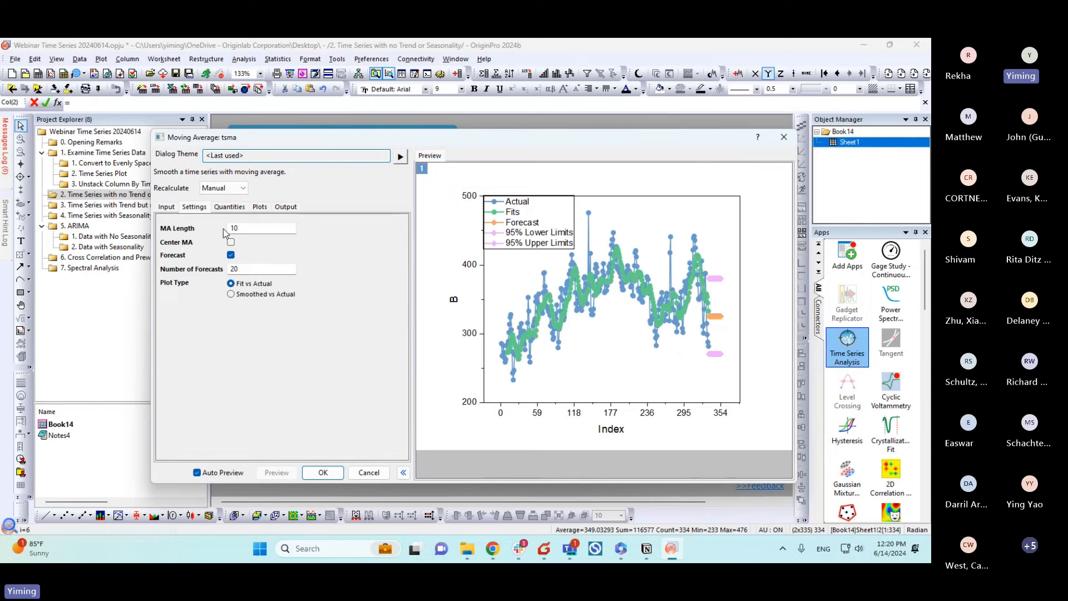
pyautogui.moveTo(246, 228); pyautogui.dragTo(226, 231)
pyautogui.click(268, 262)
pyautogui.click(231, 242)
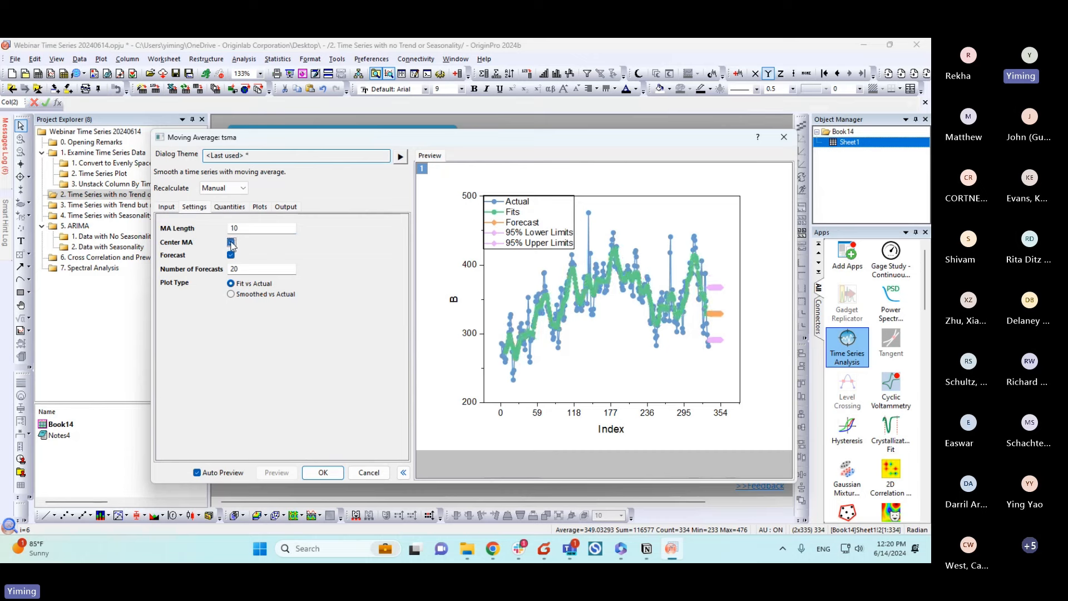
pyautogui.click(230, 243)
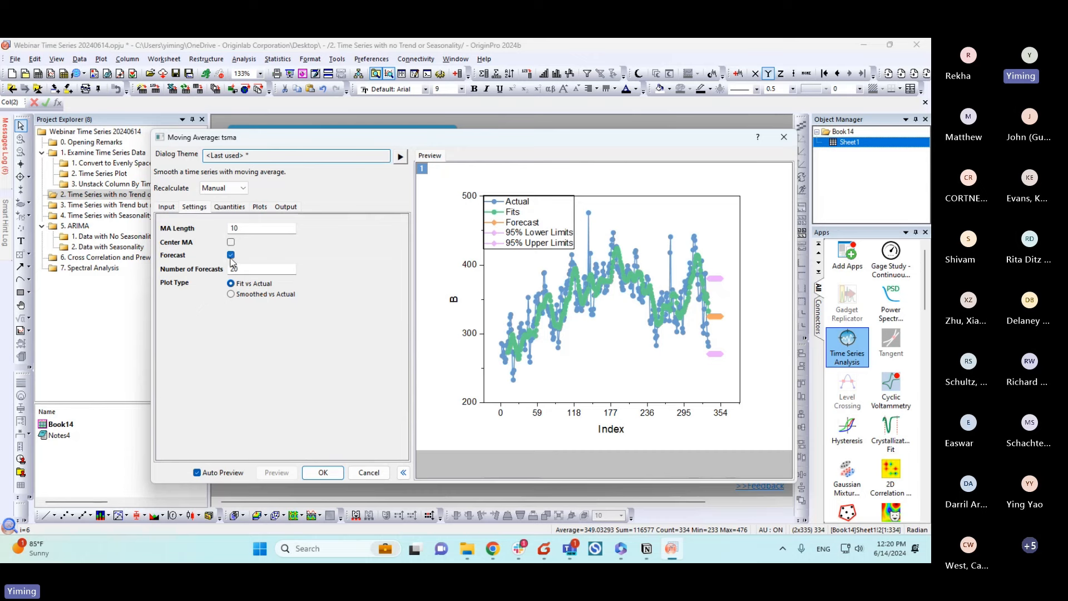
pyautogui.write('0')
# Step: Check the quantities and plots options and run the moving average on column B
pyautogui.click(238, 210)
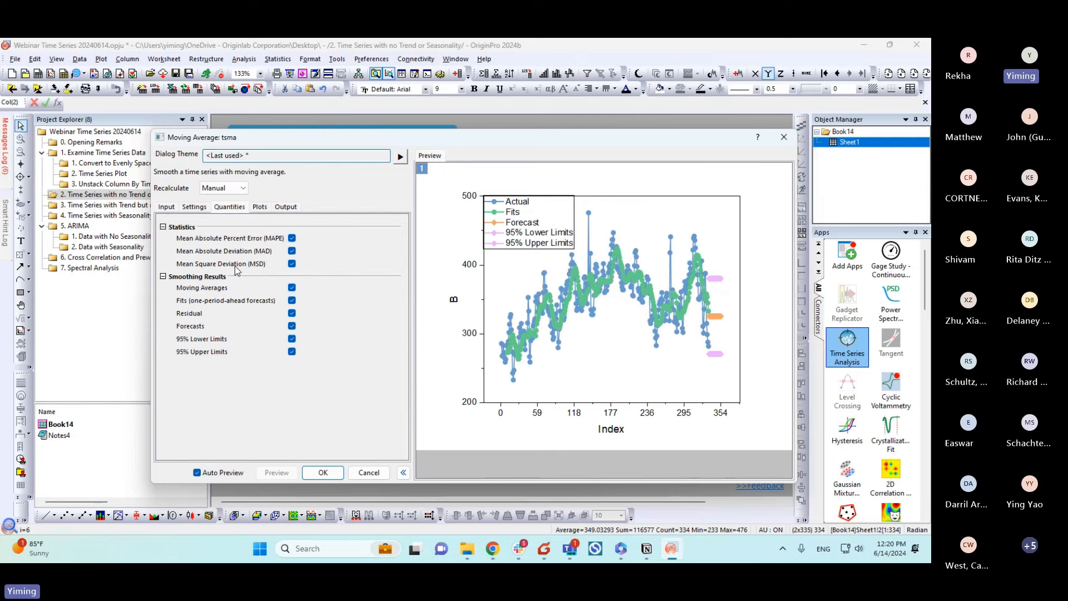
pyautogui.click(260, 208)
pyautogui.click(316, 475)
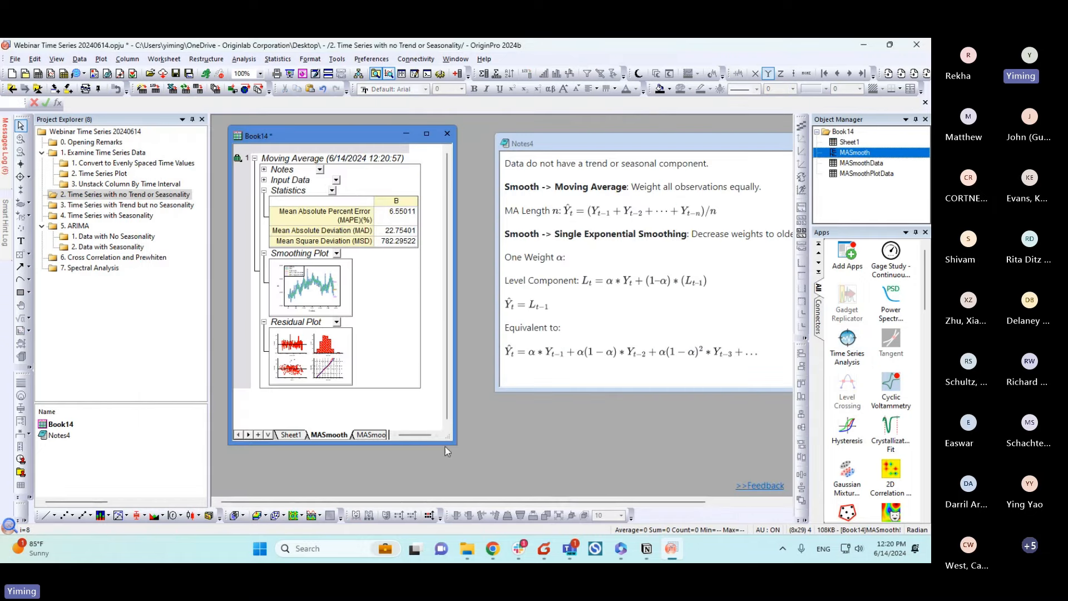
# Step: Enlarge the Book14 report window, open its Smoothing Plot and shrink the plot window to sit beside the report
pyautogui.moveTo(455, 445); pyautogui.dragTo(509, 484)
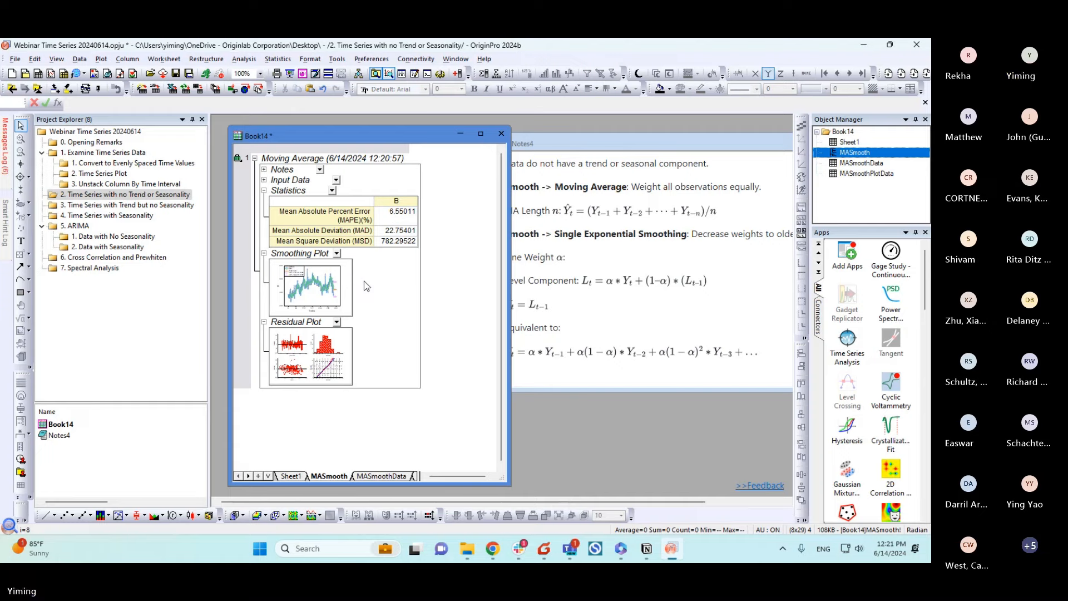
pyautogui.doubleClick(314, 298)
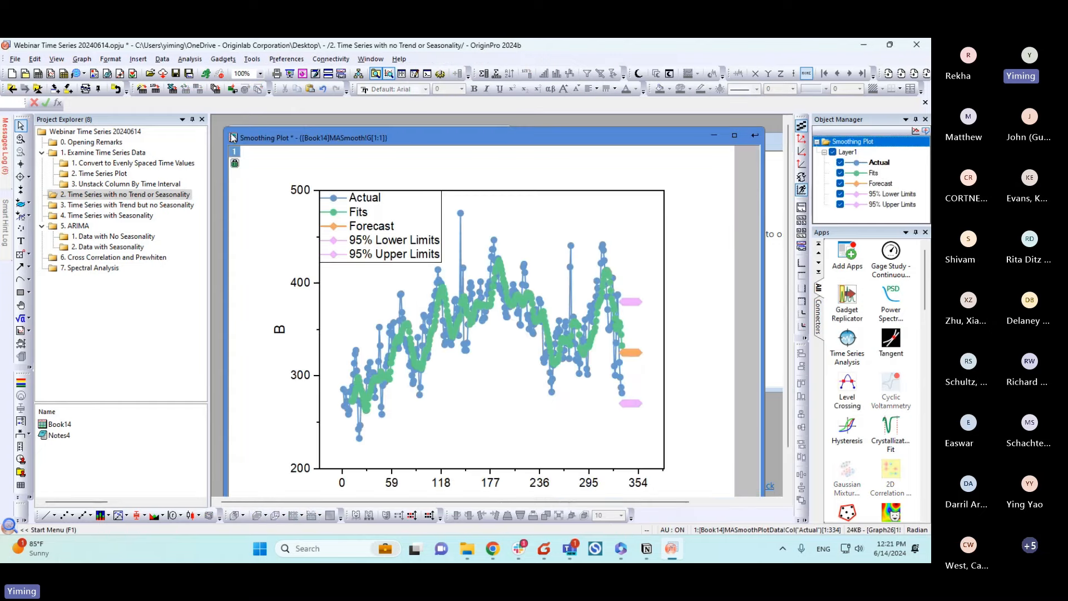
pyautogui.moveTo(228, 129); pyautogui.dragTo(369, 276)
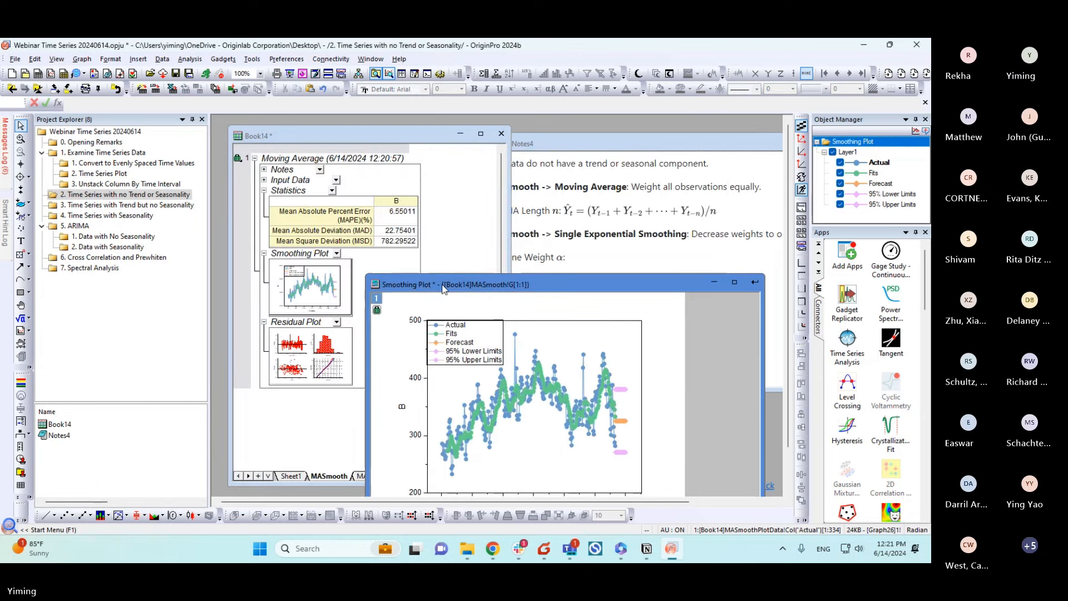
pyautogui.moveTo(443, 289); pyautogui.dragTo(474, 152)
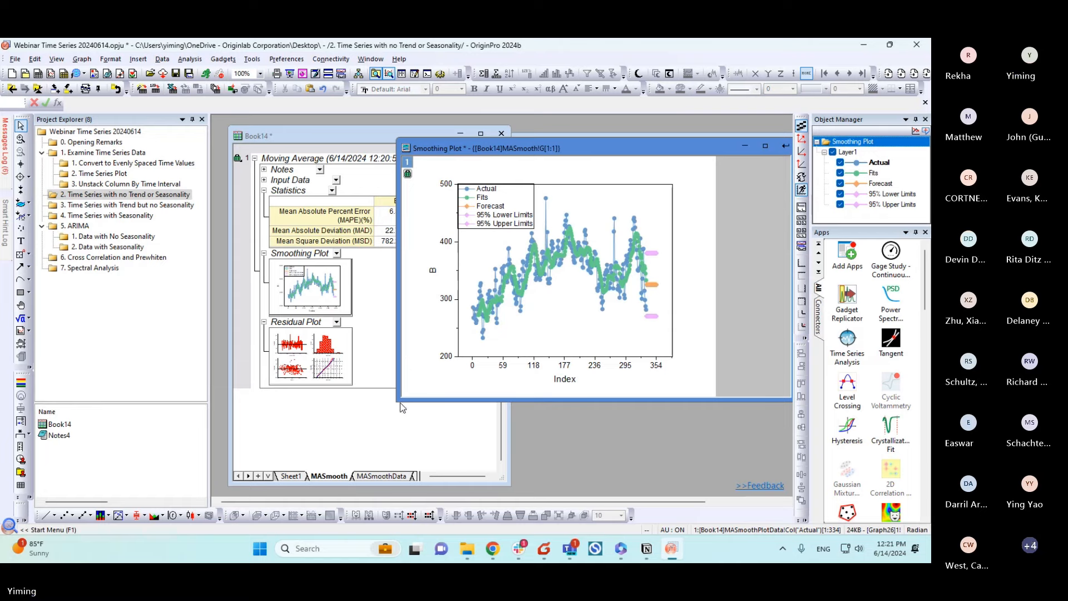
pyautogui.moveTo(399, 408); pyautogui.dragTo(463, 383)
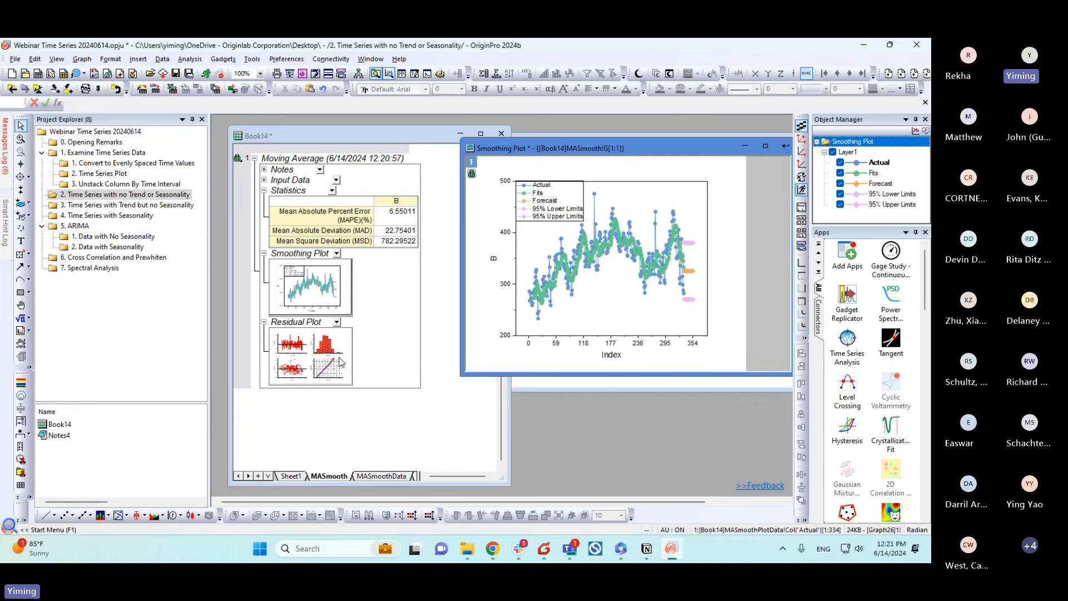
# Step: Open the Residual Plot from the moving average report and shrink its window
pyautogui.click(319, 355)
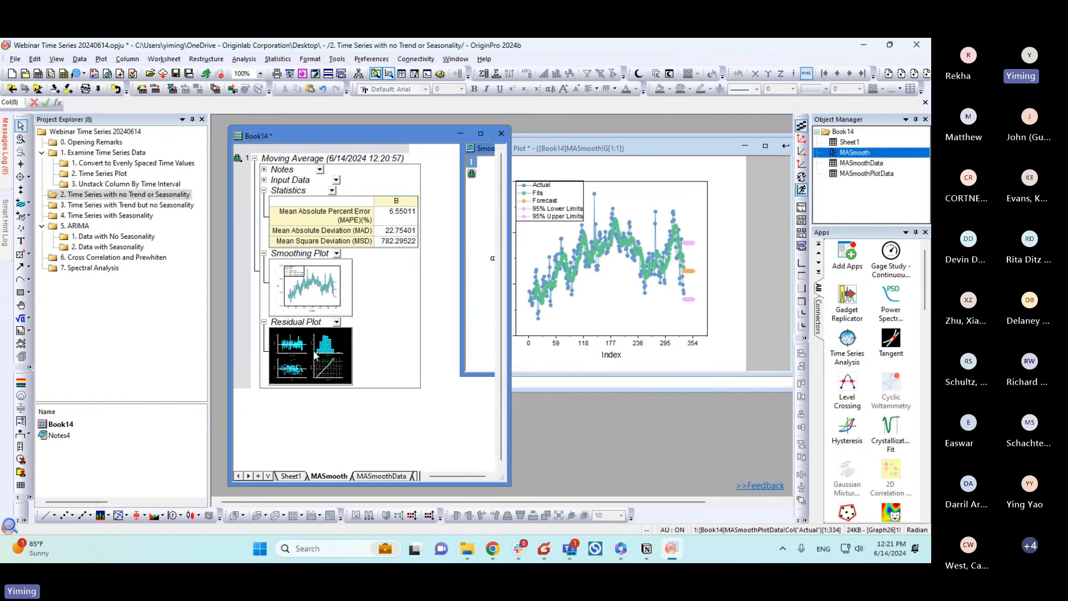
pyautogui.doubleClick(310, 368)
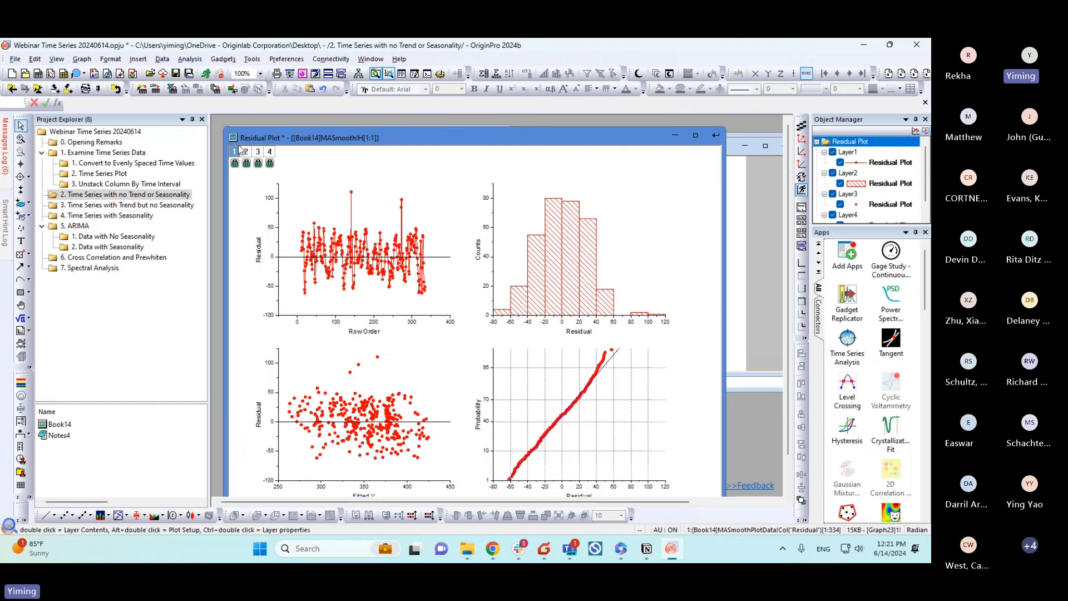
pyautogui.moveTo(222, 127); pyautogui.dragTo(350, 185)
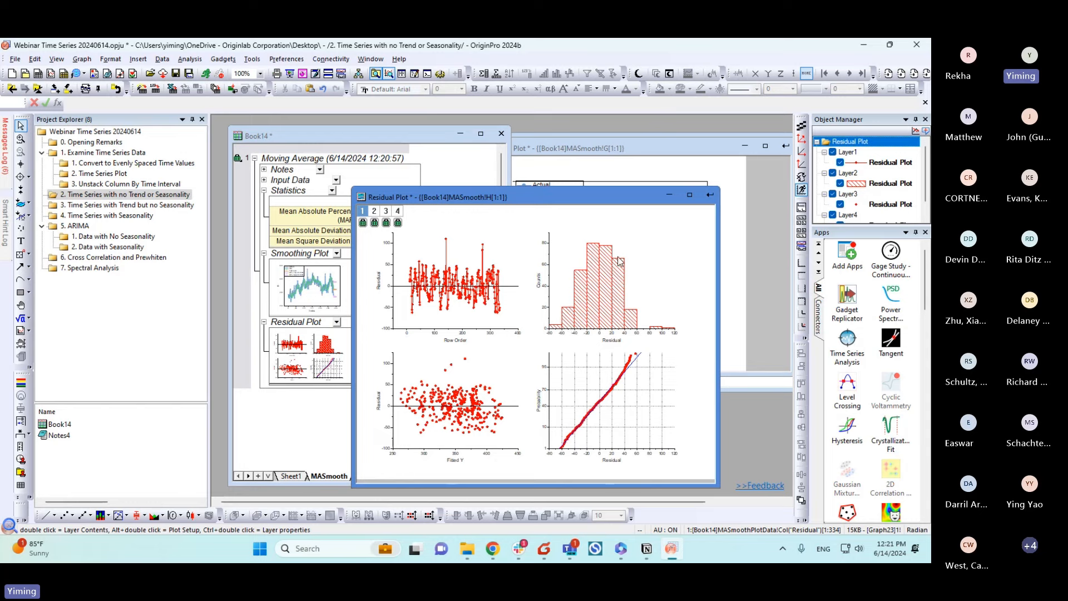
pyautogui.moveTo(630, 319)
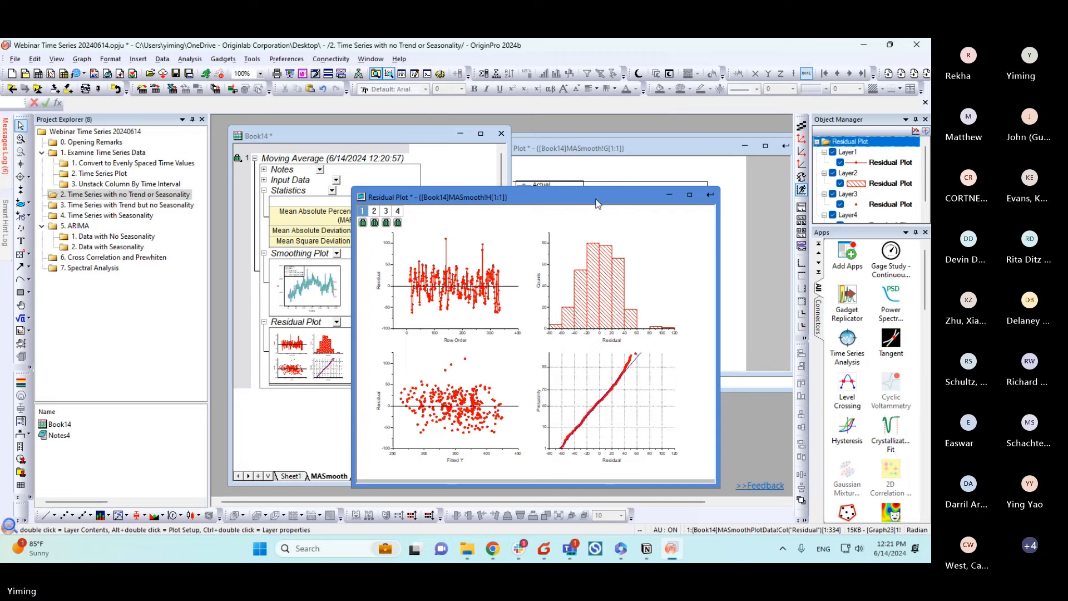
# Step: Reposition the Residual Plot window and rescale its probability plot to fit all the data
pyautogui.moveTo(595, 199); pyautogui.dragTo(581, 180)
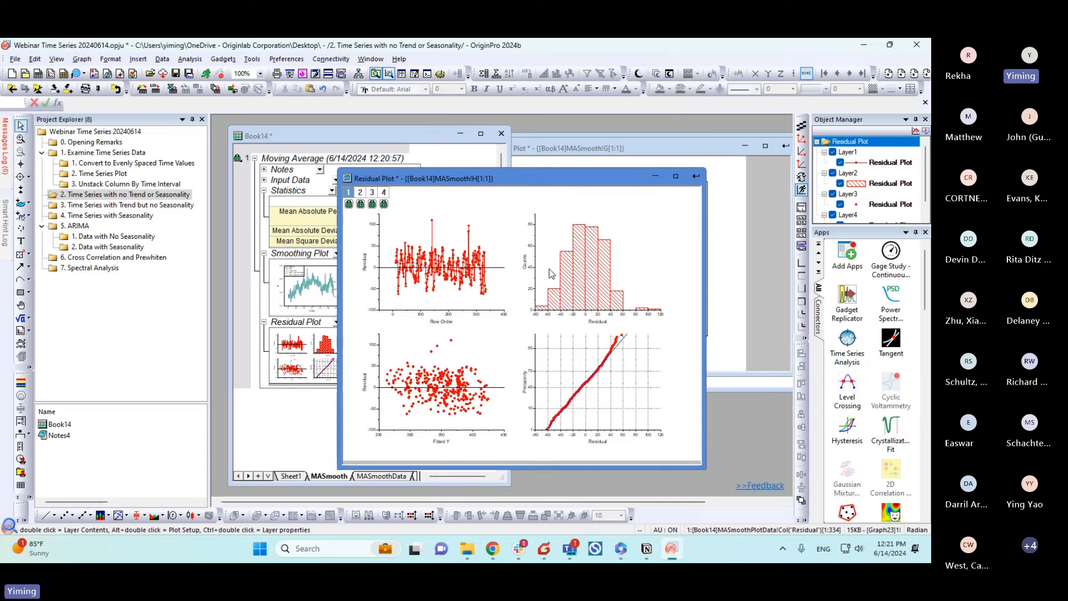
pyautogui.click(557, 357)
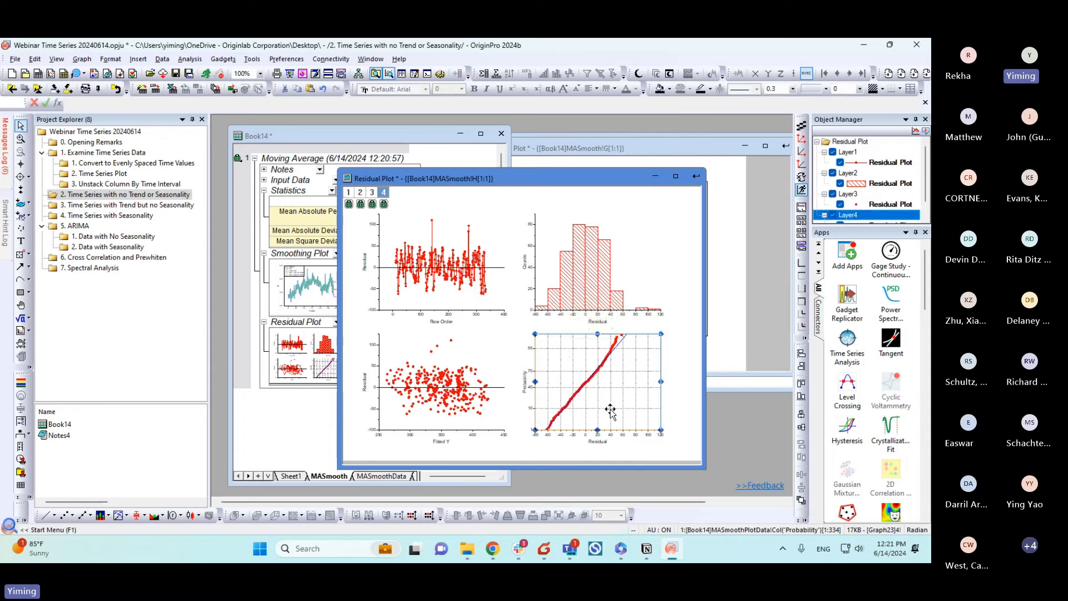
pyautogui.click(801, 192)
# Step: Resize and stack the Smoothing Plot above the Residual Plot beside the report, and bring the Residual Plot to the front
pyautogui.moveTo(499, 178); pyautogui.dragTo(541, 227)
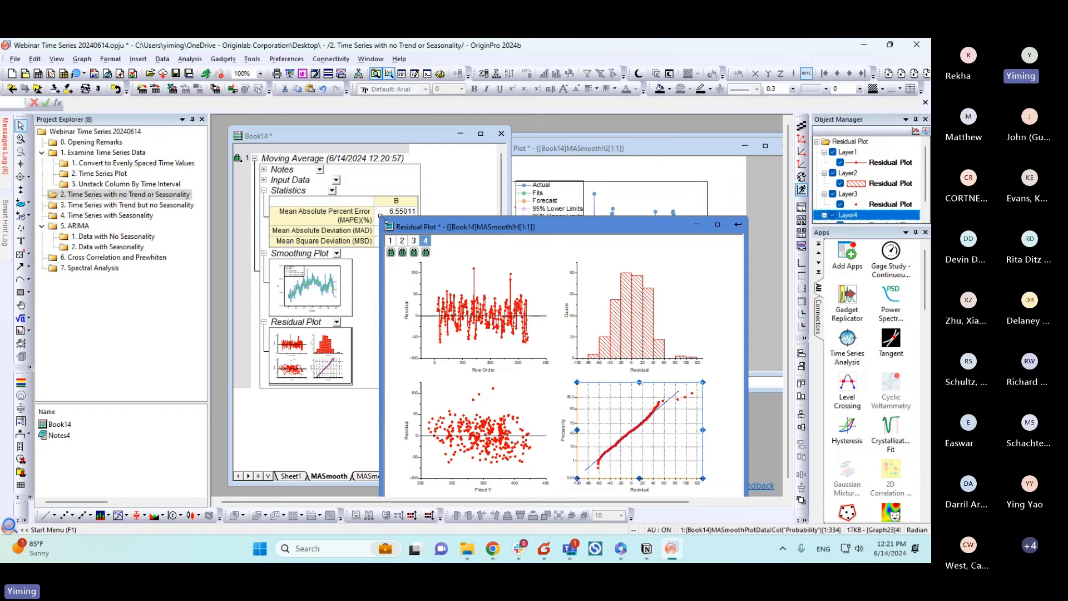
pyautogui.moveTo(382, 218); pyautogui.dragTo(443, 271)
pyautogui.moveTo(539, 151); pyautogui.dragTo(478, 139)
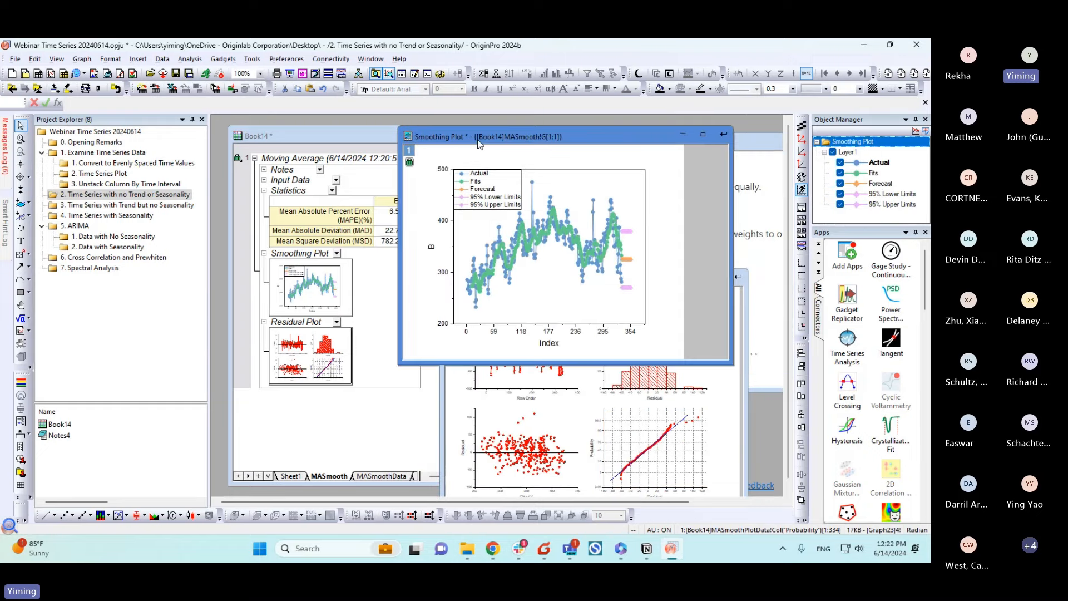
pyautogui.moveTo(399, 364); pyautogui.dragTo(441, 312)
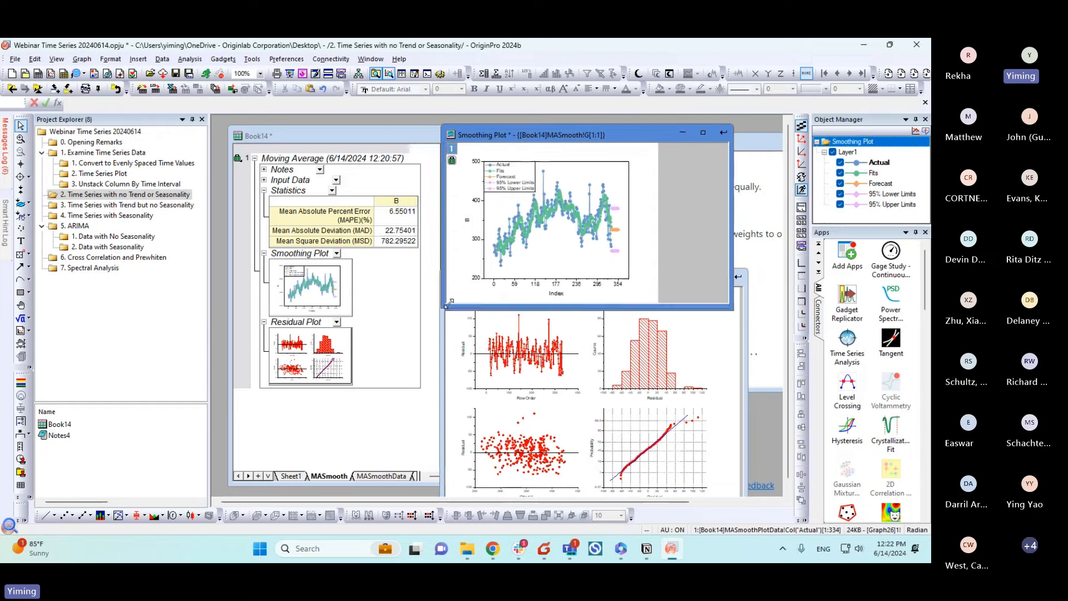
pyautogui.click(455, 360)
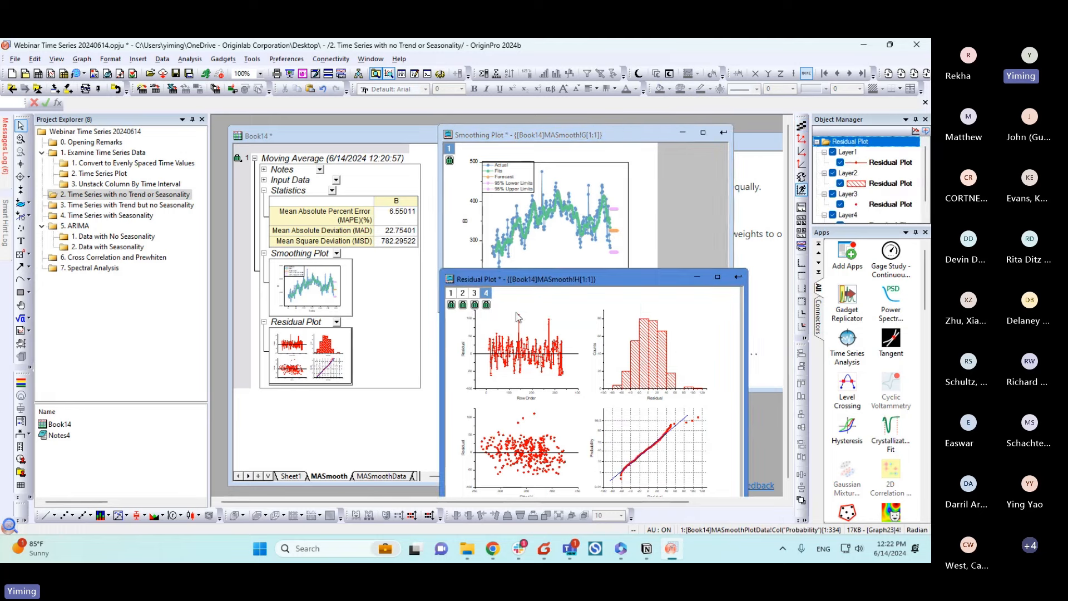
# Step: Highlight the high outlier points in the row-order residual graph with the Data Highlighter, and move the Residual Plot window clear of the Smoothing Plot
pyautogui.click(23, 193)
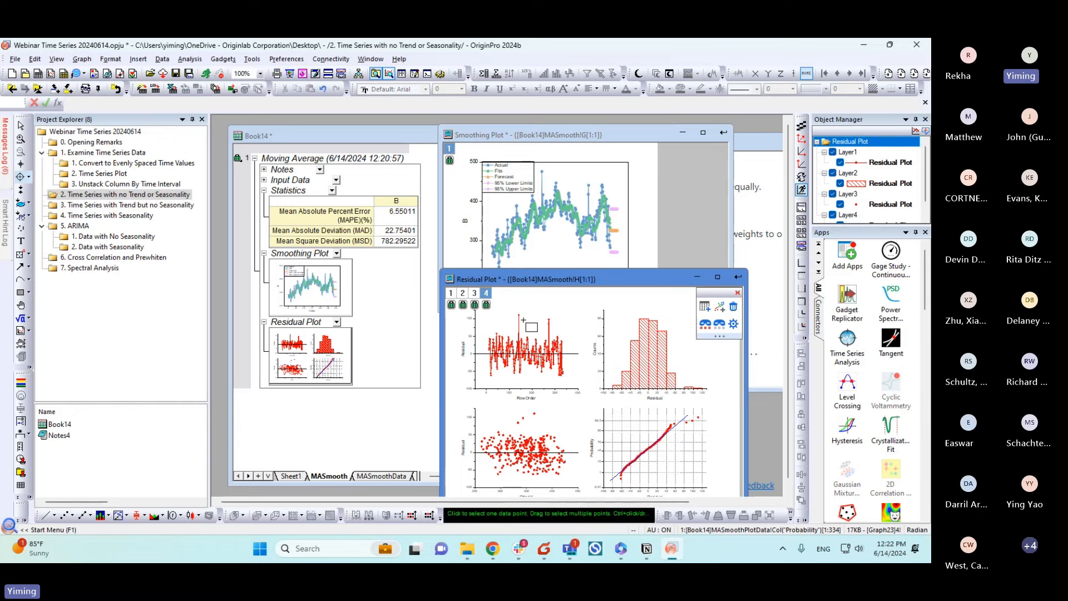
pyautogui.moveTo(507, 299); pyautogui.dragTo(567, 330)
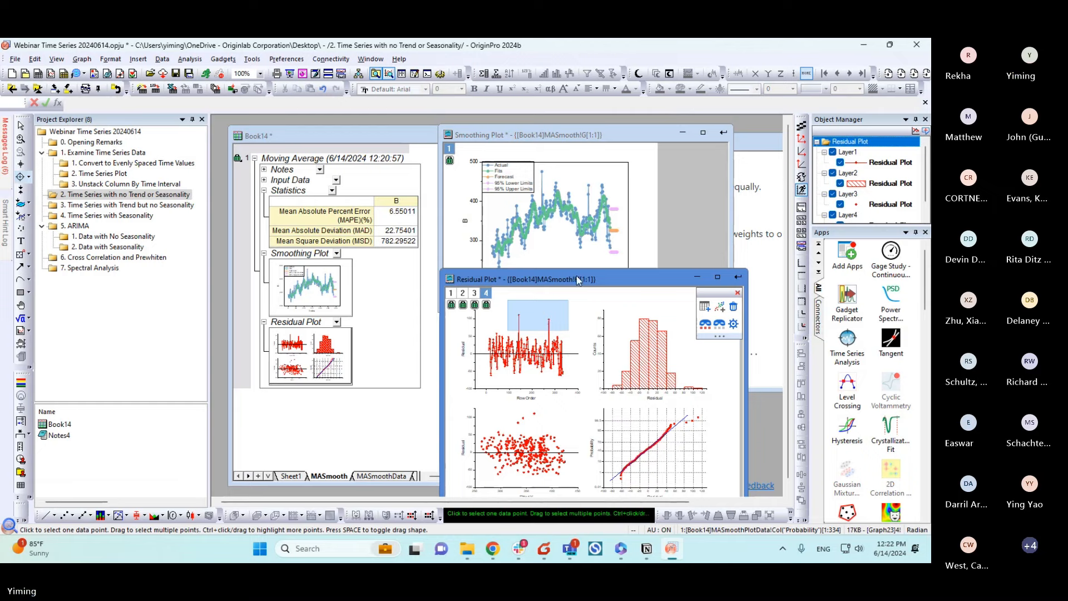
pyautogui.moveTo(579, 280); pyautogui.dragTo(569, 269)
pyautogui.click(531, 305)
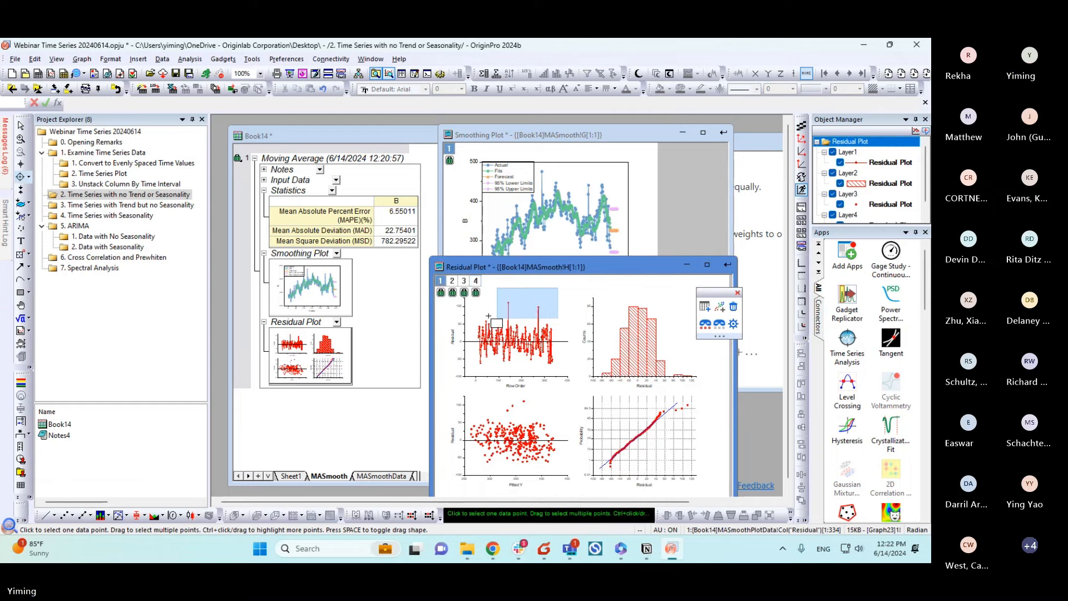
pyautogui.moveTo(429, 259); pyautogui.dragTo(357, 192)
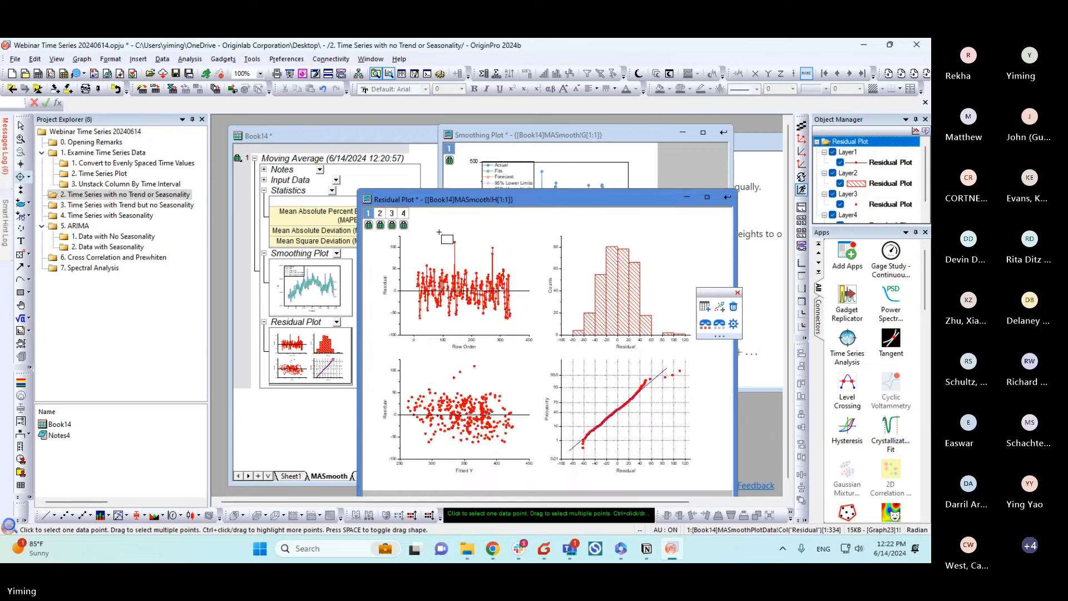
pyautogui.moveTo(437, 227); pyautogui.dragTo(519, 261)
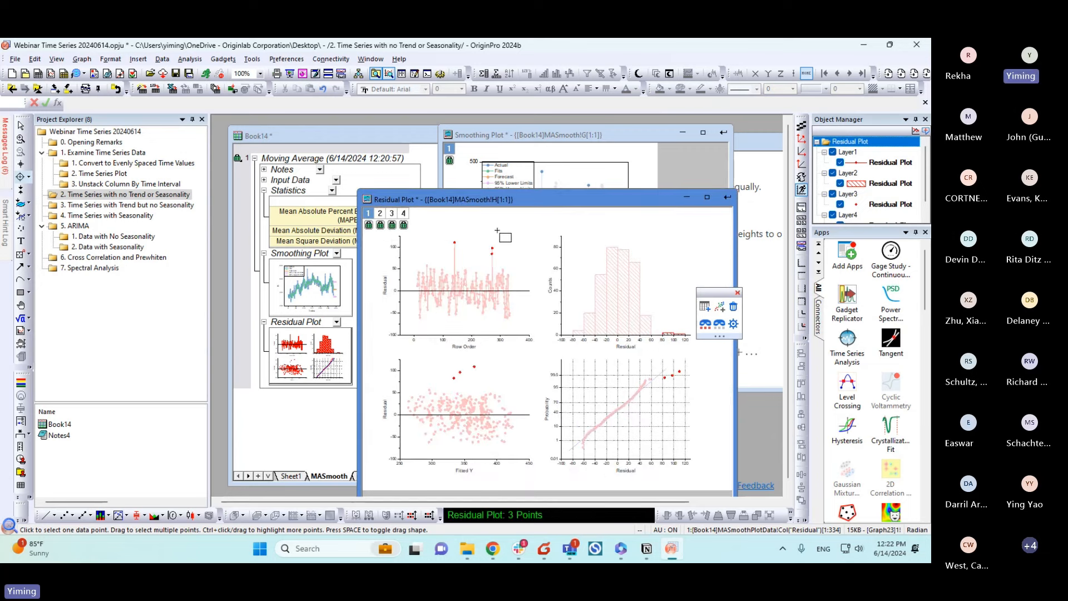
pyautogui.moveTo(520, 205); pyautogui.dragTo(568, 285)
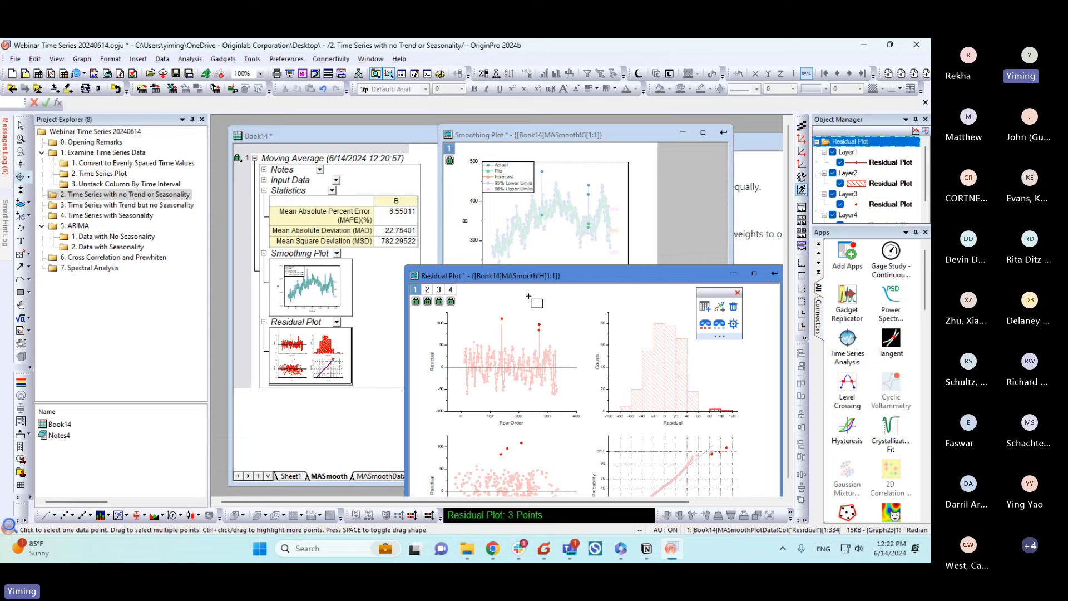
# Step: Put the Residual Plot and Smoothing Plot back into the report, and bring the Notes4 window forward over Book14
pyautogui.moveTo(550, 275); pyautogui.dragTo(480, 233)
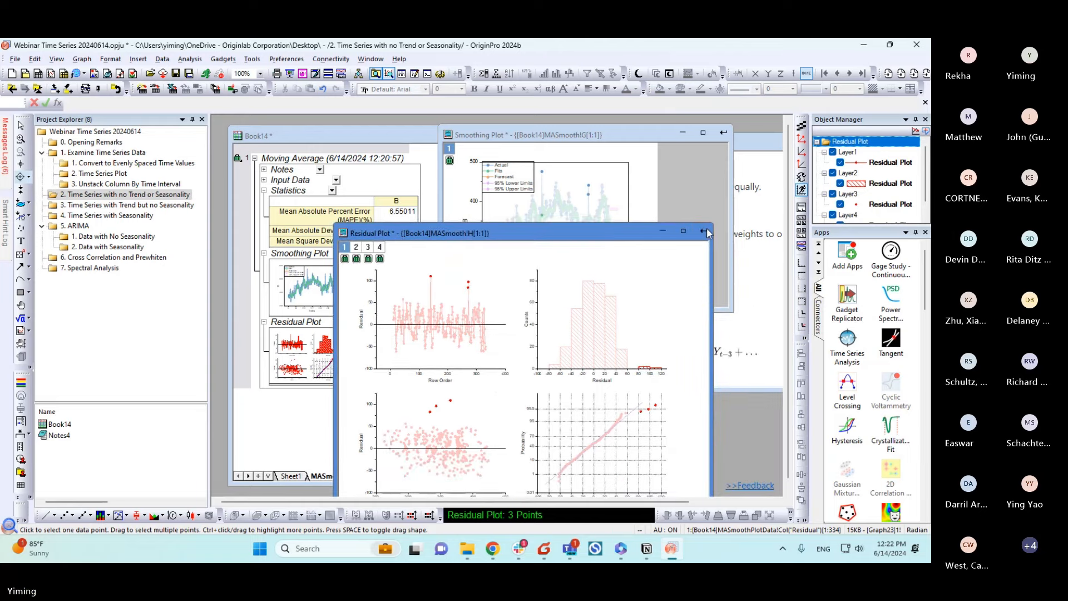
pyautogui.click(704, 230)
pyautogui.click(723, 132)
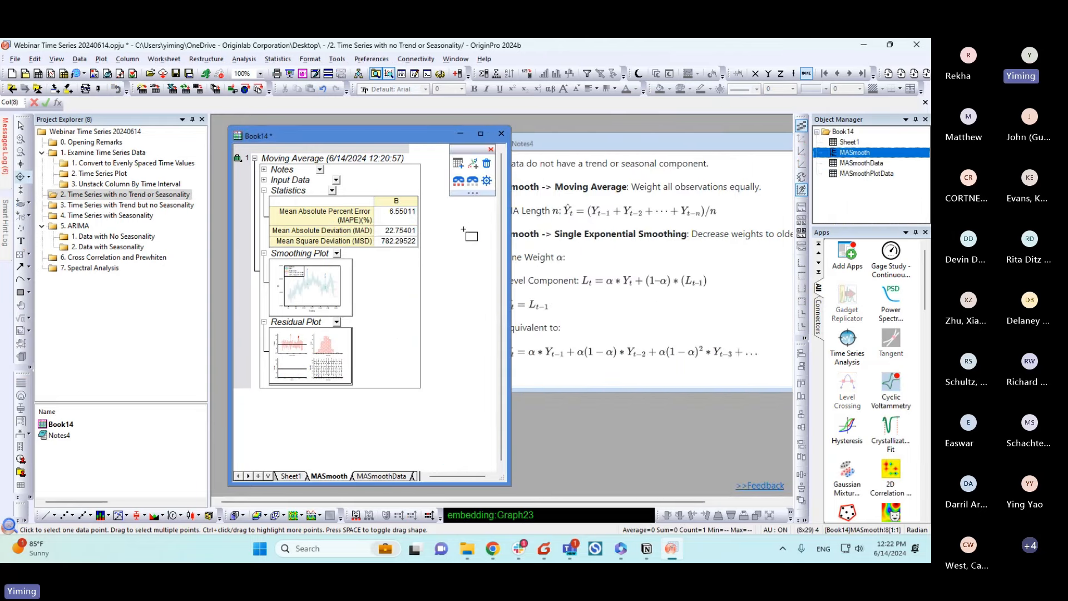
pyautogui.moveTo(557, 144); pyautogui.dragTo(430, 149)
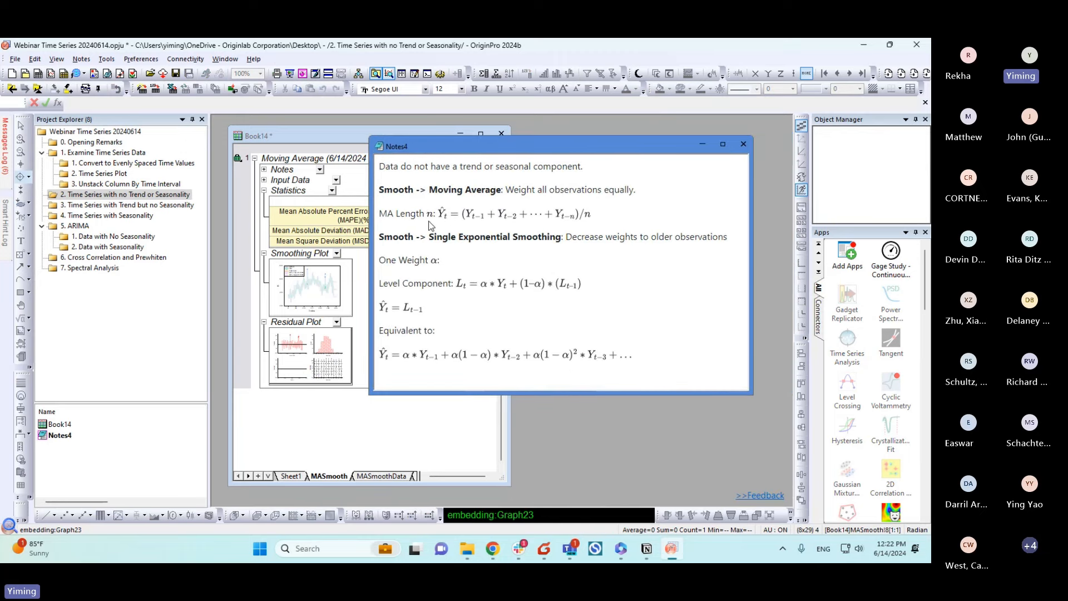
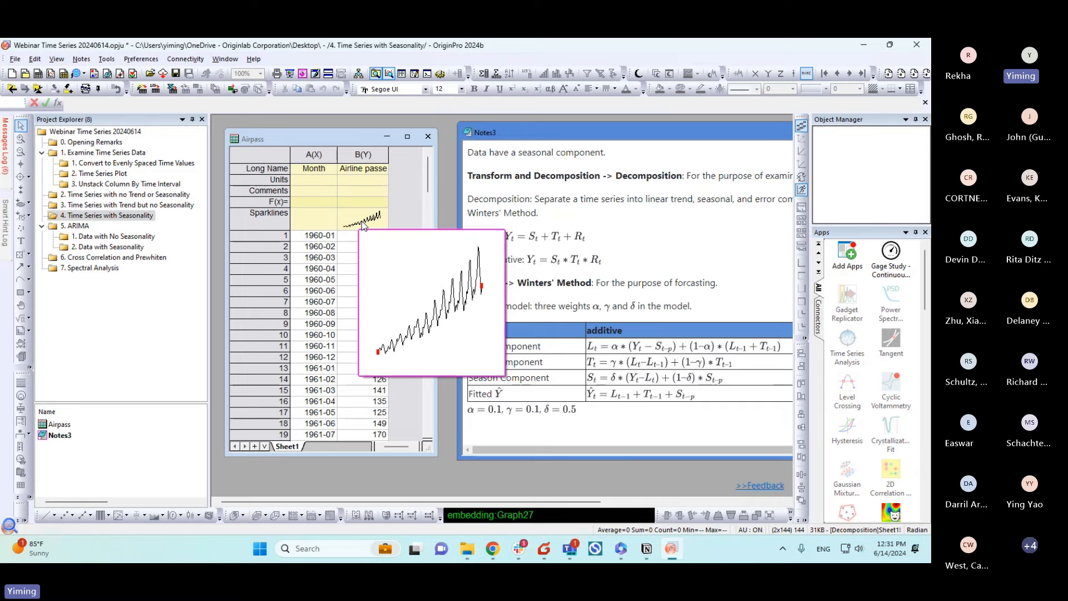
# Step: Open the Airline passengers sparkline from the Airpass worksheet as a graph and enlarge its window
pyautogui.click(399, 217)
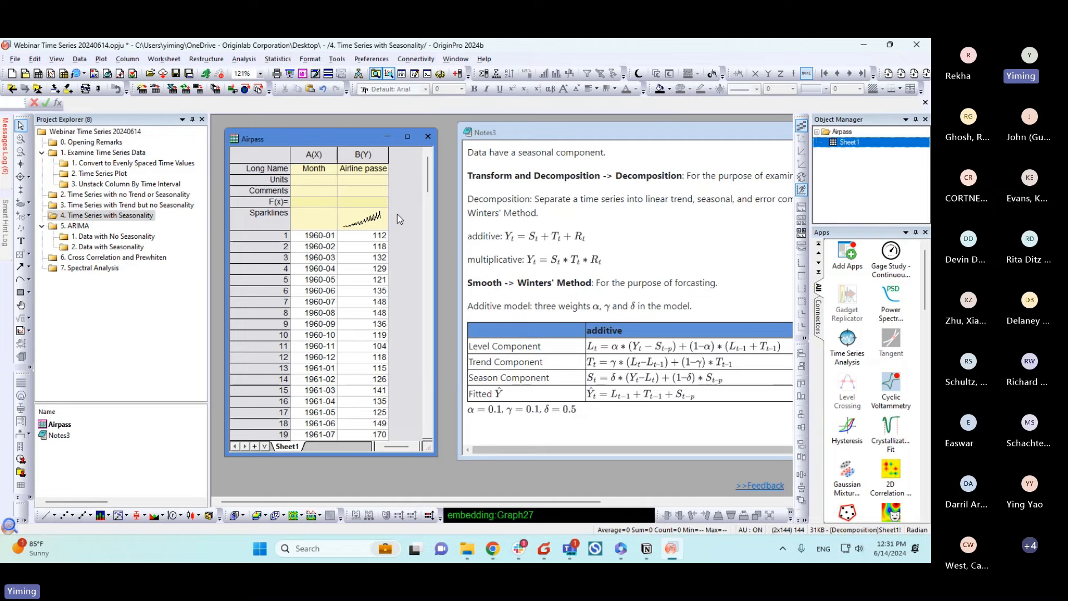
pyautogui.doubleClick(373, 225)
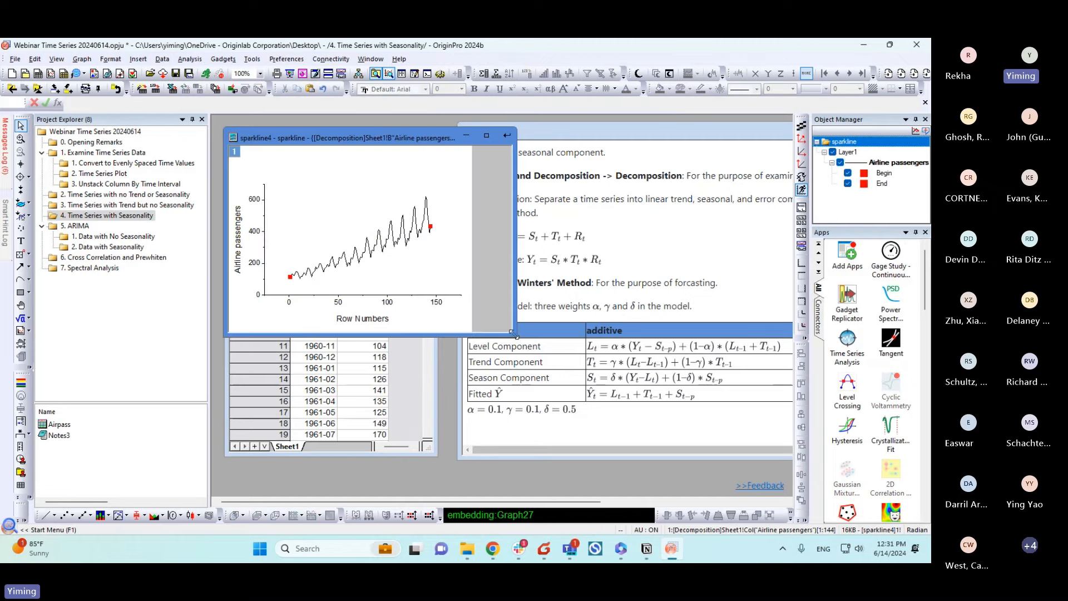
pyautogui.moveTo(514, 335); pyautogui.dragTo(648, 473)
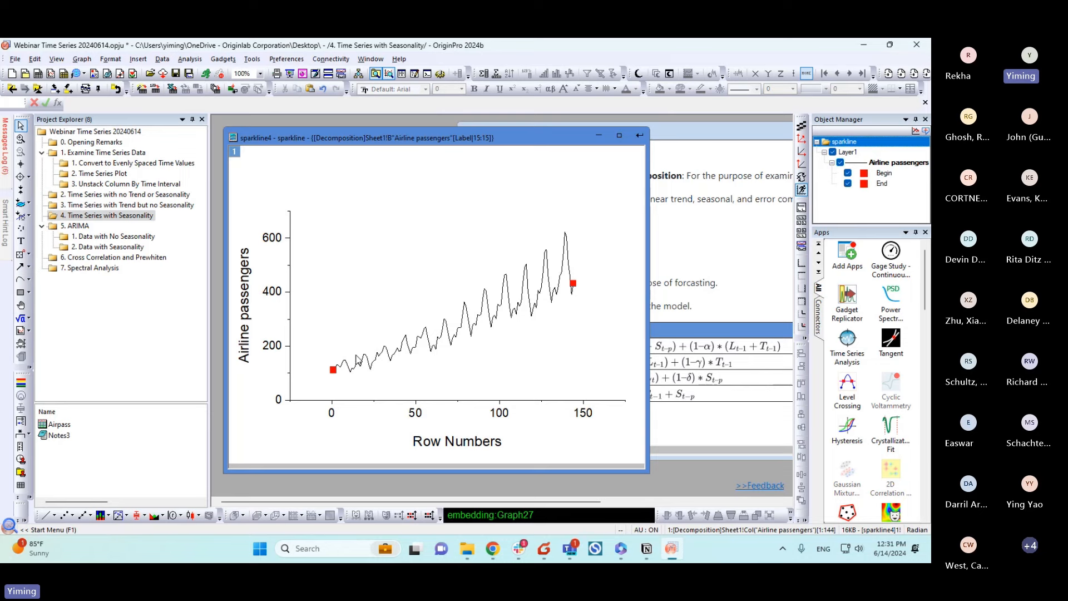
# Step: Examine the enlarged Airline passengers sparkline graph, then close it and return to the Airpass worksheet
pyautogui.moveTo(366, 360)
pyautogui.moveTo(381, 138); pyautogui.dragTo(493, 146)
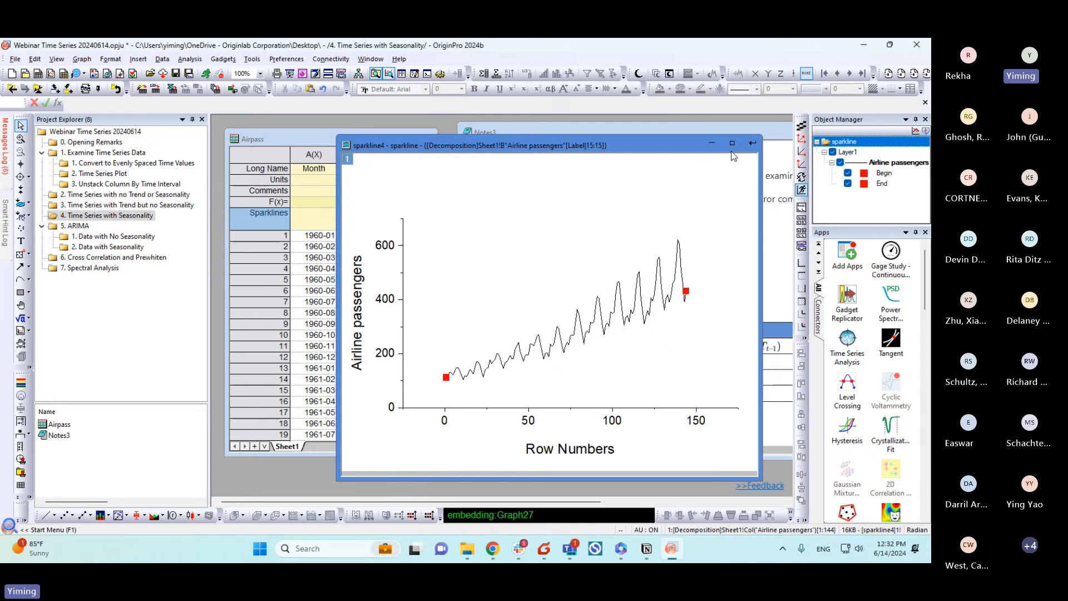
pyautogui.click(752, 143)
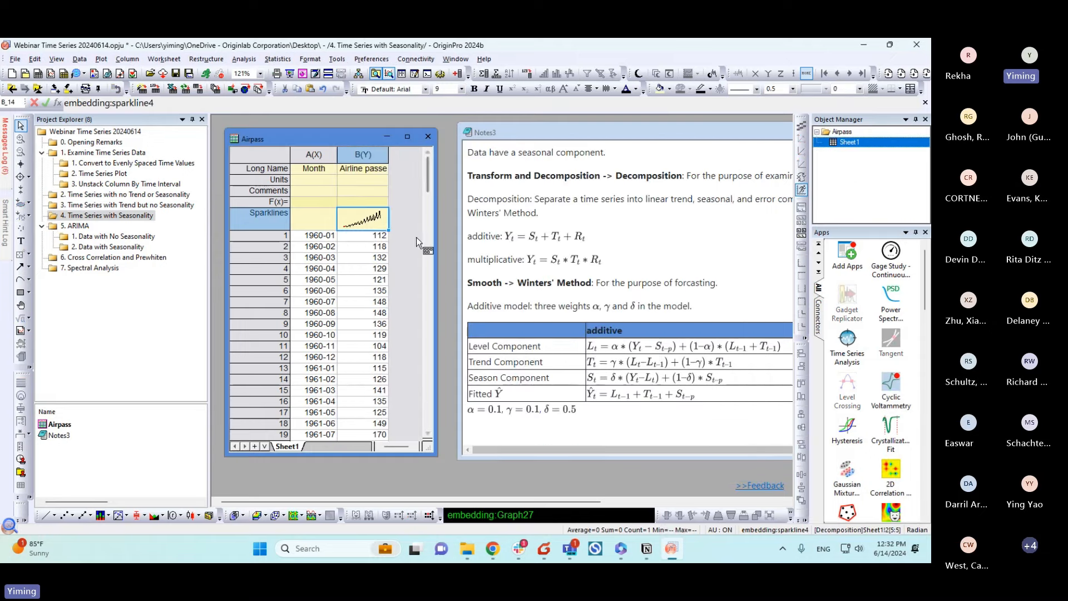
pyautogui.click(401, 248)
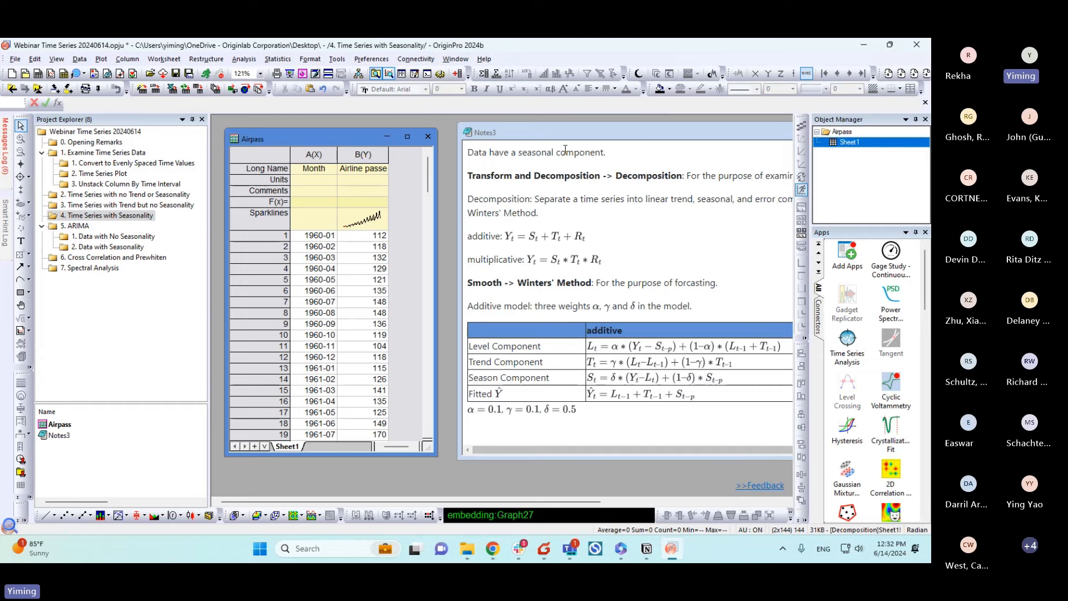
# Step: Read the notes on the additive and multiplicative decomposition models and Winters' Method beside the Airpass worksheet
pyautogui.moveTo(575, 135); pyautogui.dragTo(548, 126)
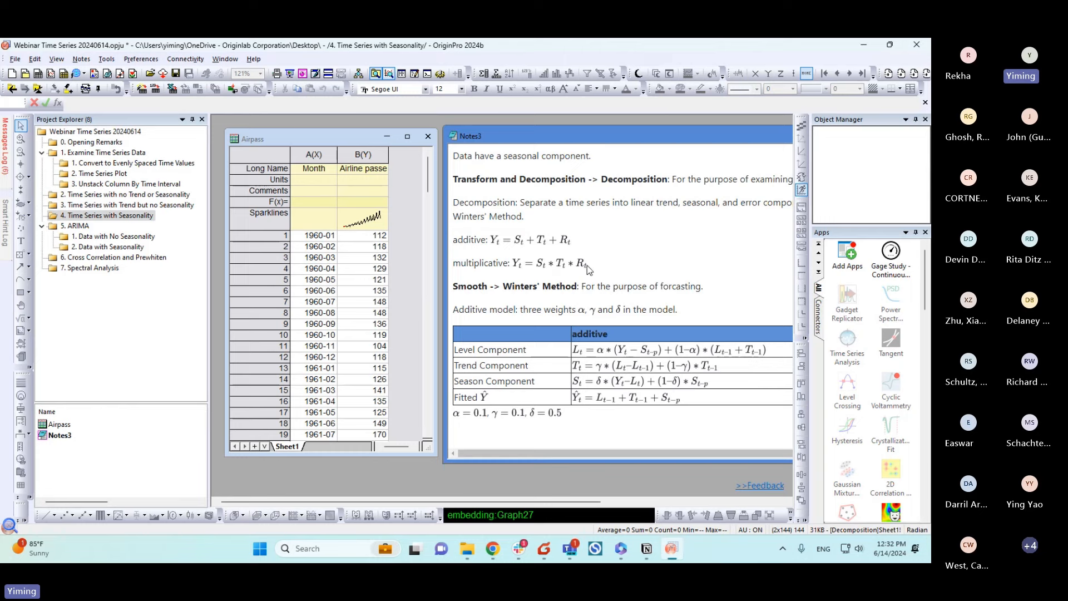
pyautogui.moveTo(581, 140); pyautogui.dragTo(595, 140)
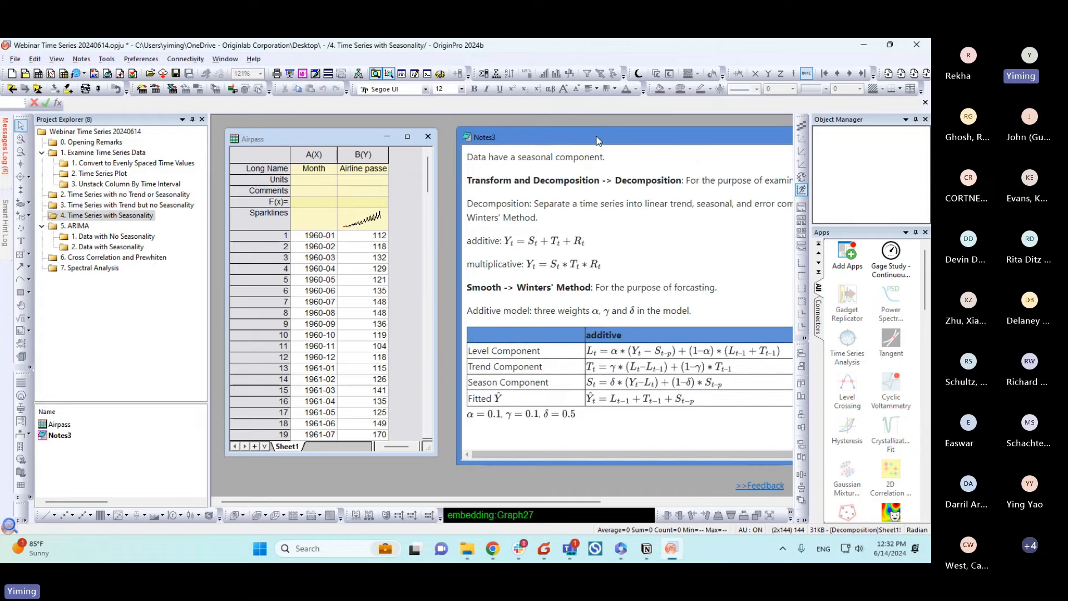
pyautogui.click(408, 250)
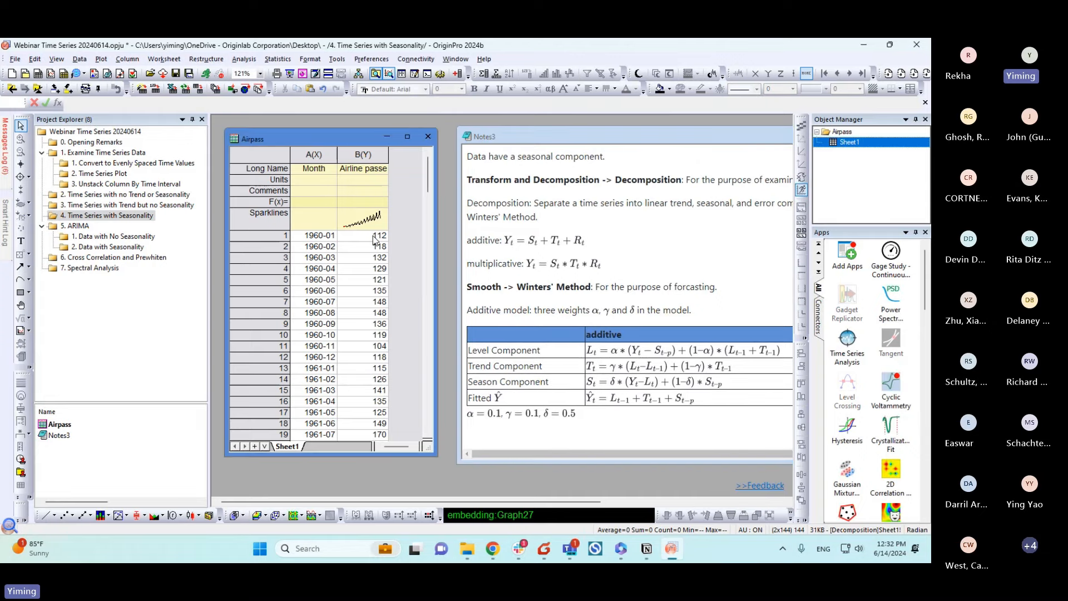
pyautogui.moveTo(373, 223)
pyautogui.moveTo(592, 142); pyautogui.dragTo(540, 150)
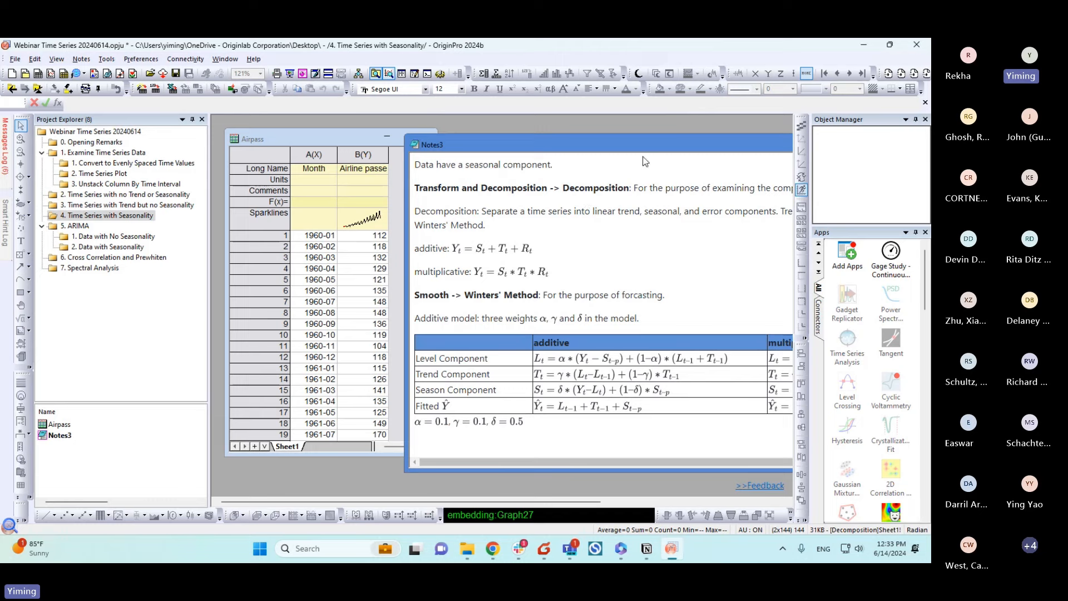
pyautogui.moveTo(658, 145); pyautogui.dragTo(577, 145)
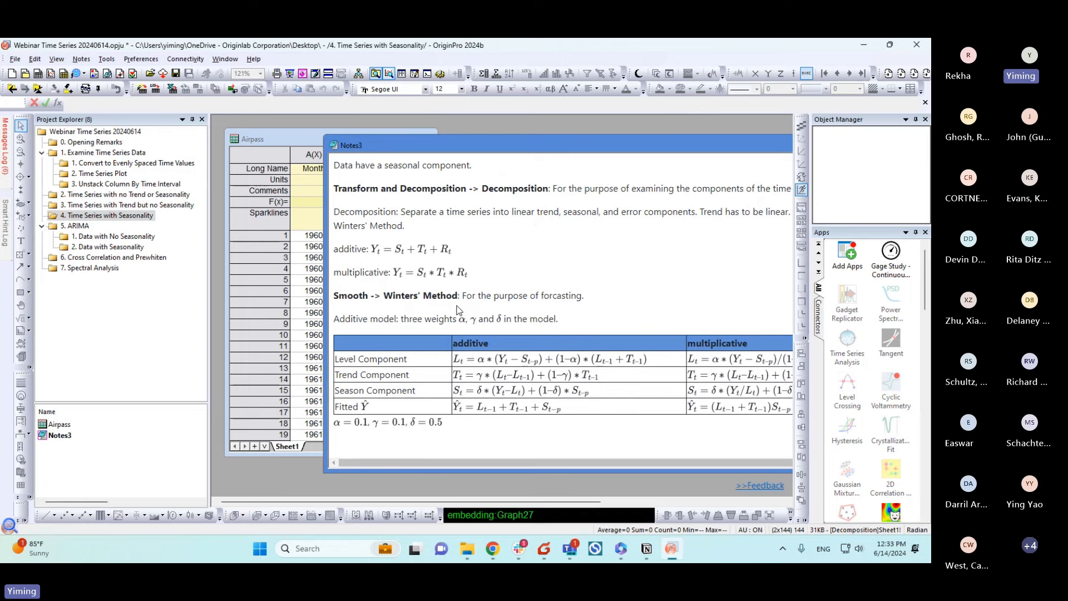
pyautogui.moveTo(565, 146); pyautogui.dragTo(624, 151)
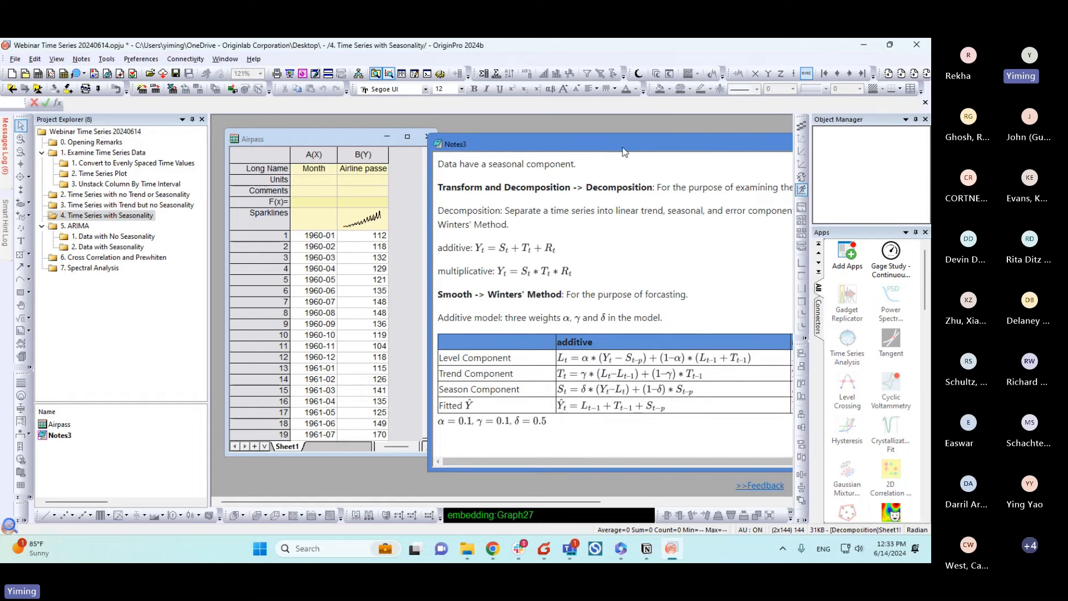
# Step: Open the Decomposition tool from Time Series Analysis for the Airpass worksheet and choose B(Y): Airline passengers as the time series
pyautogui.click(342, 141)
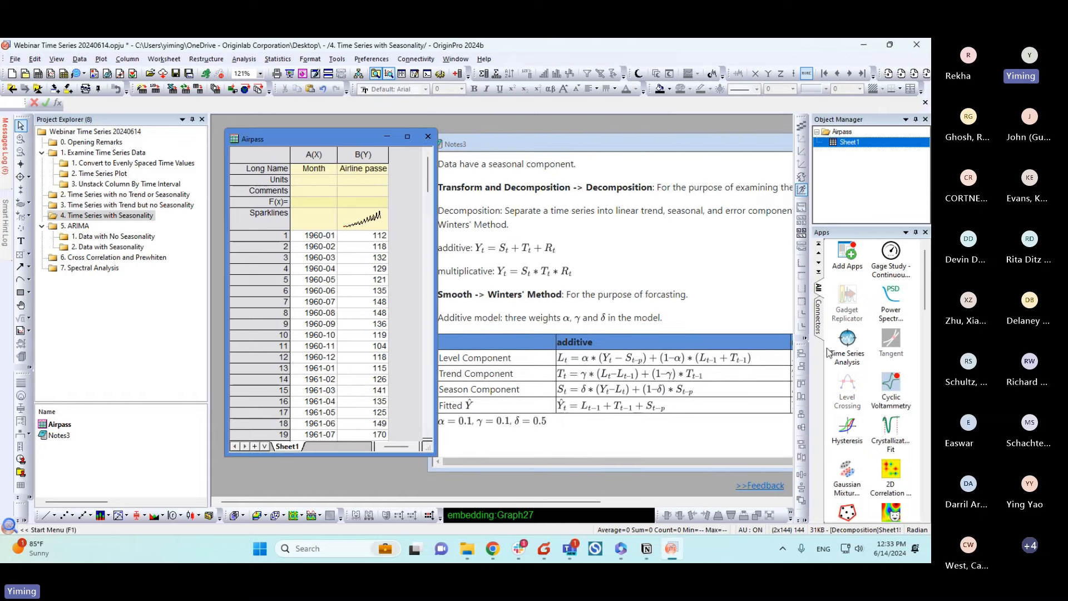
pyautogui.click(843, 348)
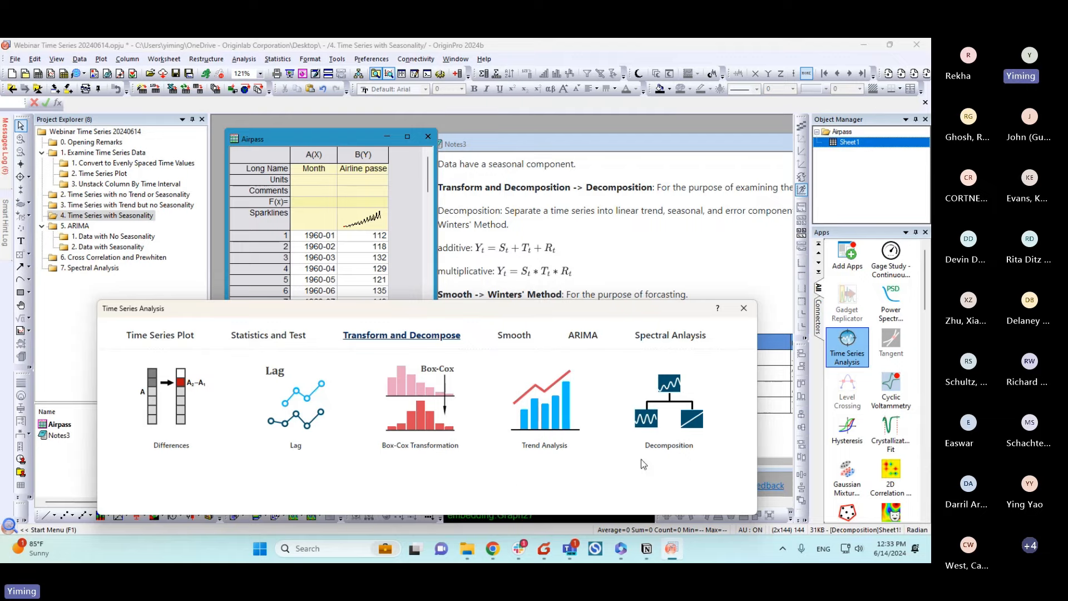
pyautogui.click(683, 405)
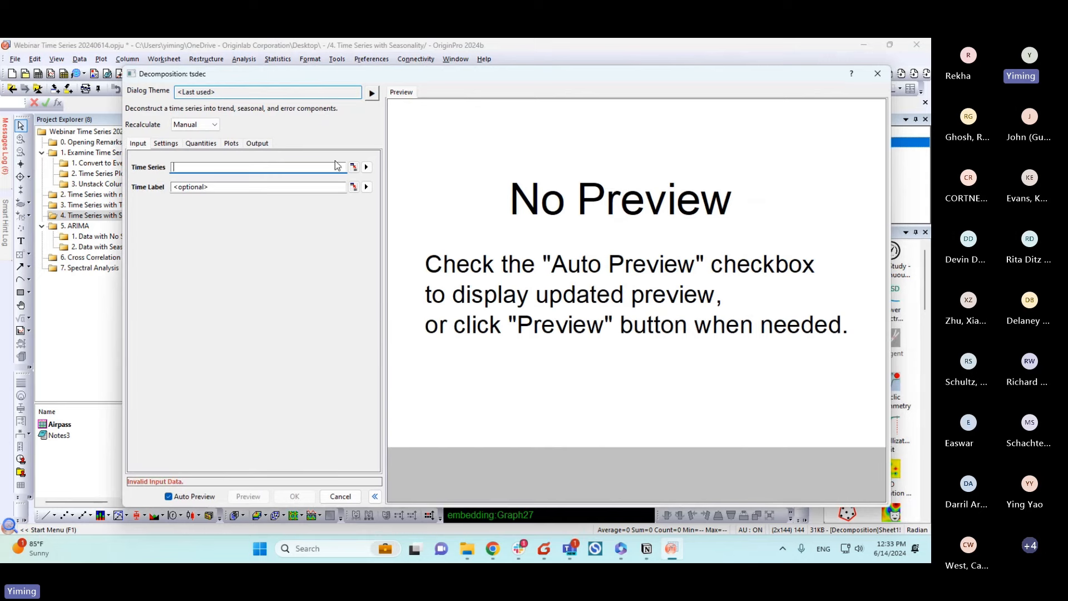
pyautogui.click(366, 167)
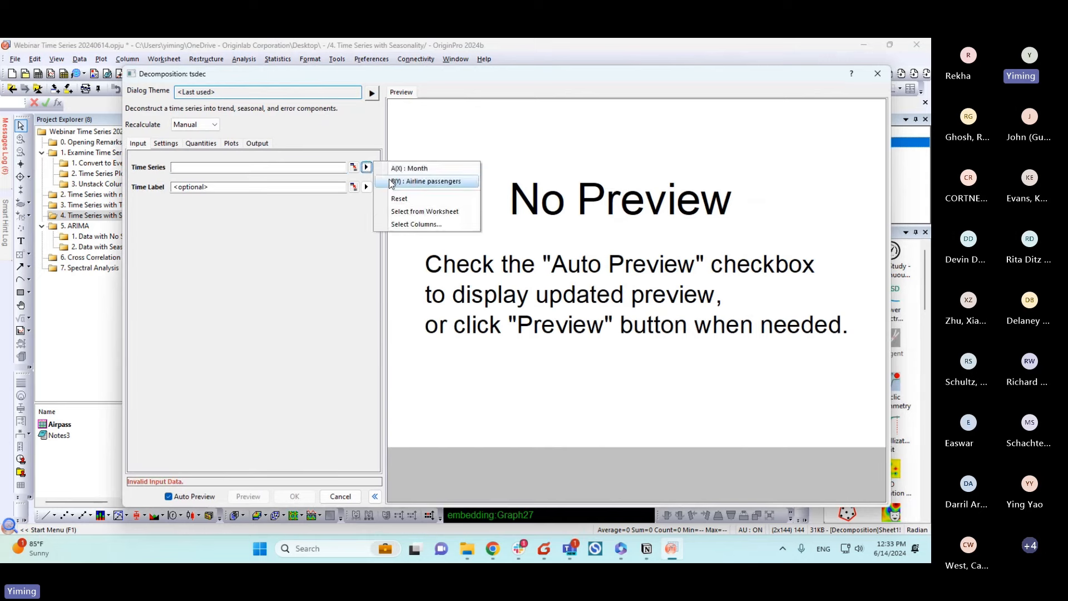
pyautogui.click(423, 182)
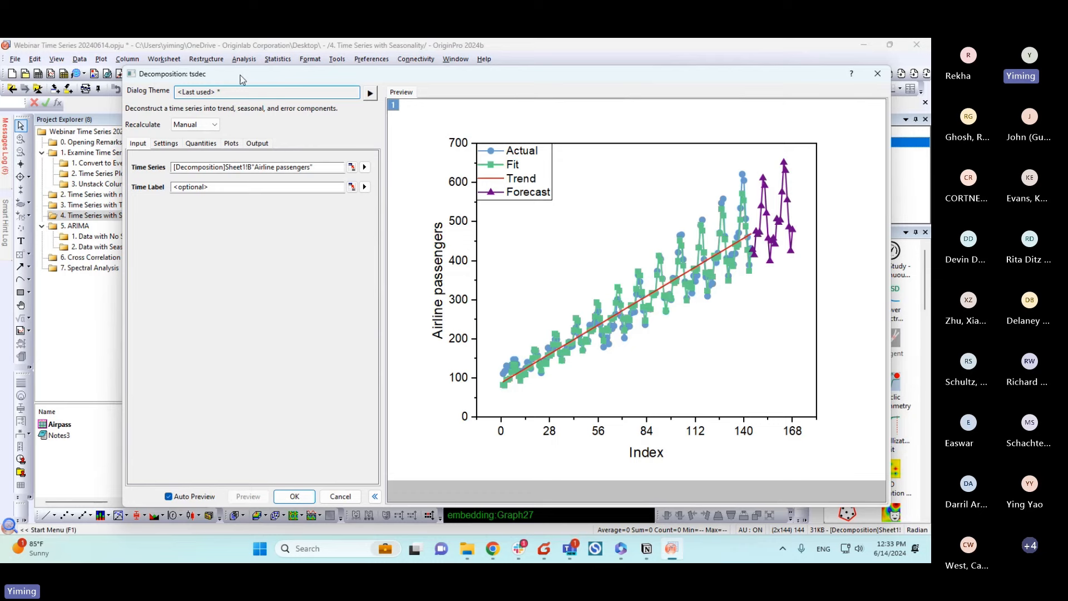
# Step: Set the decomposition's time label to the Month column
pyautogui.moveTo(241, 84); pyautogui.dragTo(399, 92)
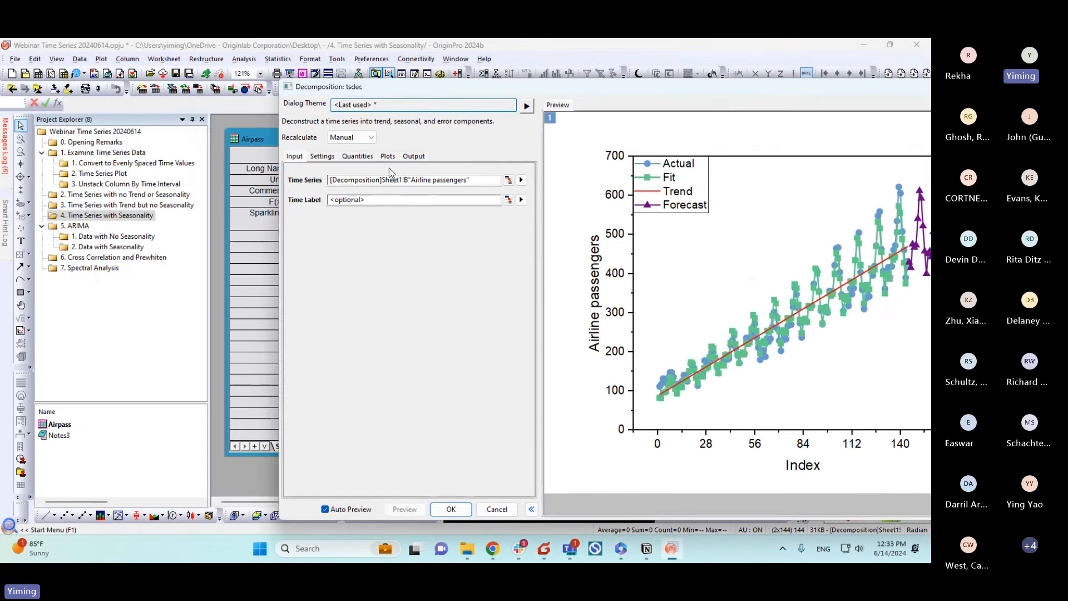
pyautogui.click(521, 199)
pyautogui.click(554, 201)
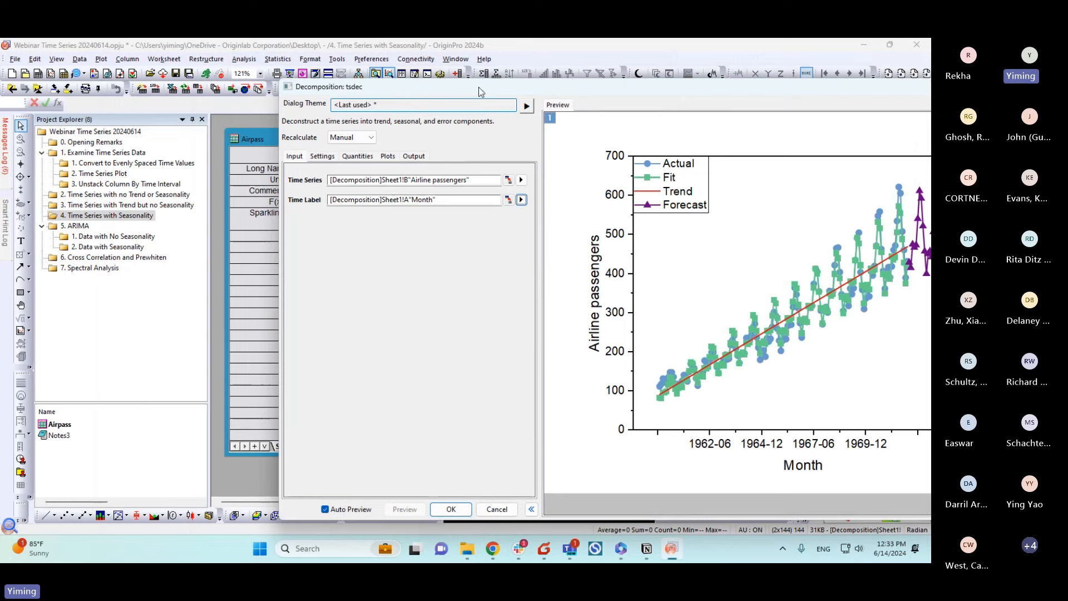
pyautogui.moveTo(481, 92); pyautogui.dragTo(317, 87)
# Step: Try the Additive model type in the decomposition preview, switch back to Multiplicative, and check the number of forecasts
pyautogui.click(159, 152)
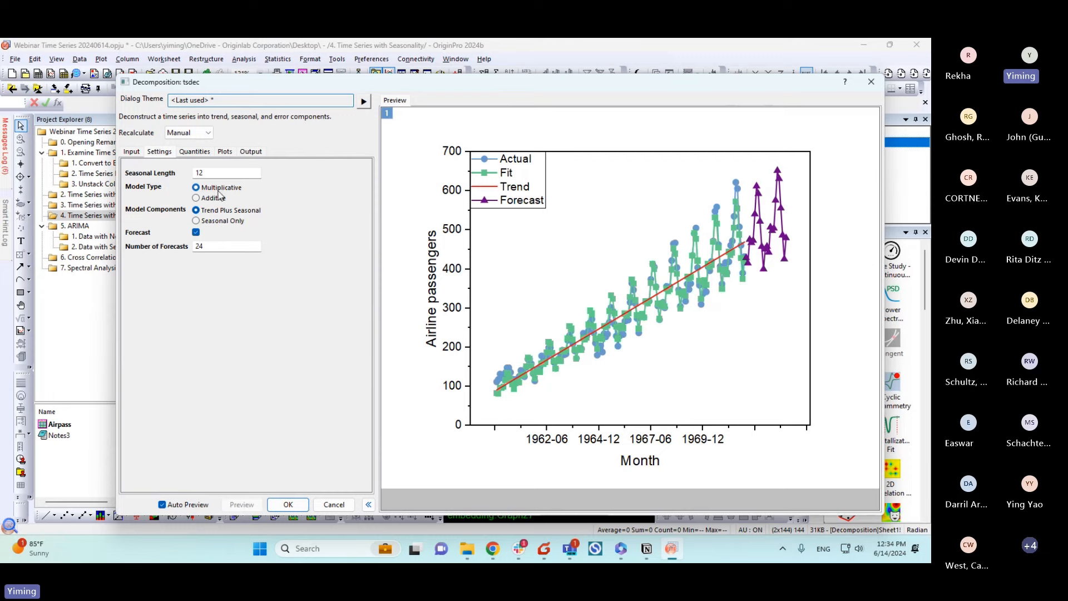
pyautogui.click(196, 198)
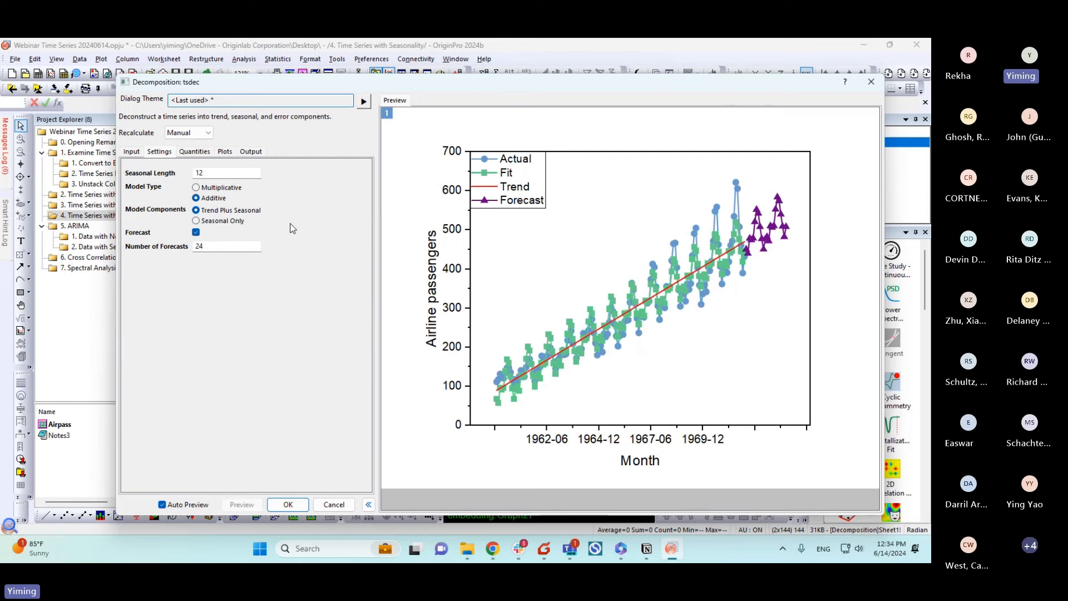
pyautogui.click(209, 189)
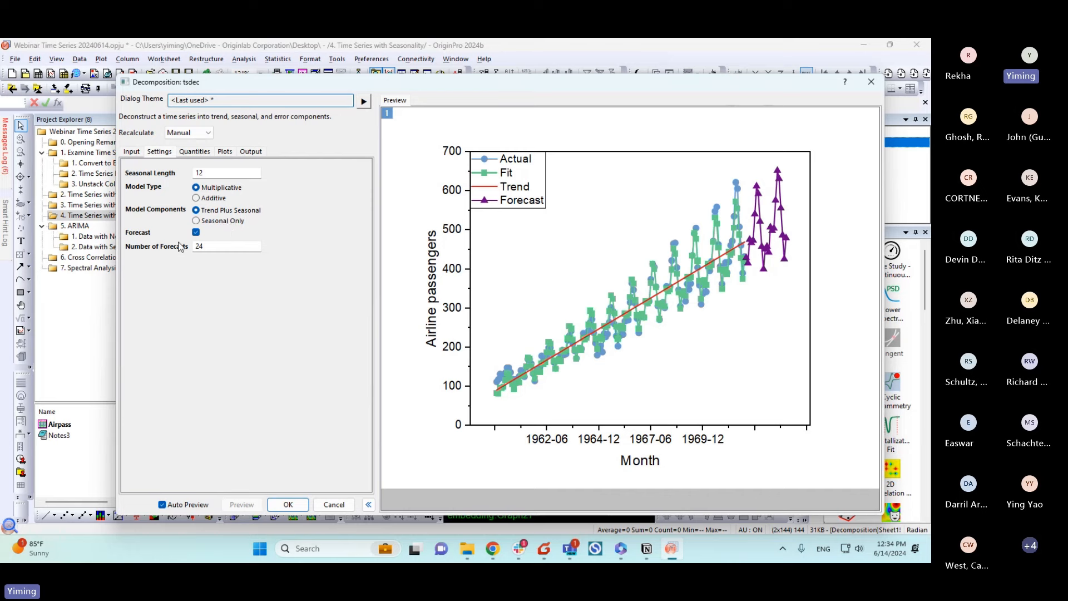
pyautogui.moveTo(203, 249); pyautogui.dragTo(195, 258)
pyautogui.click(215, 247)
pyautogui.click(293, 238)
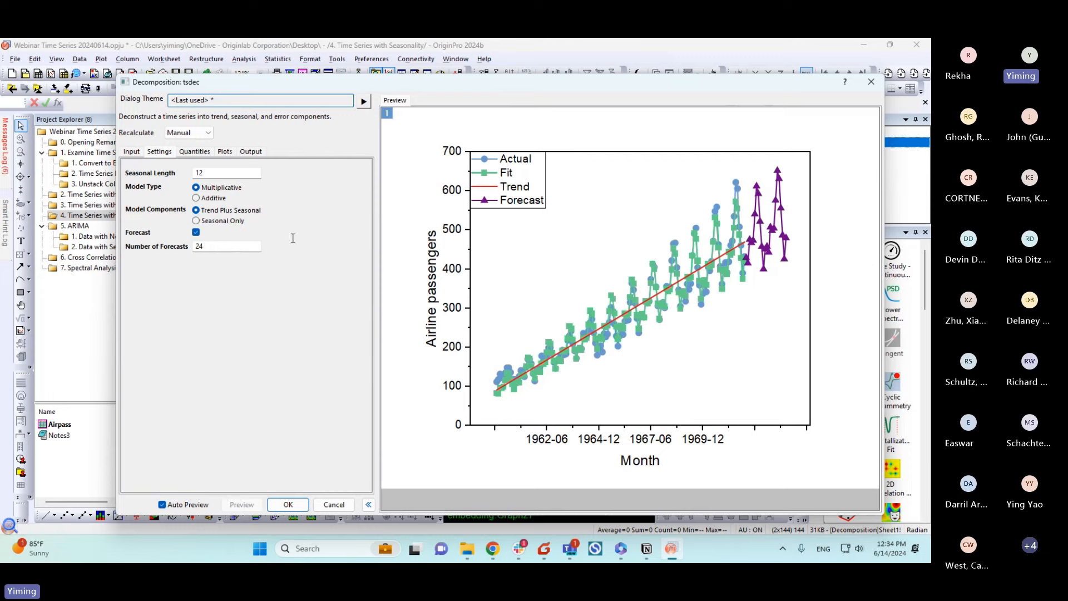
# Step: Review the decomposition's output quantities and plots, and run the analysis
pyautogui.click(195, 153)
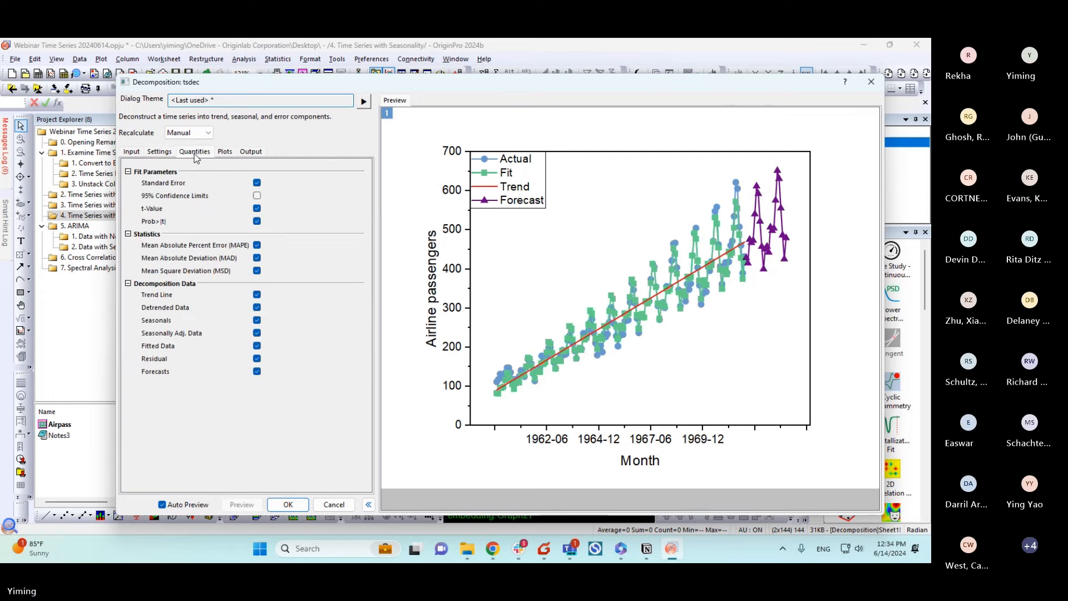
pyautogui.click(226, 157)
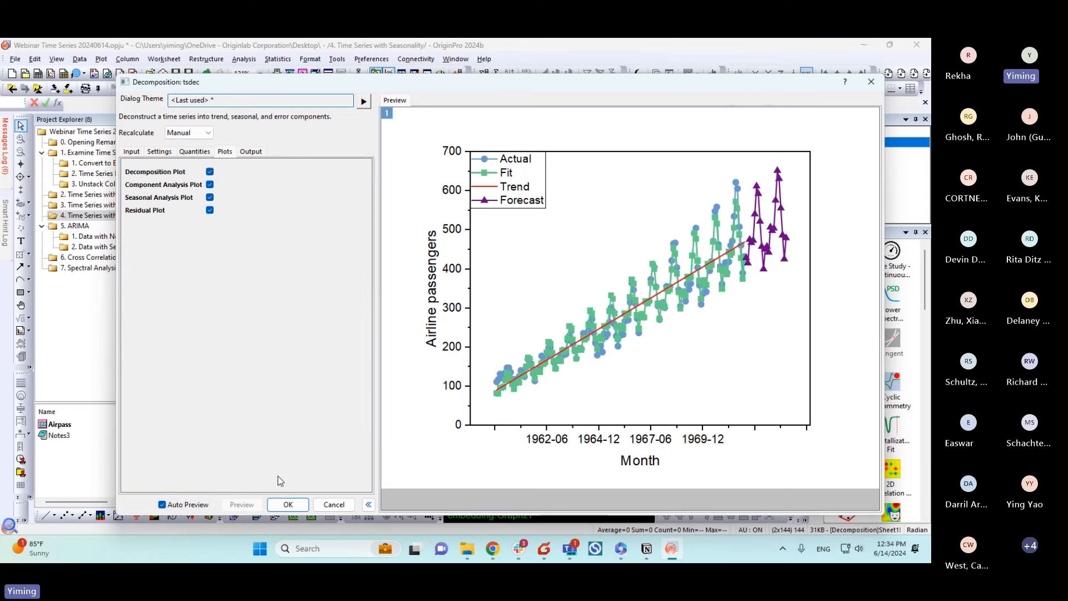
pyautogui.click(288, 505)
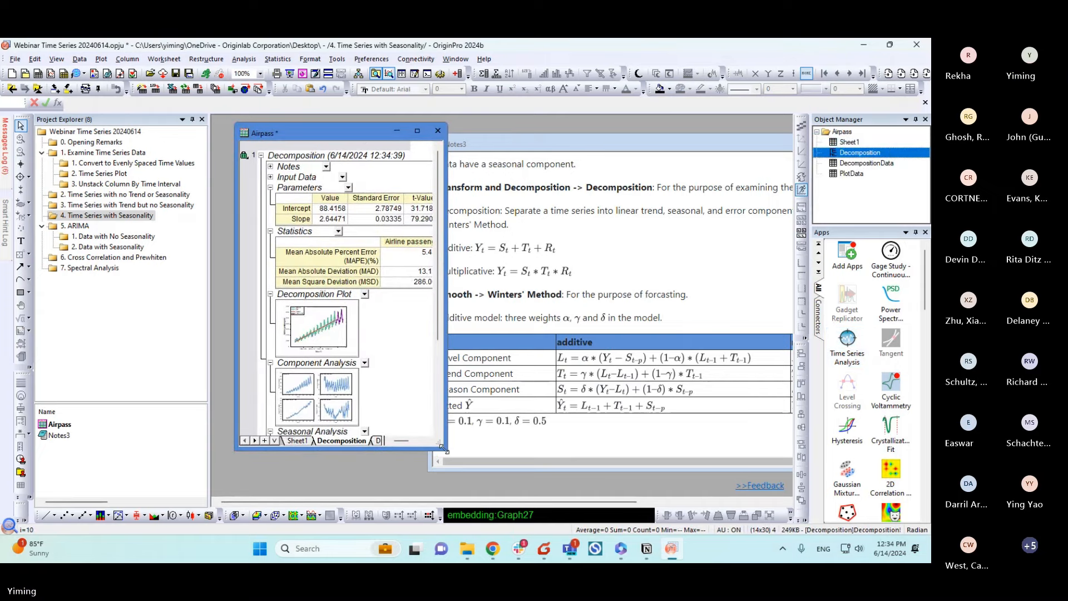
# Step: Enlarge the Decomposition report window and examine the Decomposition Plot in its own graph window
pyautogui.moveTo(444, 448); pyautogui.dragTo(655, 496)
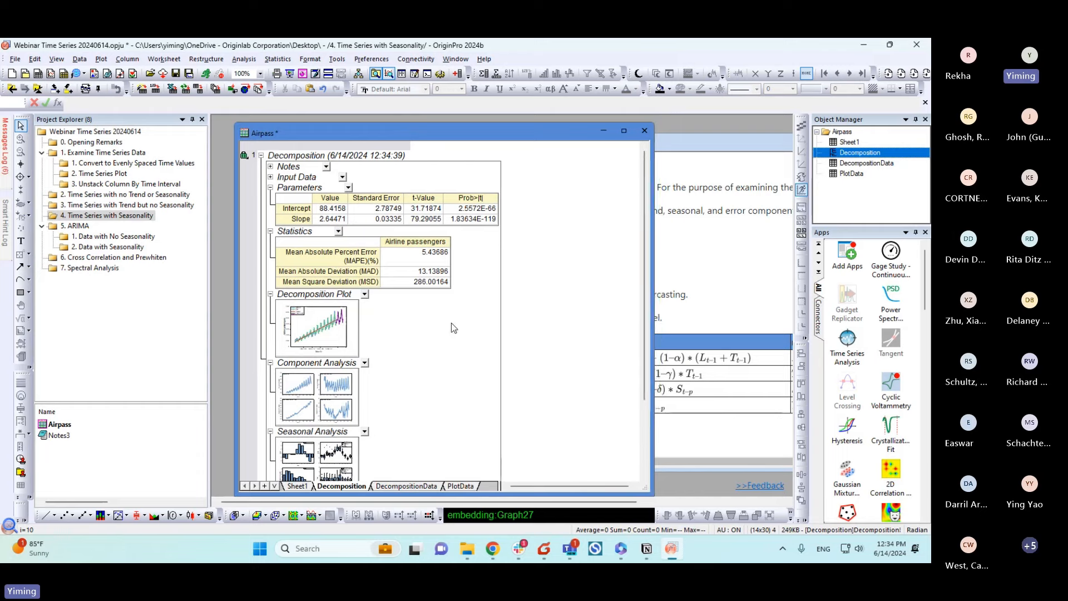
pyautogui.scroll(-1, 452, 325)
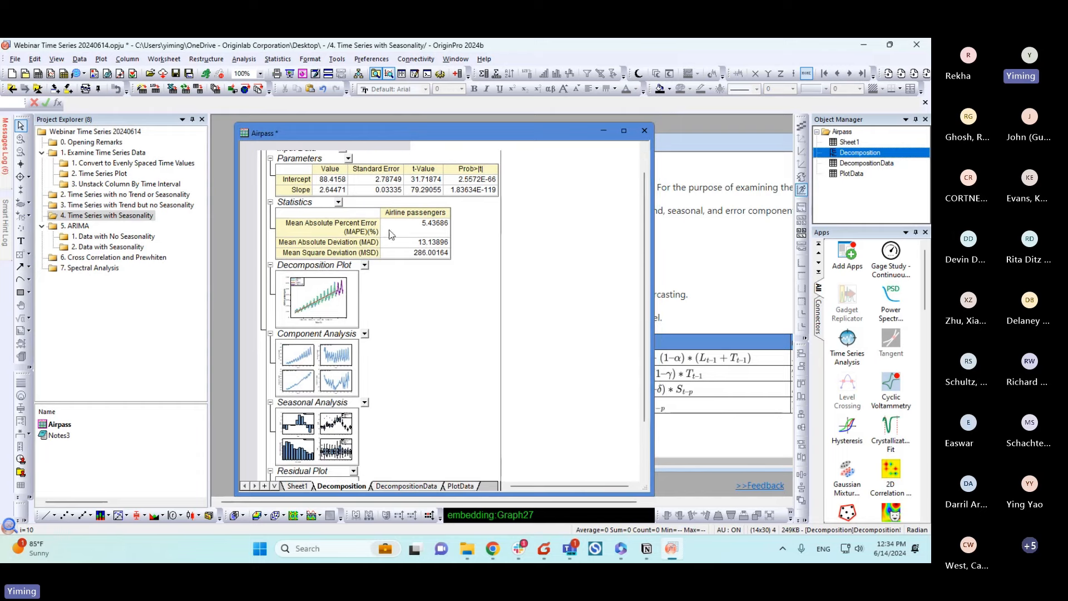
pyautogui.click(323, 309)
pyautogui.doubleClick(323, 308)
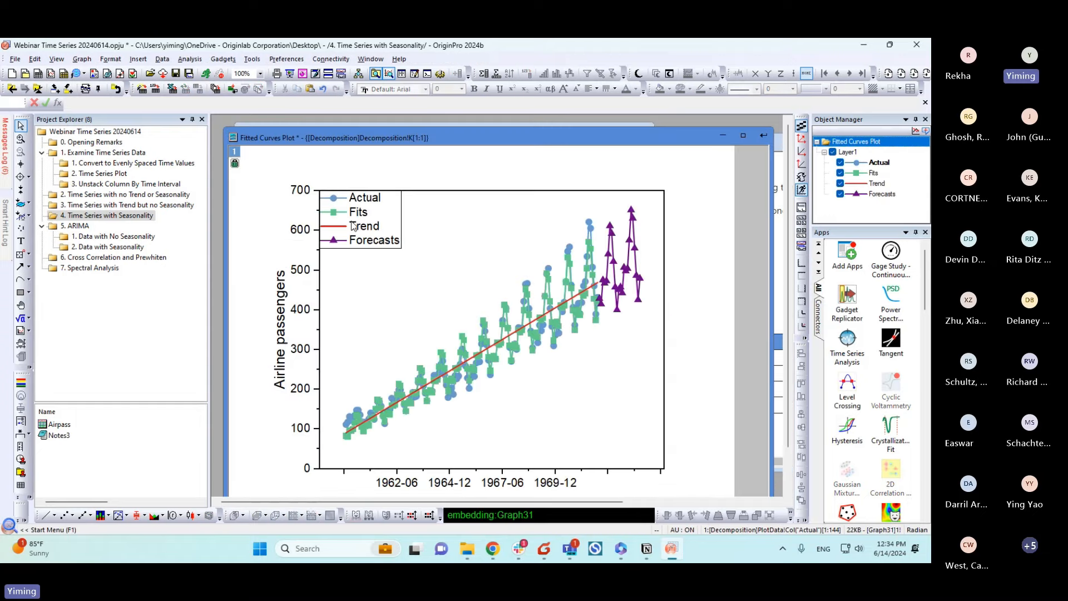
pyautogui.moveTo(225, 128); pyautogui.dragTo(273, 176)
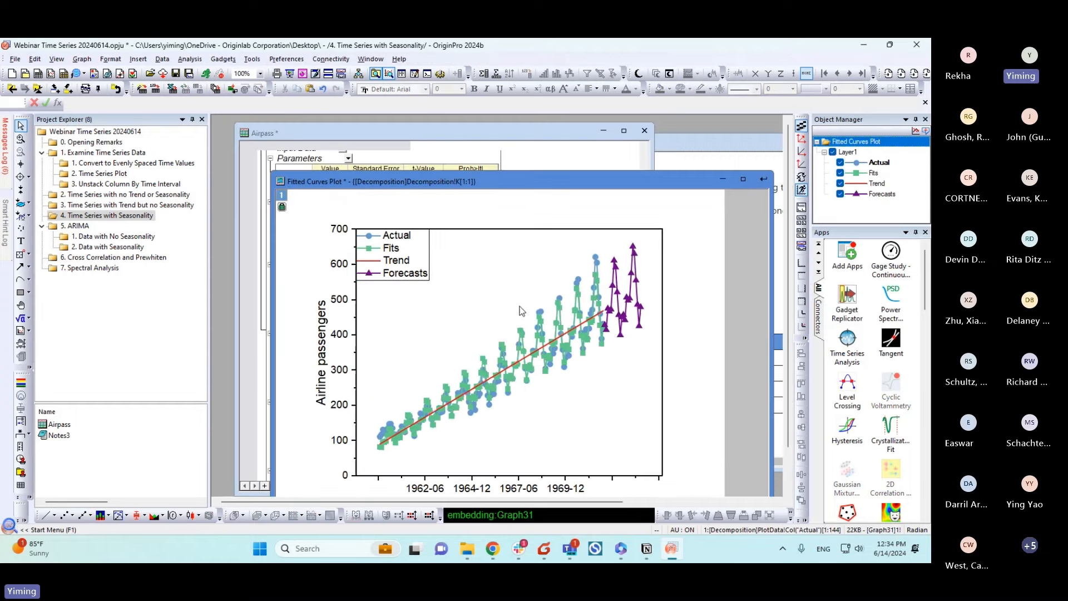
pyautogui.click(760, 184)
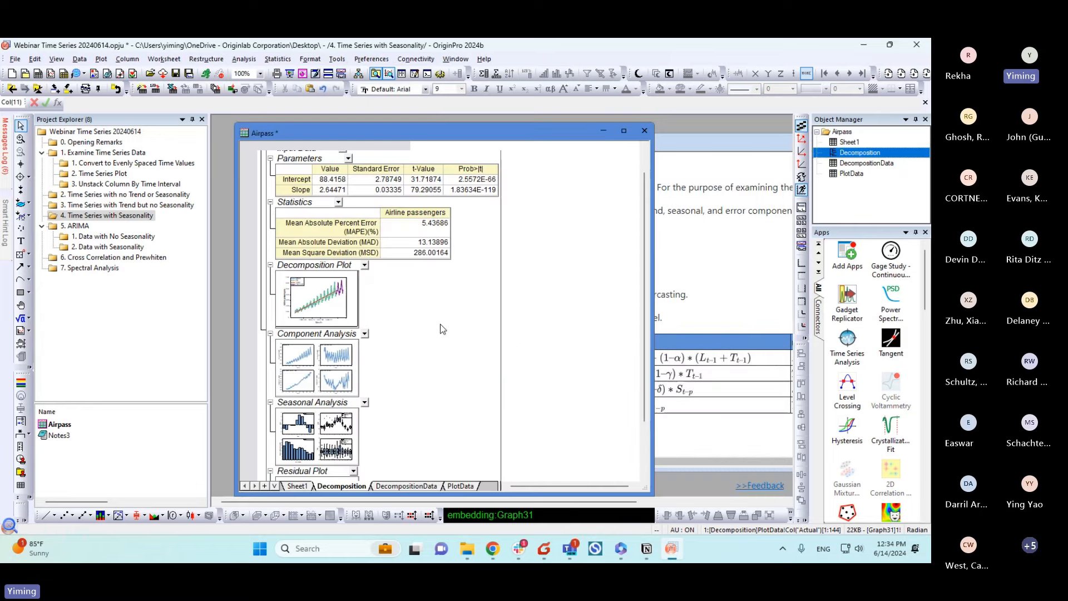
# Step: Open the Component Analysis graph from the report and examine its actual, detrended, seasonally adjusted and residual panels
pyautogui.scroll(-5, 436, 316)
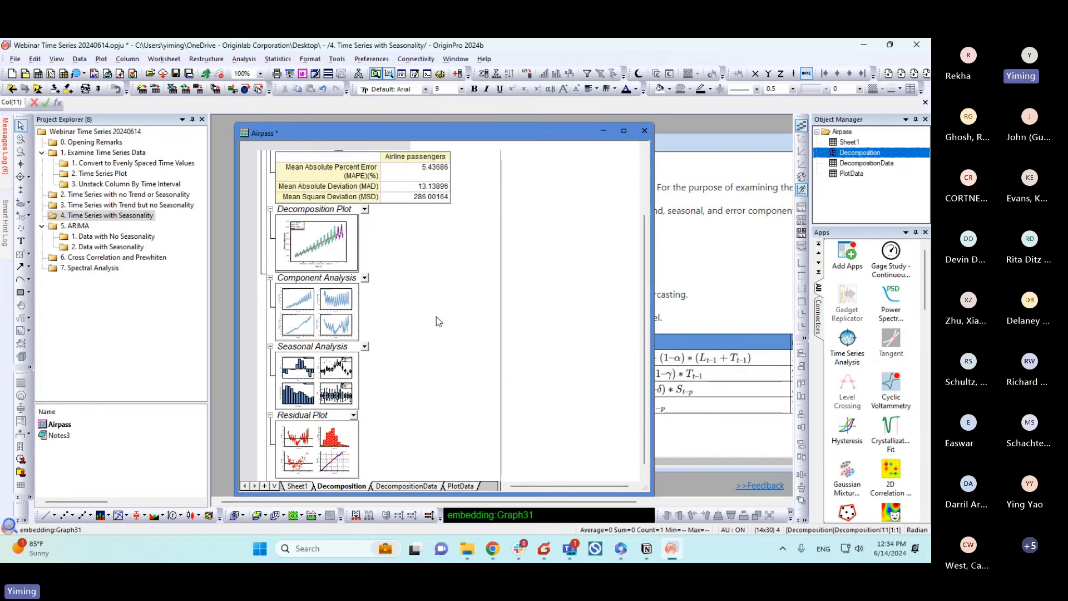
pyautogui.click(320, 300)
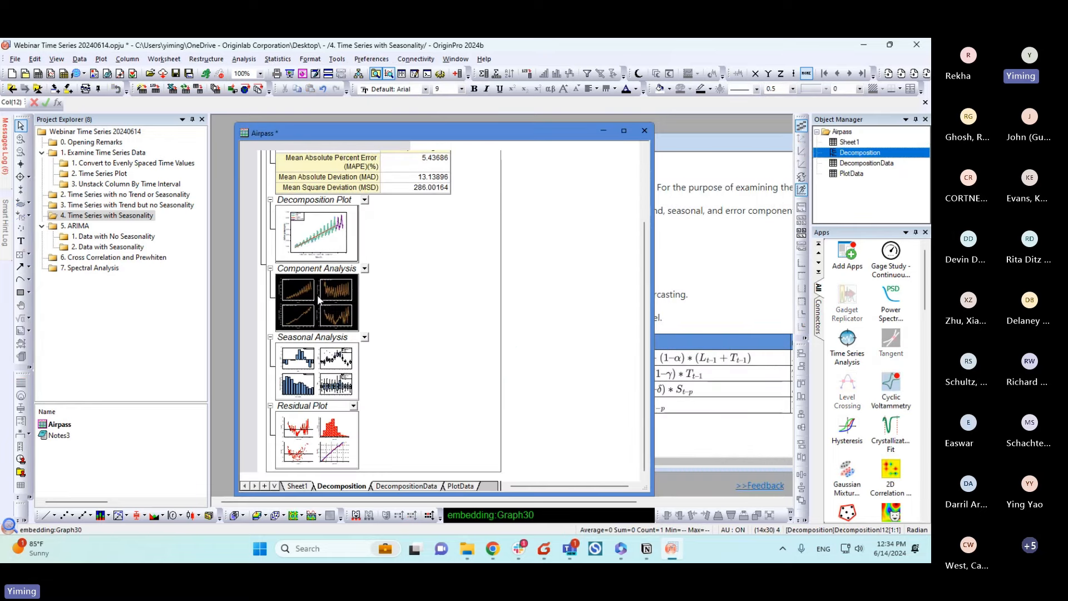
pyautogui.doubleClick(320, 300)
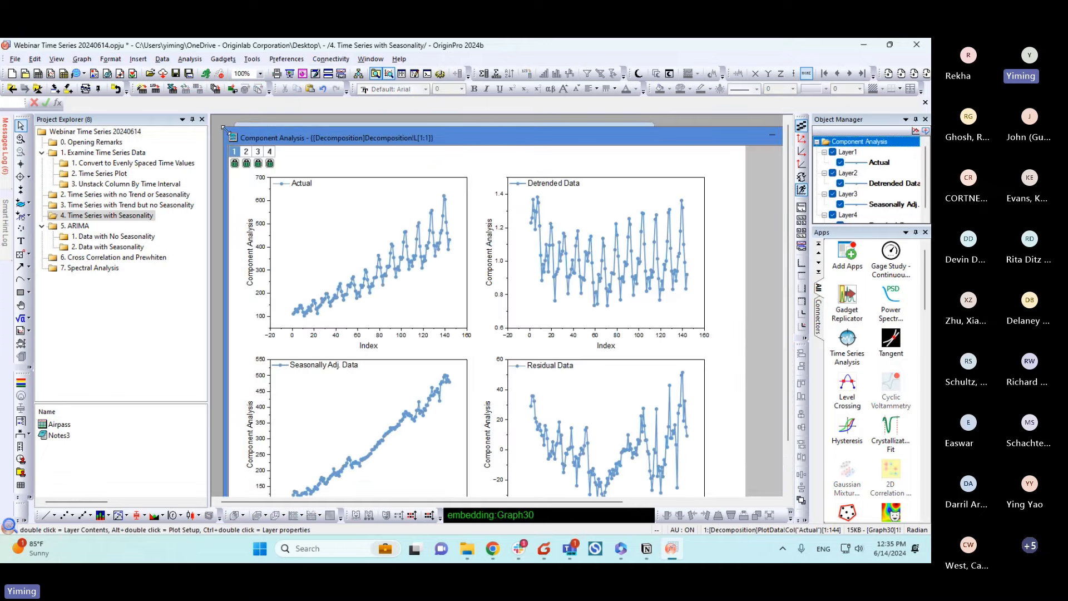
pyautogui.moveTo(225, 130); pyautogui.dragTo(336, 202)
pyautogui.moveTo(433, 212); pyautogui.dragTo(320, 130)
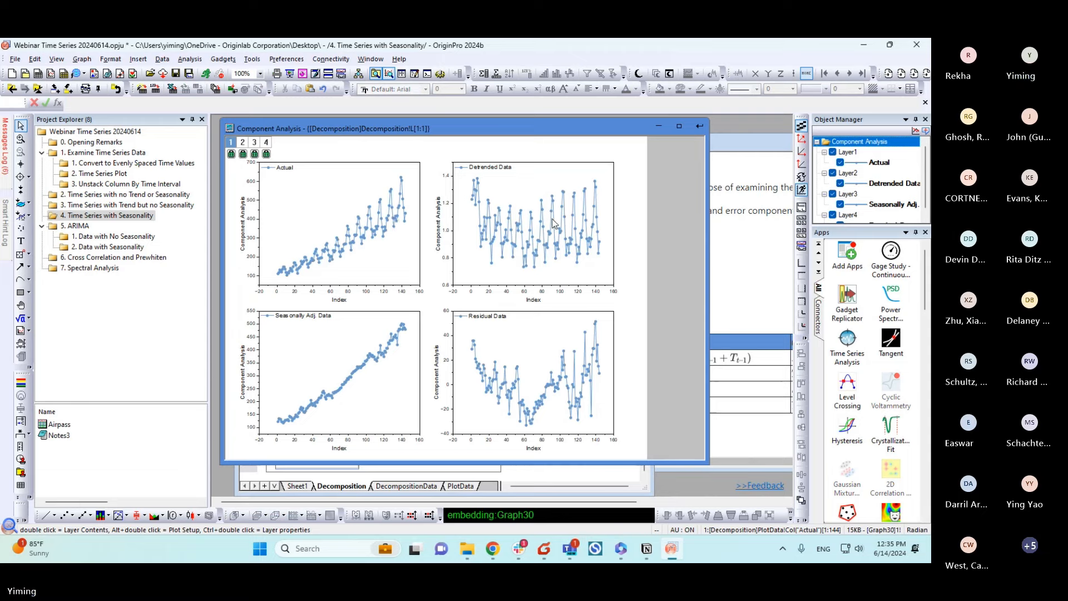
pyautogui.moveTo(487, 223)
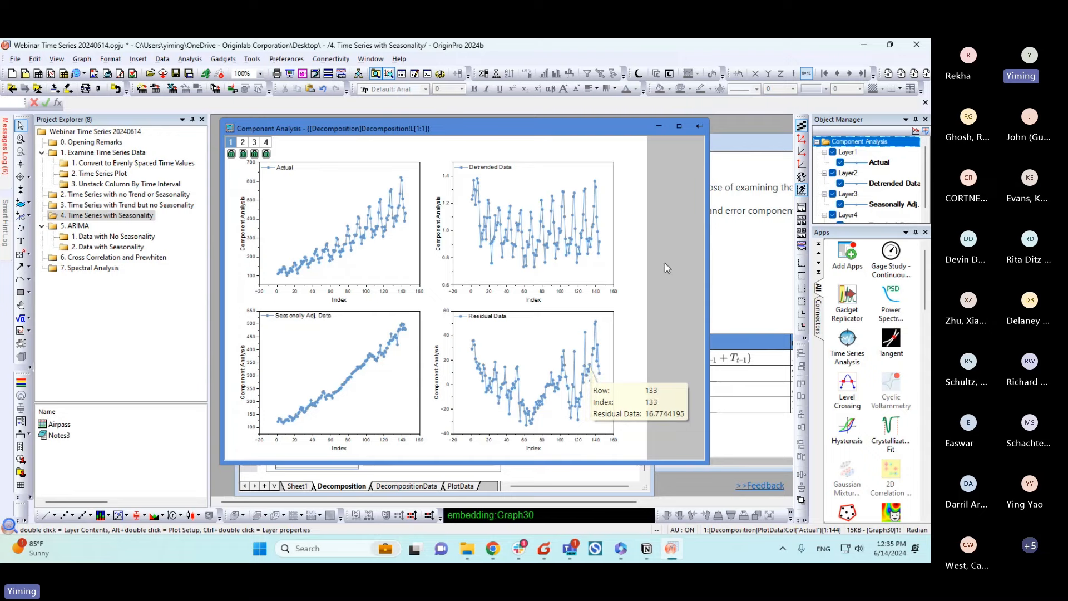
pyautogui.click(700, 126)
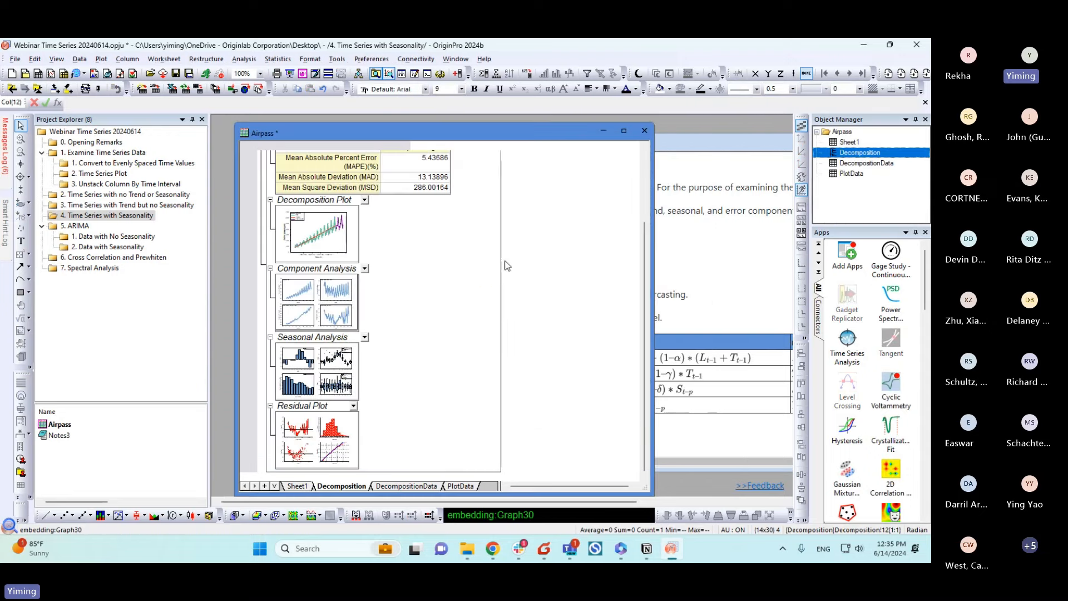
# Step: Open the Seasonal Analysis graph from the Decomposition report, examine its four panels, and put it back into the report
pyautogui.doubleClick(305, 388)
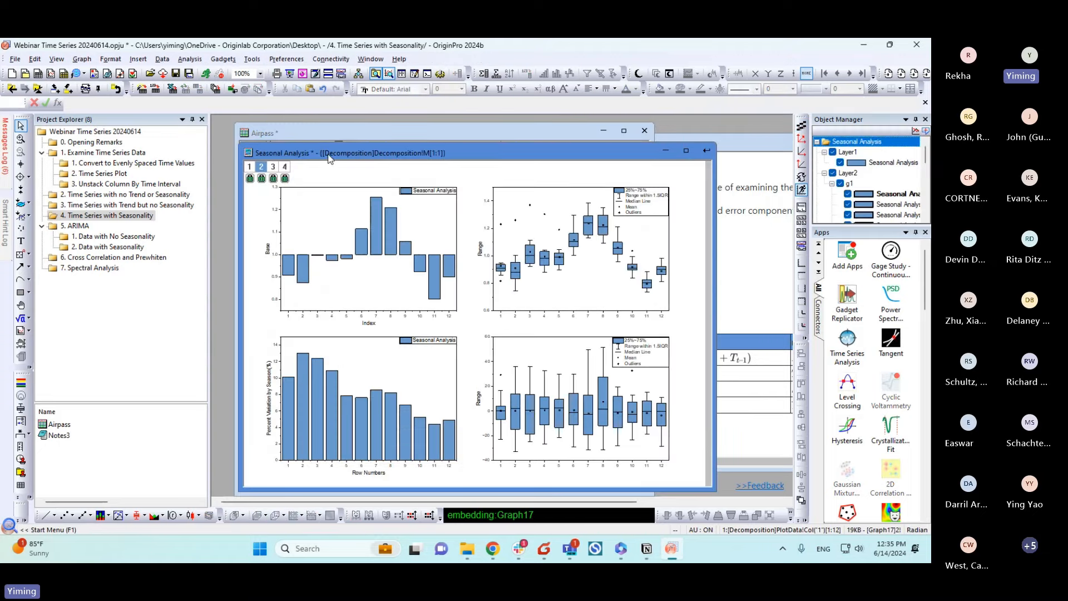
pyautogui.moveTo(328, 158); pyautogui.dragTo(321, 148)
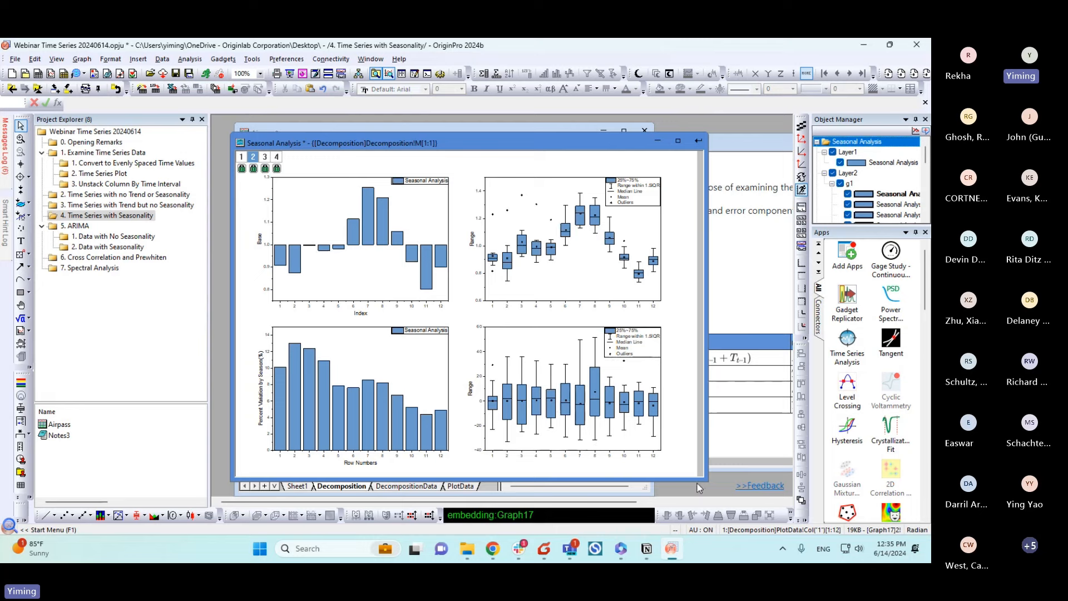
pyautogui.moveTo(706, 479); pyautogui.dragTo(668, 463)
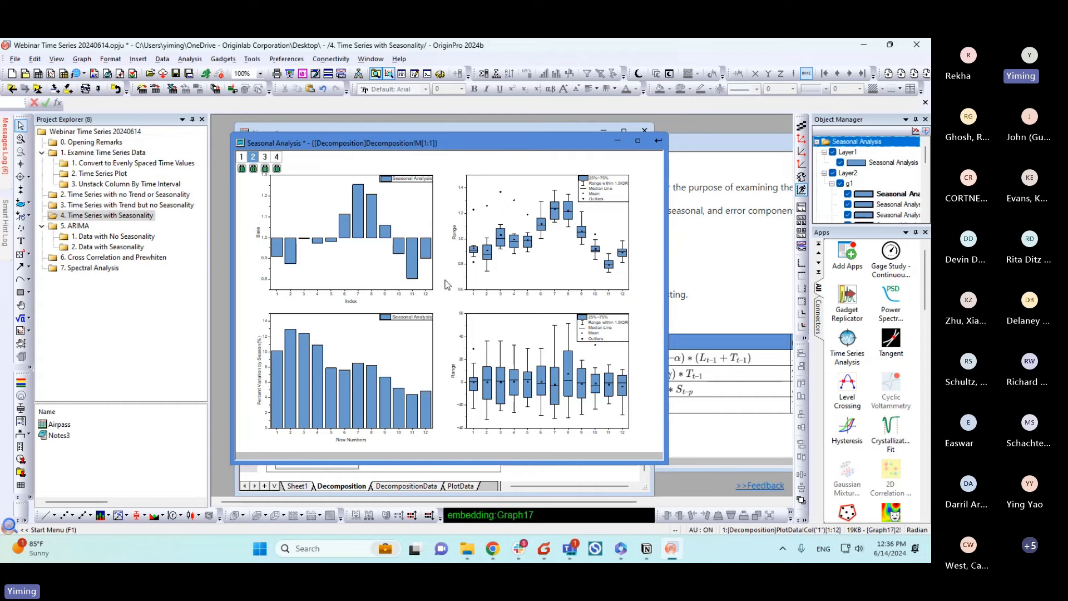
pyautogui.click(658, 140)
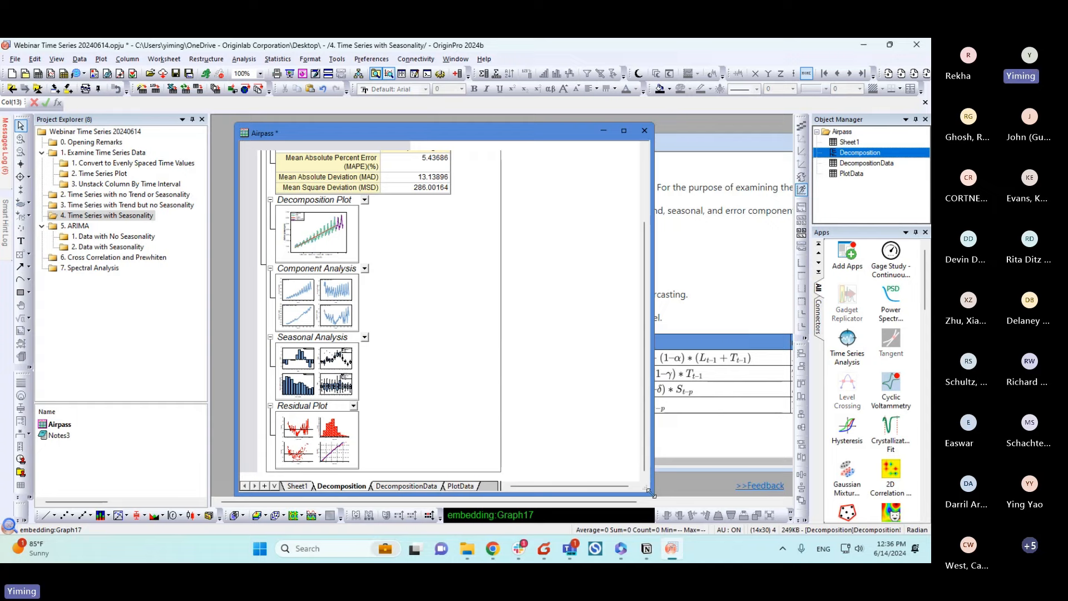
# Step: Shrink the Airpass workbook window and read the Notes3 explanation of decomposition and Winters' Method for additive and multiplicative models
pyautogui.moveTo(651, 492); pyautogui.dragTo(533, 472)
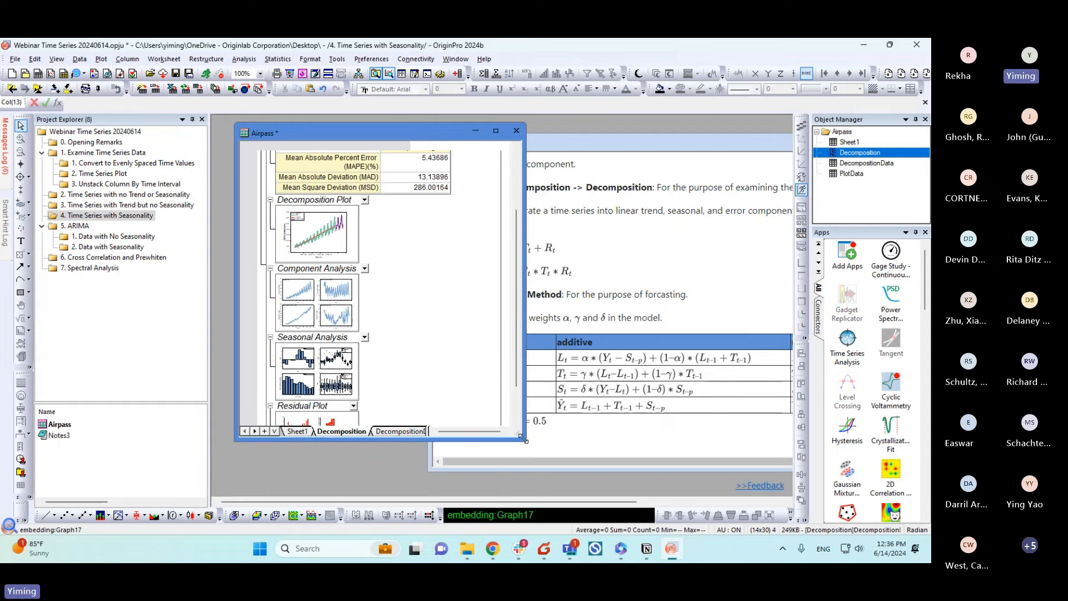
pyautogui.click(613, 243)
pyautogui.moveTo(563, 148); pyautogui.dragTo(467, 149)
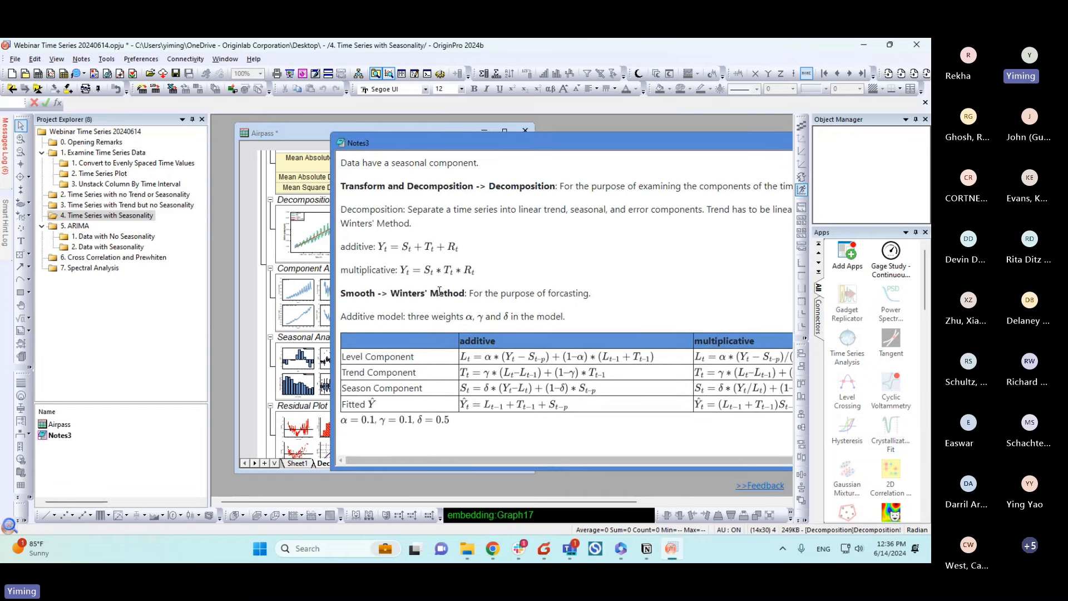
pyautogui.moveTo(433, 142); pyautogui.dragTo(493, 144)
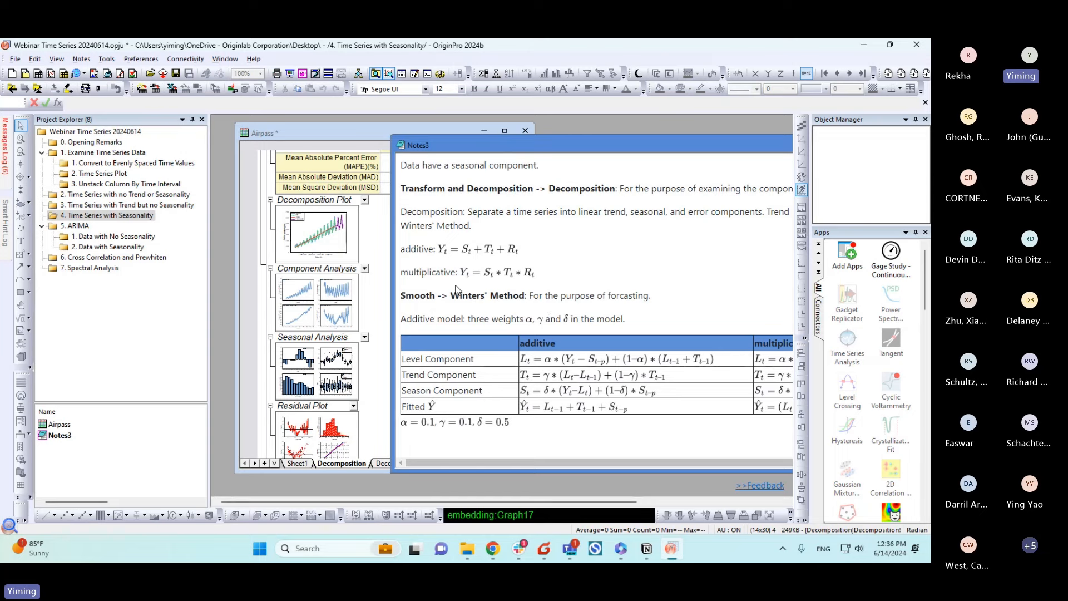
pyautogui.moveTo(483, 145); pyautogui.dragTo(456, 141)
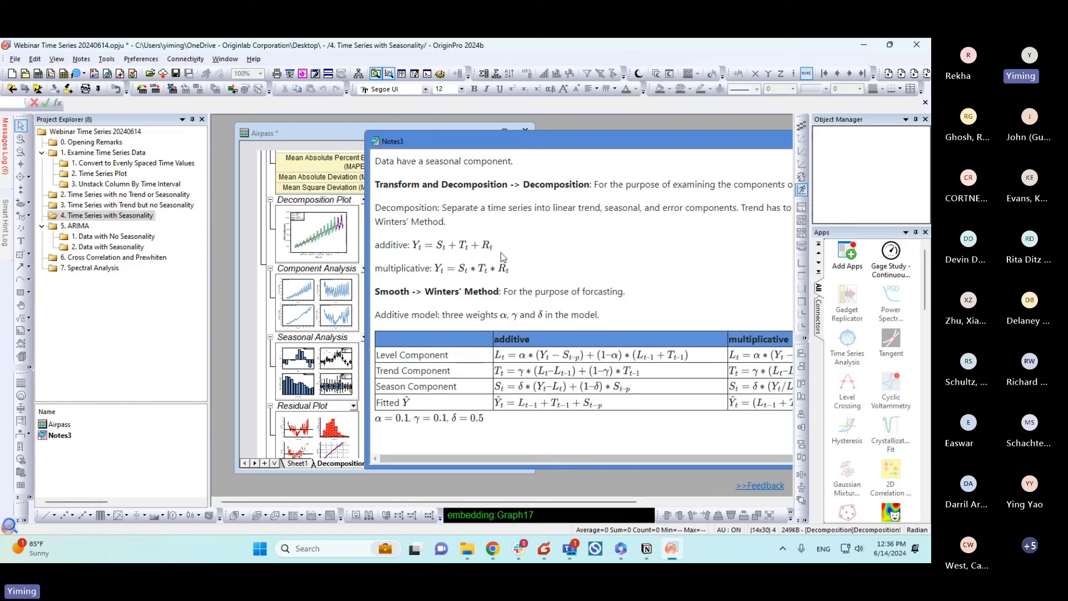
pyautogui.moveTo(525, 145); pyautogui.dragTo(382, 154)
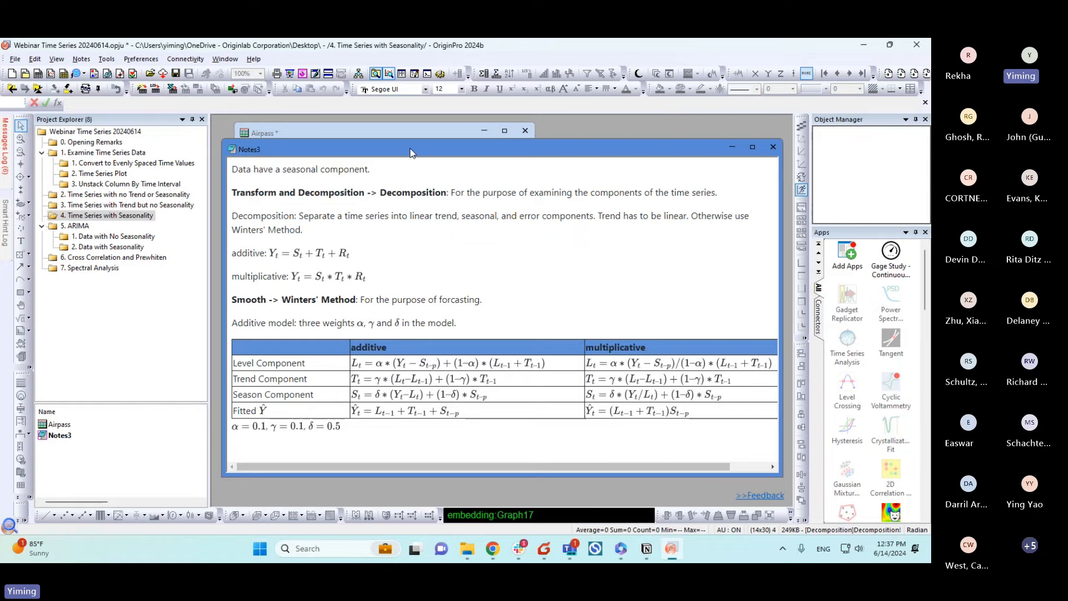
pyautogui.moveTo(412, 153); pyautogui.dragTo(582, 163)
# Step: Start Winter's Method smoothing on the Airline passengers column of Sheet1, using the Month column as the time label
pyautogui.click(380, 323)
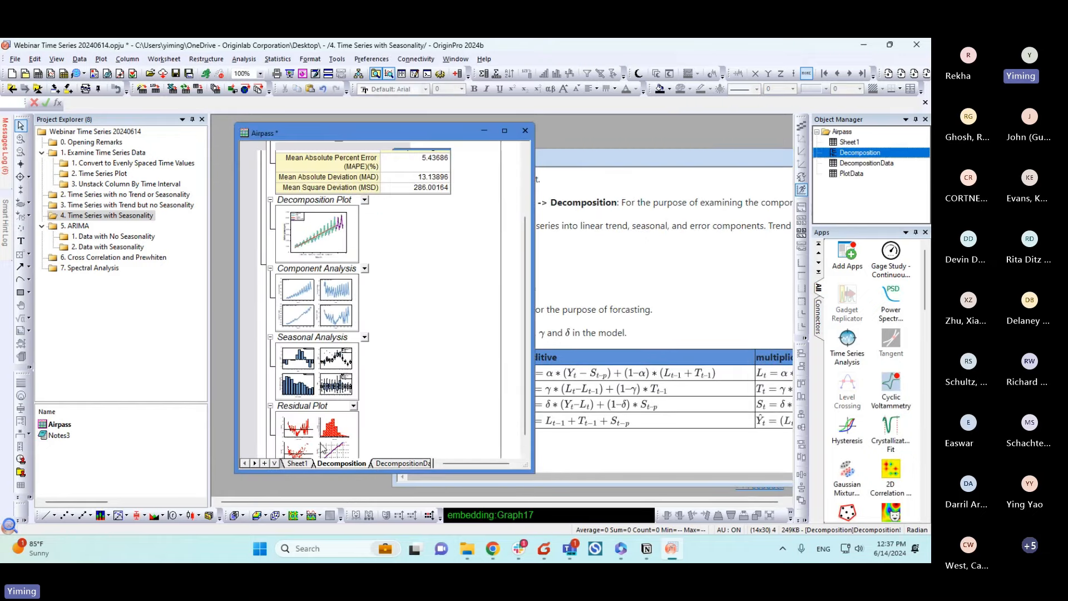
pyautogui.click(306, 463)
pyautogui.click(372, 149)
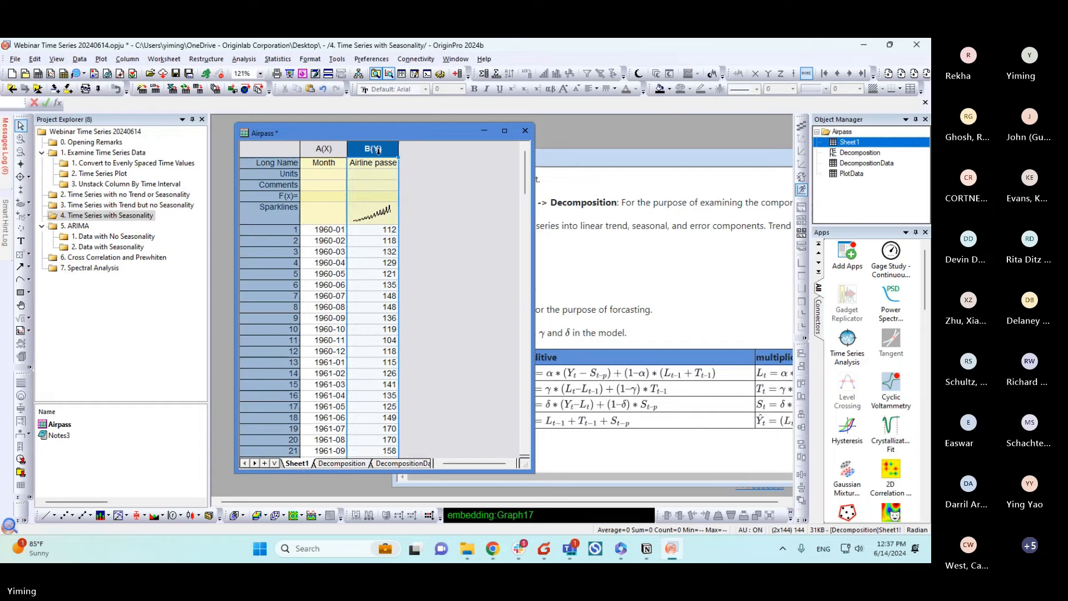
pyautogui.click(847, 342)
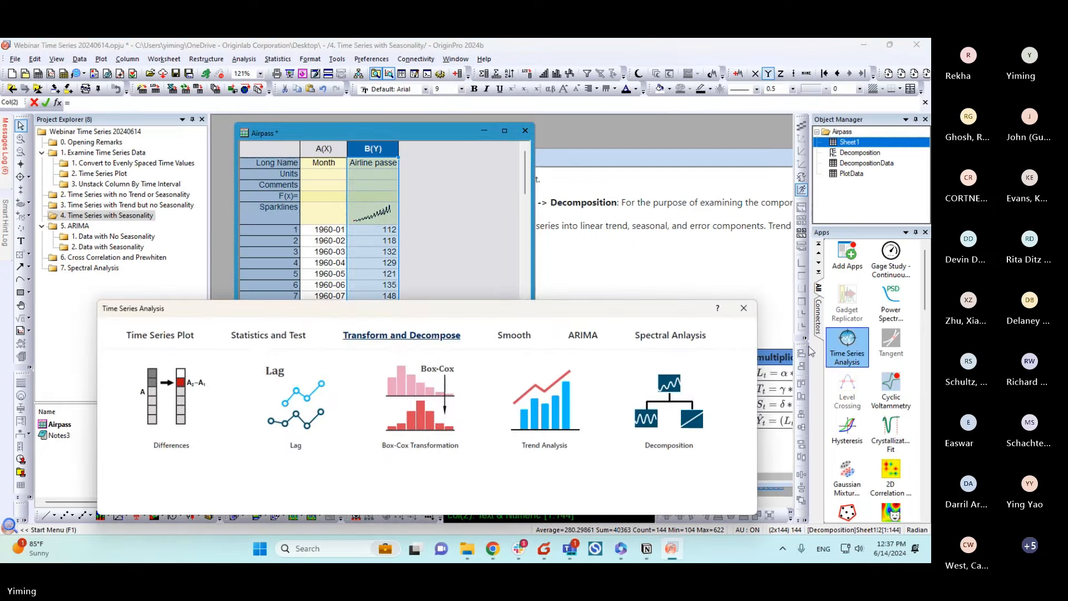
pyautogui.moveTo(460, 306); pyautogui.dragTo(446, 133)
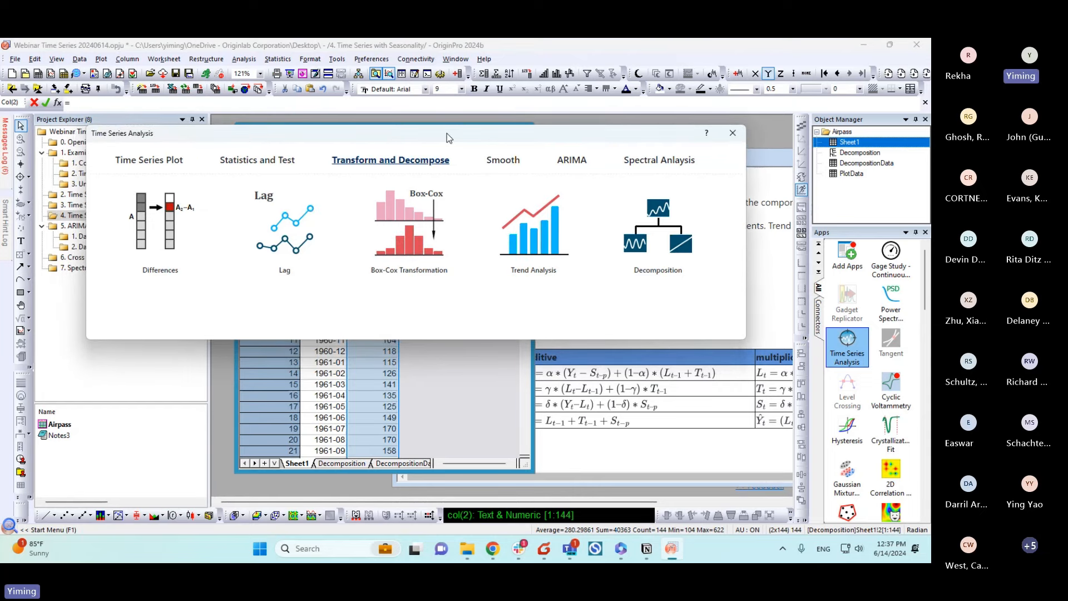
pyautogui.moveTo(446, 133); pyautogui.dragTo(451, 156)
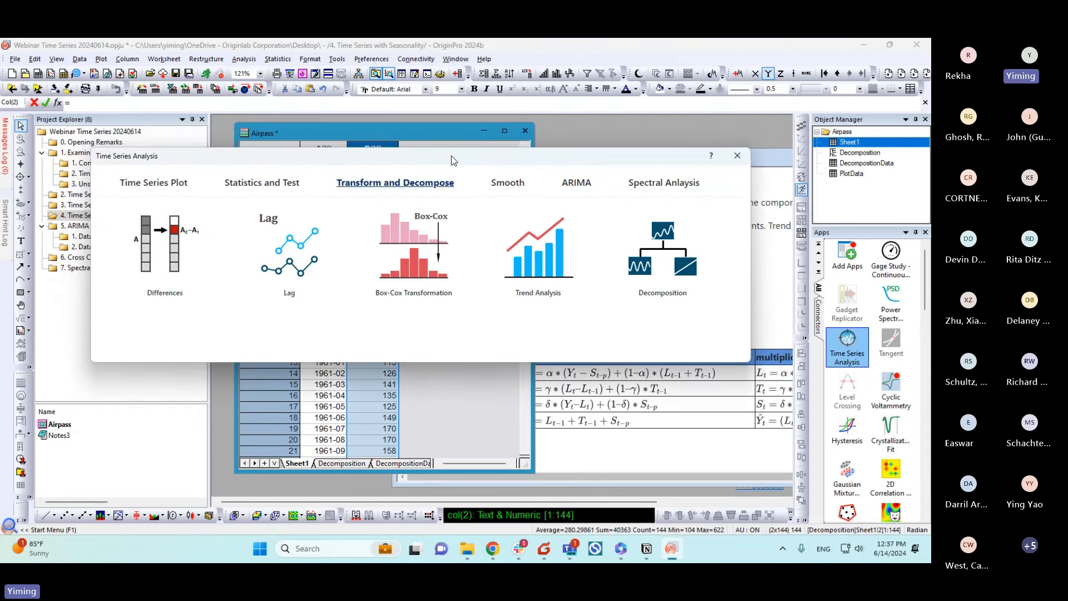
pyautogui.click(501, 188)
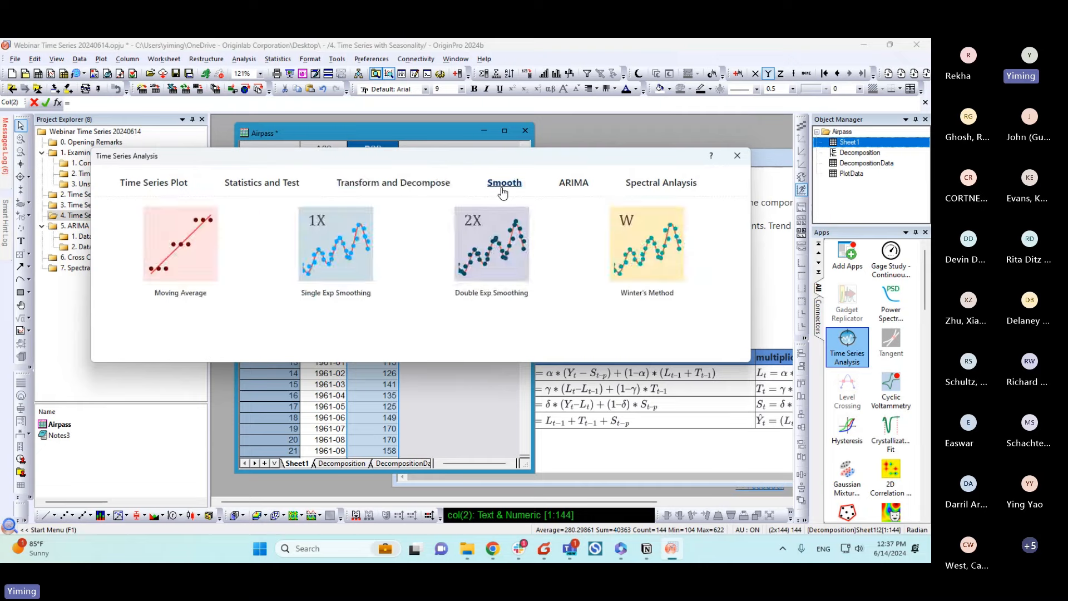
pyautogui.click(648, 252)
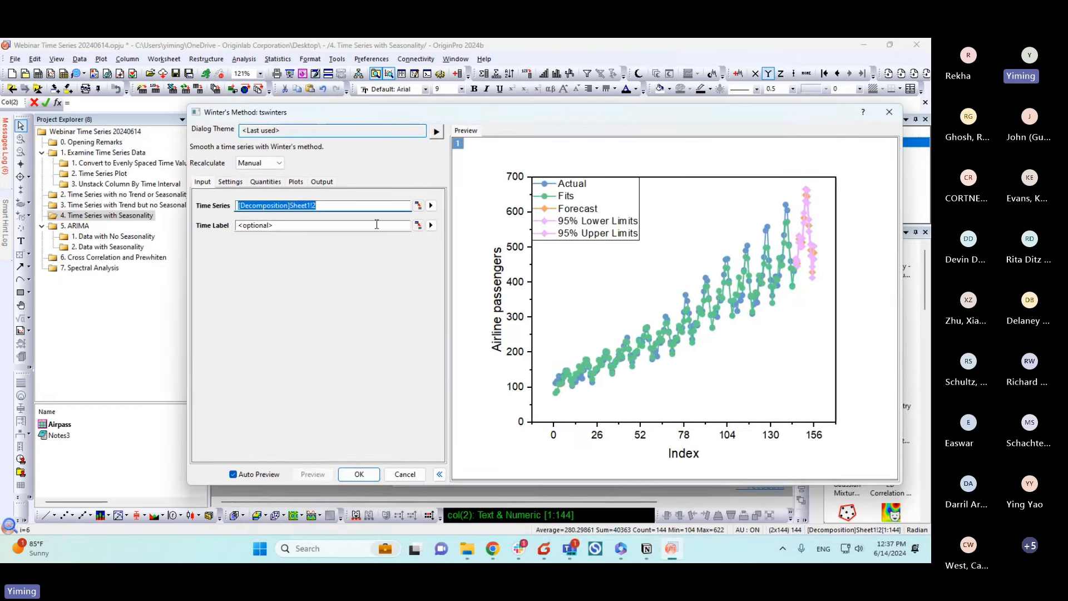
pyautogui.click(431, 226)
pyautogui.click(462, 227)
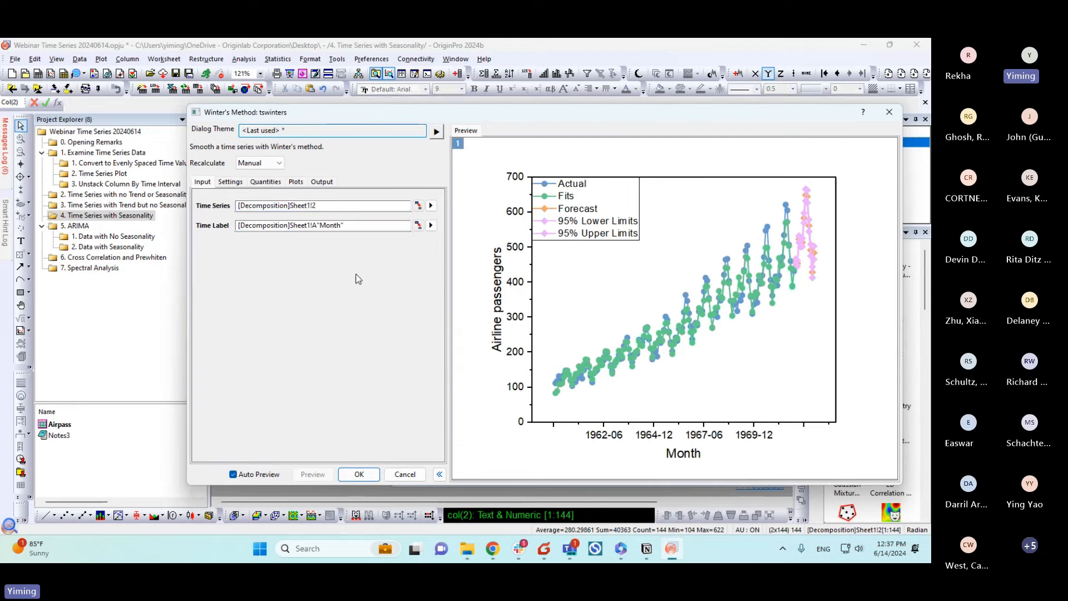
# Step: Set the Winter's Method seasonal weight to 0.5 and the number of forecasts to 24, and run the analysis
pyautogui.click(235, 184)
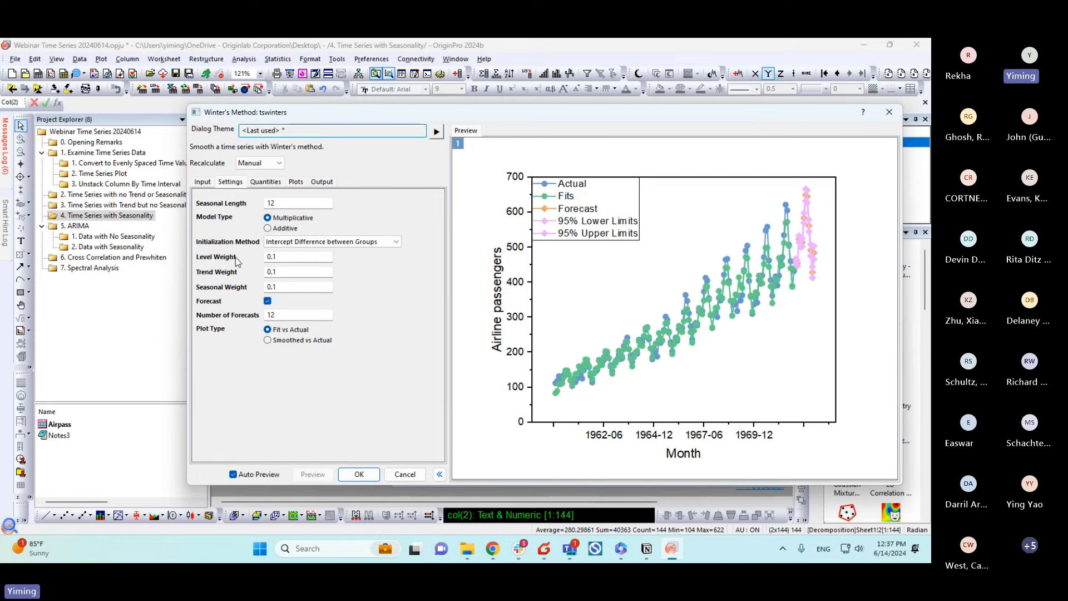
pyautogui.click(290, 288)
pyautogui.click(358, 304)
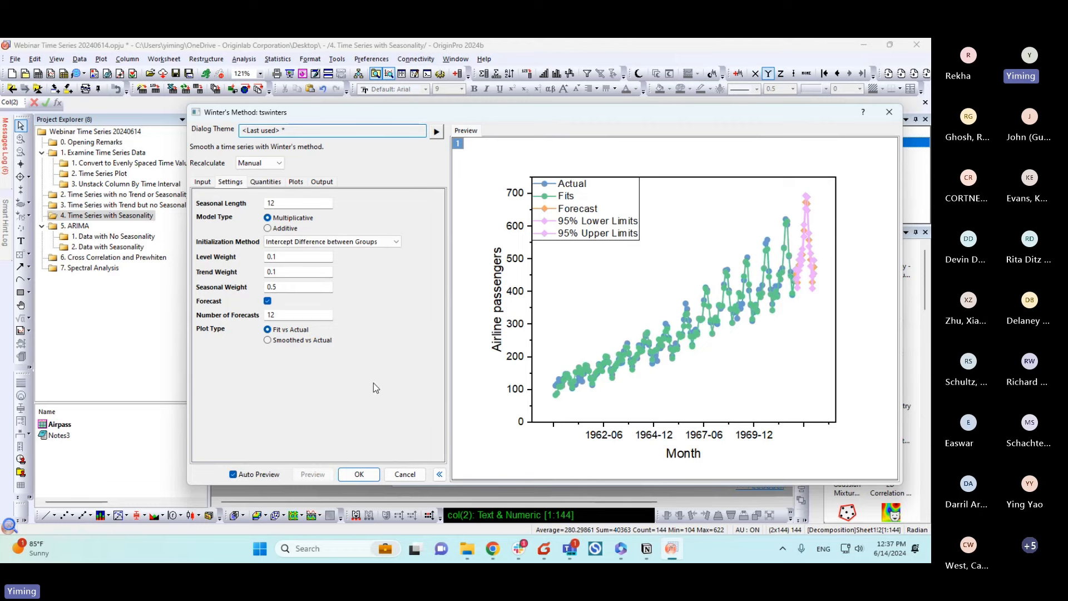
pyautogui.doubleClick(285, 313)
pyautogui.write('24')
pyautogui.click(359, 475)
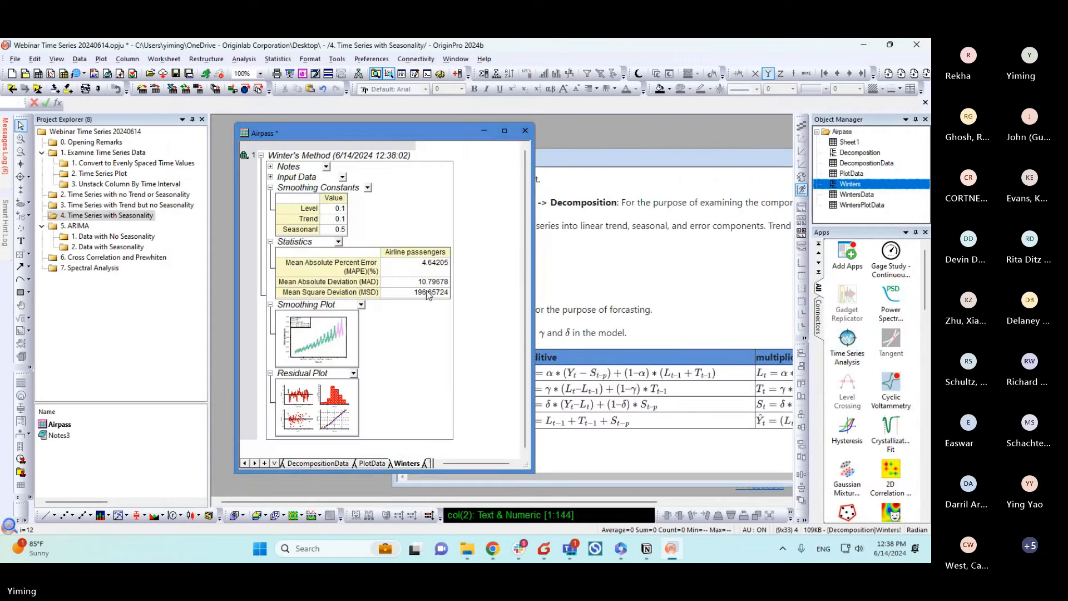
# Step: Open the Smoothing Plot from the Winter's Method report, examine its fits and forecasts, and put it back into the report
pyautogui.click(331, 351)
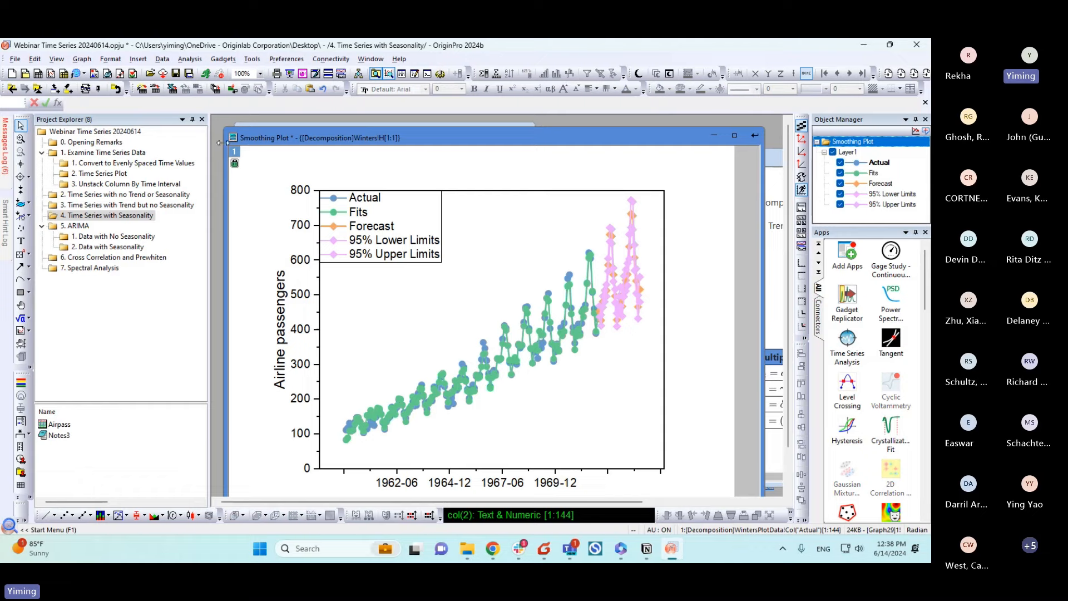
pyautogui.moveTo(225, 129); pyautogui.dragTo(308, 194)
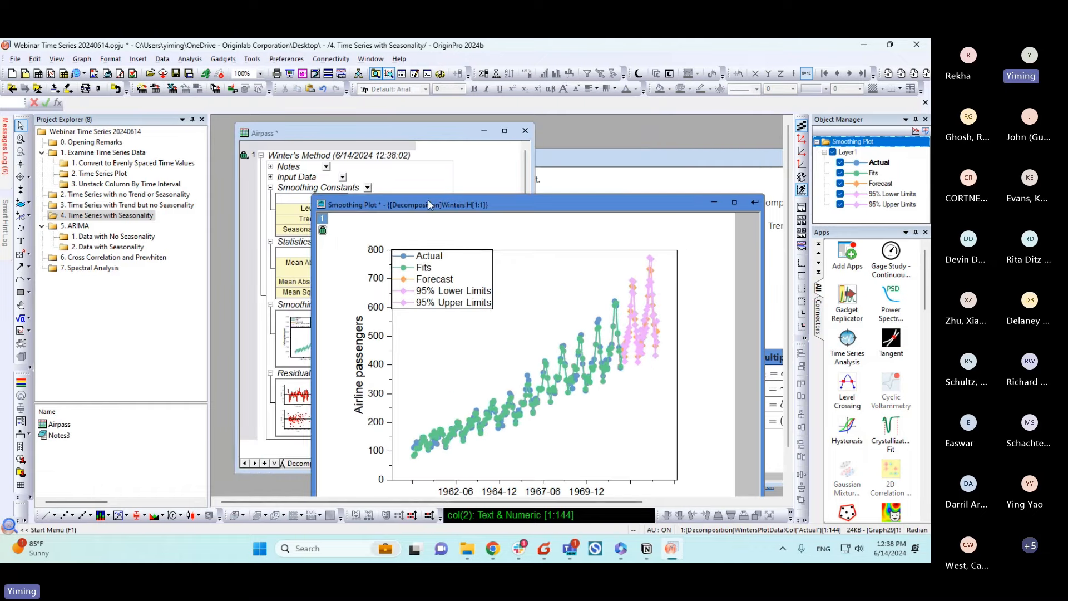
pyautogui.moveTo(765, 179); pyautogui.dragTo(716, 154)
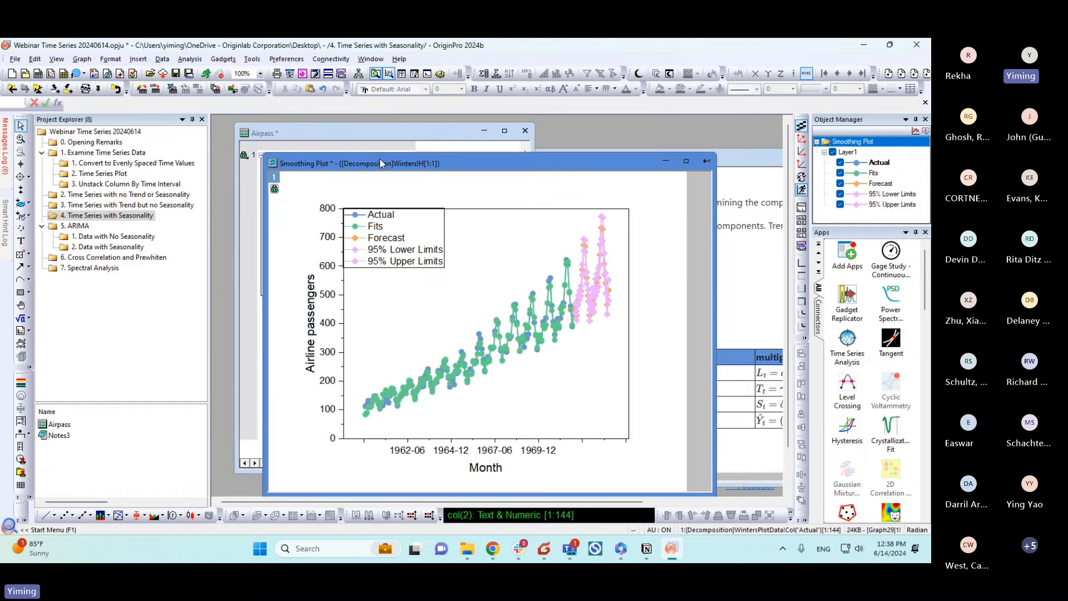
pyautogui.click(707, 161)
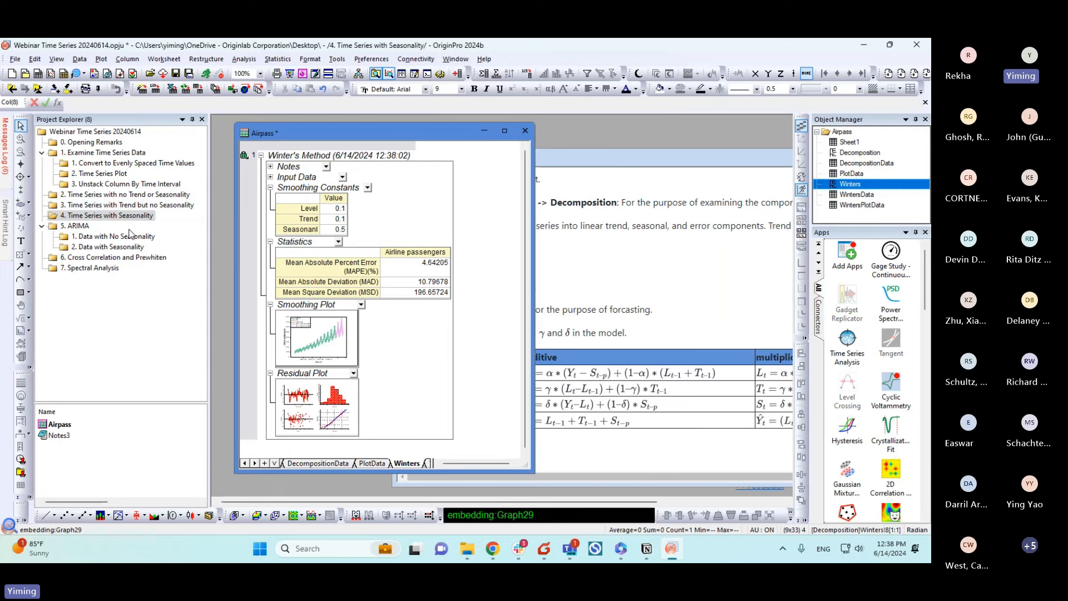
# Step: Open the ARIMA project folder for data with no seasonality and arrange the quarterly US consumption expenditure workbook and its notes side by side
pyautogui.click(130, 314)
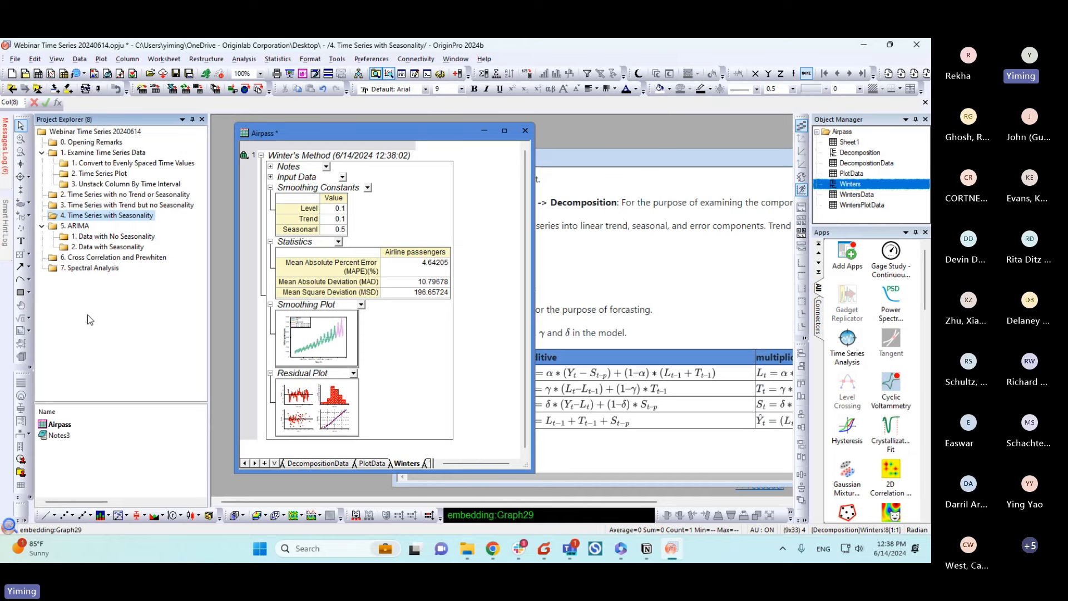
pyautogui.click(112, 236)
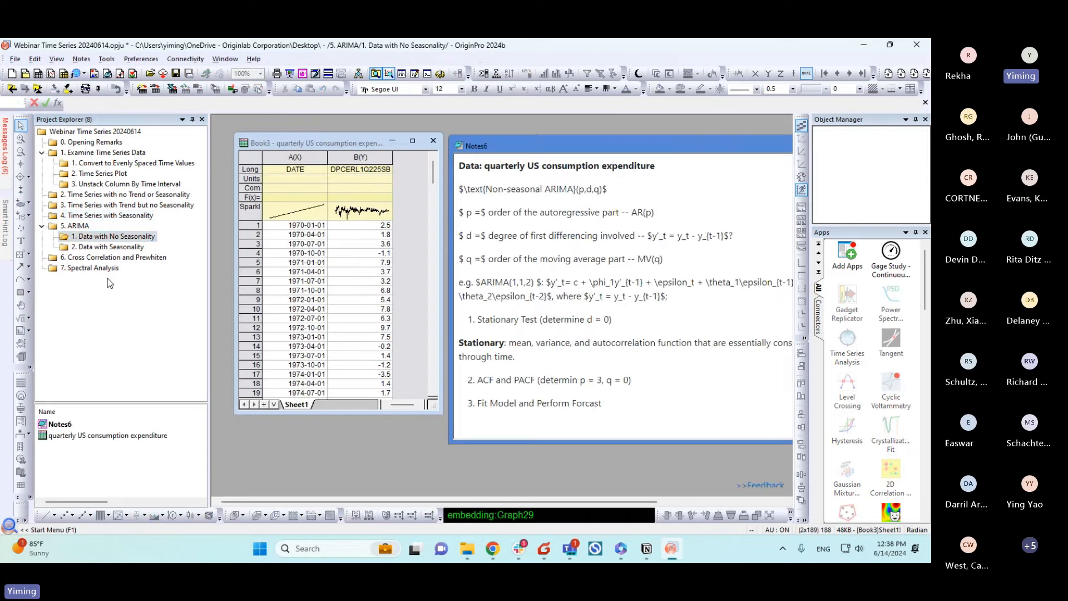
pyautogui.click(438, 410)
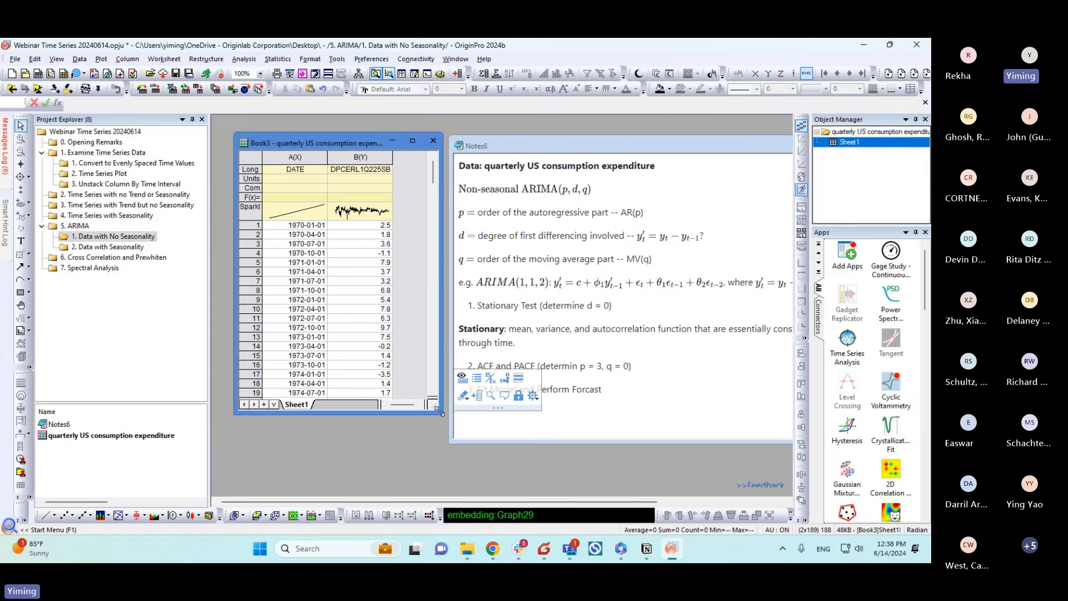
pyautogui.moveTo(437, 413); pyautogui.dragTo(432, 461)
pyautogui.moveTo(554, 151); pyautogui.dragTo(517, 150)
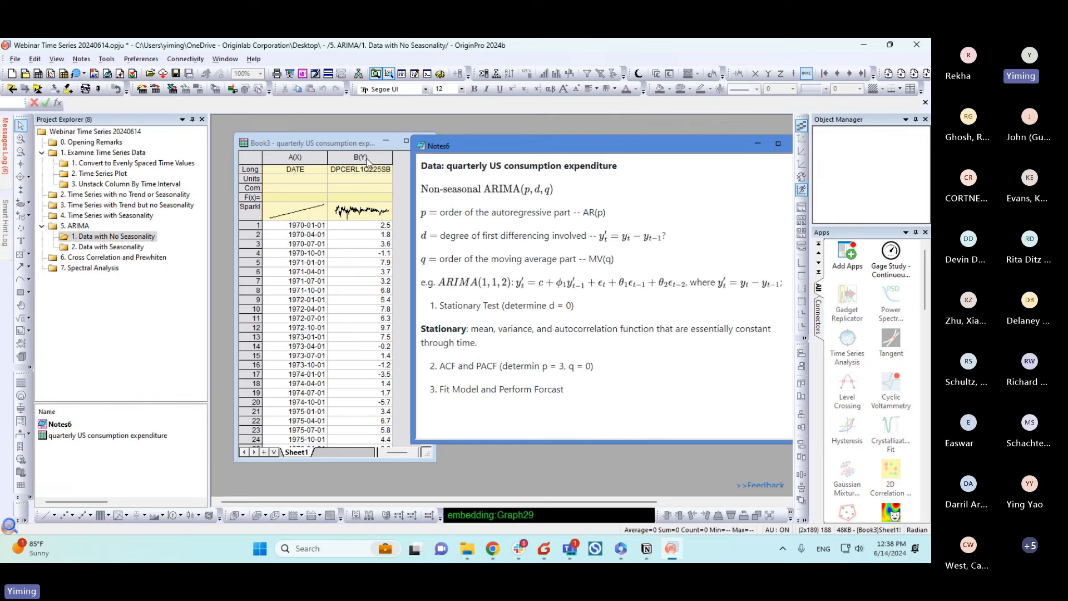
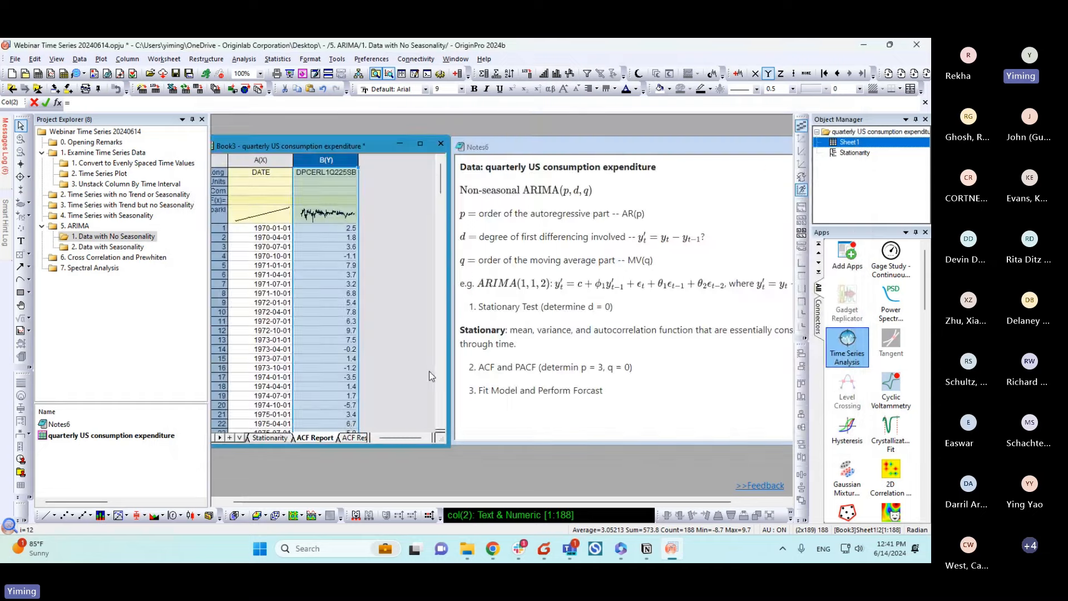
# Step: Open the ACF and PACF graphs from the ACF Report, place them one above the other, and compare their significant lags
pyautogui.scroll(-5, 362, 321)
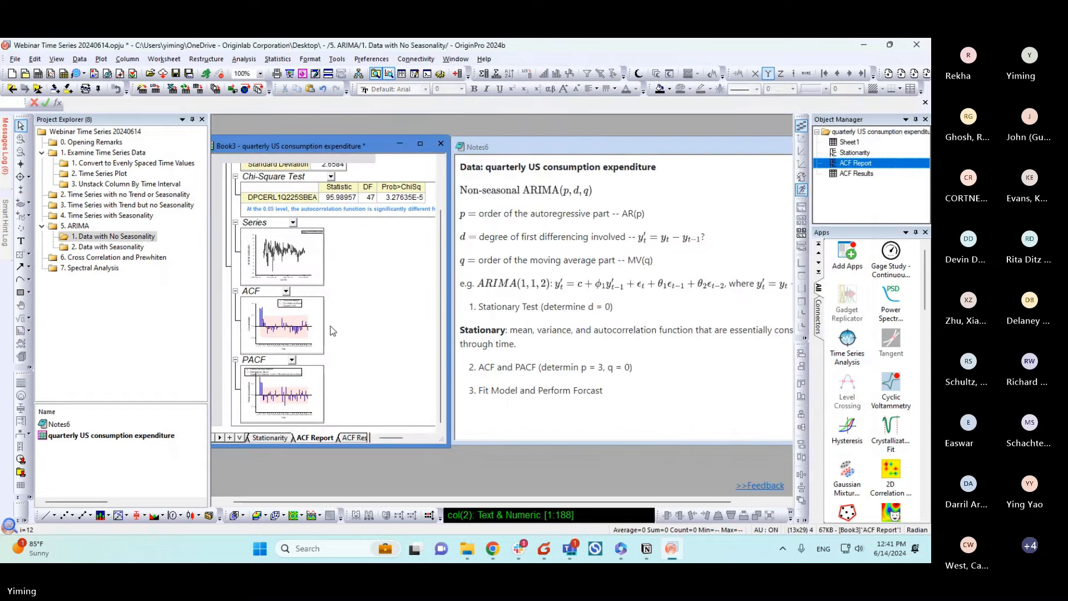
pyautogui.click(279, 330)
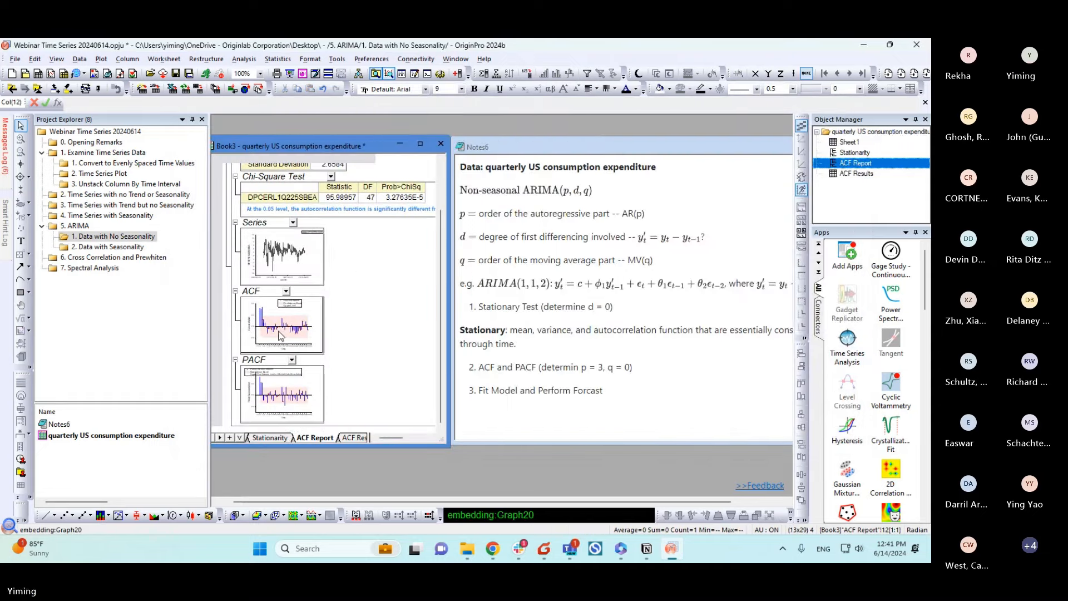
pyautogui.doubleClick(280, 334)
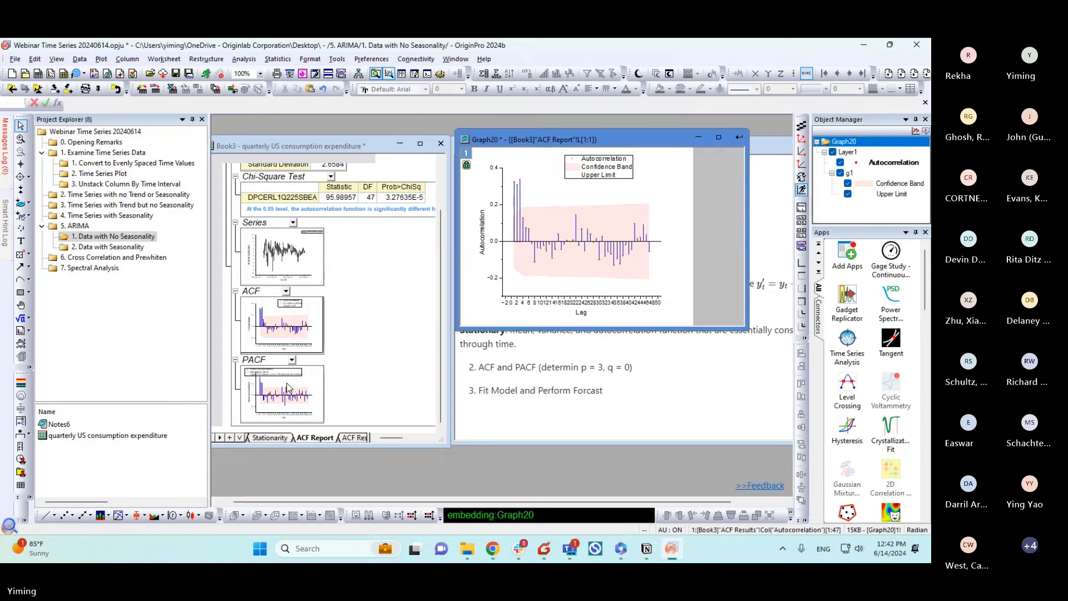
pyautogui.doubleClick(289, 388)
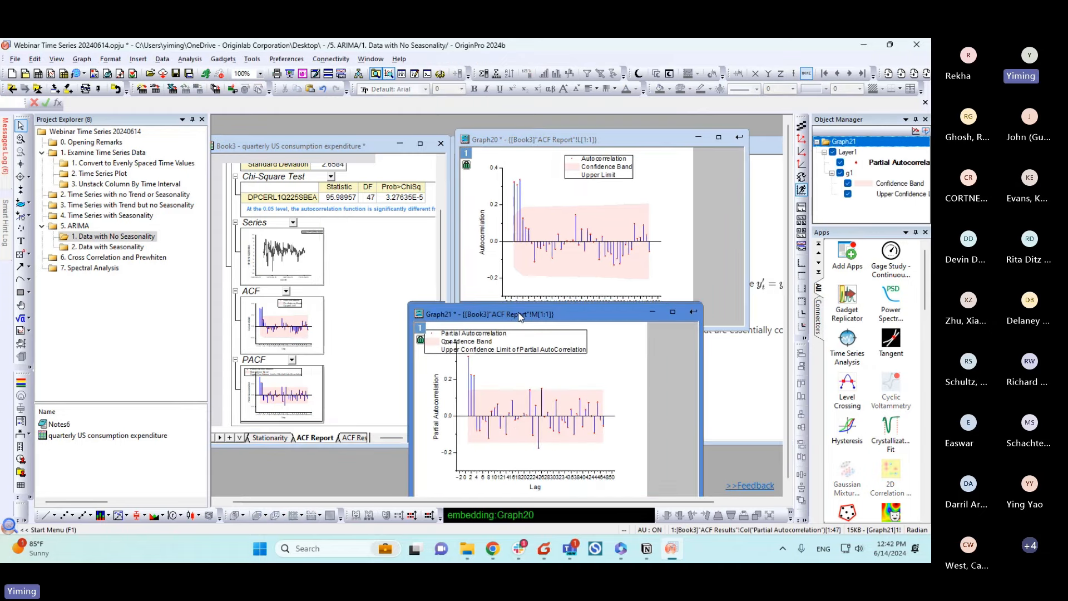
pyautogui.moveTo(639, 144); pyautogui.dragTo(639, 135)
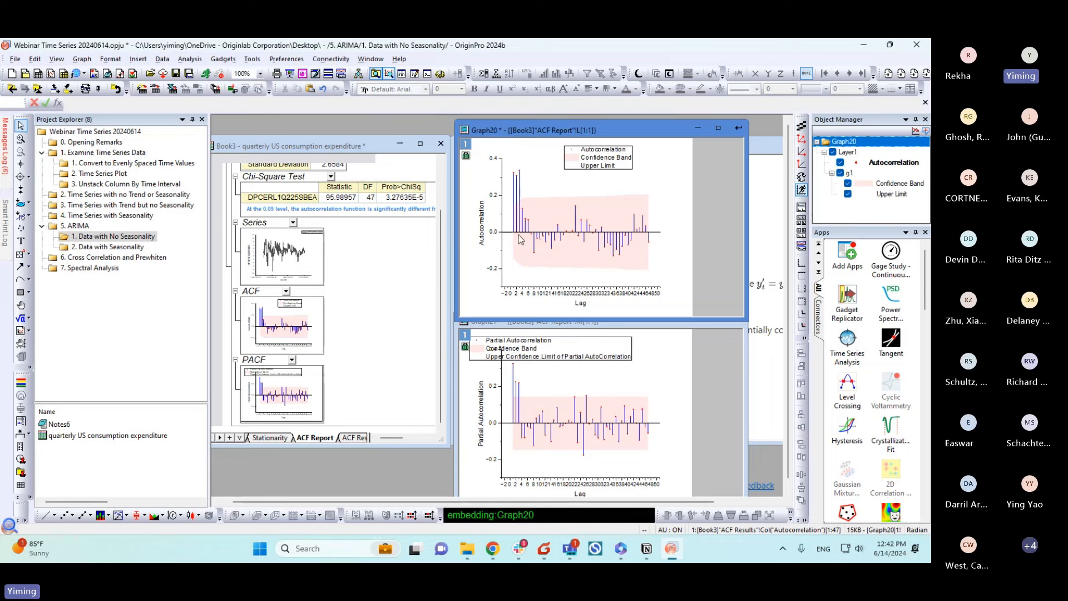
pyautogui.click(510, 329)
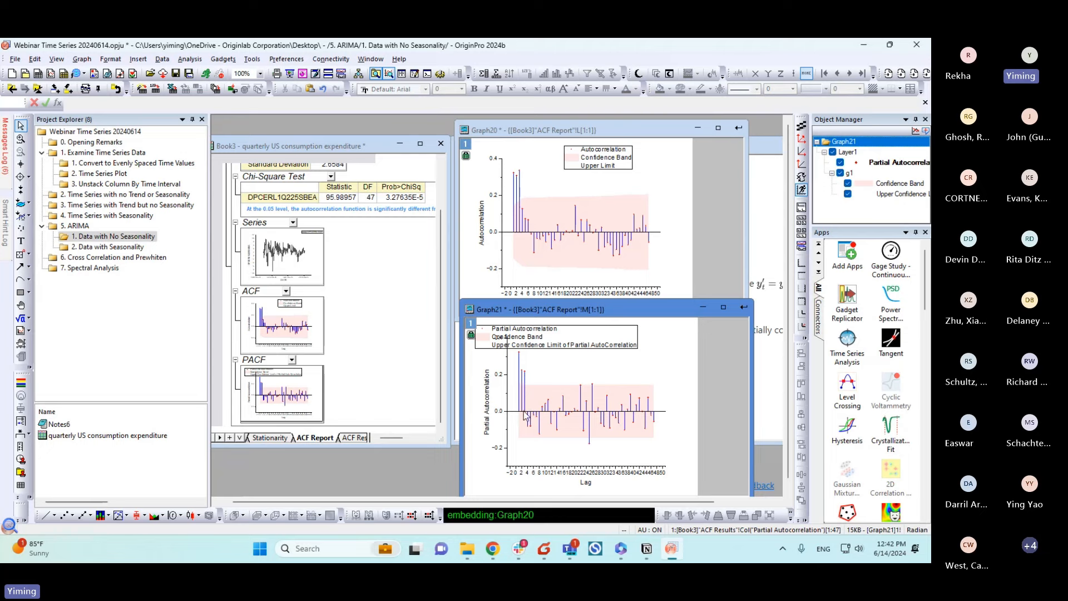
# Step: Move the ACF and PACF graphs clear of the notes and bring the non-seasonal ARIMA notes to the front
pyautogui.moveTo(557, 314); pyautogui.dragTo(559, 295)
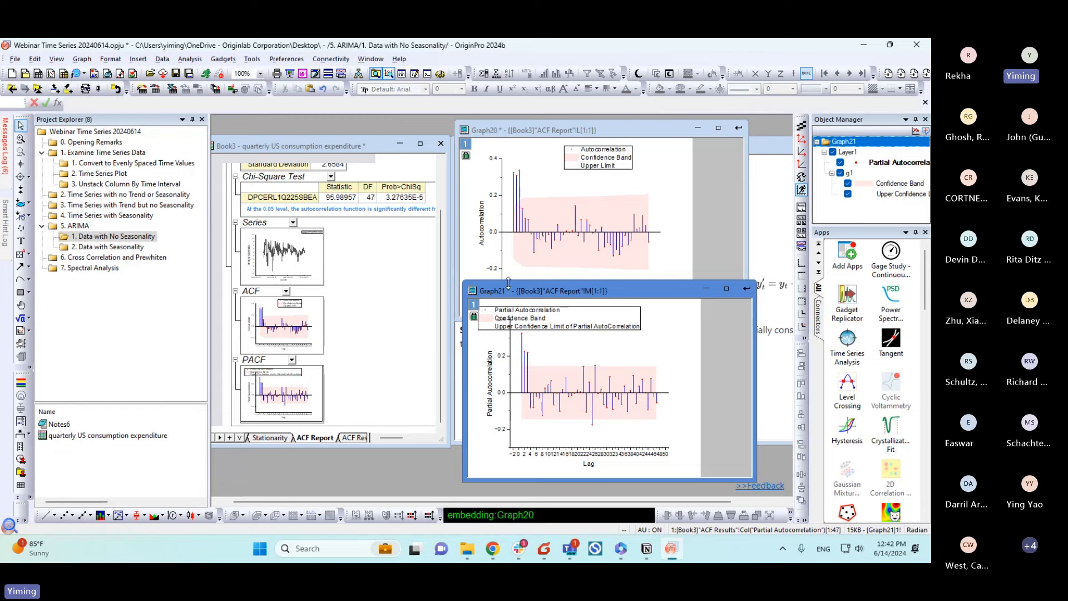
pyautogui.click(498, 190)
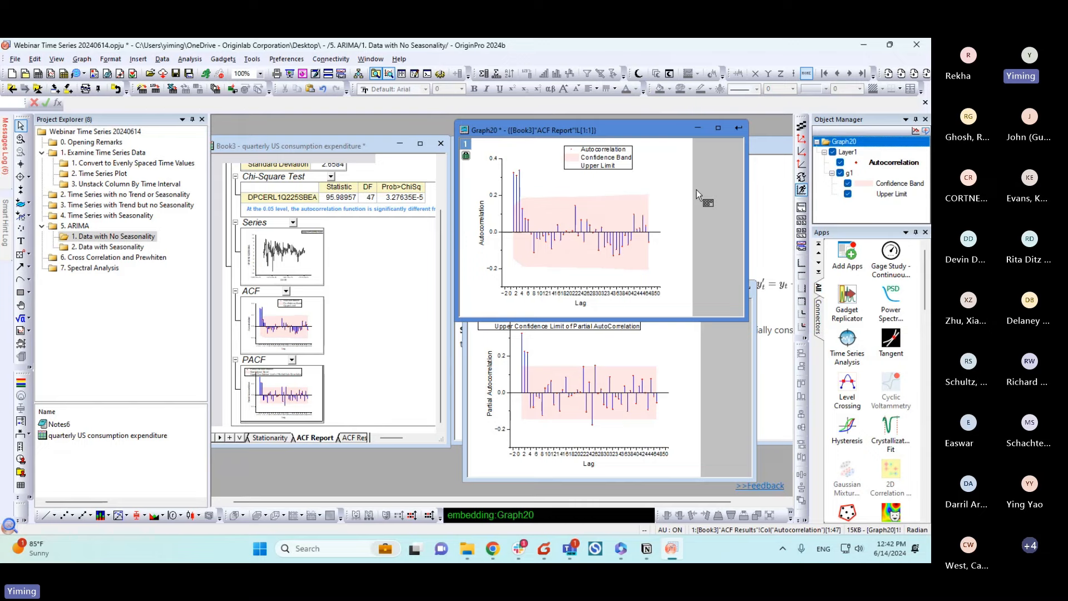
pyautogui.moveTo(649, 134); pyautogui.dragTo(479, 136)
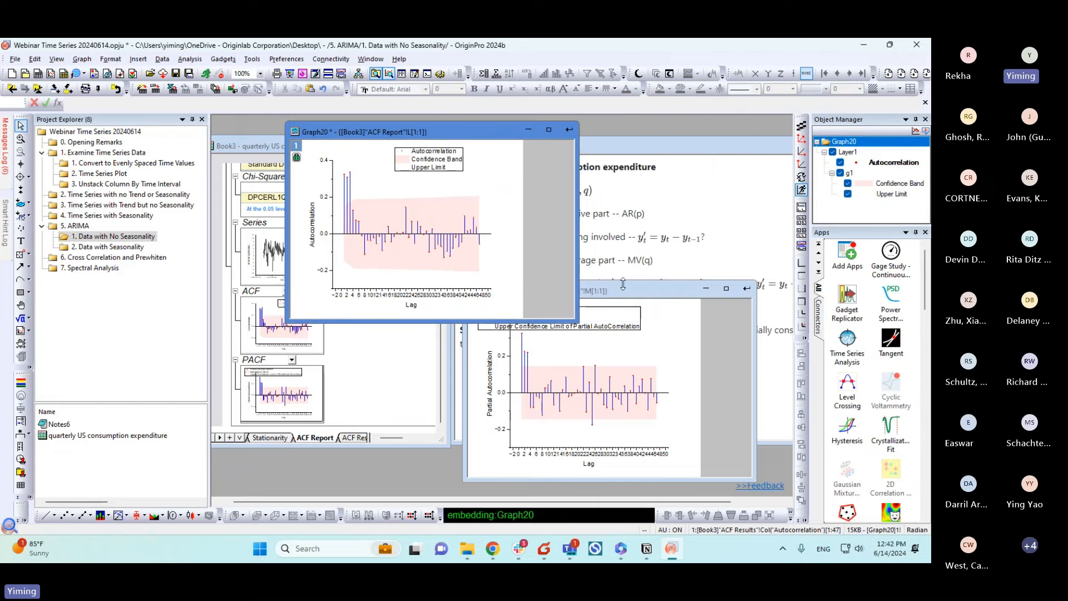
pyautogui.moveTo(623, 284); pyautogui.dragTo(426, 292)
pyautogui.click(576, 378)
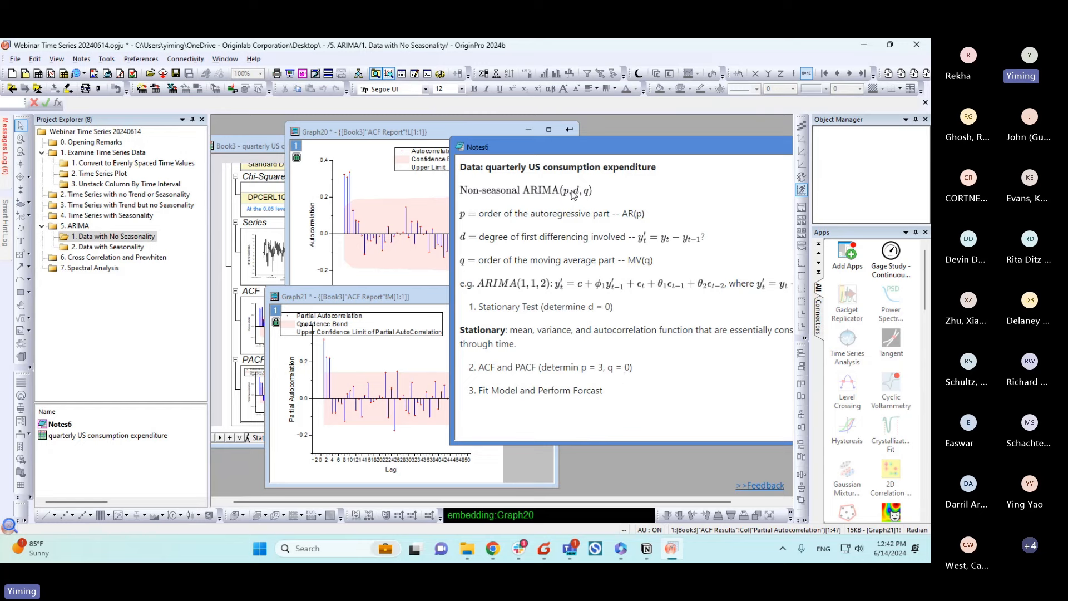
# Step: Return to Sheet1 of the US consumption expenditure workbook, select column B, and open the ARIMA fit tool from Time Series Analysis
pyautogui.click(278, 157)
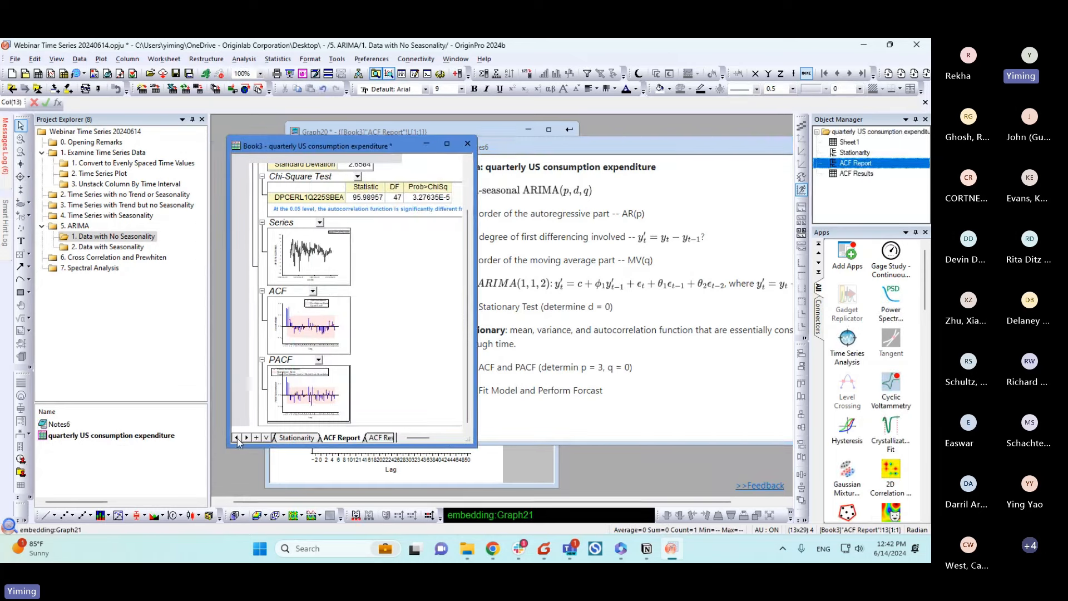
pyautogui.click(236, 438)
pyautogui.click(287, 439)
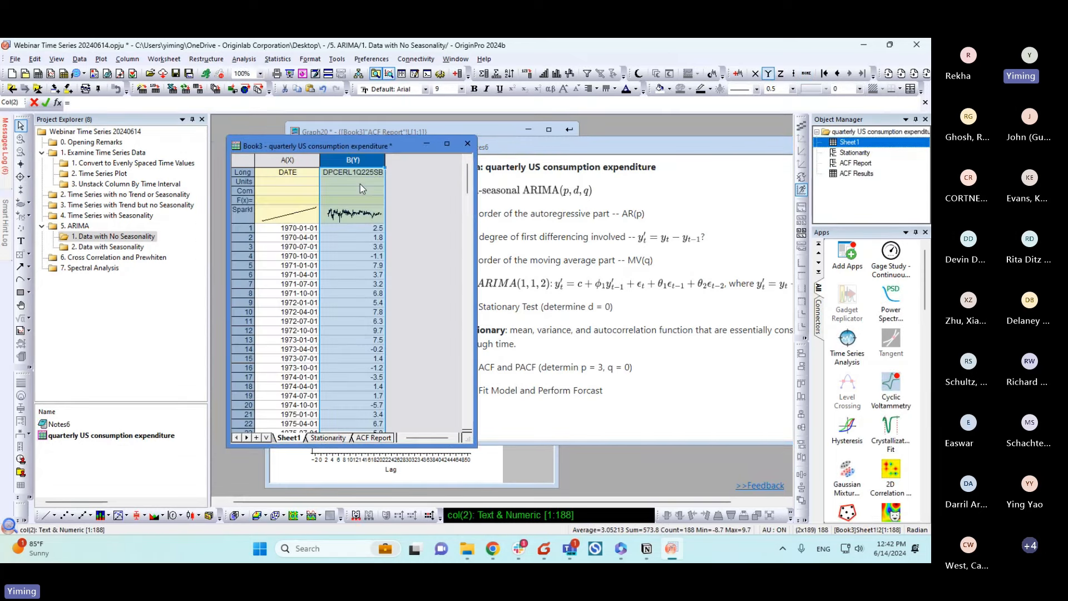
pyautogui.click(847, 342)
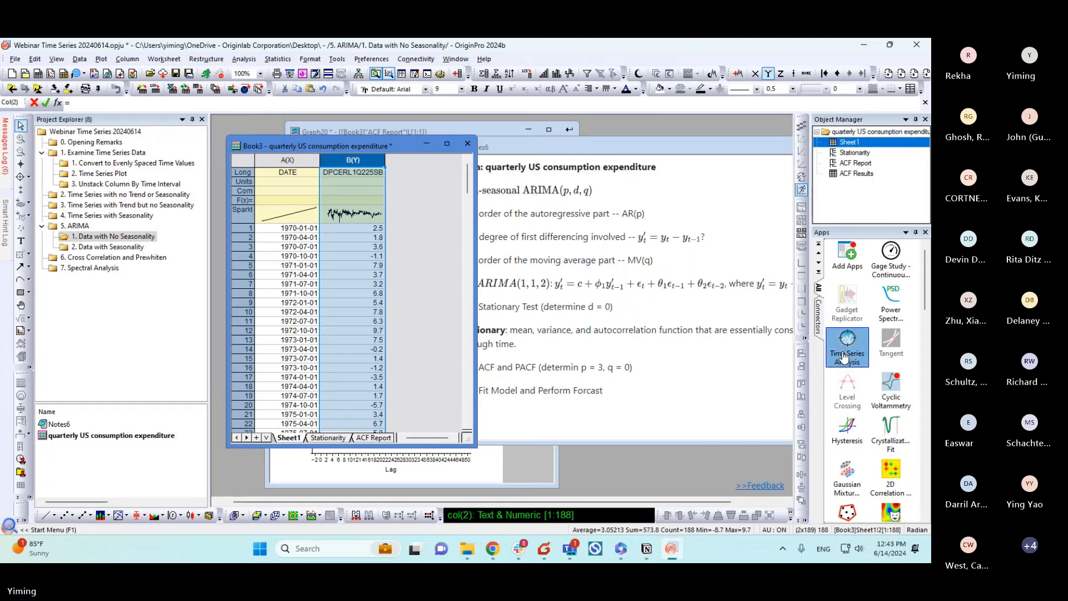
pyautogui.moveTo(550, 272); pyautogui.dragTo(547, 219)
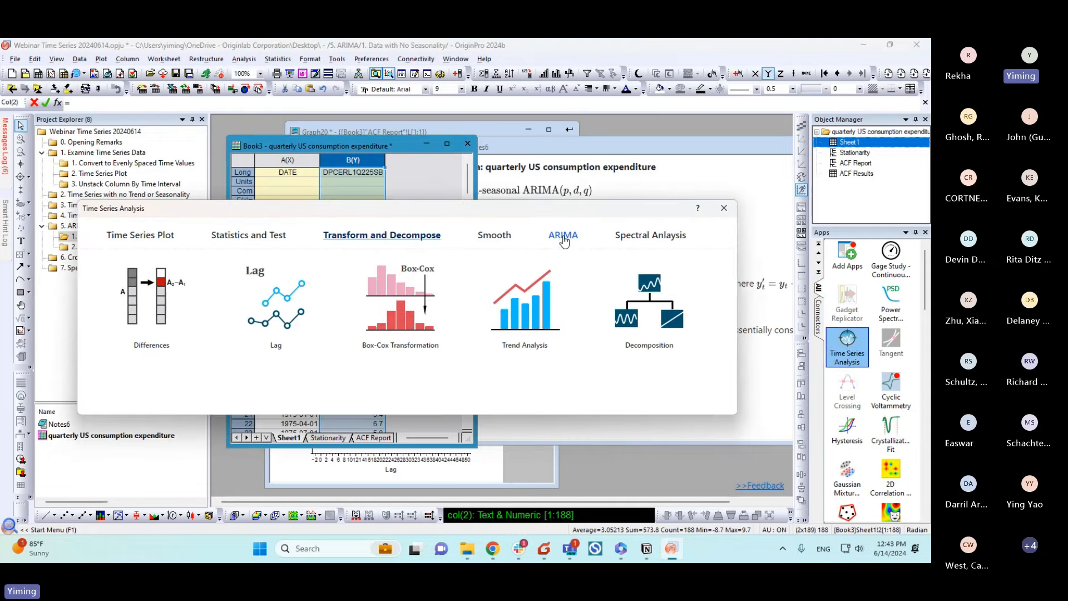
pyautogui.click(560, 235)
pyautogui.click(253, 315)
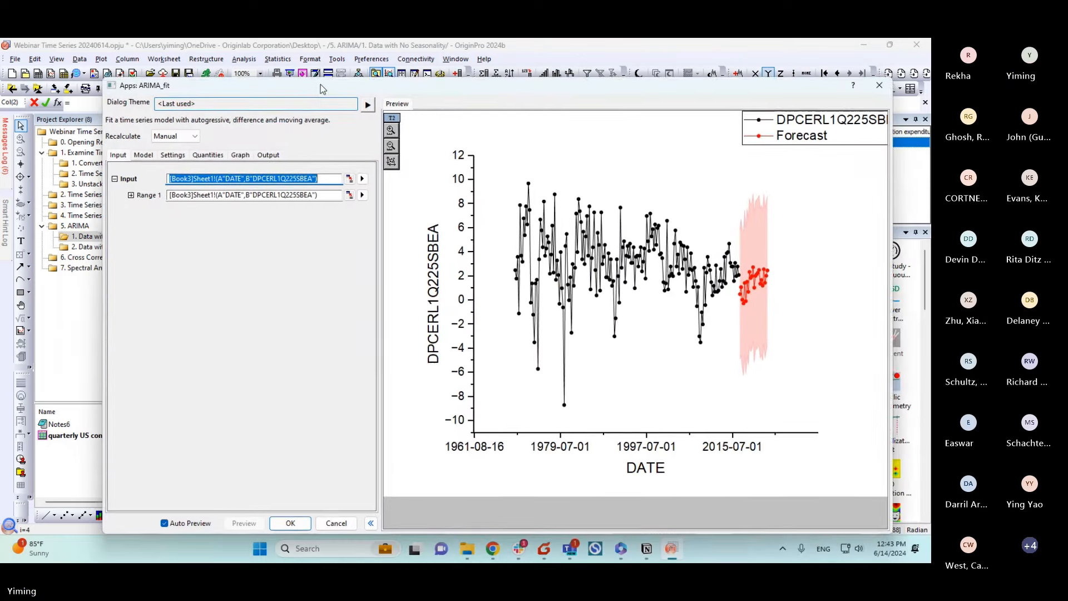
# Step: Set the ARIMA autoregressive order to 3, turn off the seasonal model, check the estimation settings and output quantities, and run the fit
pyautogui.click(138, 157)
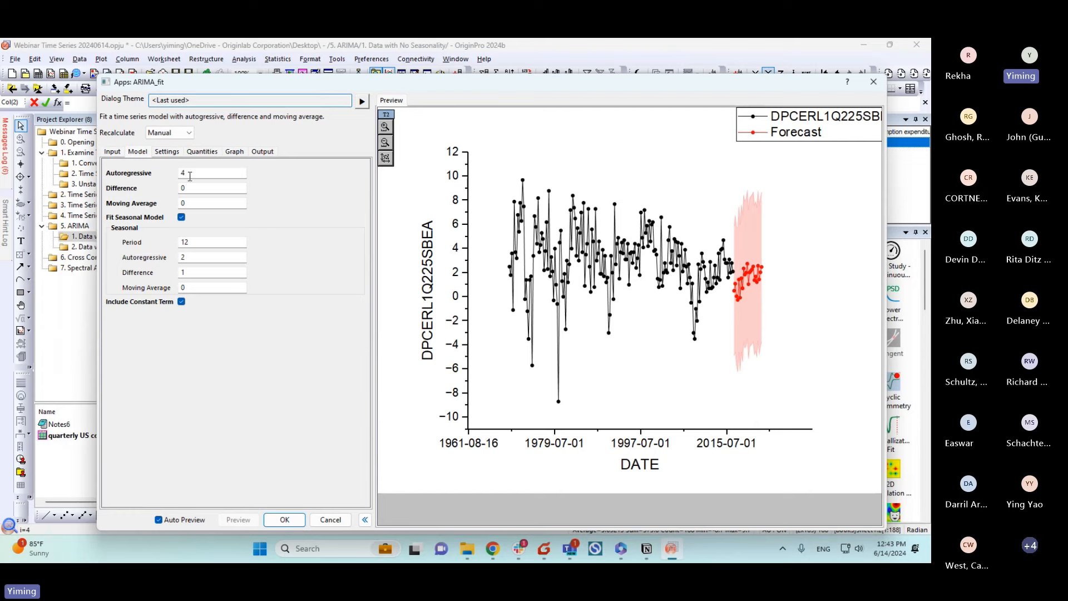
pyautogui.moveTo(189, 176); pyautogui.dragTo(172, 175)
pyautogui.write('3')
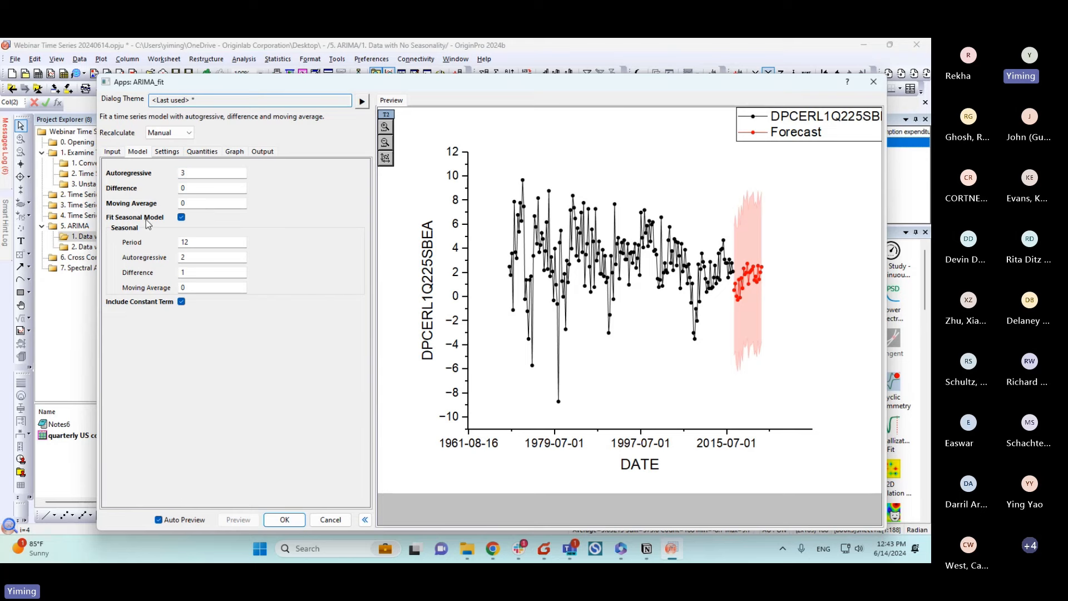
pyautogui.click(181, 217)
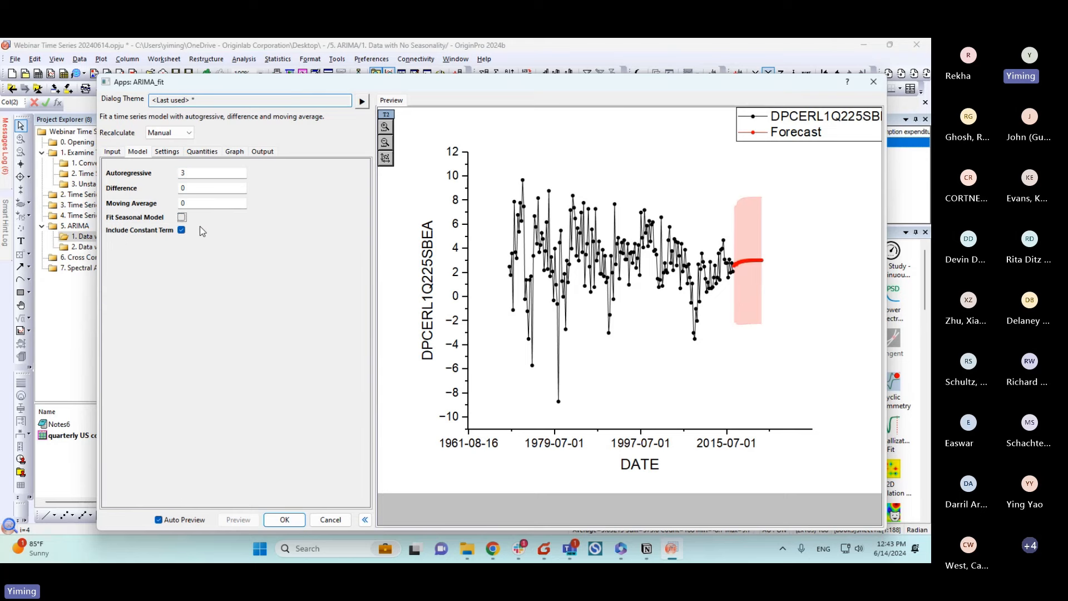
pyautogui.click(175, 154)
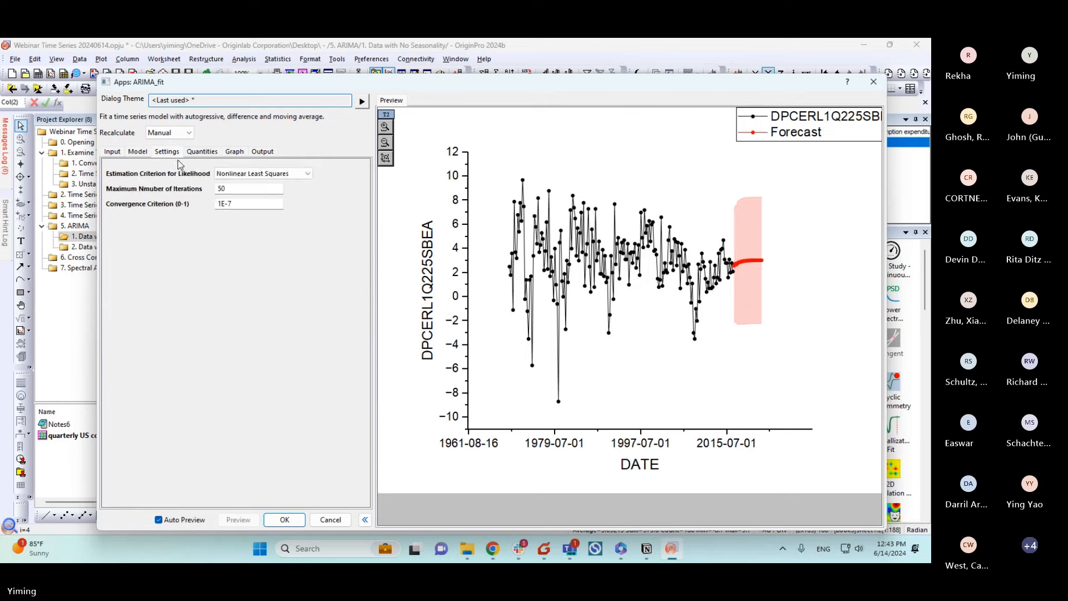
pyautogui.click(200, 153)
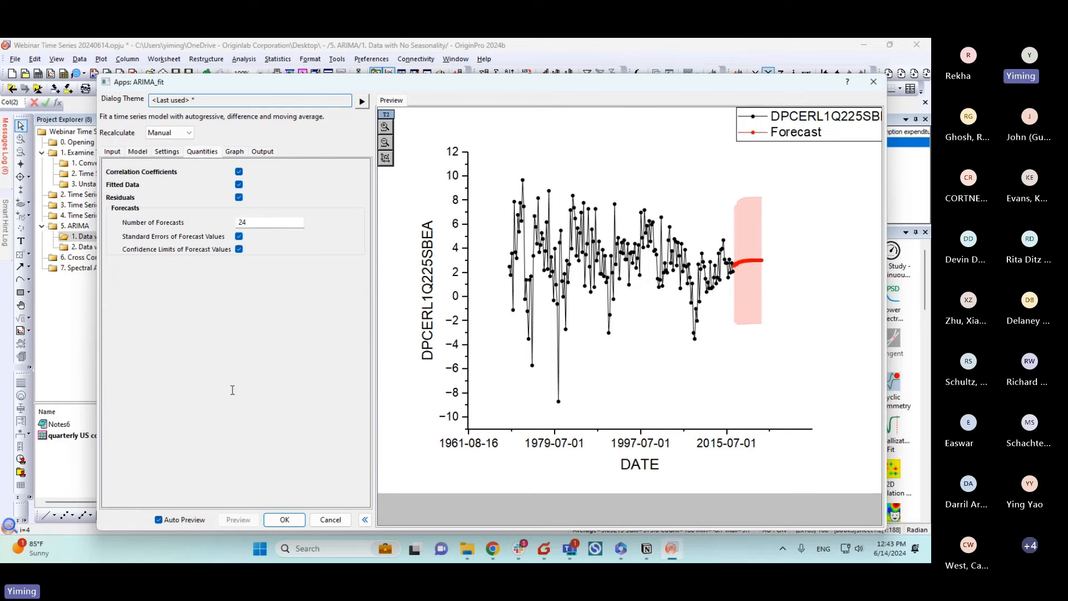
pyautogui.click(283, 521)
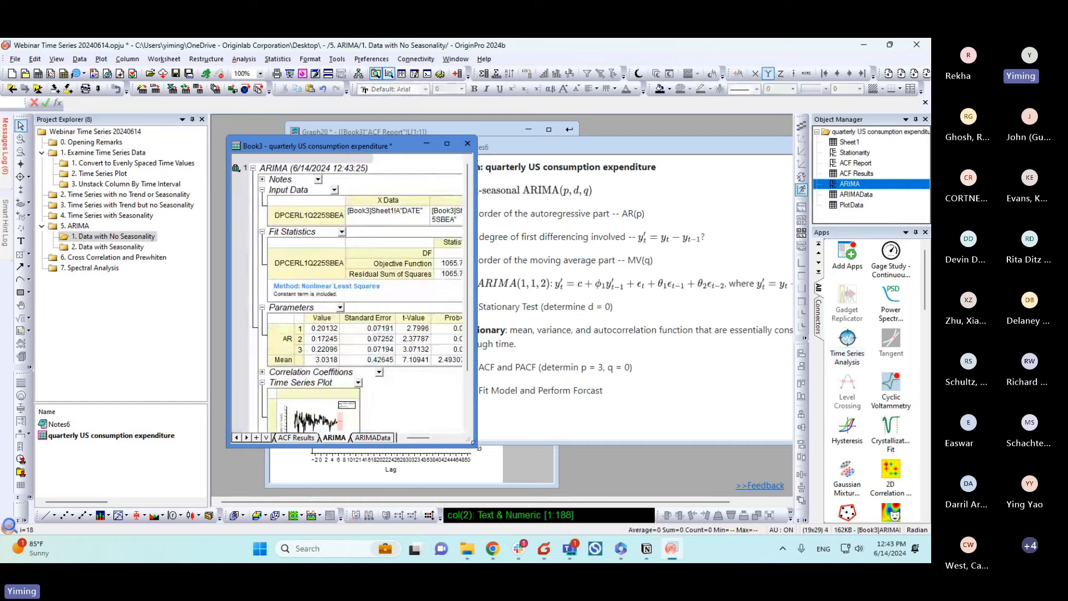
# Step: Enlarge the ARIMA report, examine its fit statistics, parameters and time series plot, and minimize the workbook
pyautogui.moveTo(478, 448); pyautogui.dragTo(614, 494)
pyautogui.scroll(-1, 485, 384)
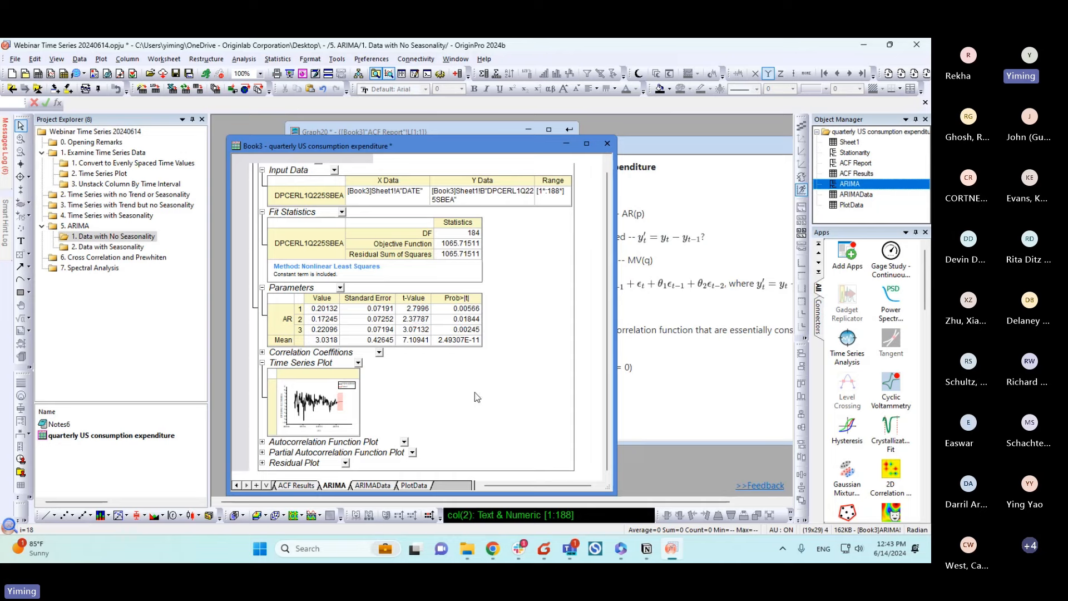
pyautogui.scroll(1, 466, 394)
pyautogui.moveTo(469, 147); pyautogui.dragTo(482, 144)
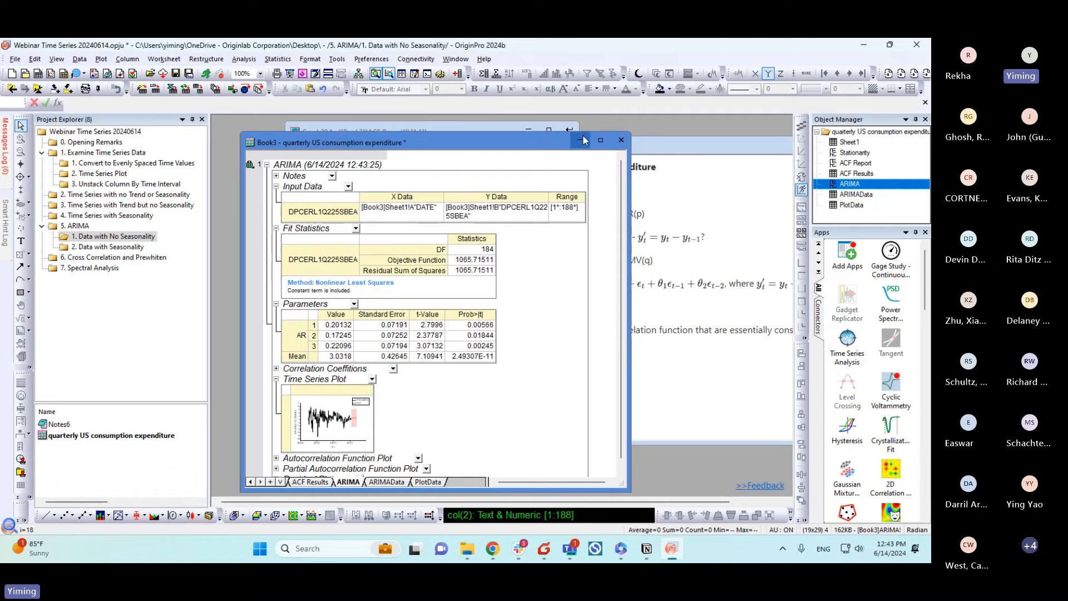
pyautogui.click(583, 140)
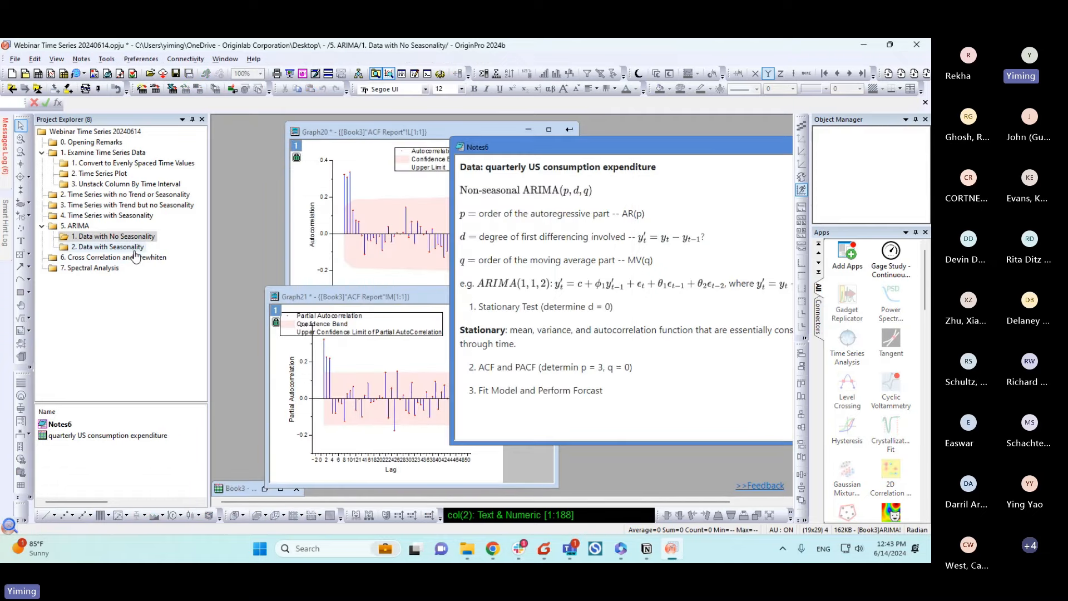
# Step: Open the ARIMA project folder for data with seasonality and select column B of the monthly corticosteroid drug sales workbook
pyautogui.click(134, 250)
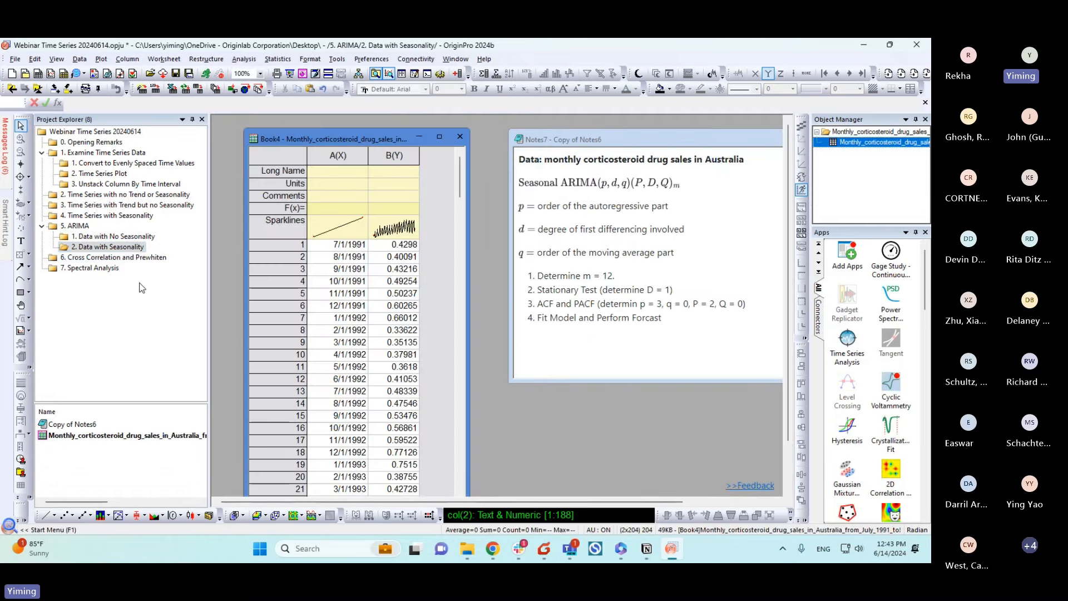
pyautogui.moveTo(339, 139); pyautogui.dragTo(324, 132)
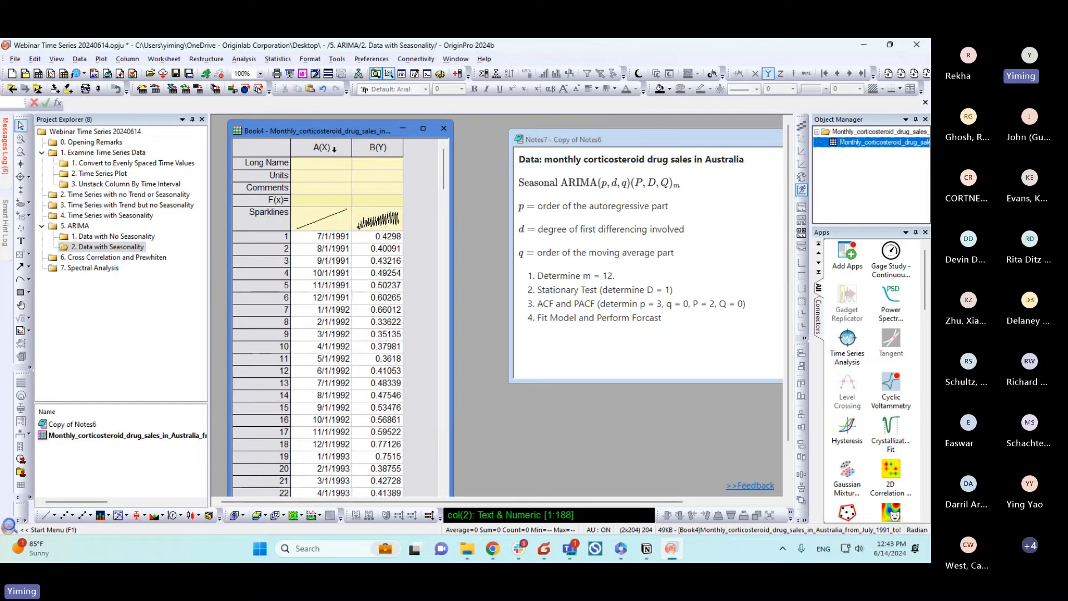
pyautogui.click(369, 147)
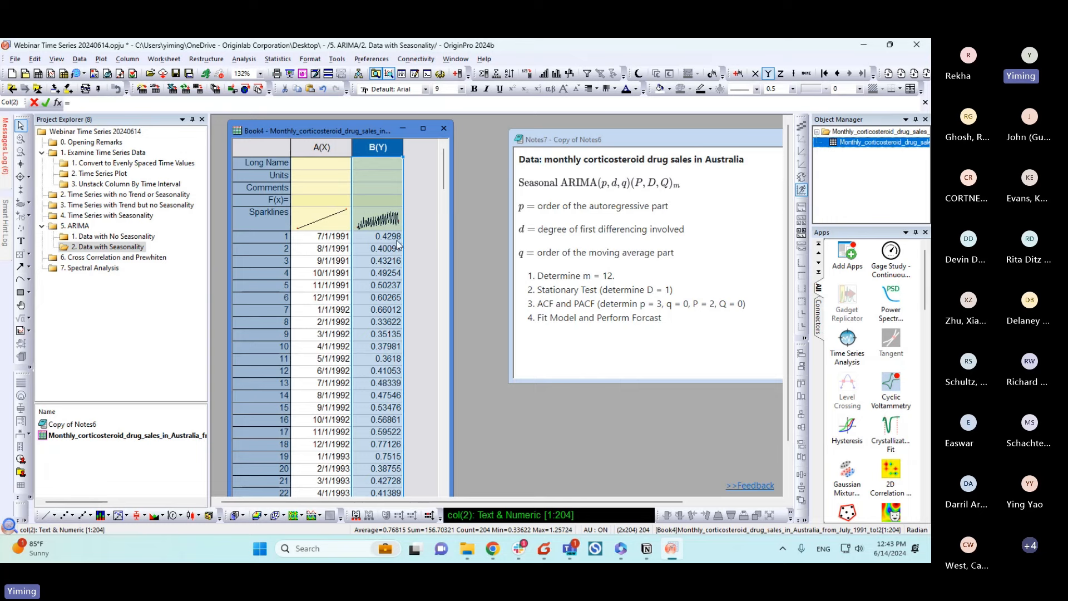
# Step: Open the sparkline of the drug sales column as a graph, examine its seasonal peaks, and put it back into the worksheet
pyautogui.moveTo(391, 223)
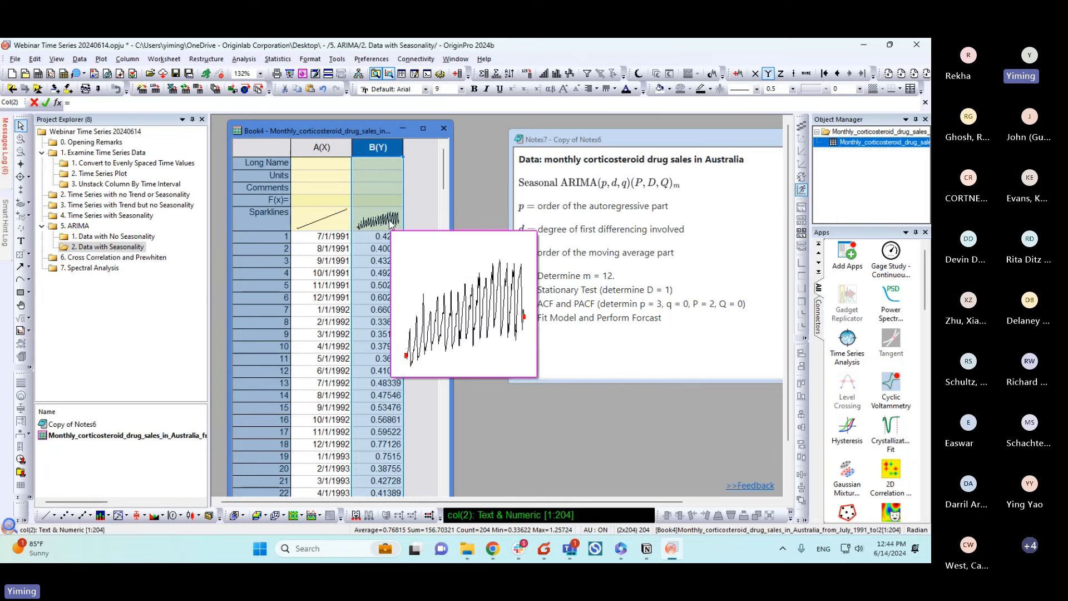
pyautogui.doubleClick(391, 223)
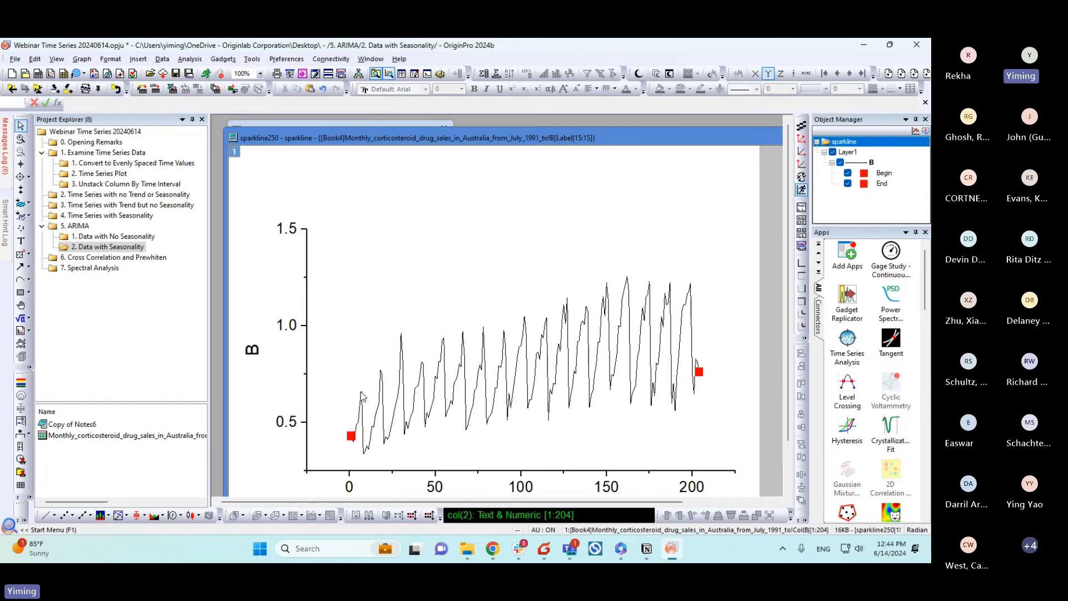
pyautogui.moveTo(362, 397)
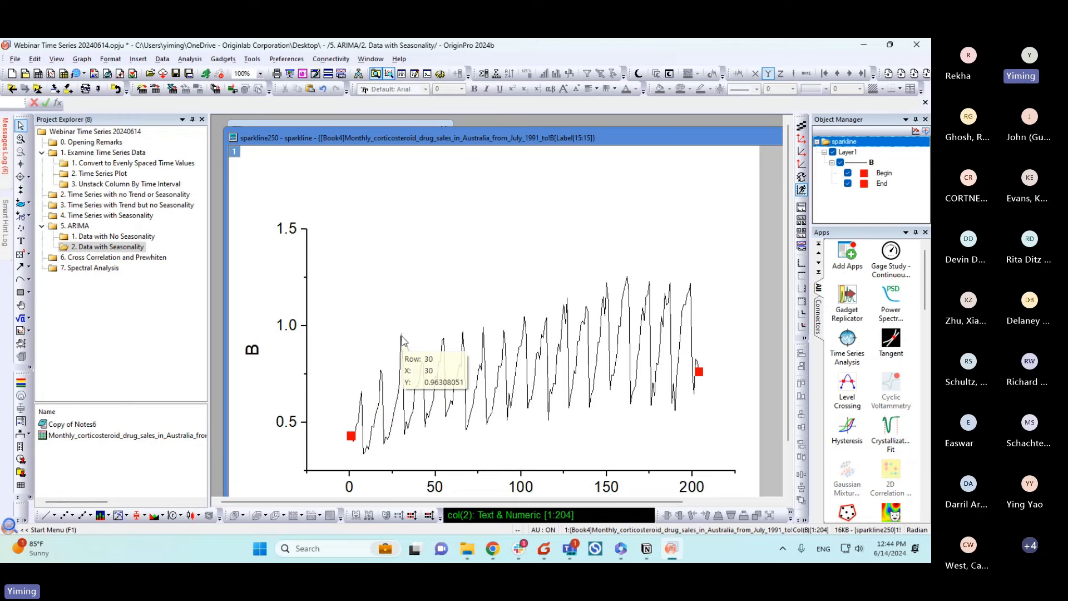
pyautogui.moveTo(740, 138); pyautogui.dragTo(584, 147)
pyautogui.click(704, 153)
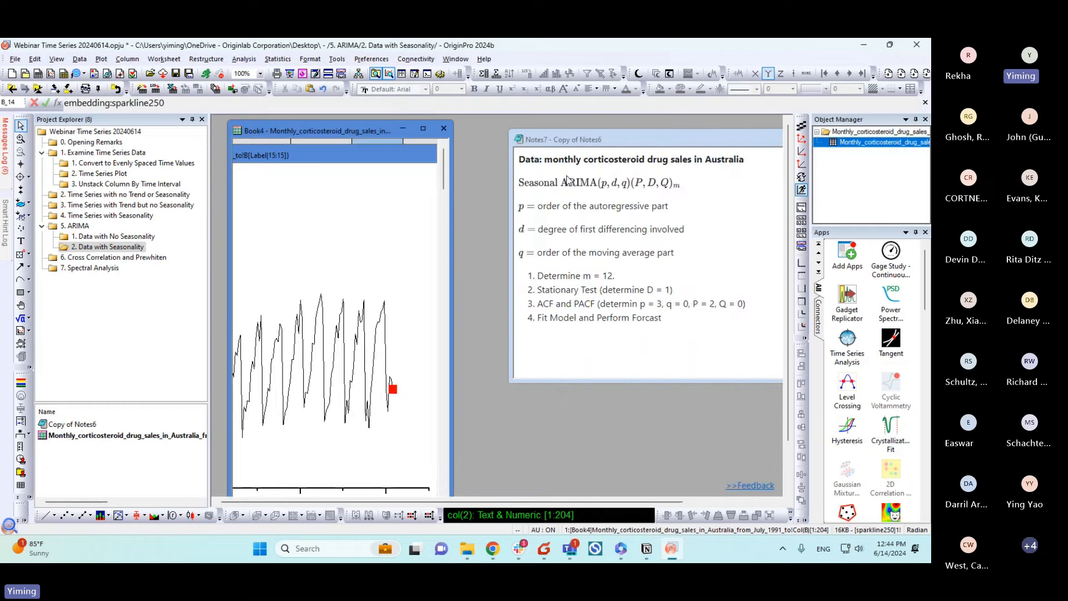
# Step: Run the Differences tool on drug sales column B with the Difference type and a difference order of 12
pyautogui.click(389, 147)
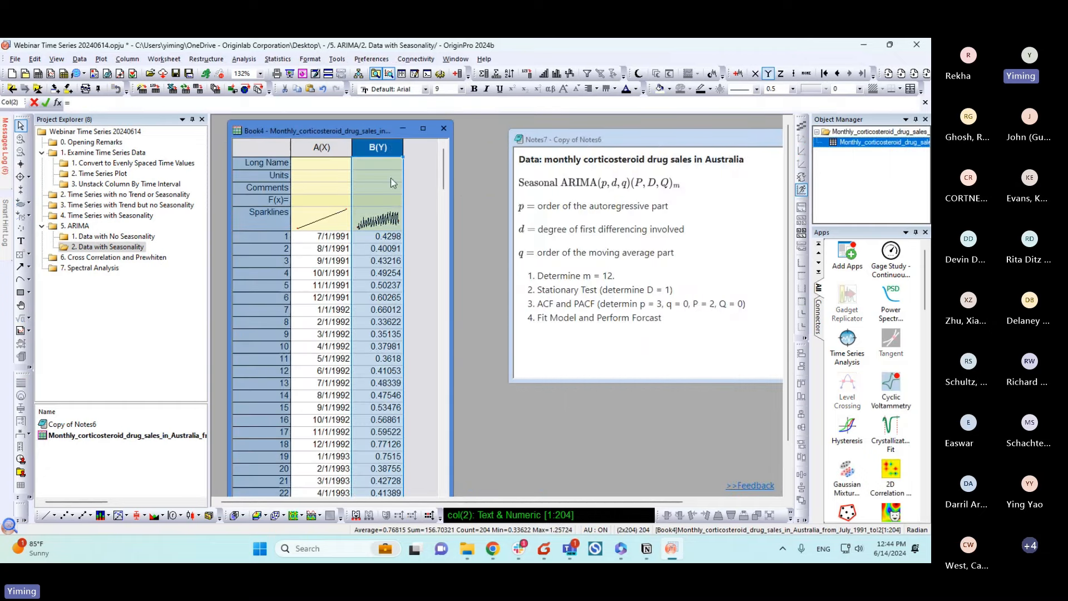
pyautogui.moveTo(354, 132)
pyautogui.mouseDown()
pyautogui.moveTo(362, 164)
pyautogui.moveTo(361, 126)
pyautogui.mouseUp()
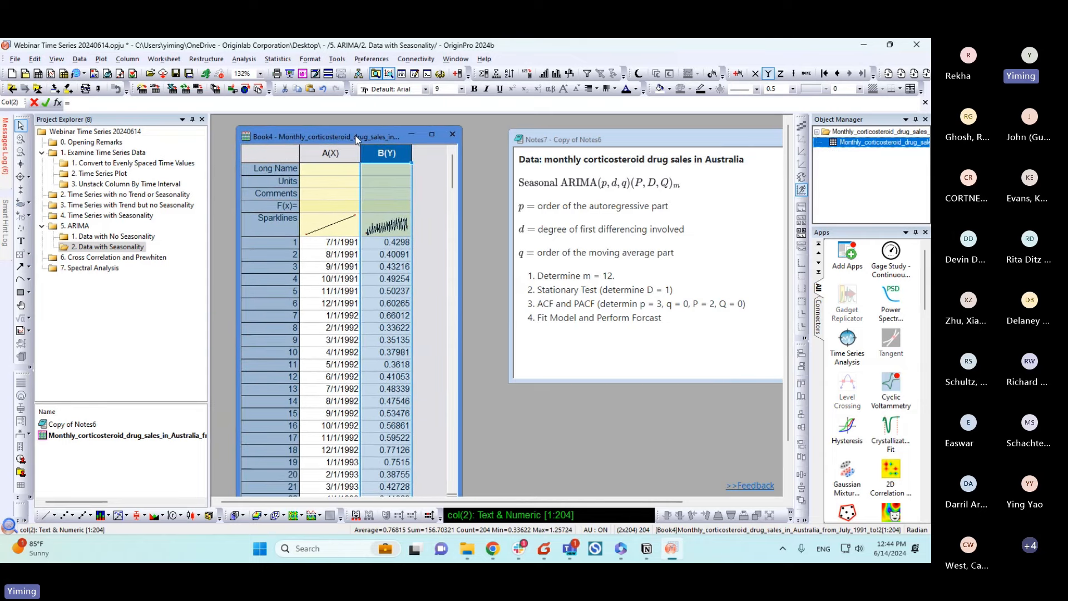
pyautogui.moveTo(401, 232)
pyautogui.moveTo(387, 128)
pyautogui.mouseDown()
pyautogui.moveTo(388, 146)
pyautogui.moveTo(384, 138)
pyautogui.mouseUp()
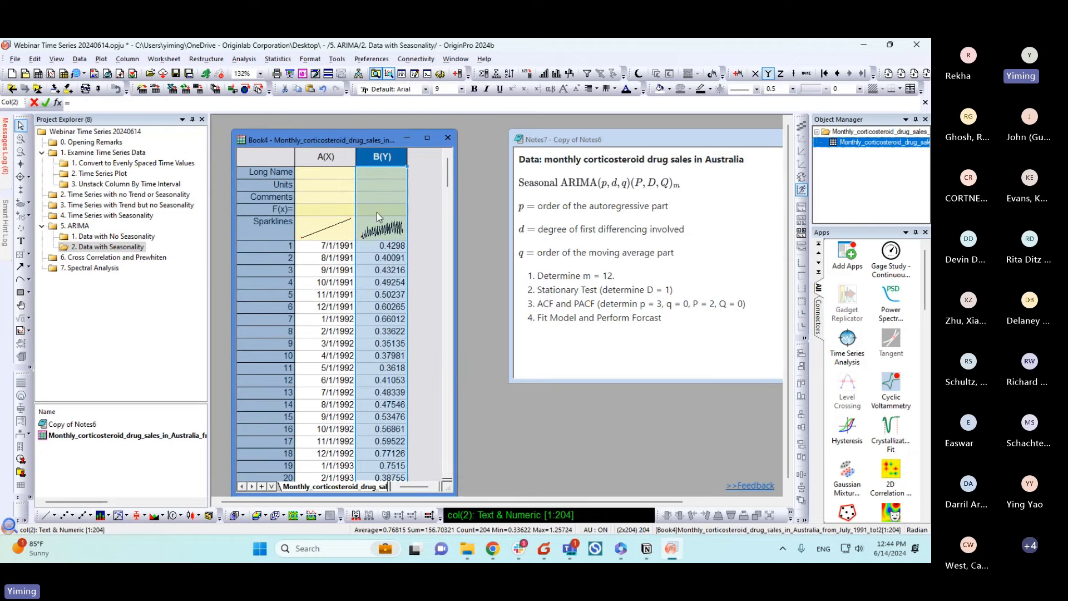
pyautogui.click(848, 350)
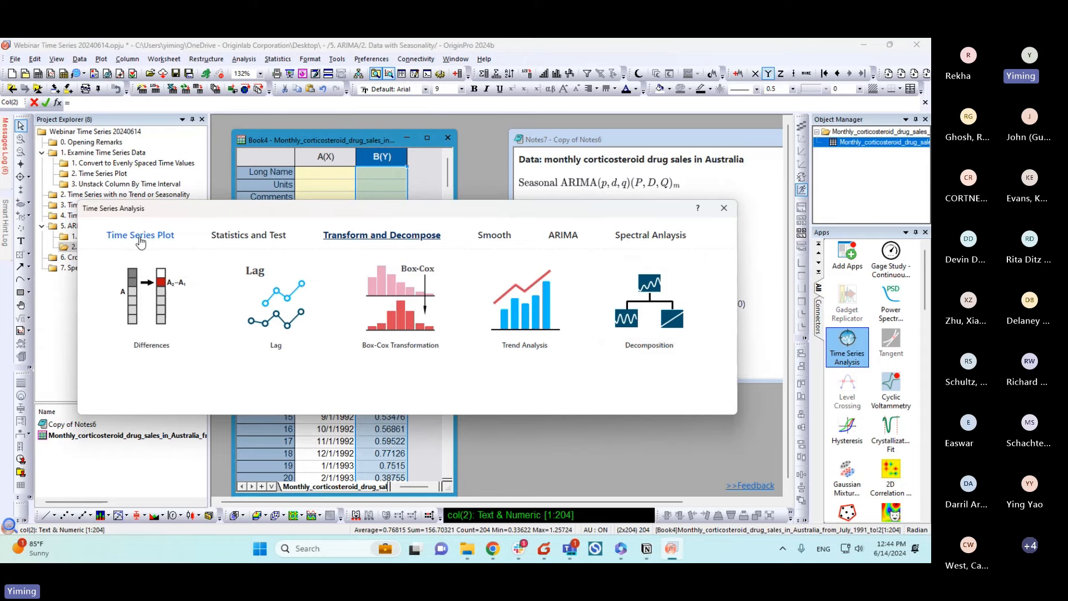
pyautogui.click(150, 313)
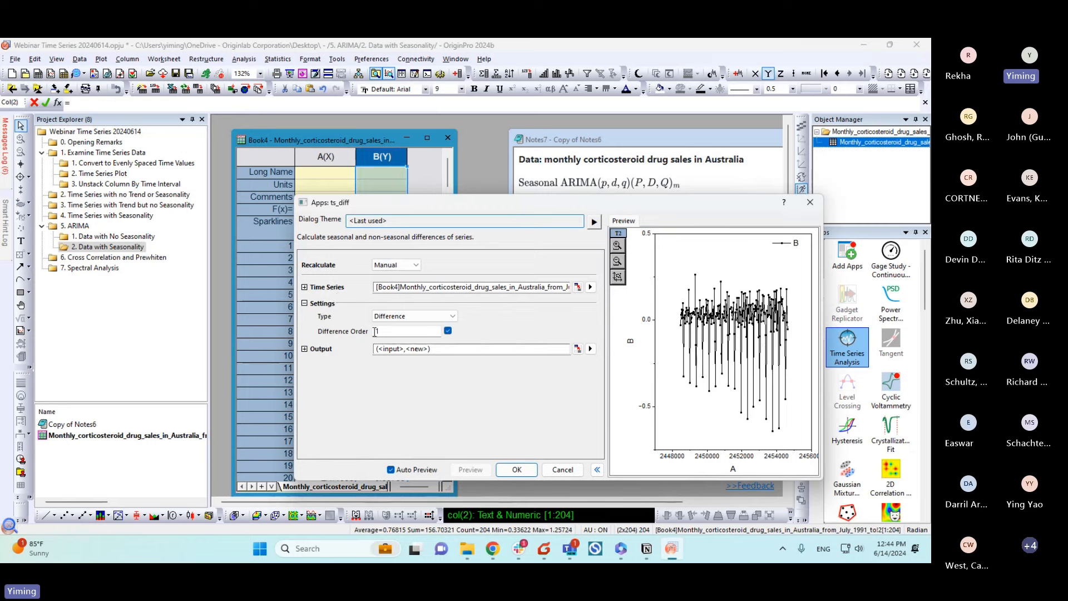
pyautogui.click(384, 331)
pyautogui.write('12')
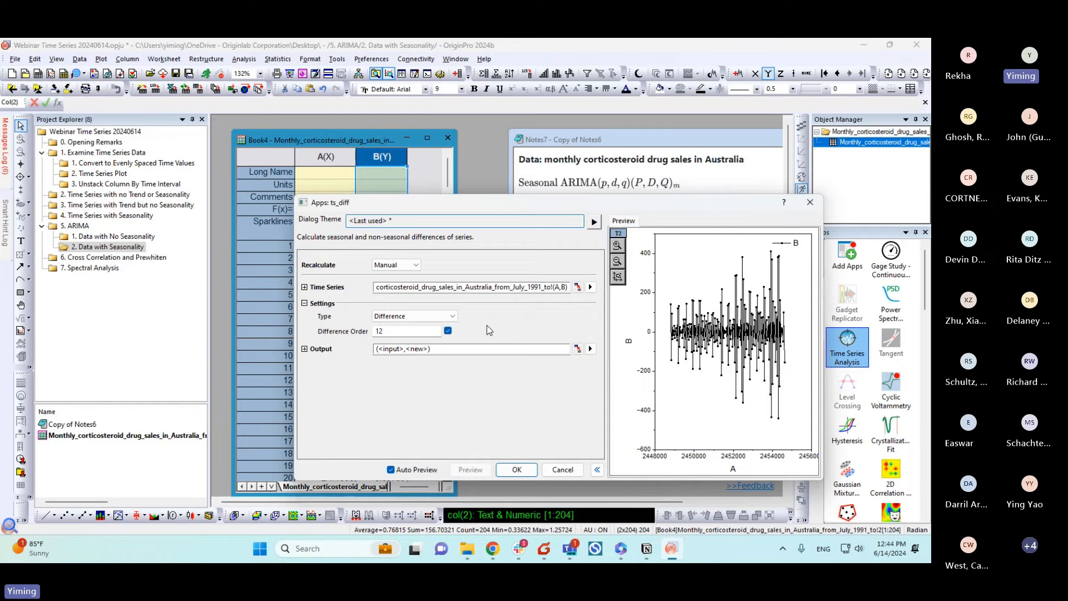
pyautogui.moveTo(675, 204); pyautogui.dragTo(475, 146)
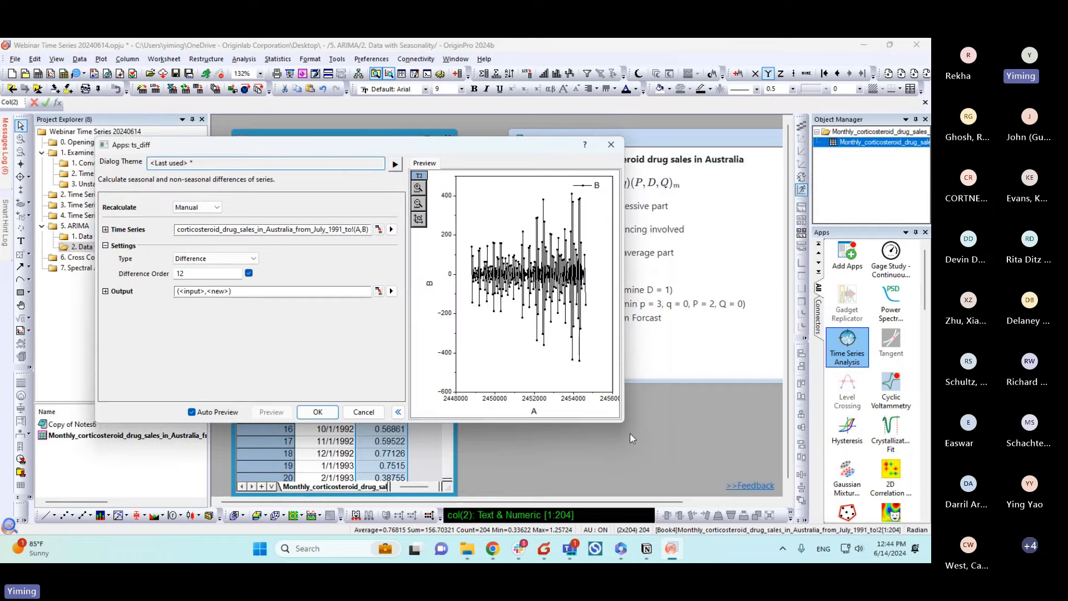
pyautogui.moveTo(624, 422); pyautogui.dragTo(775, 470)
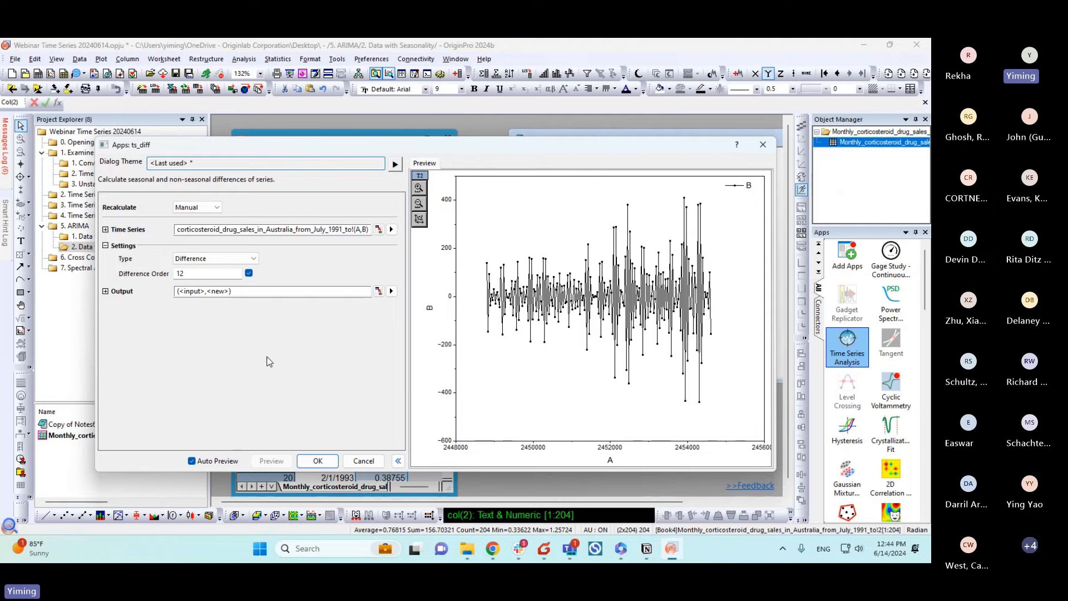
pyautogui.click(318, 460)
# Step: Widen the drug sales workbook window, select the differenced column C, and uncover the notes beside it
pyautogui.moveTo(456, 287); pyautogui.dragTo(557, 290)
pyautogui.click(433, 156)
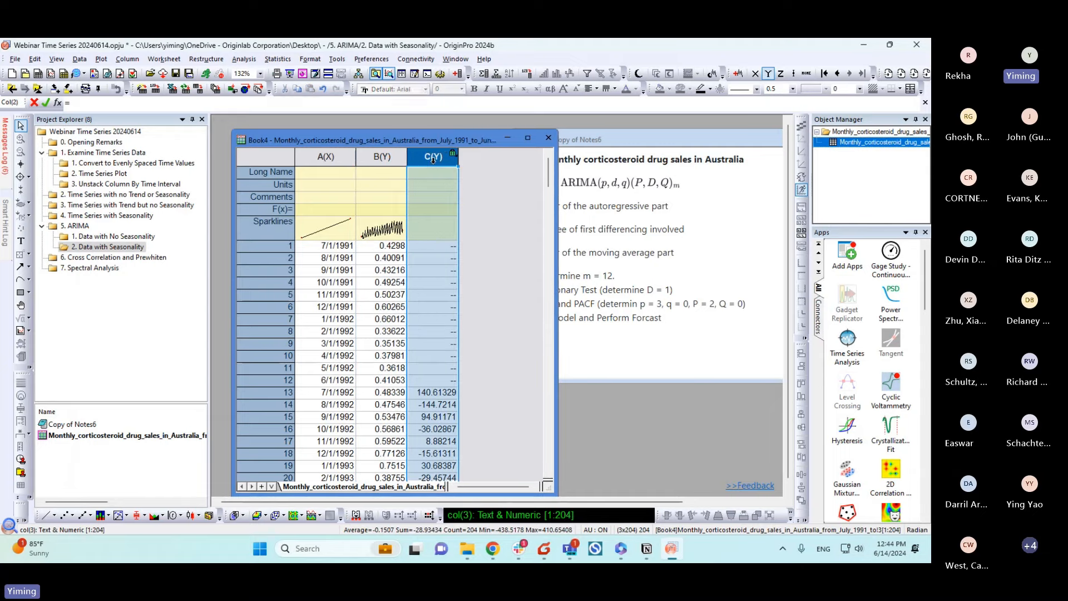
pyautogui.moveTo(430, 144); pyautogui.dragTo(388, 139)
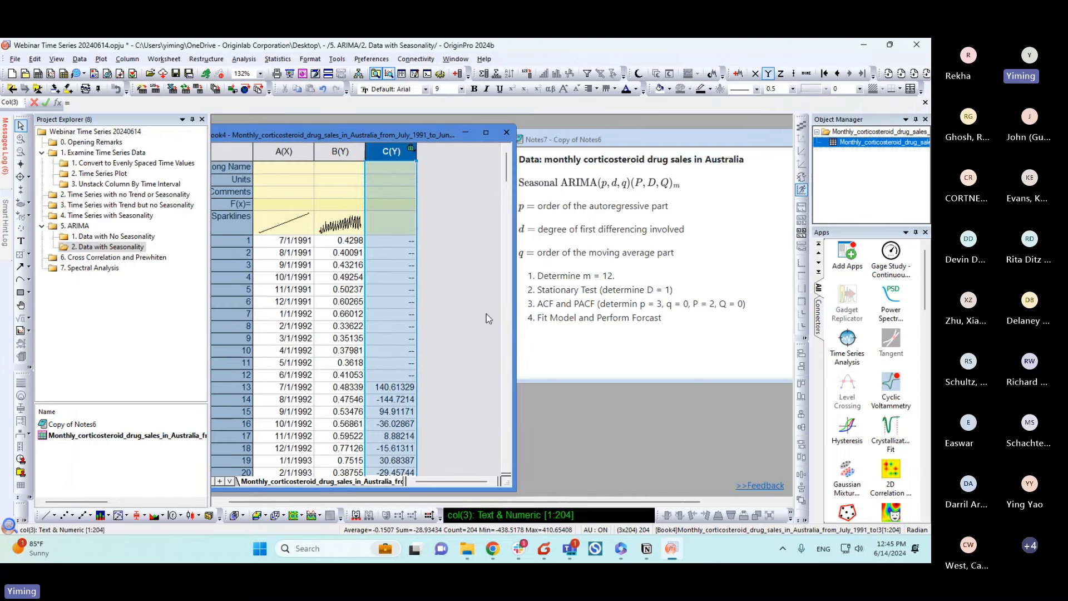
# Step: Run the Stationarity Test on differenced column C with a Constant regression term, automatic lags and a 0.05 significance level
pyautogui.click(846, 346)
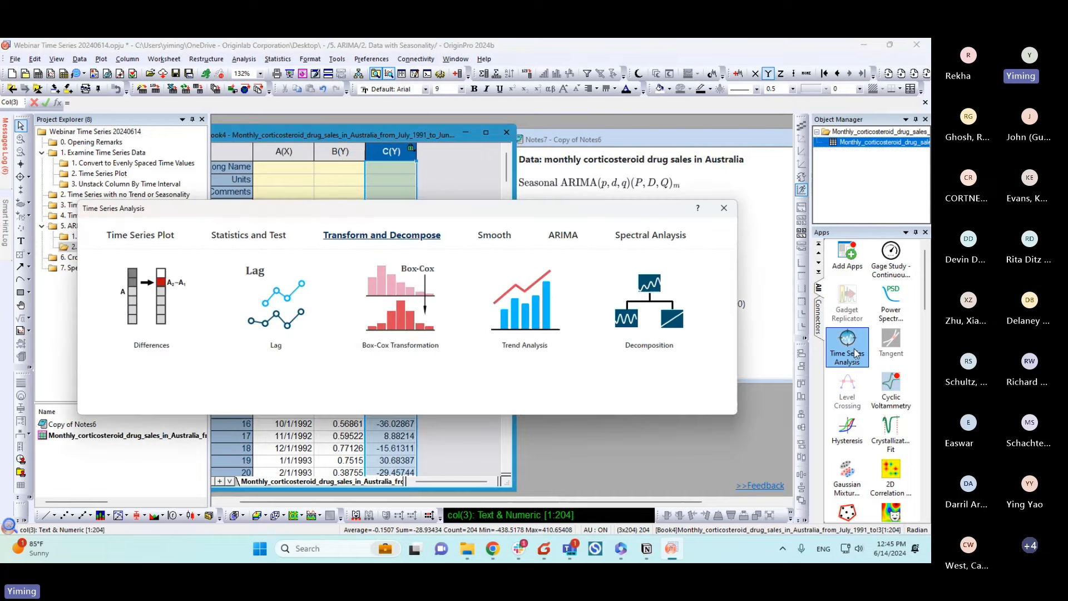
pyautogui.click(265, 238)
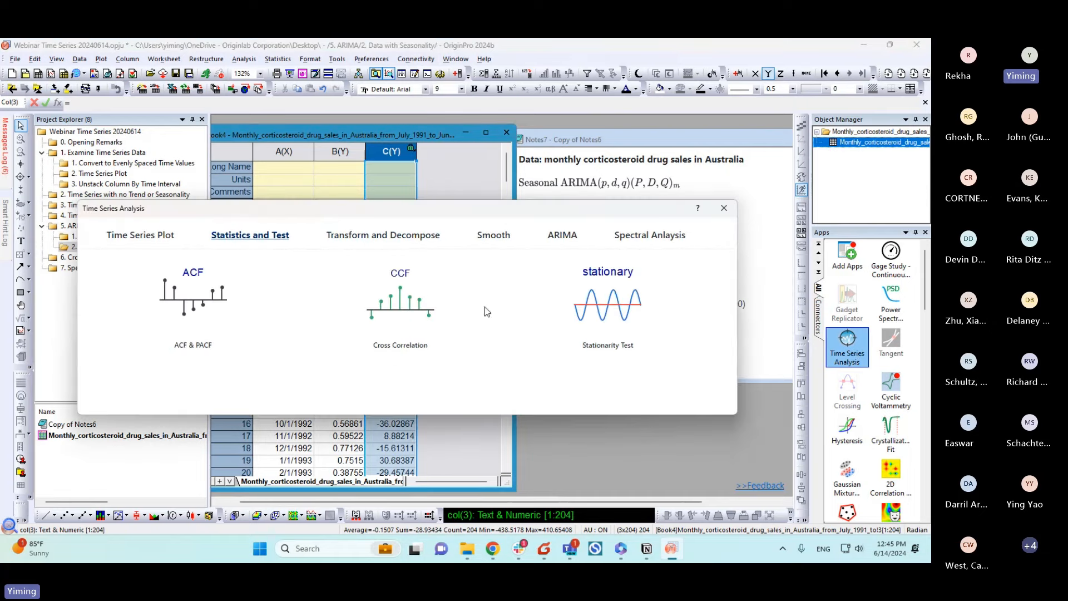
pyautogui.click(616, 303)
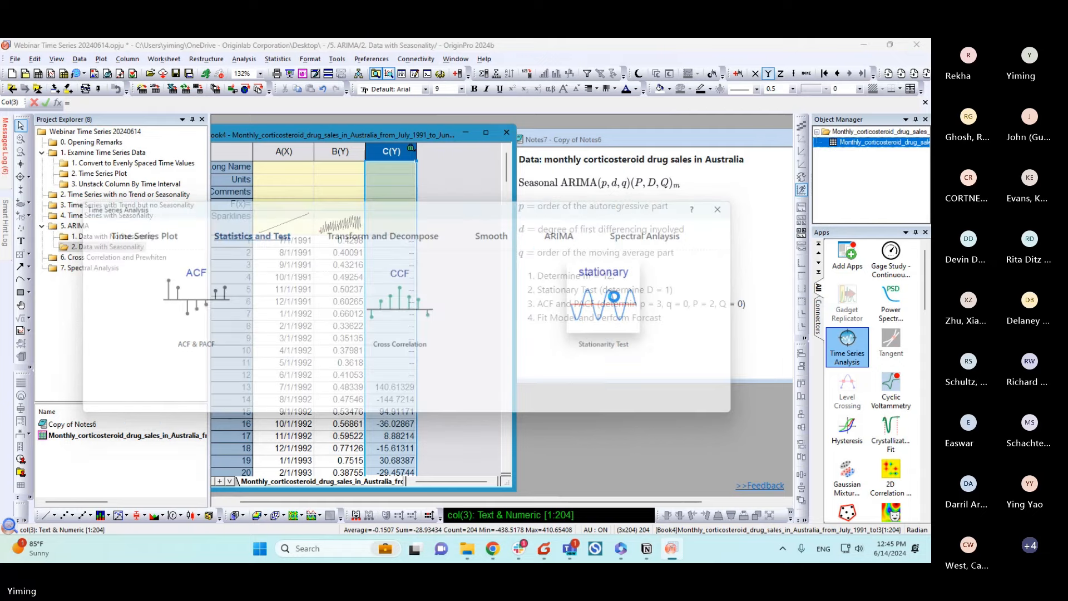
pyautogui.moveTo(491, 177); pyautogui.dragTo(600, 158)
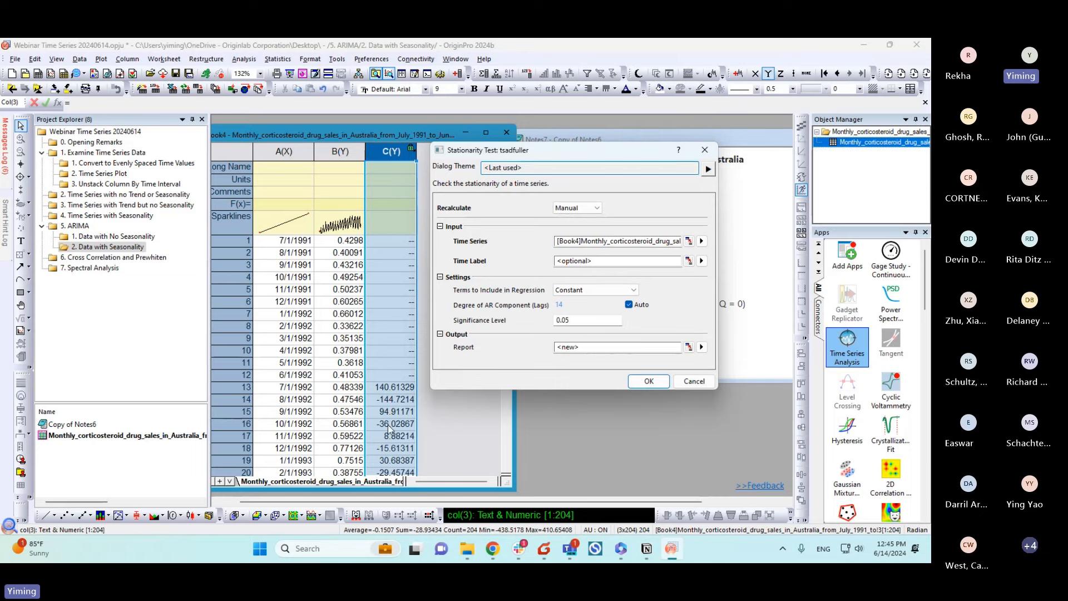
pyautogui.moveTo(505, 157); pyautogui.dragTo(527, 155)
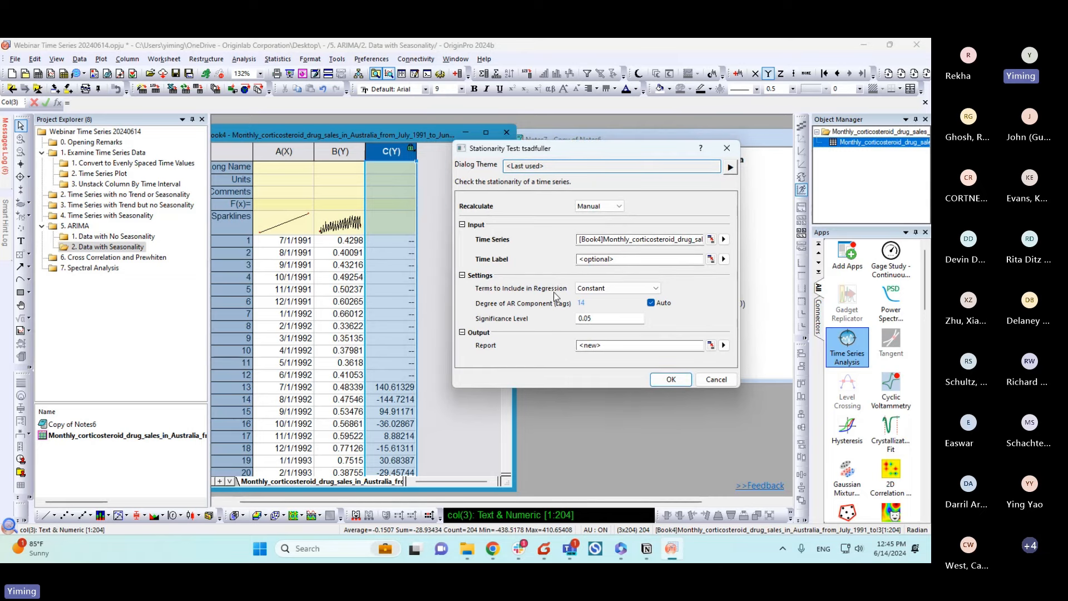
pyautogui.click(671, 379)
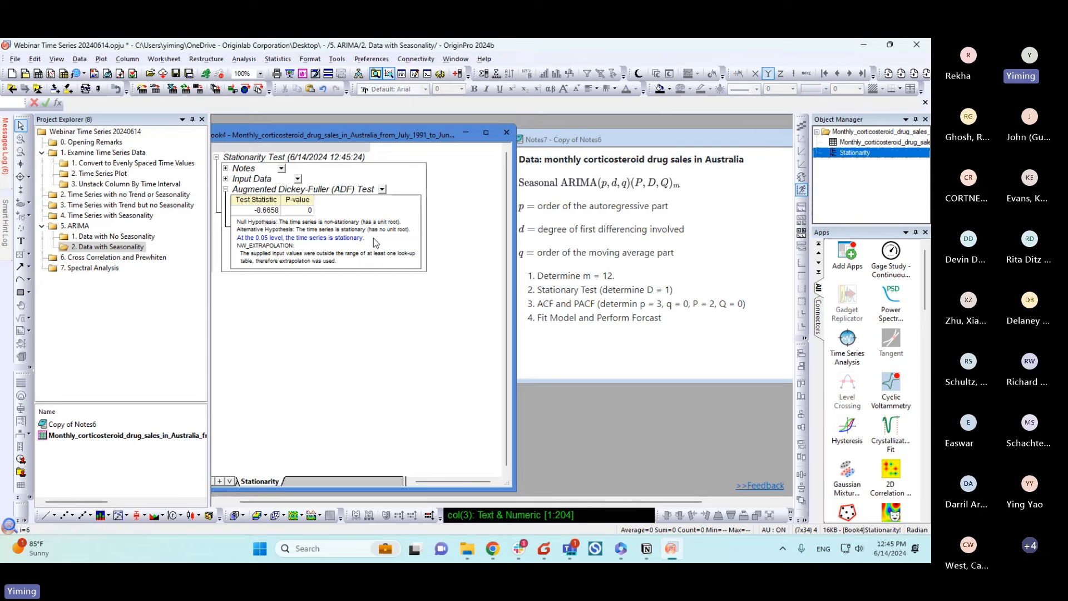
# Step: Return to the monthly drug sales worksheet and narrow its window so the notes beside it are fully uncovered
pyautogui.moveTo(390, 139); pyautogui.dragTo(415, 140)
pyautogui.click(226, 479)
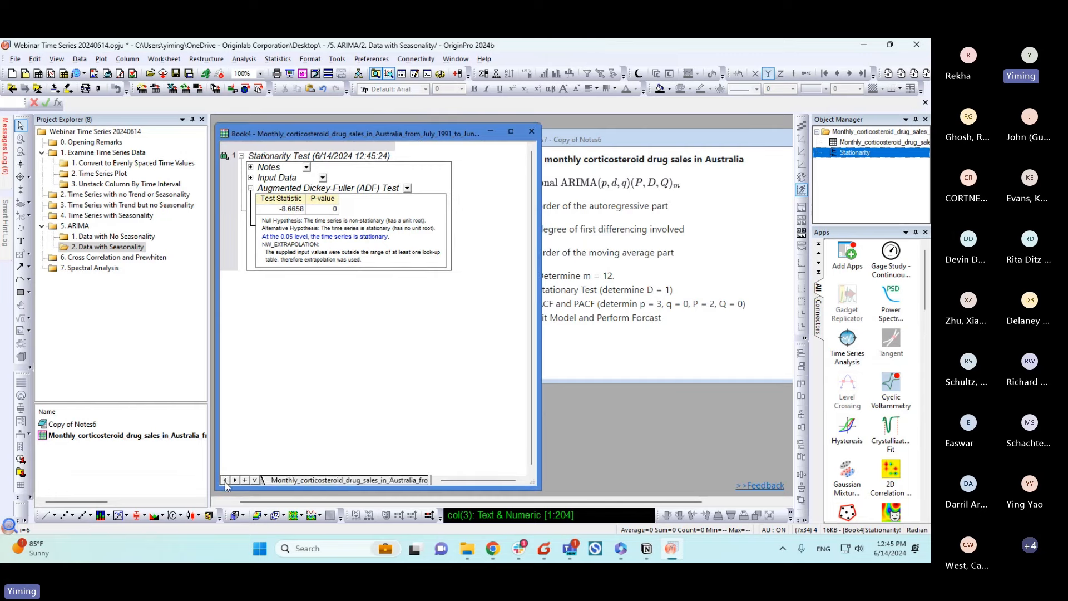
pyautogui.click(274, 481)
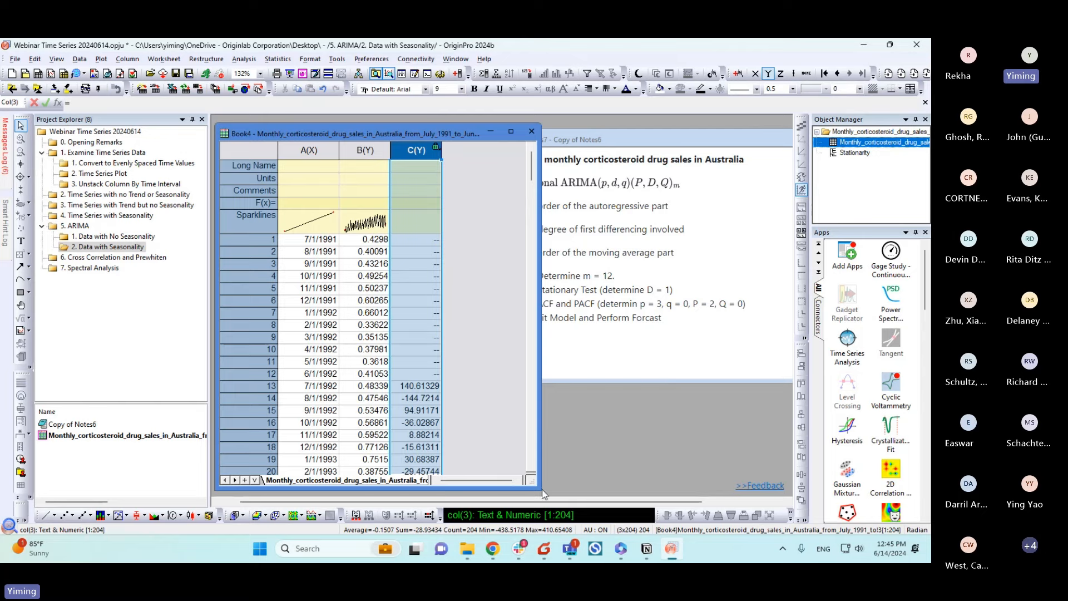
pyautogui.moveTo(539, 489); pyautogui.dragTo(488, 488)
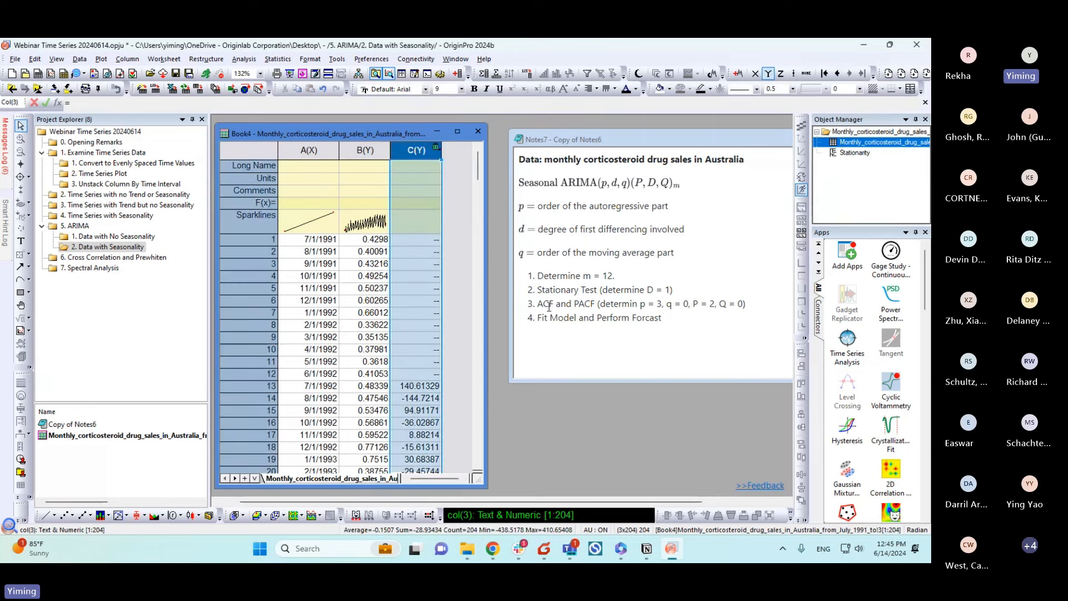
# Step: Run ACF & PACF on differenced column C with automatic lags, Bartlett's Approximation and both correlation plots
pyautogui.click(847, 345)
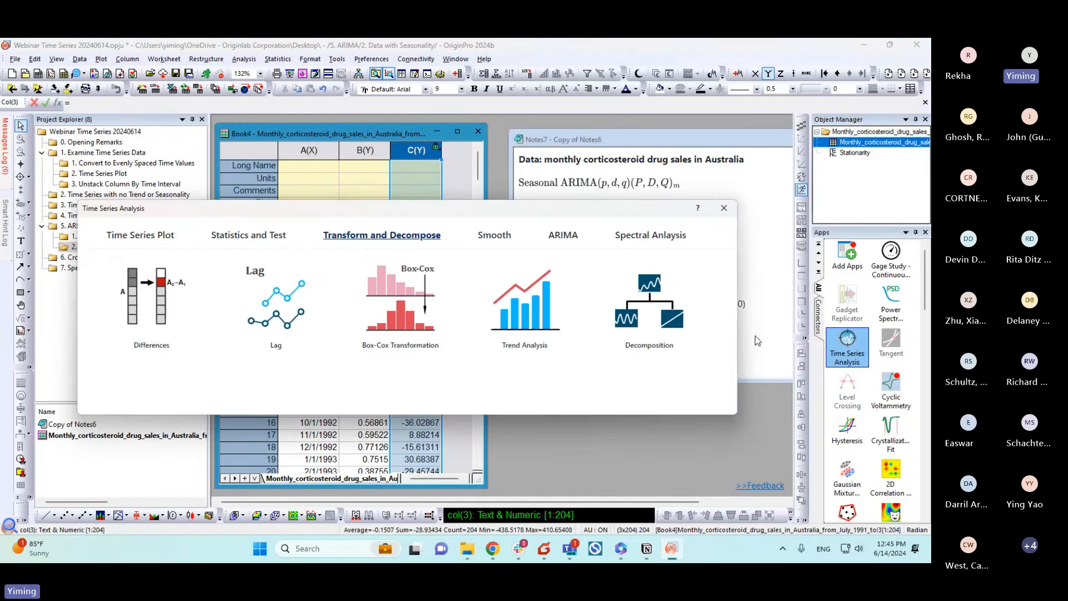
pyautogui.click(260, 239)
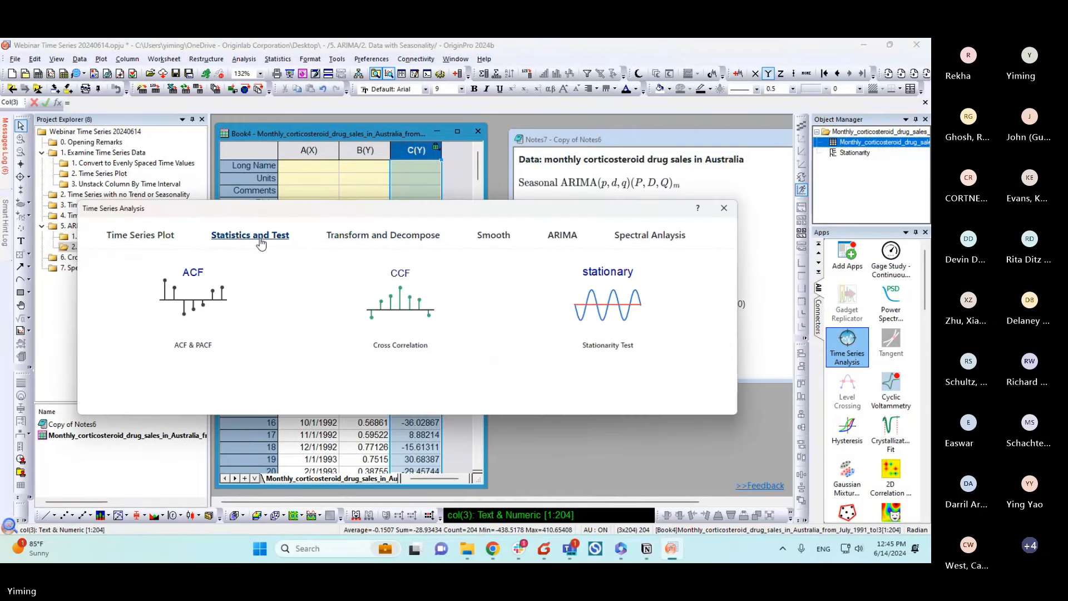
pyautogui.click(190, 303)
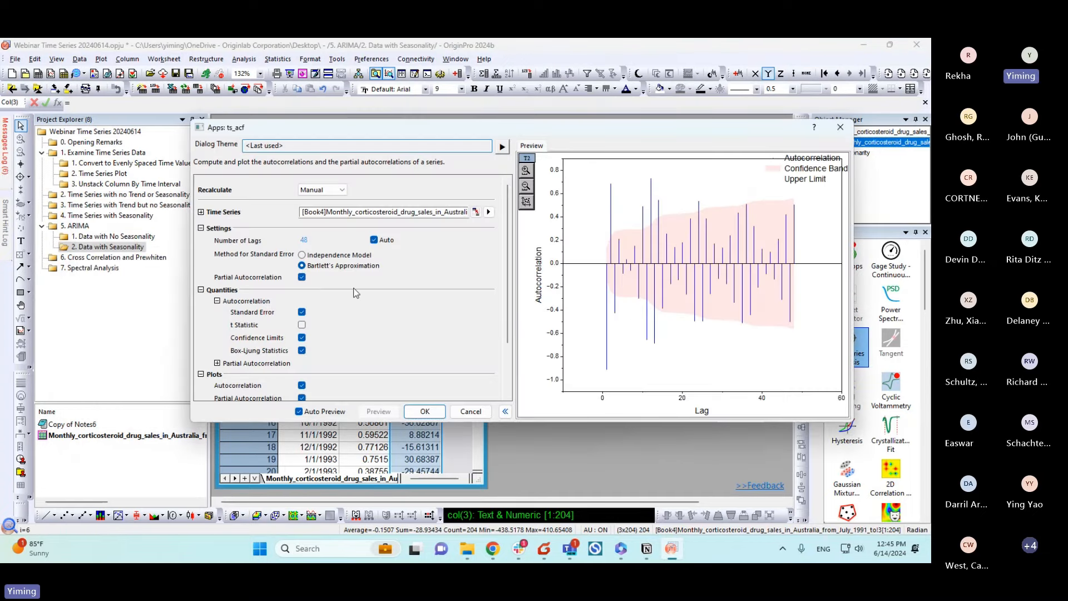
pyautogui.scroll(-1, 383, 354)
pyautogui.scroll(2, 383, 351)
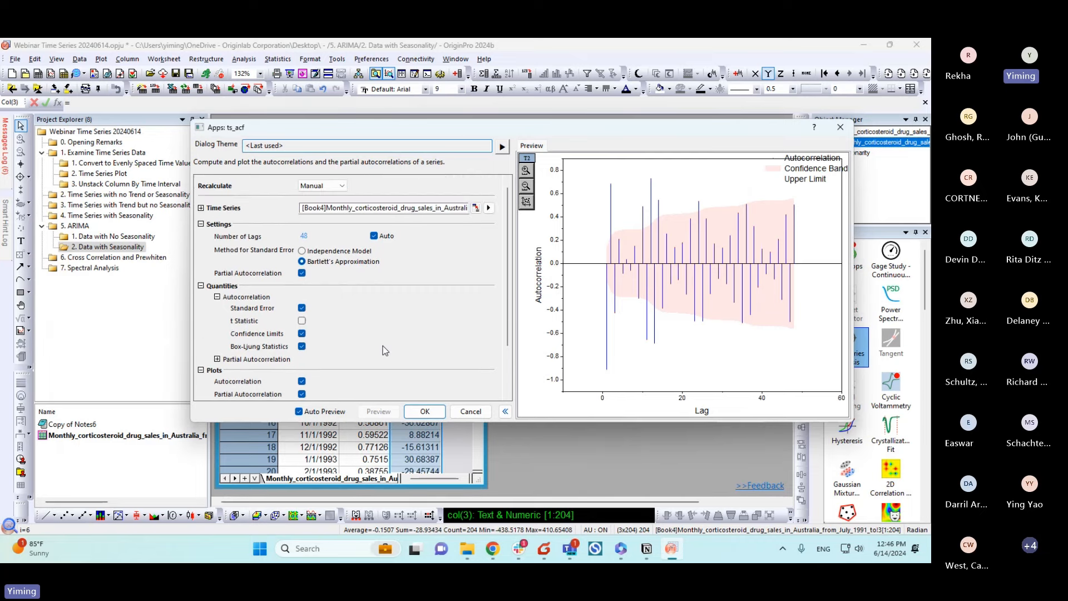
pyautogui.click(217, 359)
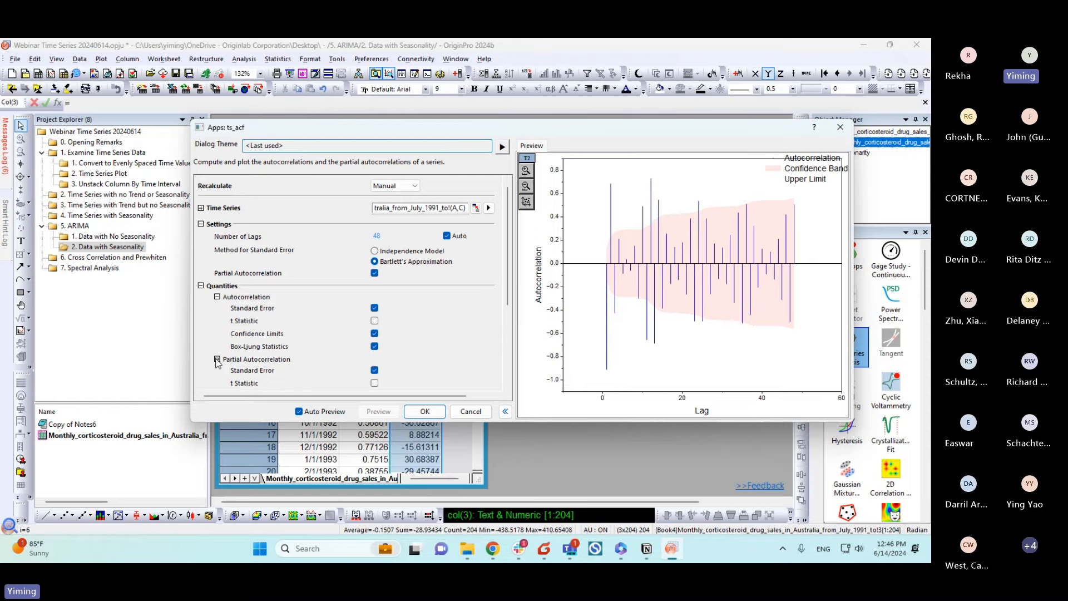
pyautogui.scroll(-1, 307, 333)
pyautogui.scroll(1, 307, 332)
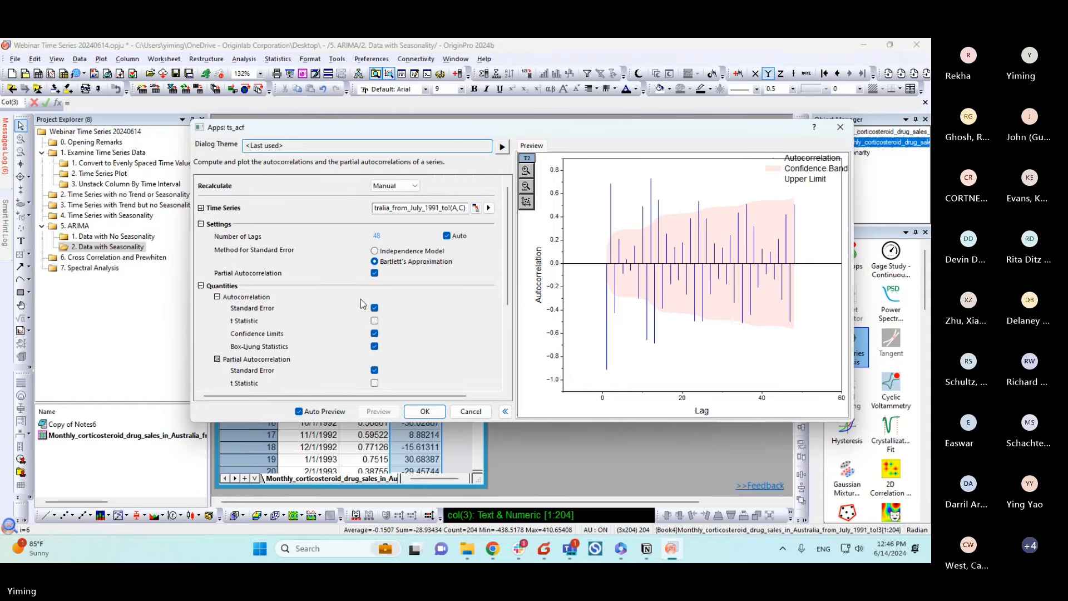
pyautogui.click(424, 411)
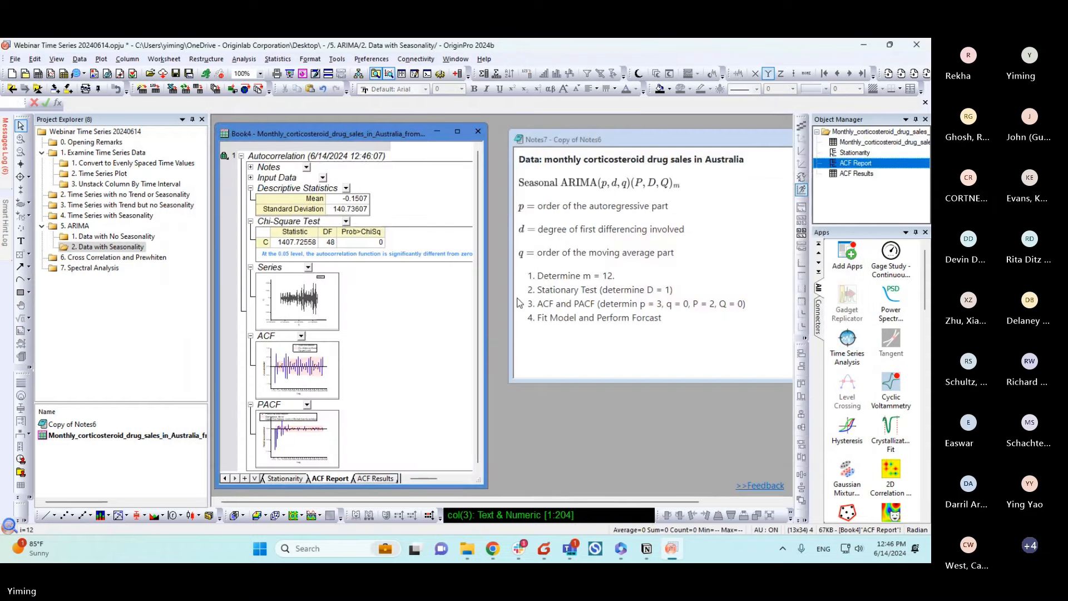
# Step: Open the ACF graph from the ACF report beside the workbook, and open the PACF graph as well
pyautogui.doubleClick(324, 375)
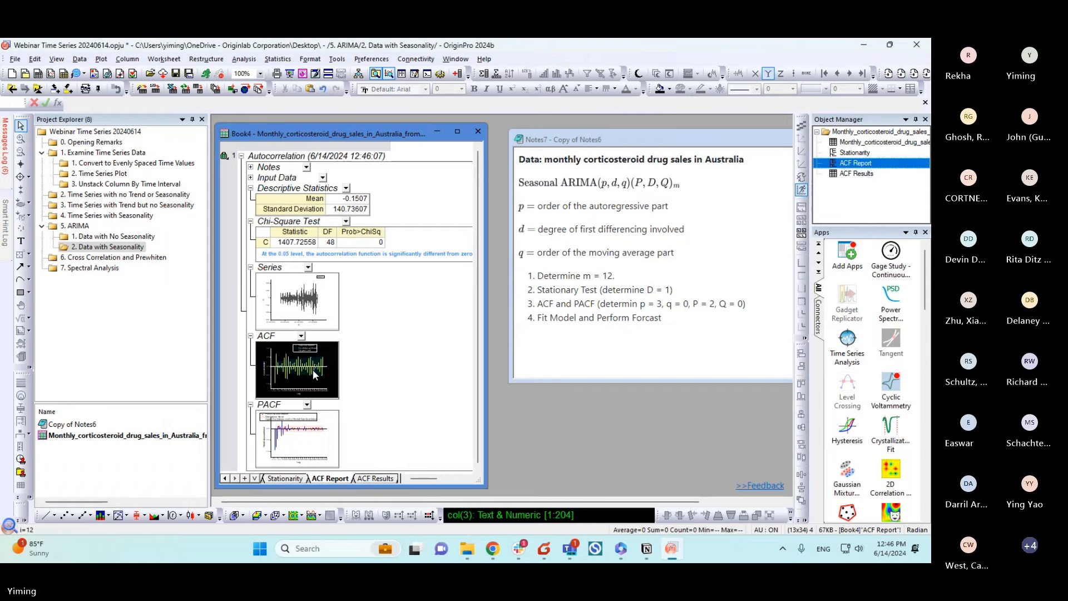
pyautogui.moveTo(445, 138); pyautogui.dragTo(649, 140)
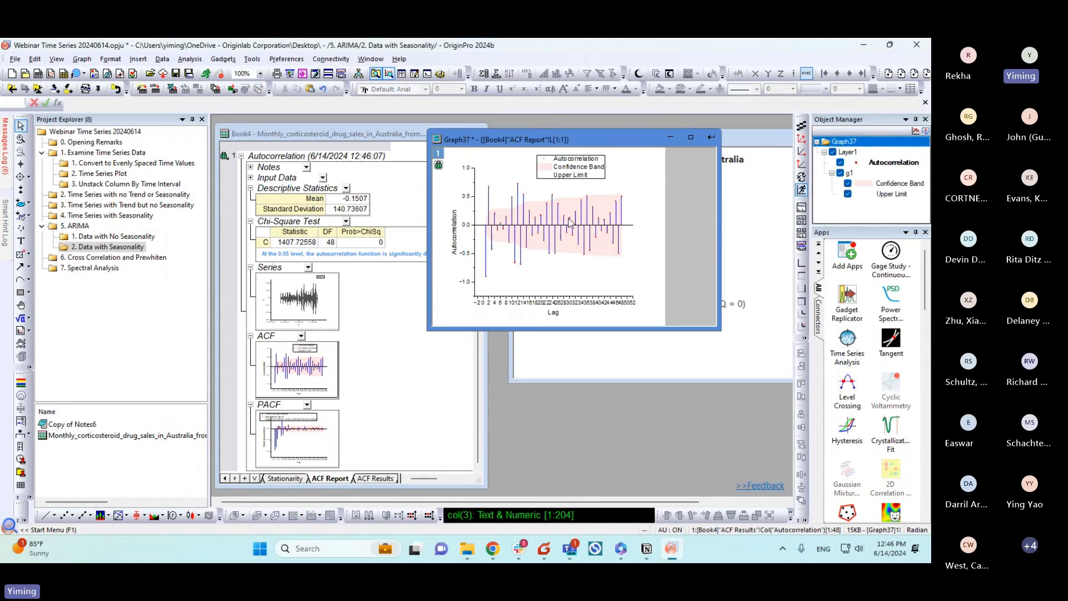
pyautogui.click(292, 452)
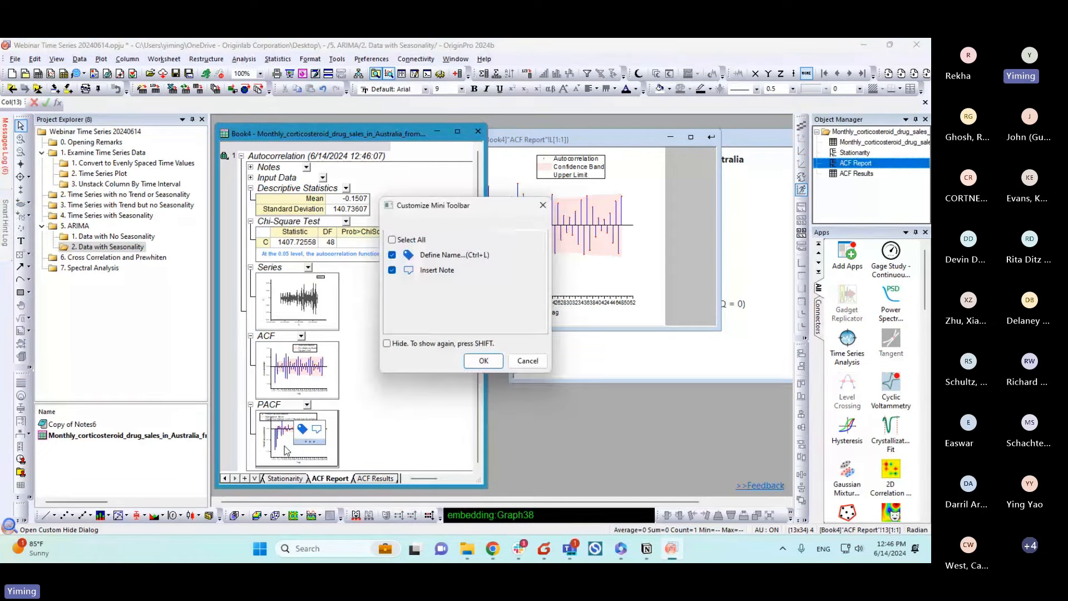
pyautogui.click(526, 359)
pyautogui.doubleClick(304, 450)
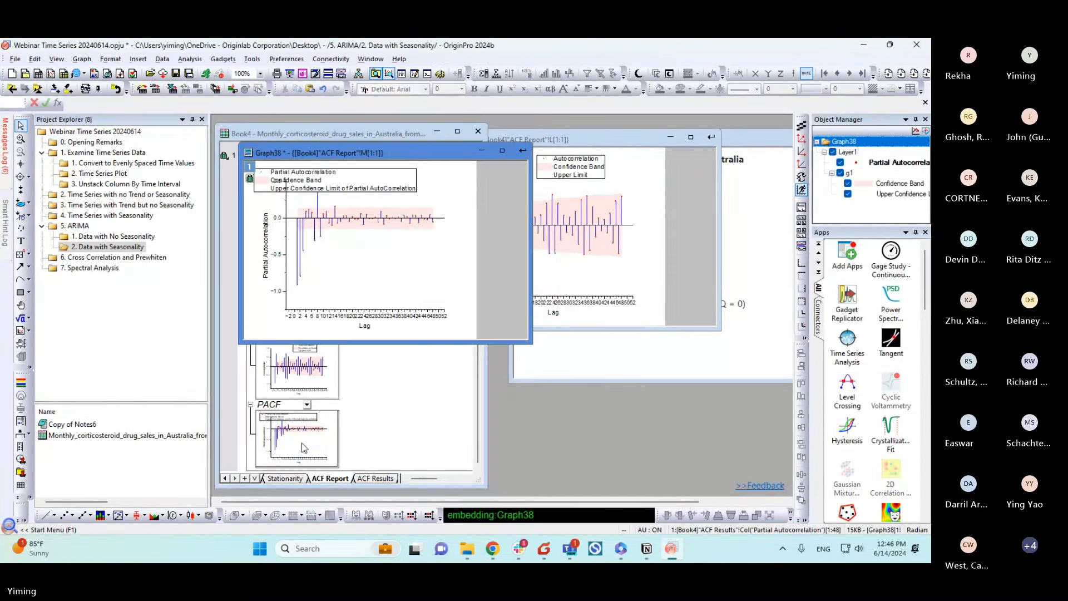
# Step: Enlarge the PACF graph window, place it beside the ACF report, and examine its lags against the confidence band
pyautogui.moveTo(541, 347); pyautogui.dragTo(733, 488)
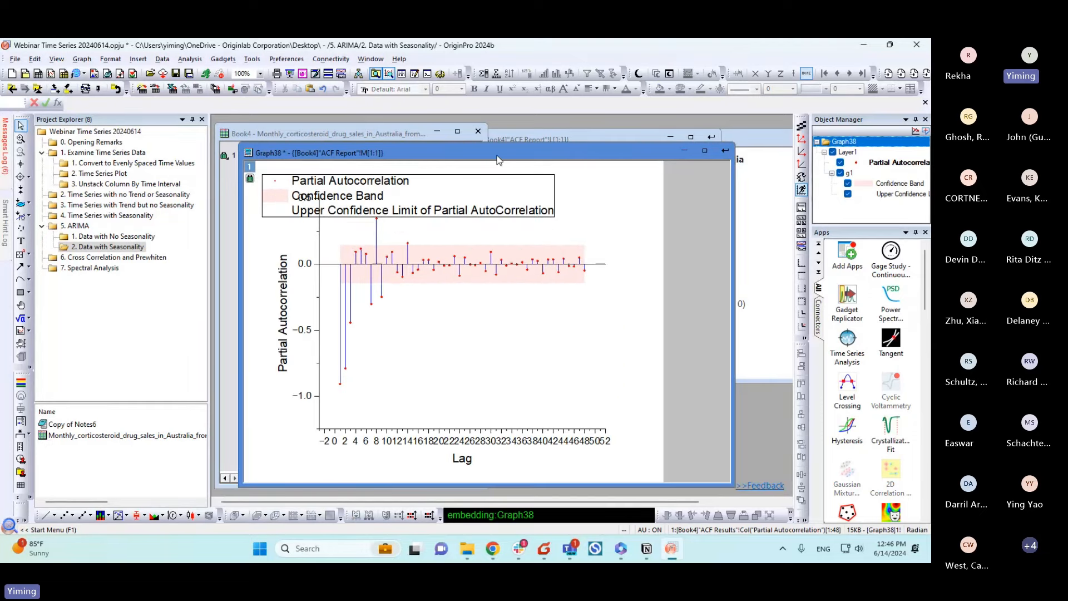
pyautogui.moveTo(497, 159); pyautogui.dragTo(610, 159)
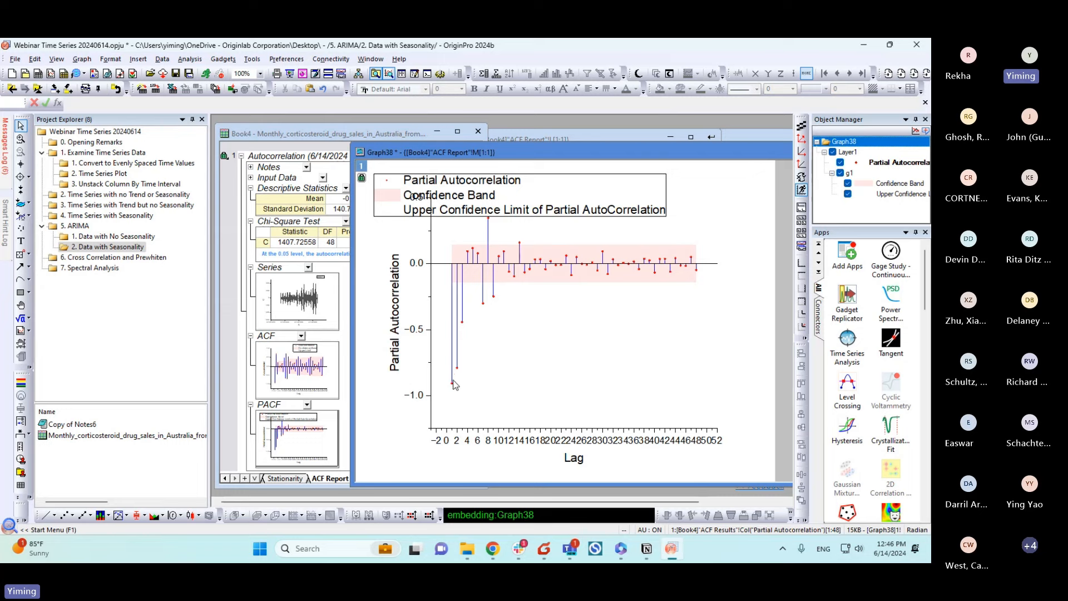
pyautogui.moveTo(456, 287)
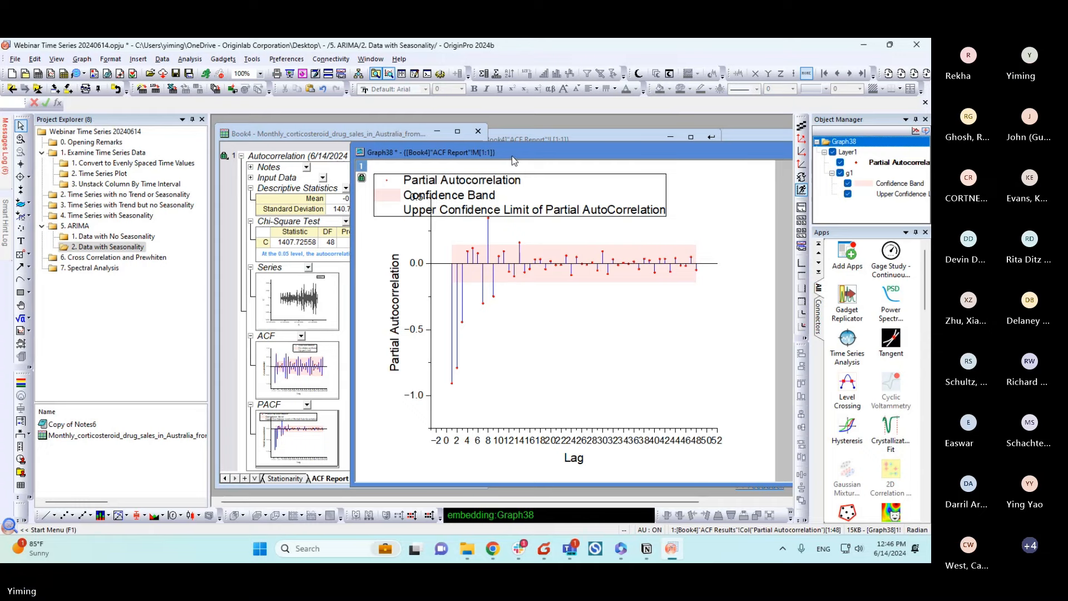
pyautogui.moveTo(513, 158); pyautogui.dragTo(528, 166)
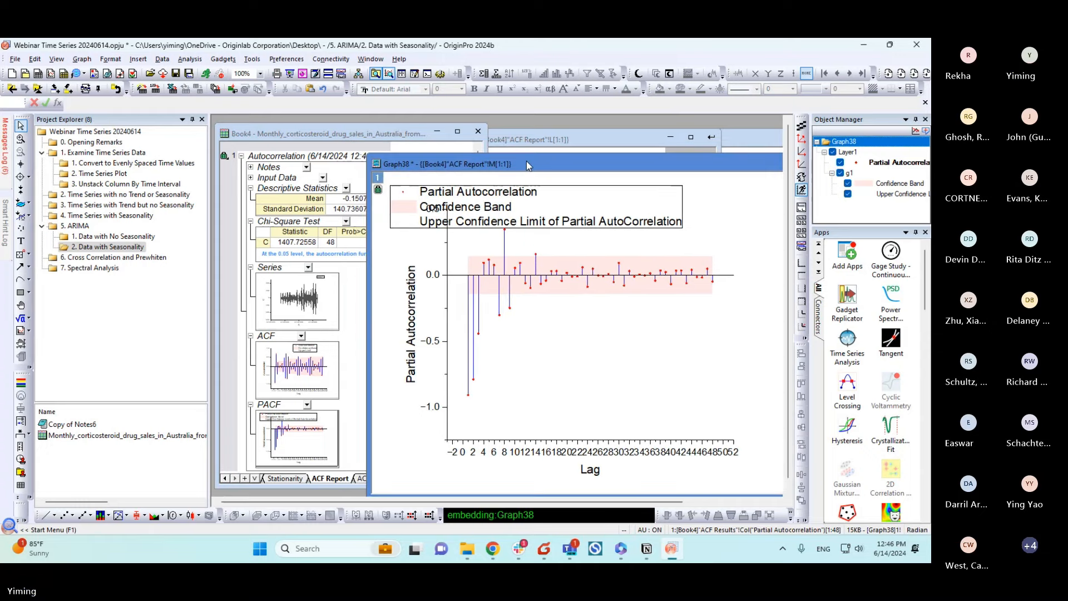
pyautogui.moveTo(374, 157); pyautogui.dragTo(465, 204)
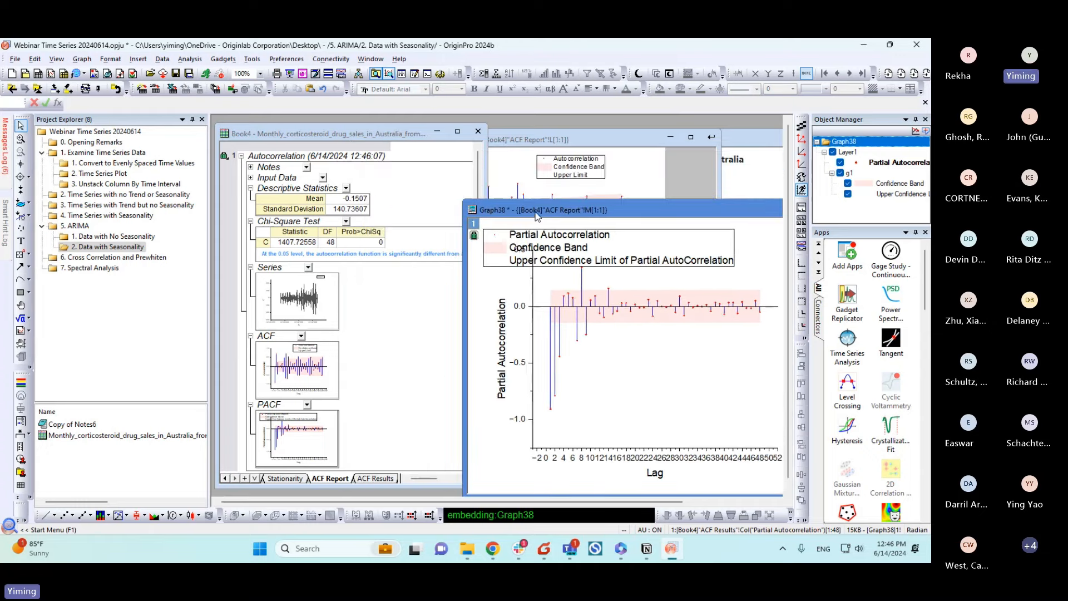
pyautogui.moveTo(536, 217); pyautogui.dragTo(459, 196)
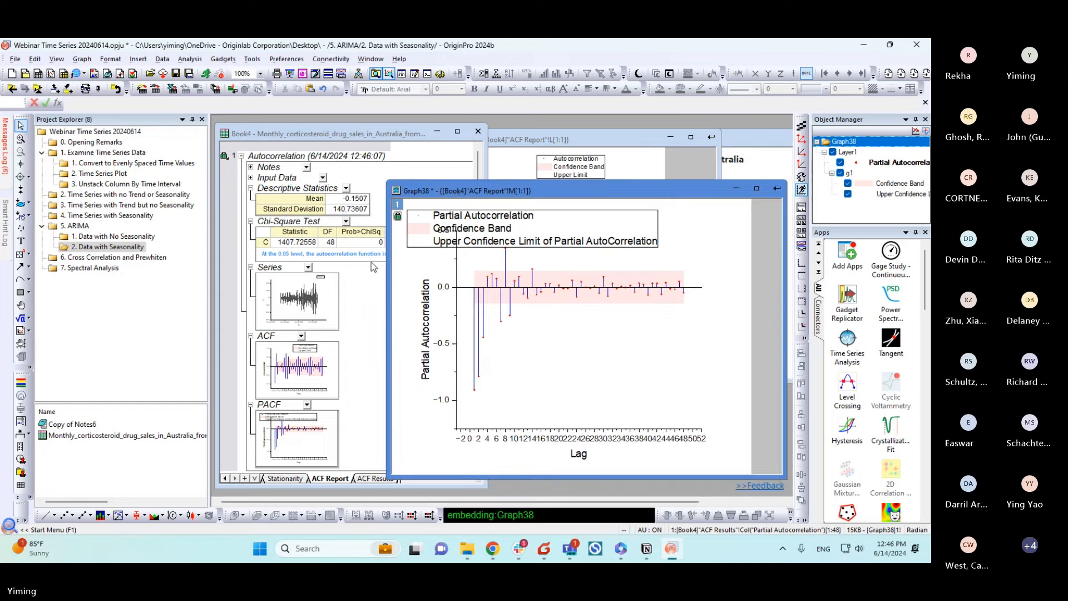
pyautogui.click(360, 295)
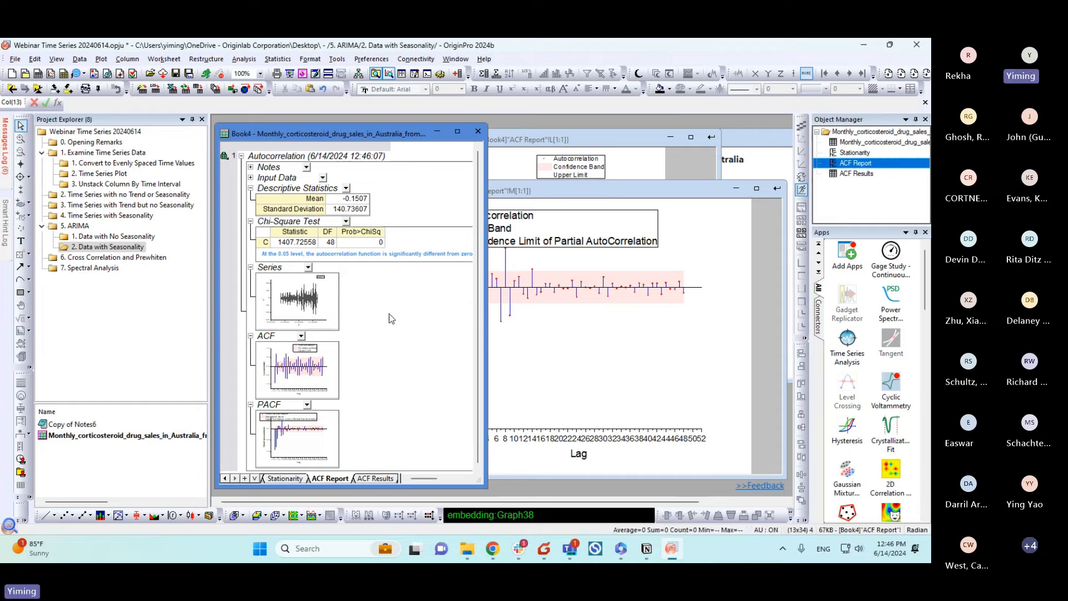
pyautogui.click(584, 214)
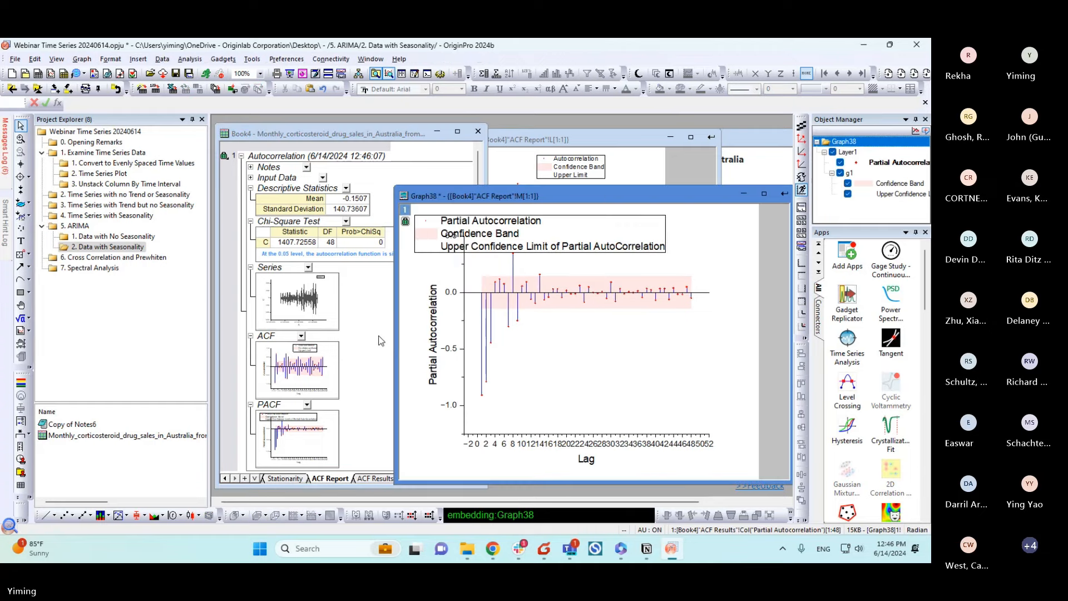
# Step: Reopen the parameters of the ACF analysis, review the quantities, plots and output settings, and leave them unchanged
pyautogui.click(224, 156)
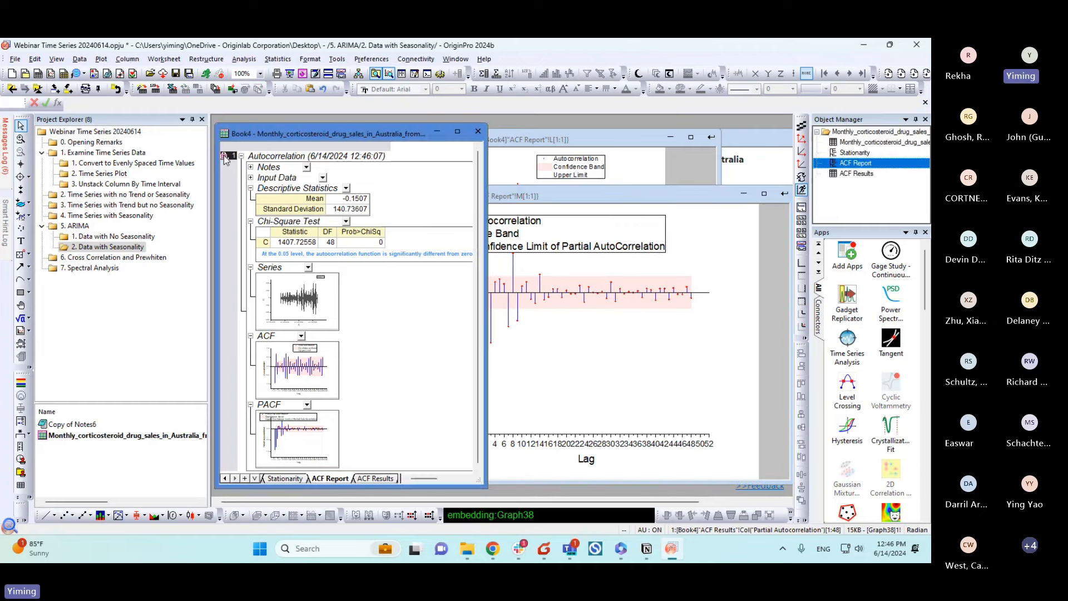
pyautogui.click(241, 177)
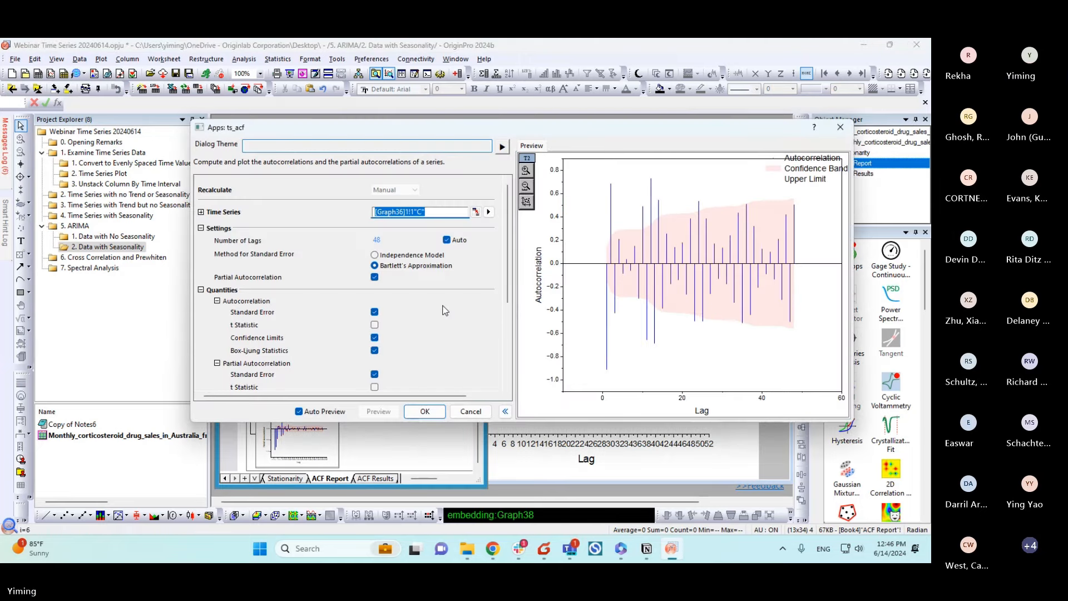
pyautogui.scroll(-3, 435, 280)
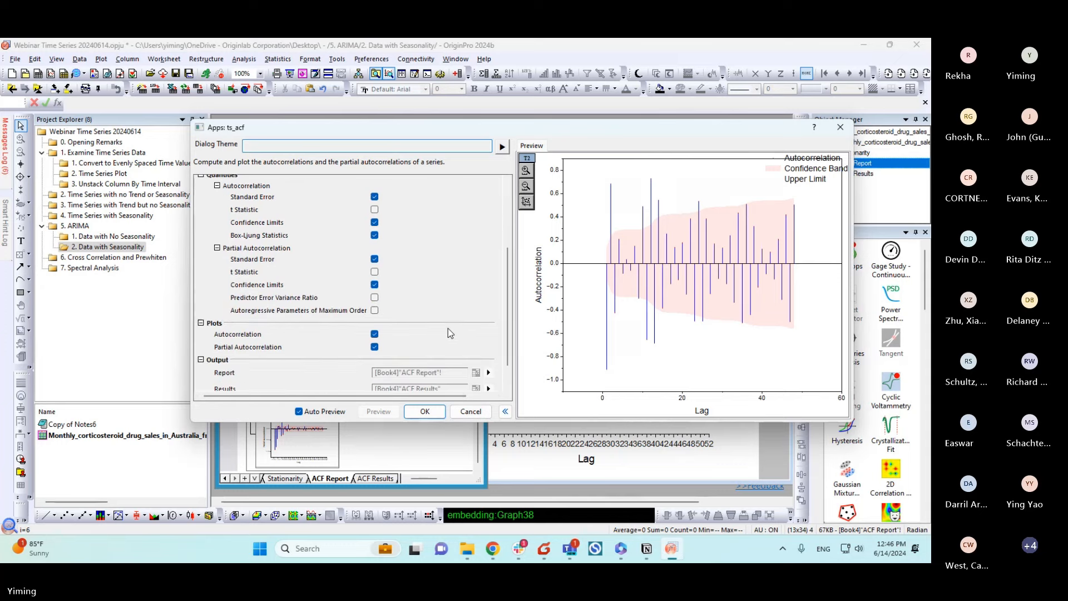
pyautogui.scroll(-1, 448, 328)
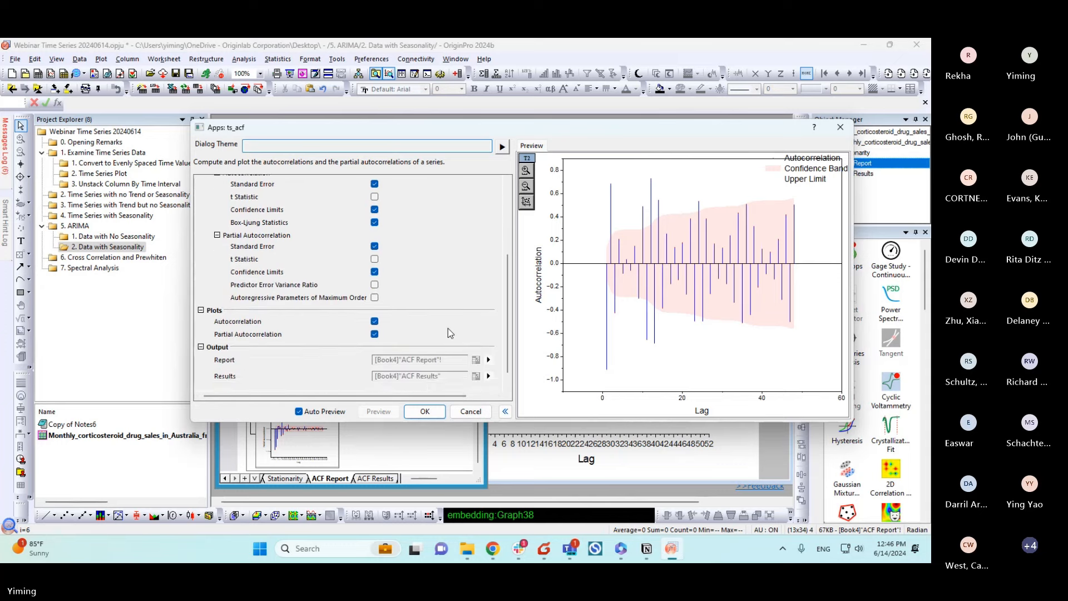
pyautogui.click(466, 412)
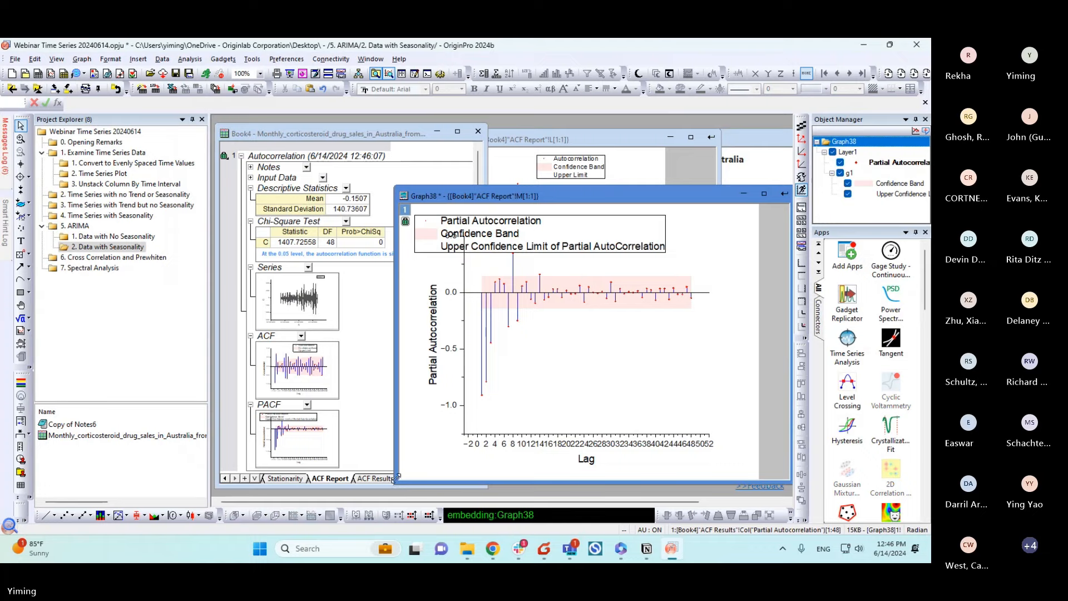
# Step: Return to the monthly sales worksheet and preview the ACF & PACF analysis of original sales column B without running it
pyautogui.moveTo(396, 477); pyautogui.dragTo(328, 455)
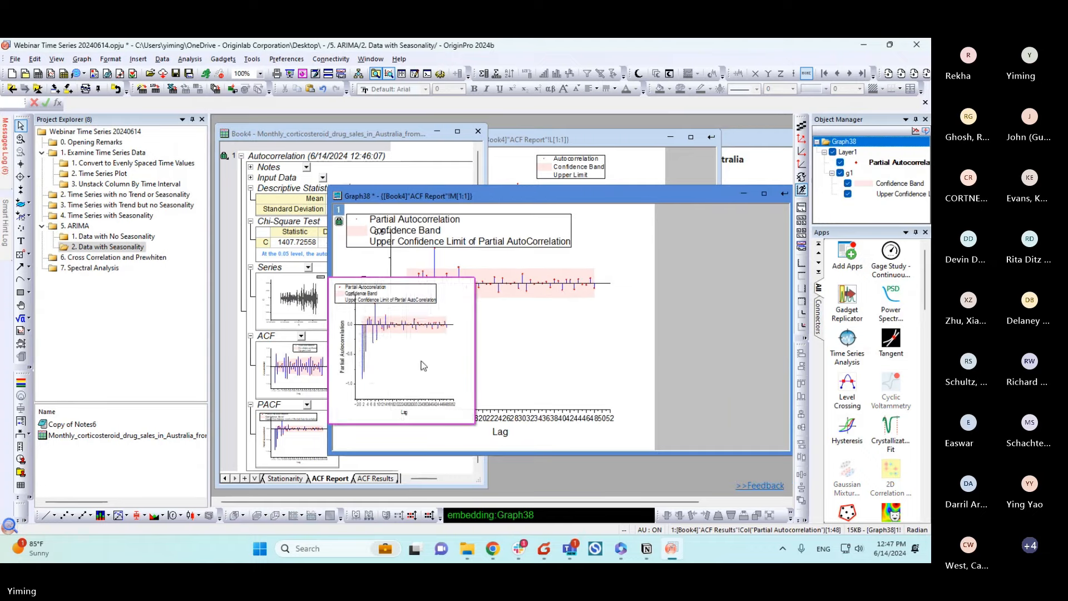
pyautogui.click(287, 478)
pyautogui.click(224, 479)
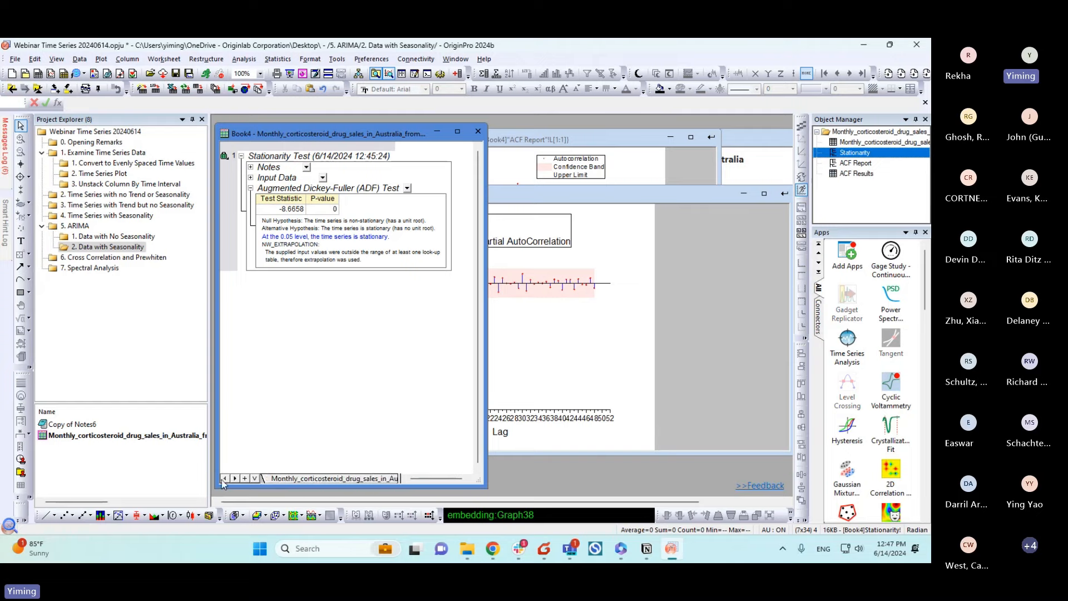
pyautogui.click(297, 480)
pyautogui.click(365, 151)
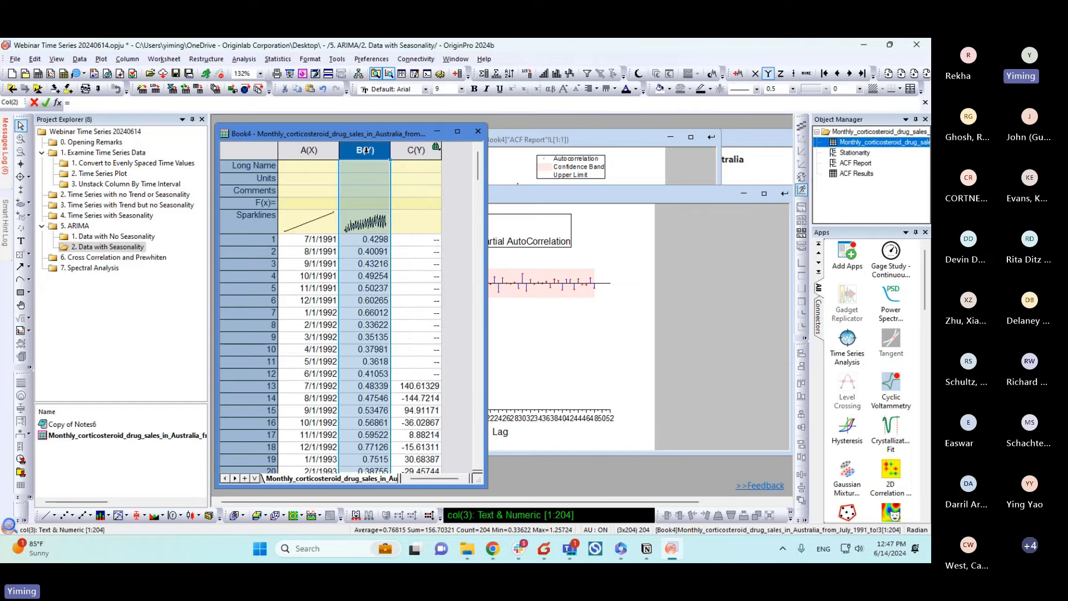
pyautogui.click(846, 358)
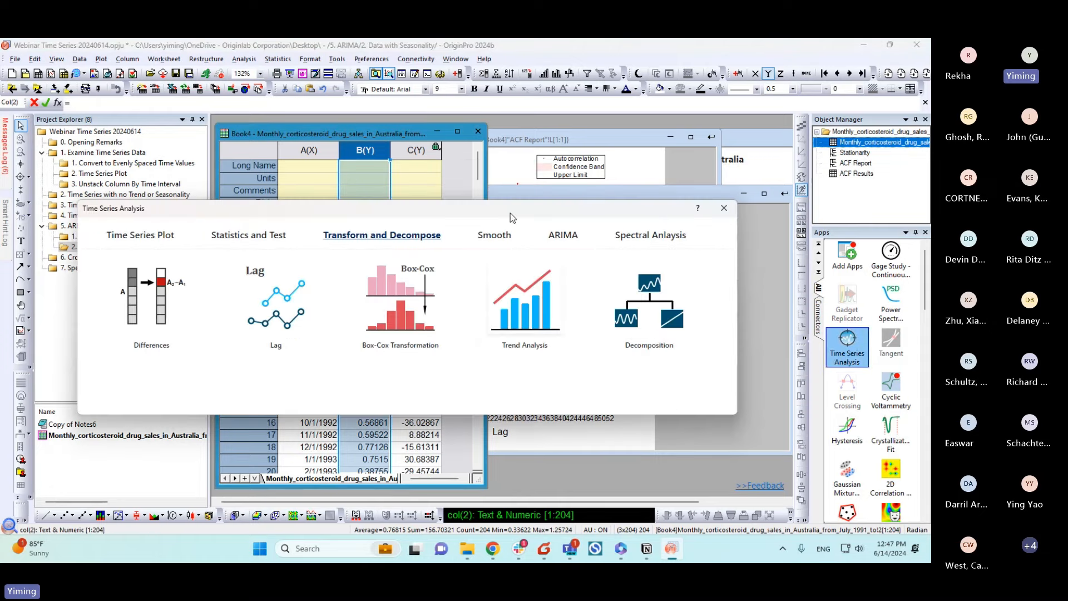
pyautogui.moveTo(512, 216); pyautogui.dragTo(539, 193)
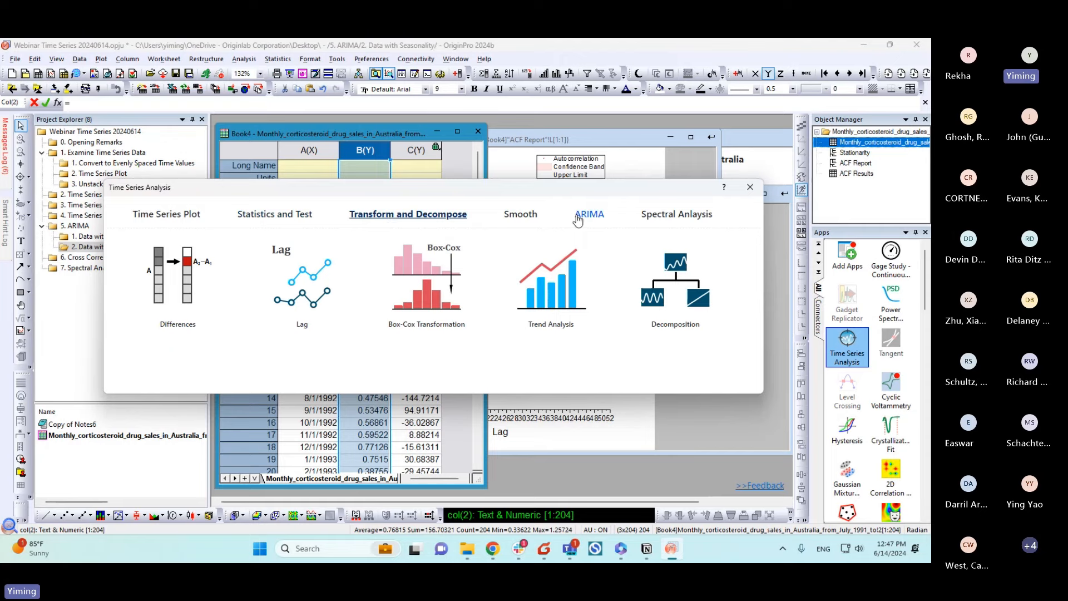
pyautogui.click(282, 216)
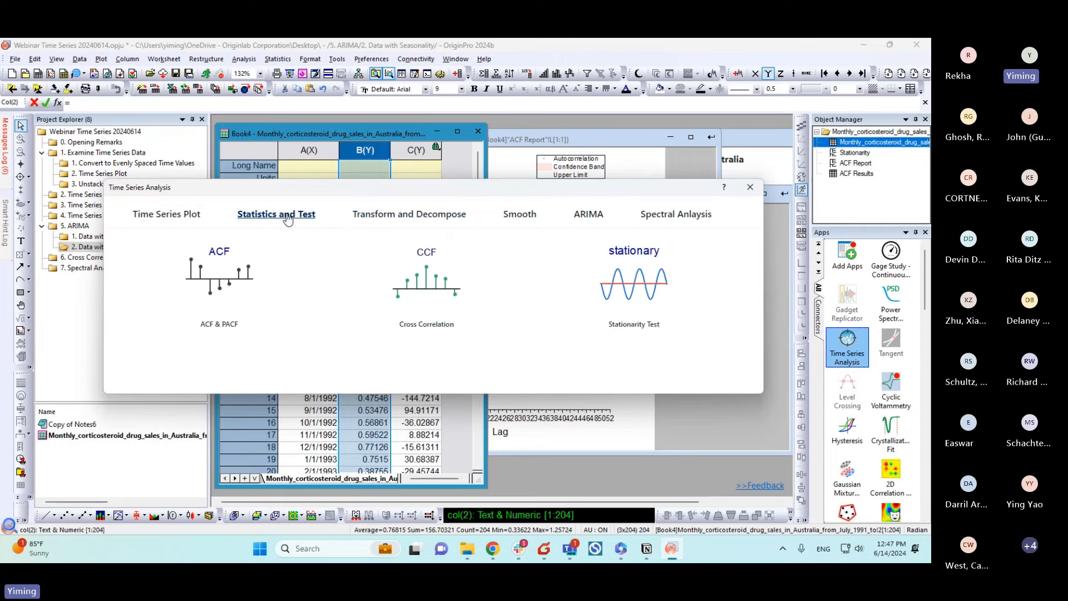
pyautogui.click(212, 284)
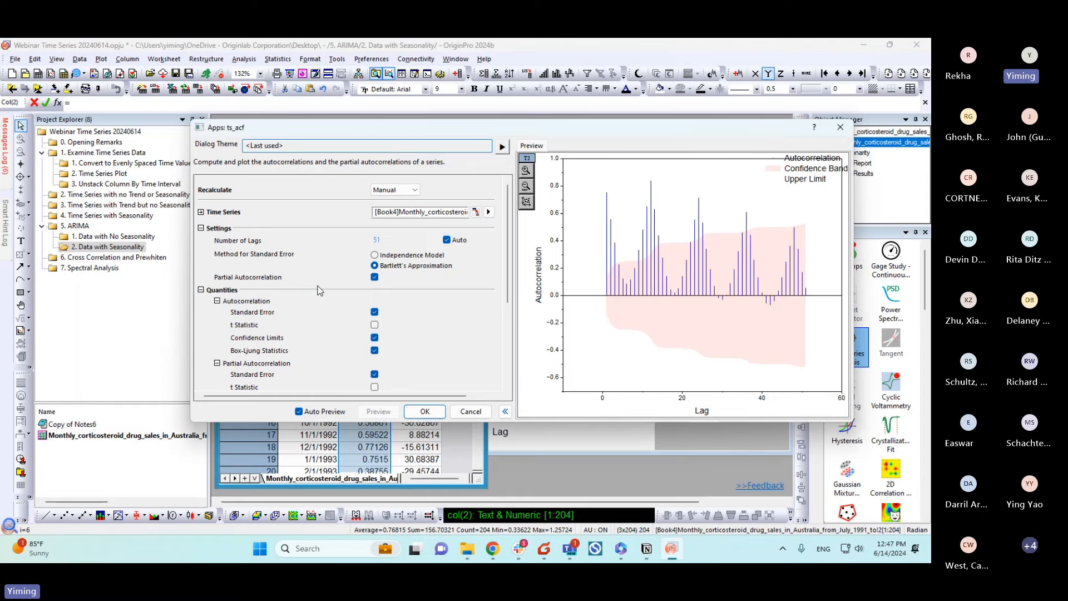
pyautogui.scroll(-1, 437, 287)
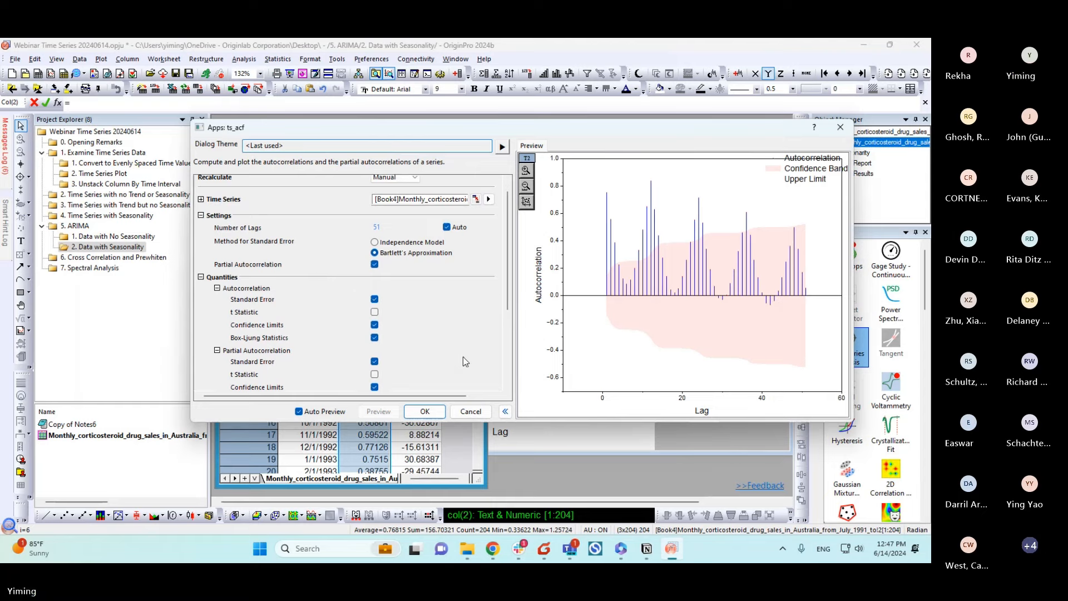
pyautogui.scroll(-4, 472, 343)
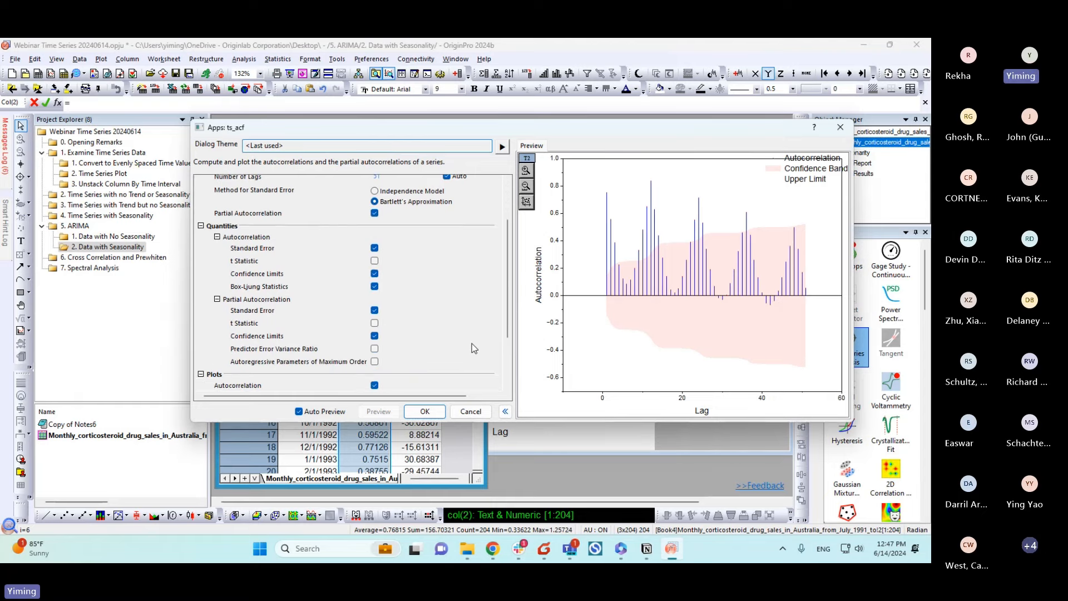
pyautogui.click(470, 412)
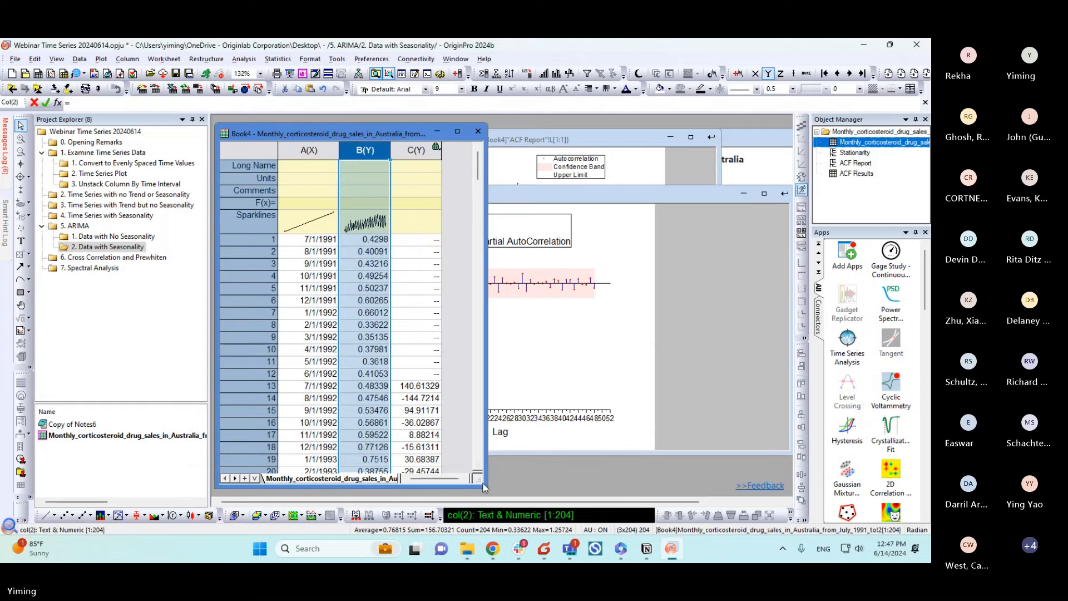
# Step: Arrange the PACF and ACF graphs beside the seasonal ARIMA notes, enlarge the notes window, and review the listed model orders
pyautogui.moveTo(483, 487); pyautogui.dragTo(566, 493)
pyautogui.scroll(-2, 453, 386)
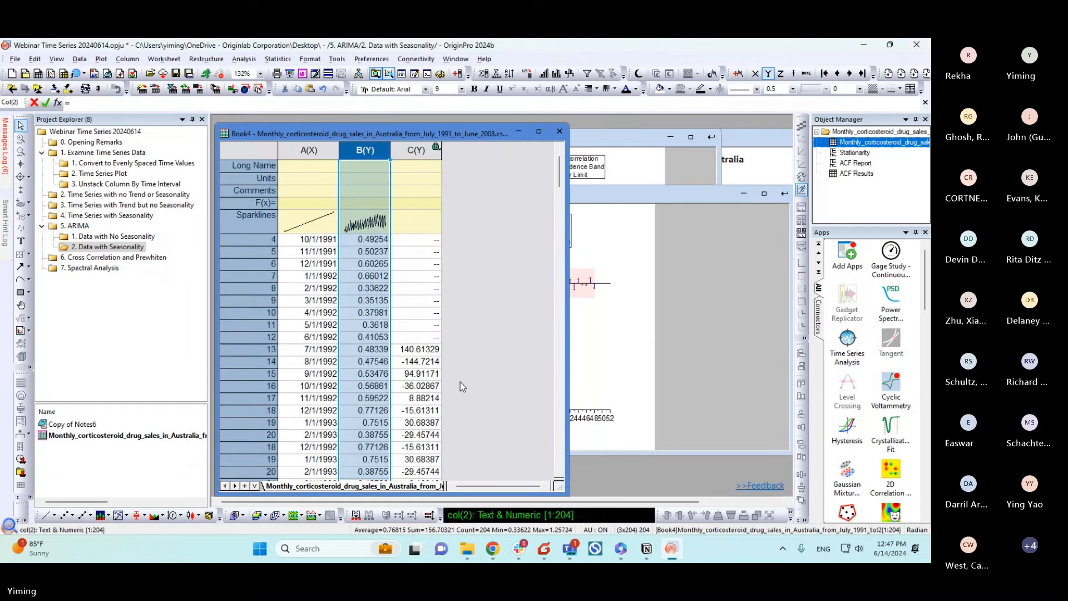
pyautogui.click(413, 151)
pyautogui.doubleClick(578, 285)
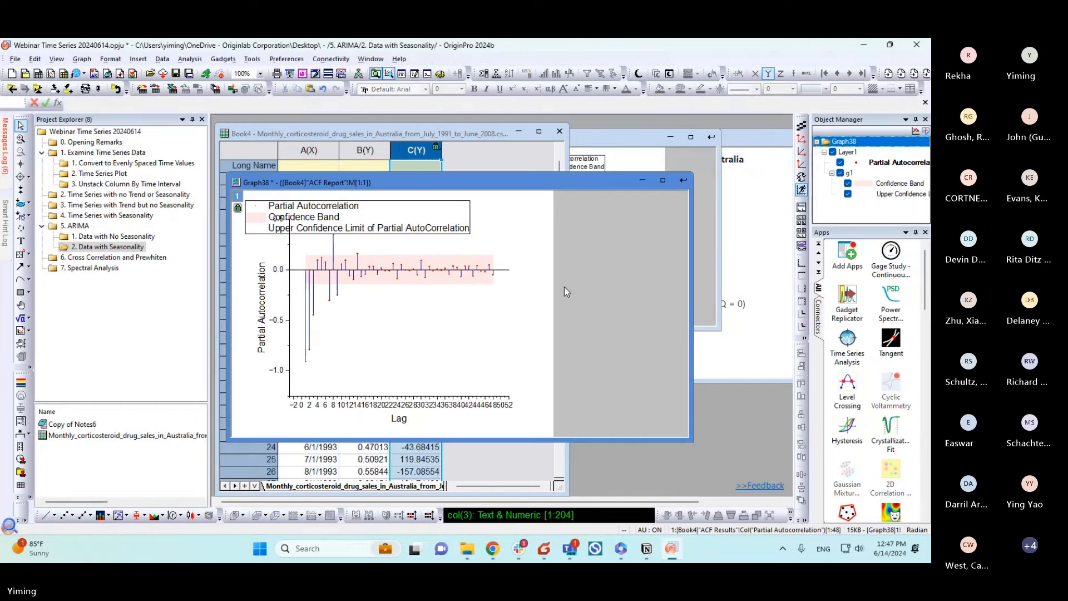
pyautogui.moveTo(694, 441); pyautogui.dragTo(546, 455)
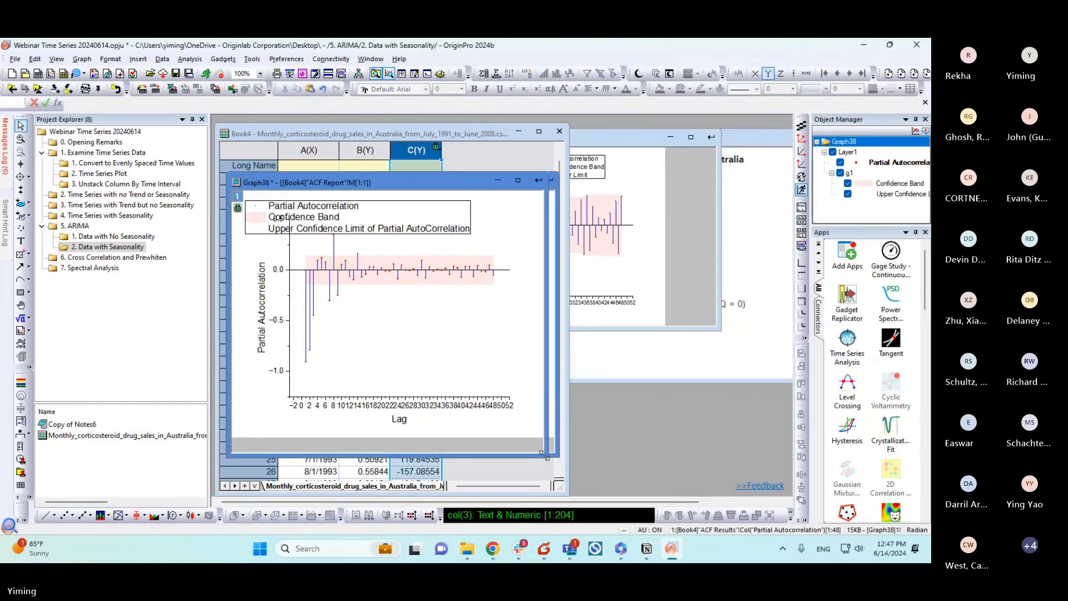
pyautogui.moveTo(655, 141); pyautogui.dragTo(499, 316)
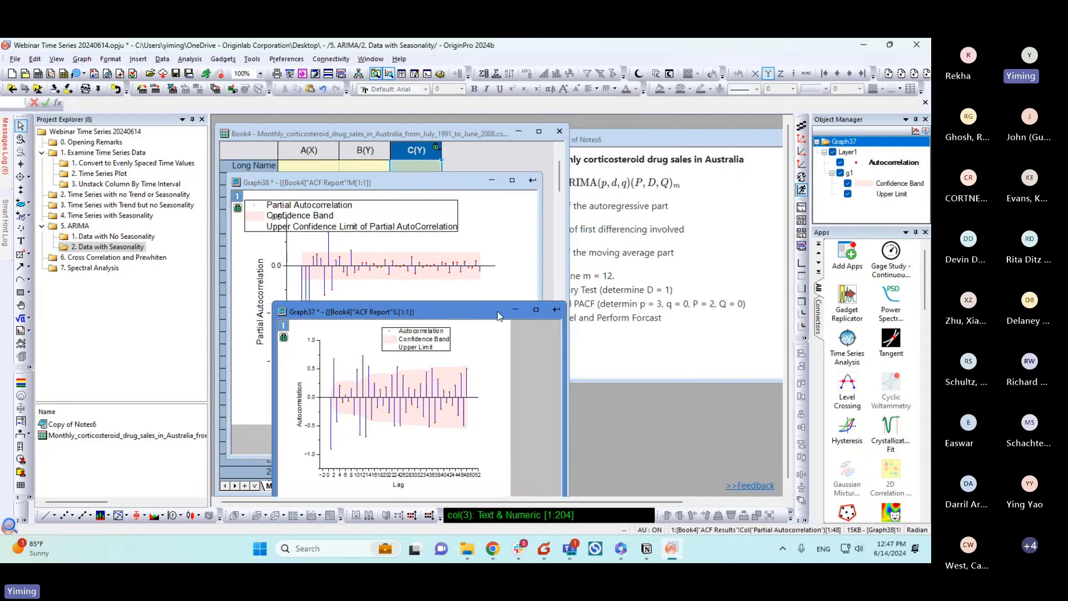
pyautogui.click(624, 357)
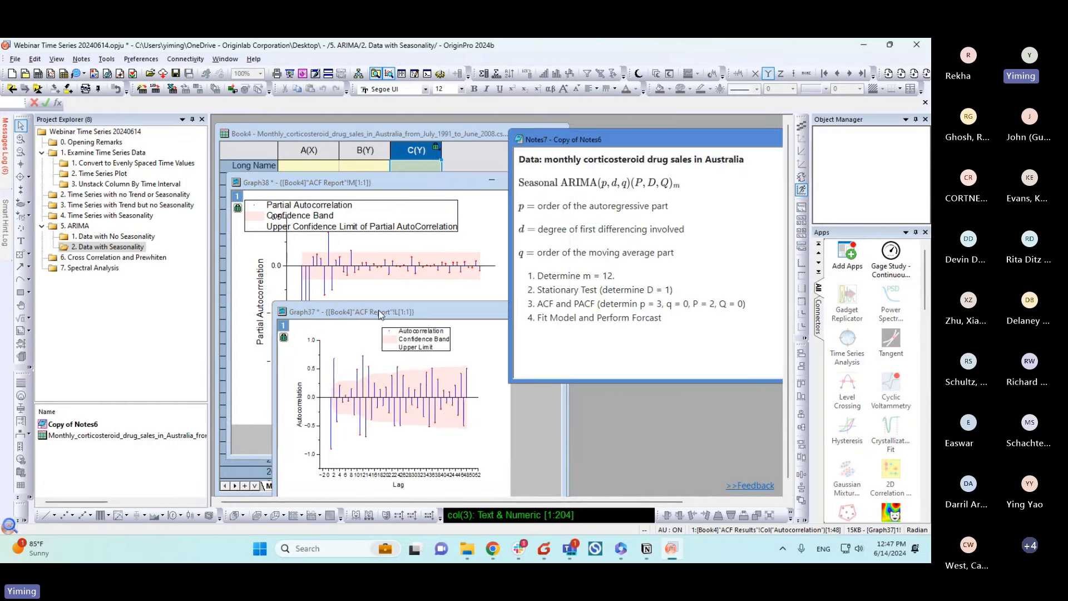
pyautogui.click(371, 336)
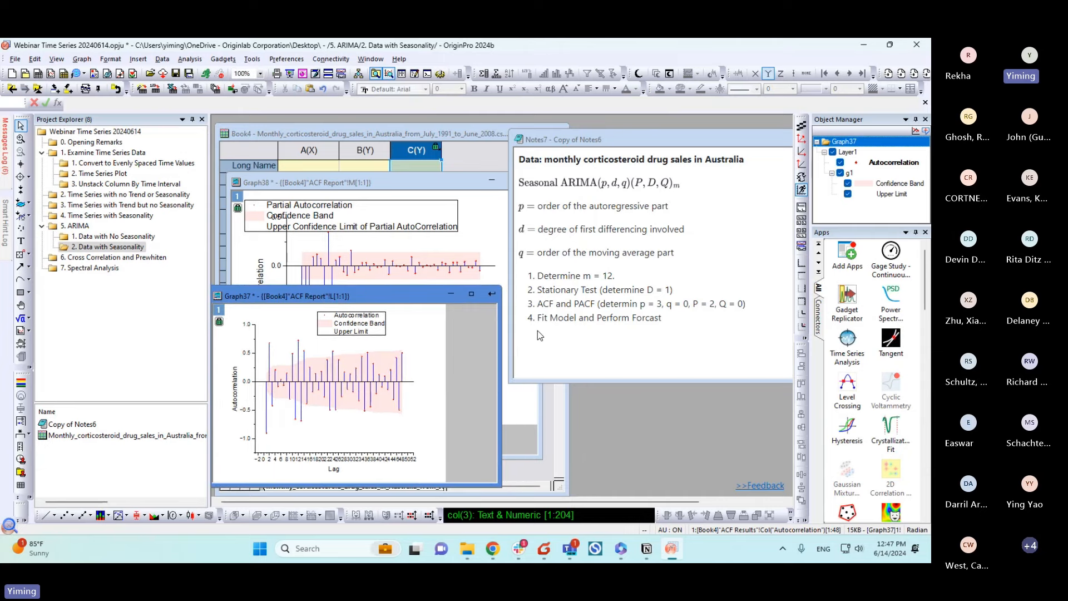
pyautogui.moveTo(511, 380); pyautogui.dragTo(347, 432)
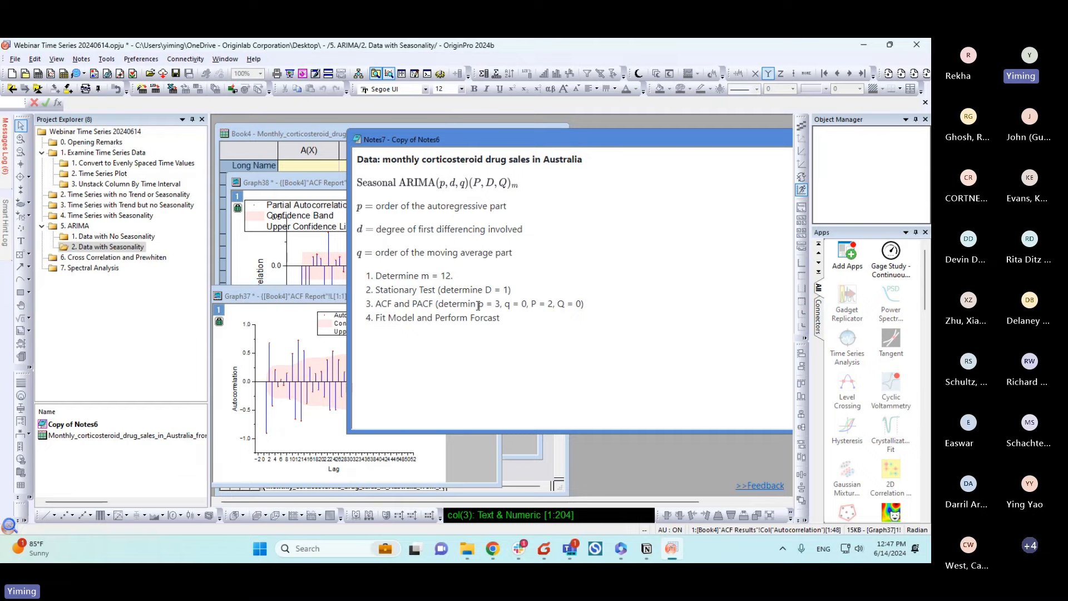
# Step: Start an ARIMA fit from the Time Series Analysis app on the original sales column B
pyautogui.click(311, 149)
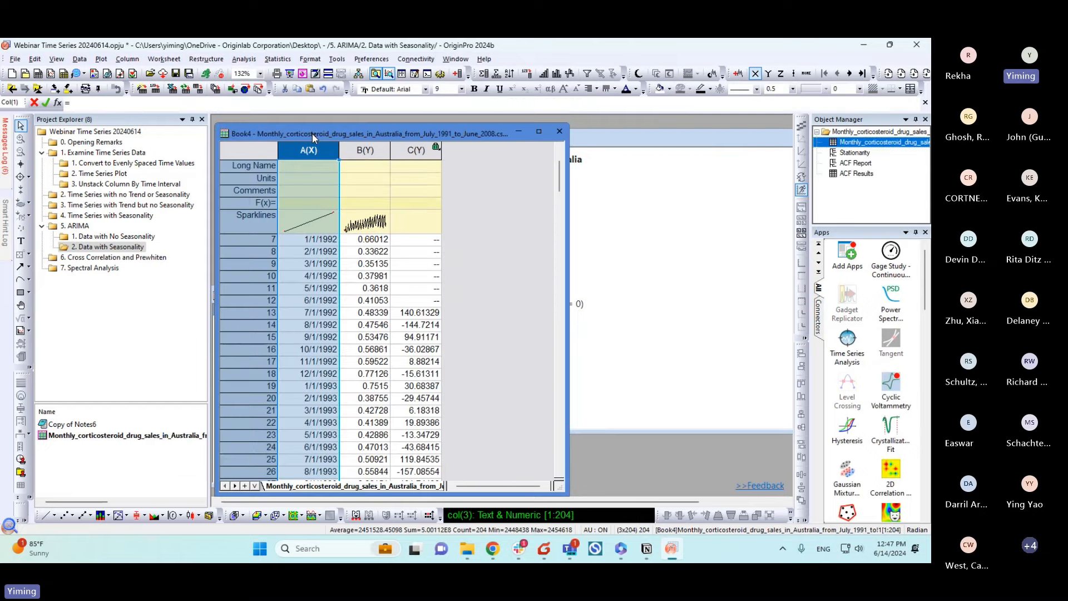
pyautogui.click(479, 243)
pyautogui.click(363, 149)
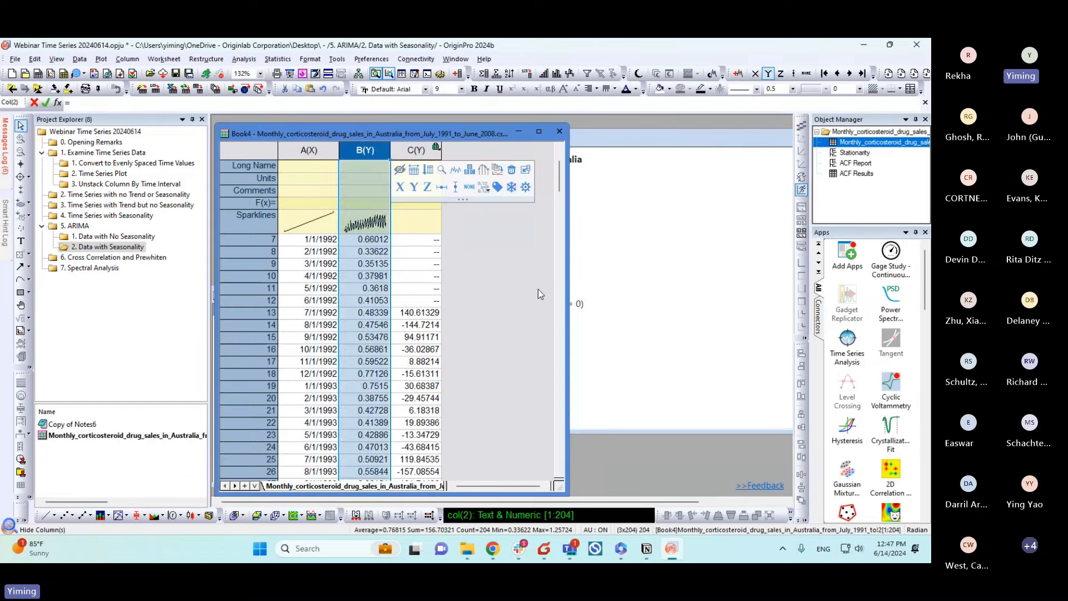
pyautogui.click(845, 349)
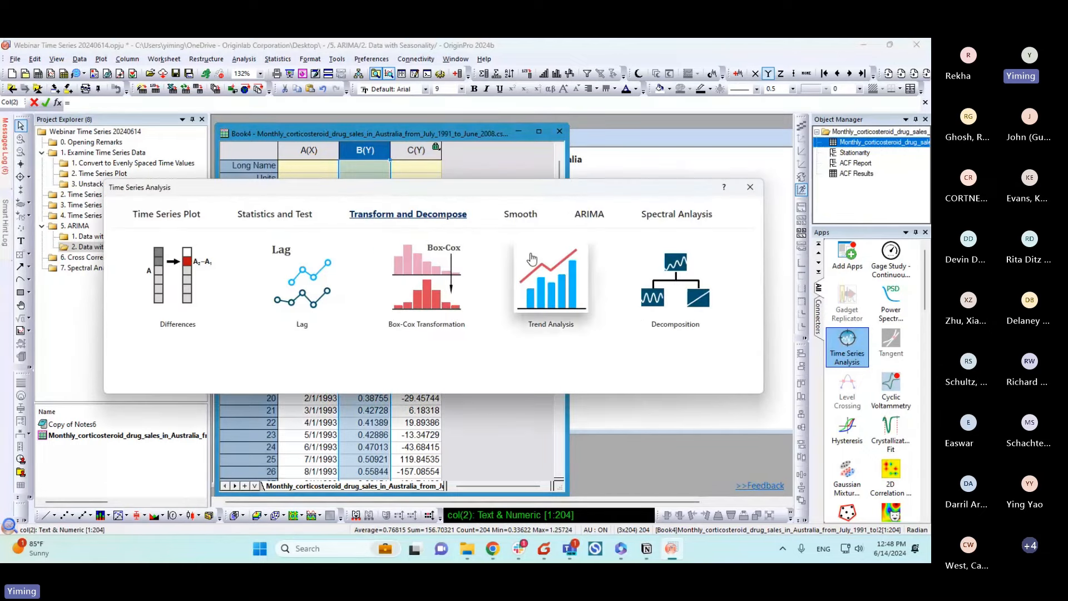
pyautogui.click(573, 224)
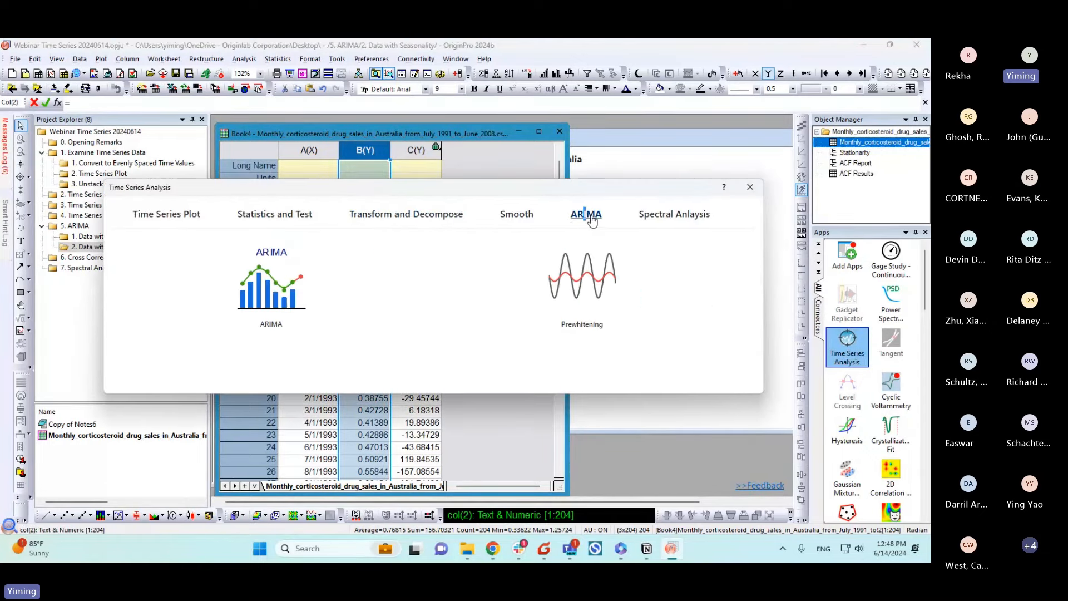
pyautogui.click(271, 278)
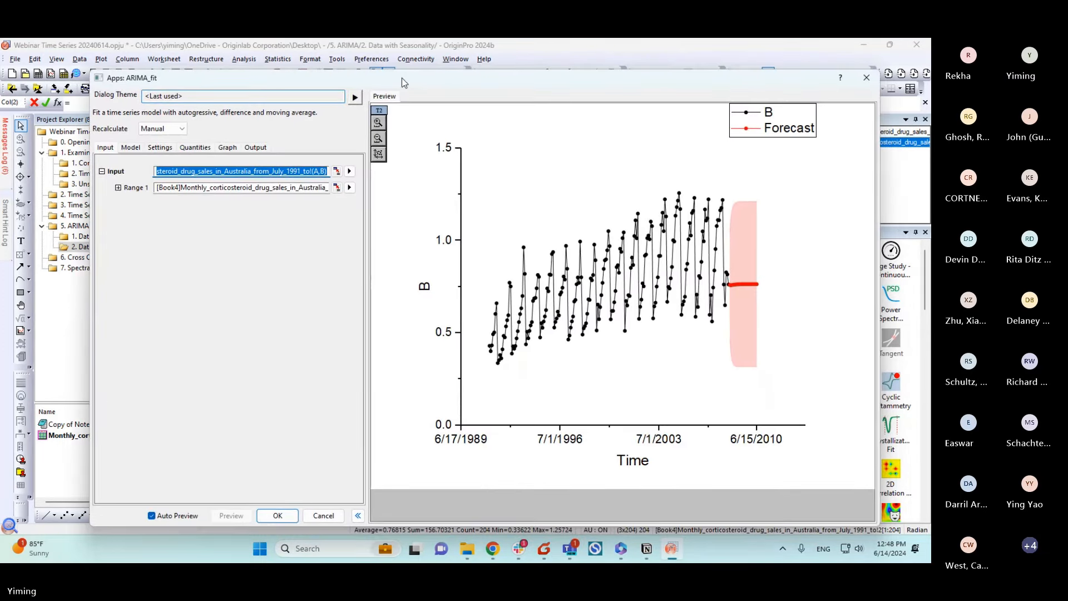
# Step: Enable the seasonal model with period 12, seasonal orders 2, 1, 0 and non-seasonal orders 3, 0, 0, including the constant term
pyautogui.click(132, 148)
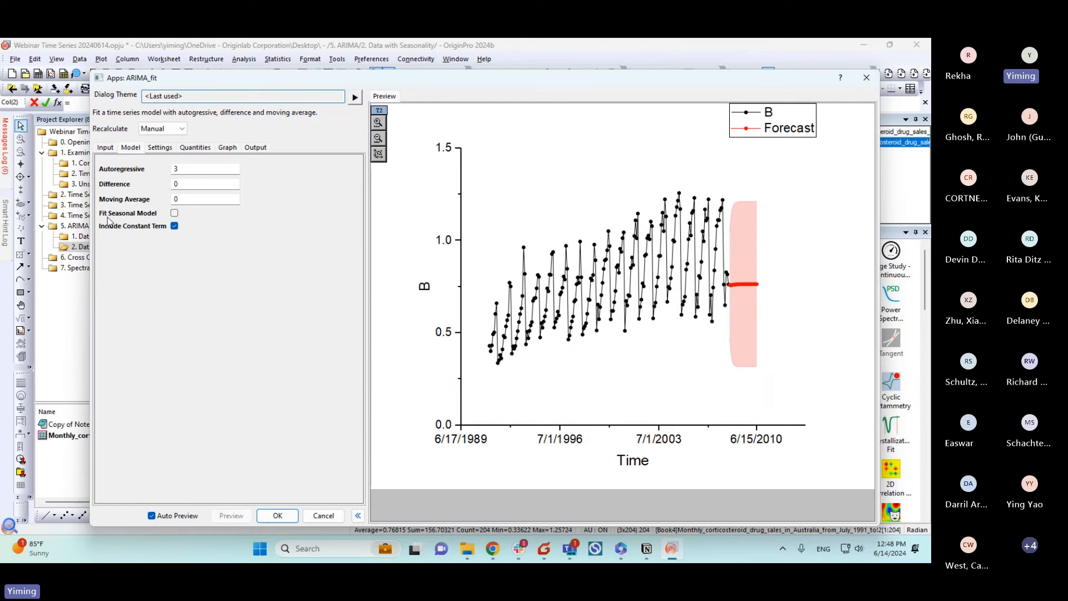
pyautogui.click(174, 213)
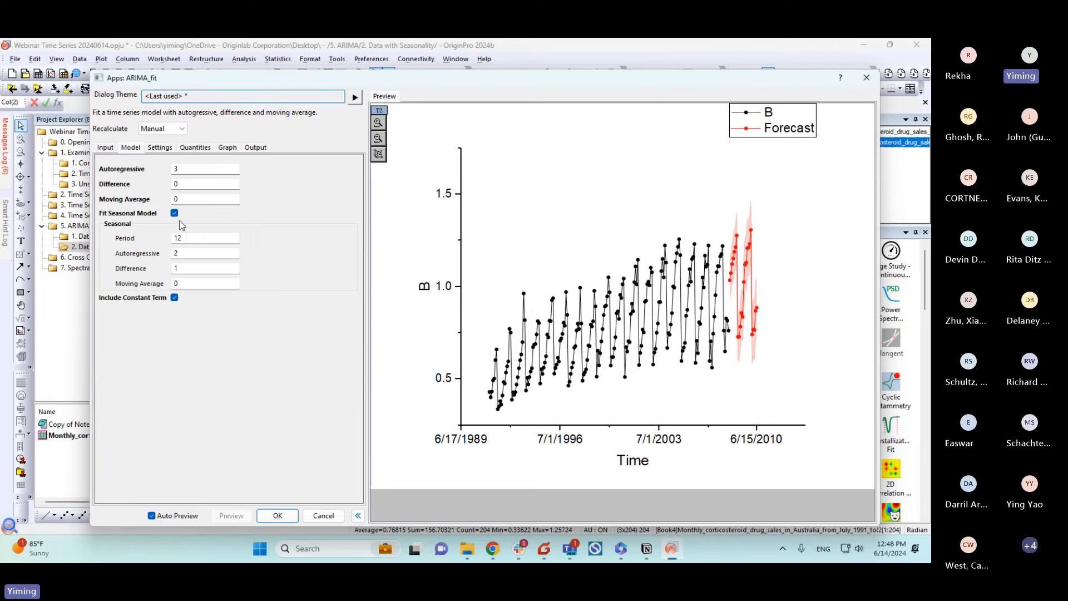
pyautogui.moveTo(331, 80); pyautogui.dragTo(309, 93)
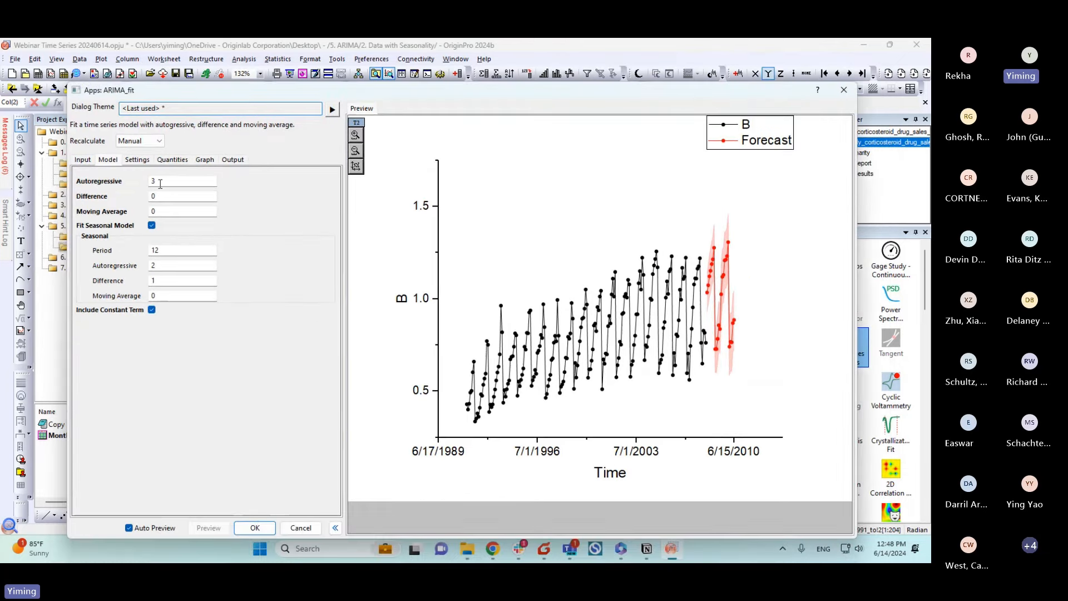
pyautogui.click(159, 280)
pyautogui.click(137, 163)
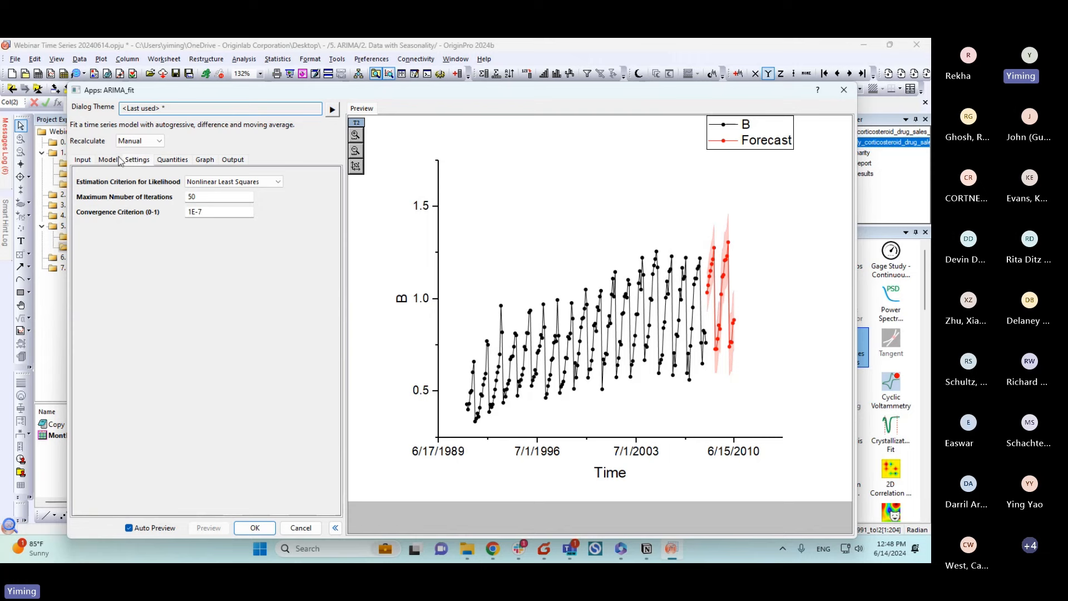
pyautogui.click(109, 160)
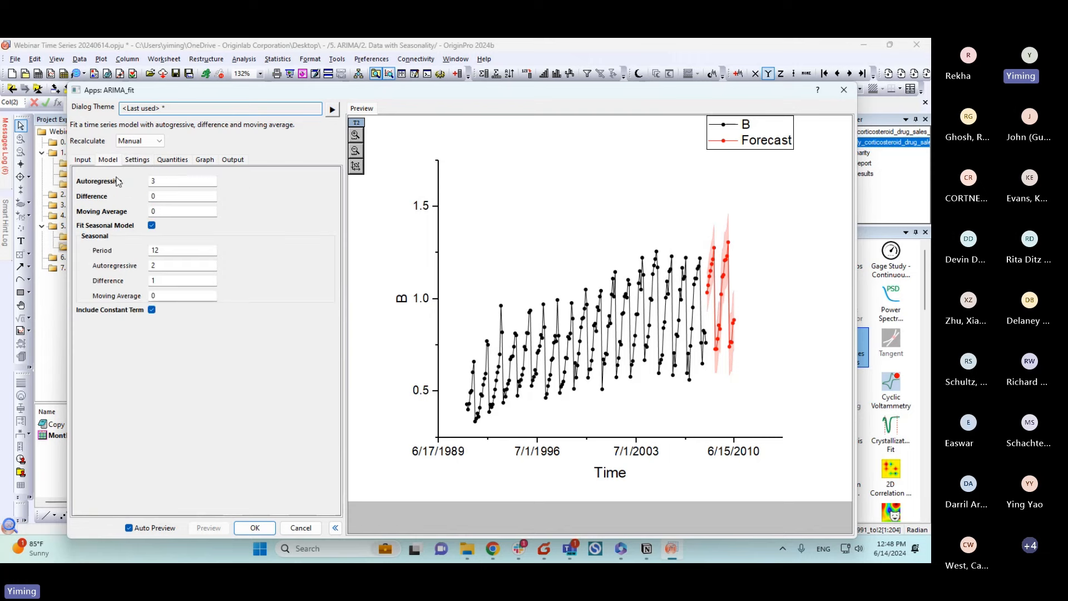
# Step: Keep 24 forecasts with standard errors and confidence limits in the output quantities, and run the ARIMA fit
pyautogui.click(185, 162)
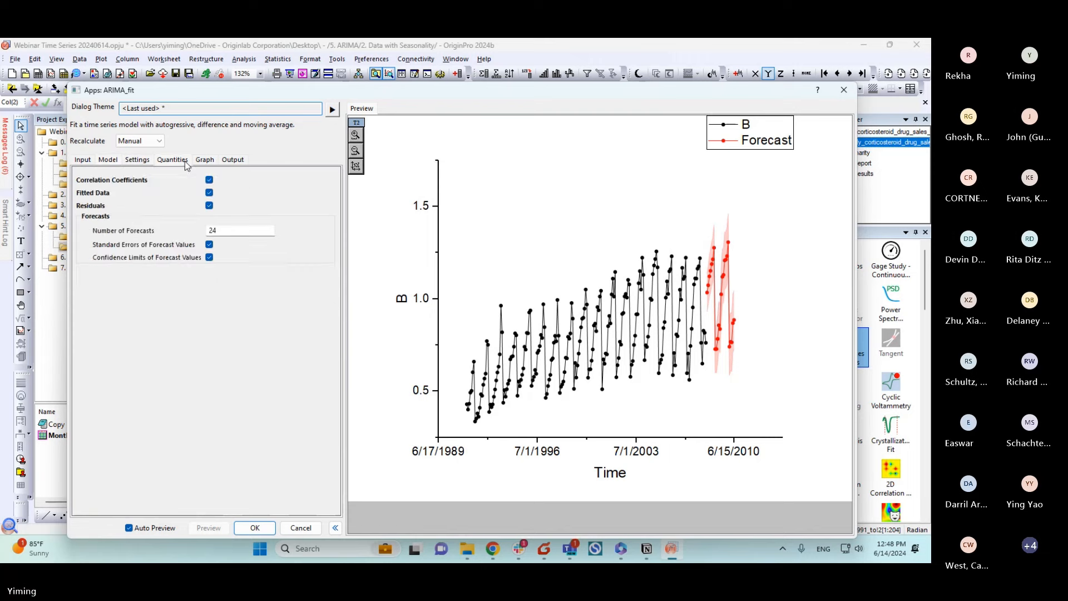
pyautogui.click(222, 230)
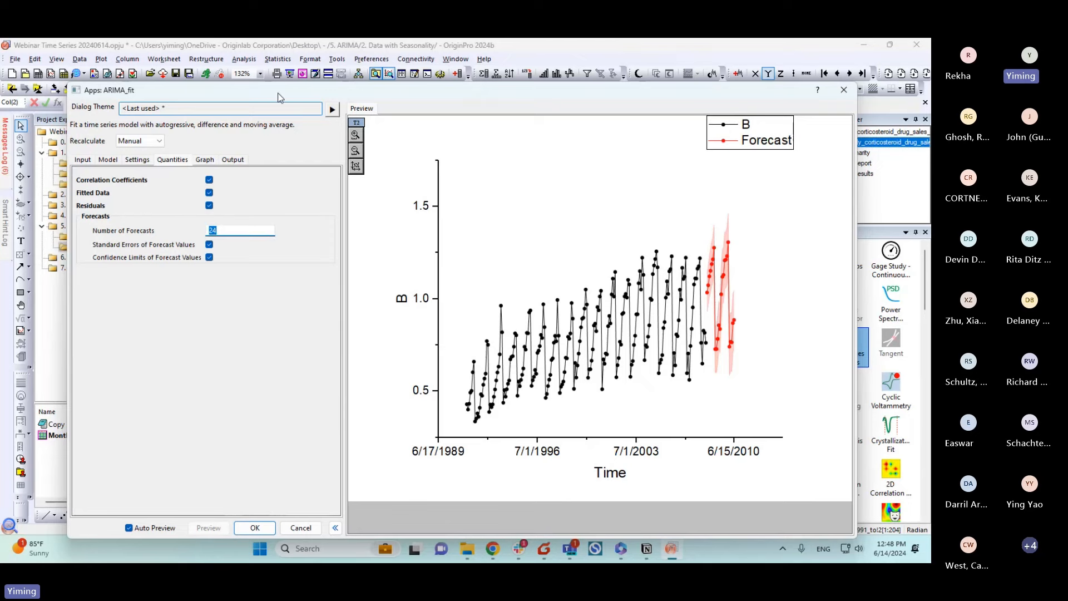
pyautogui.moveTo(278, 94); pyautogui.dragTo(267, 68)
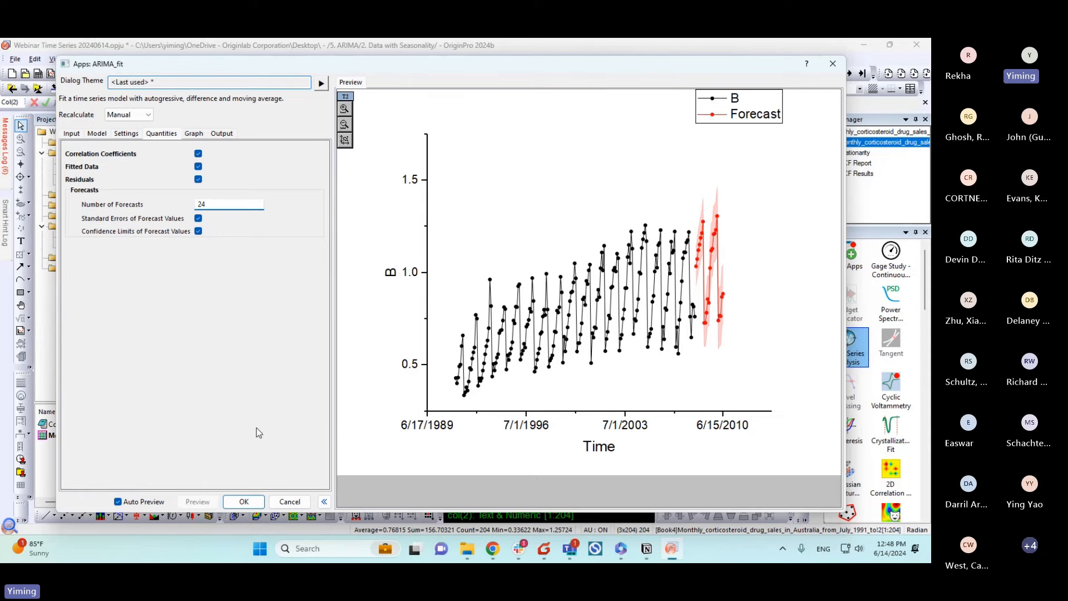
pyautogui.click(253, 503)
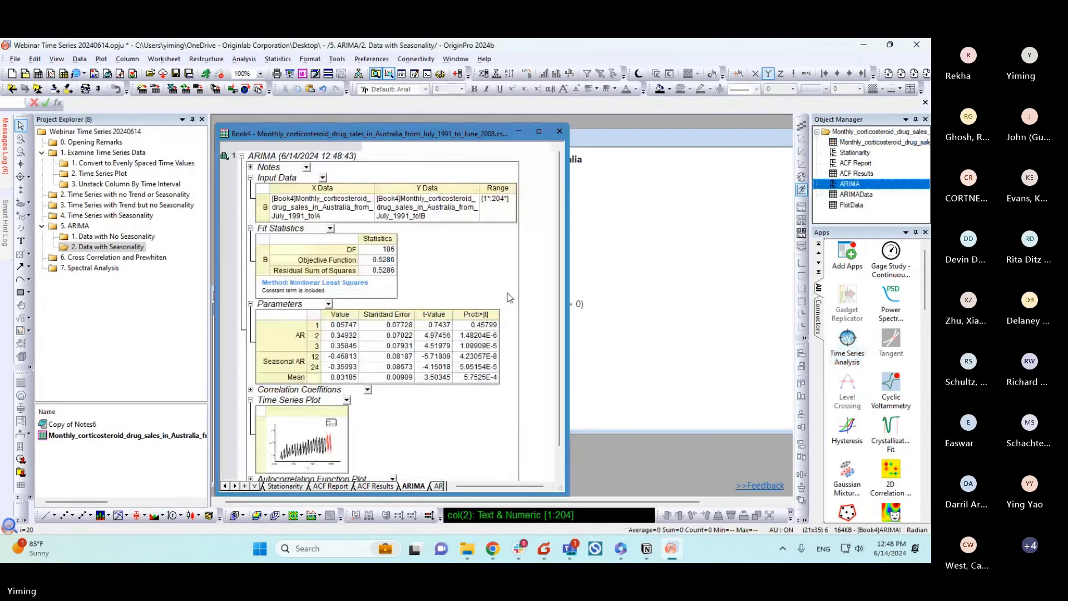
# Step: Examine the significance of the AR and seasonal AR parameters in the ARIMA report, and open its time series plot
pyautogui.scroll(-1, 456, 317)
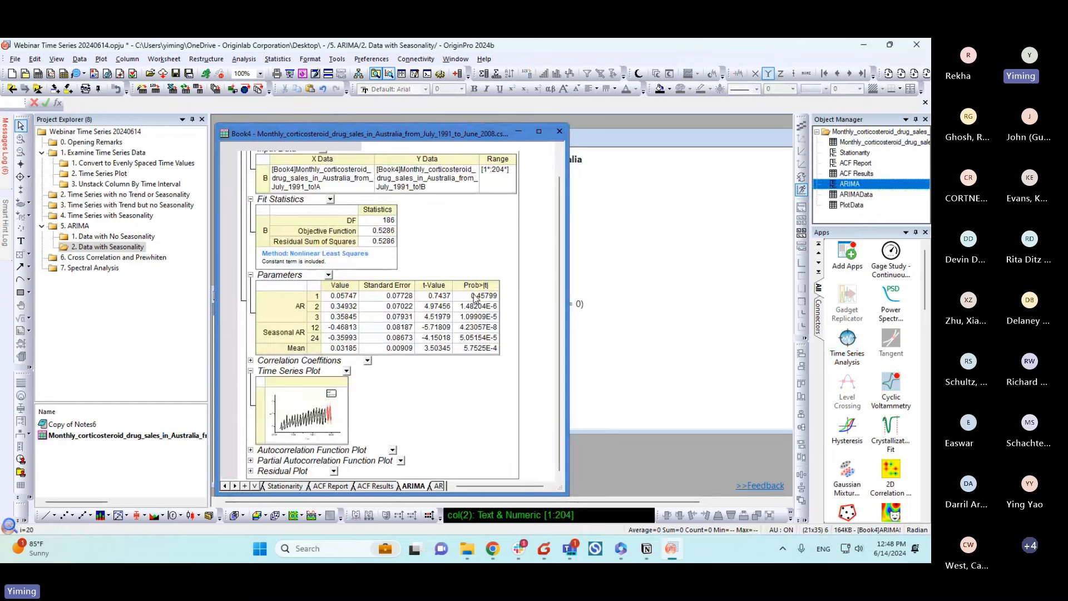
pyautogui.click(474, 348)
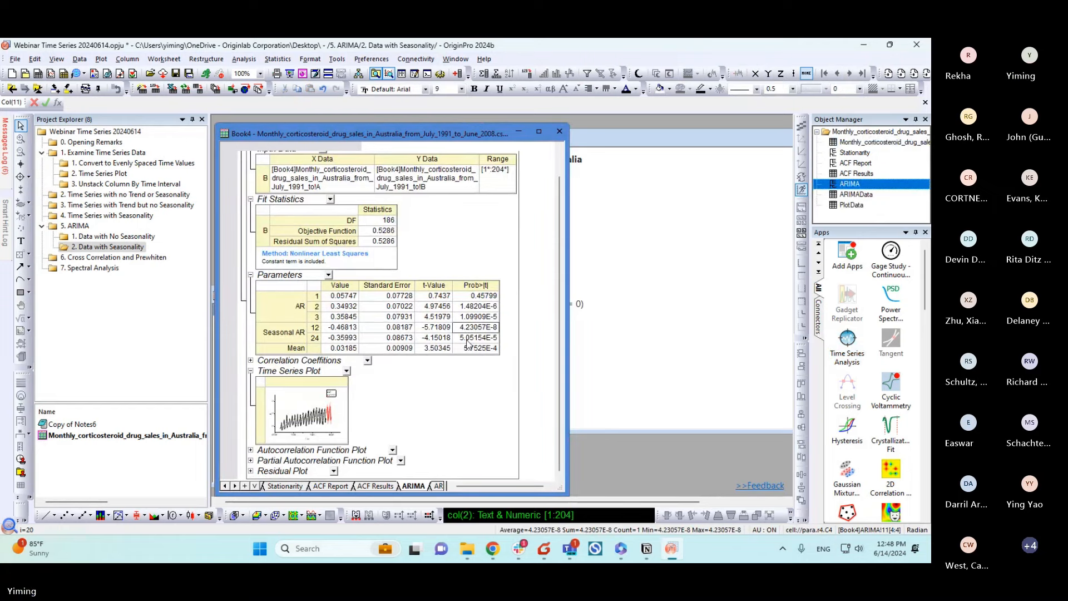
pyautogui.click(475, 371)
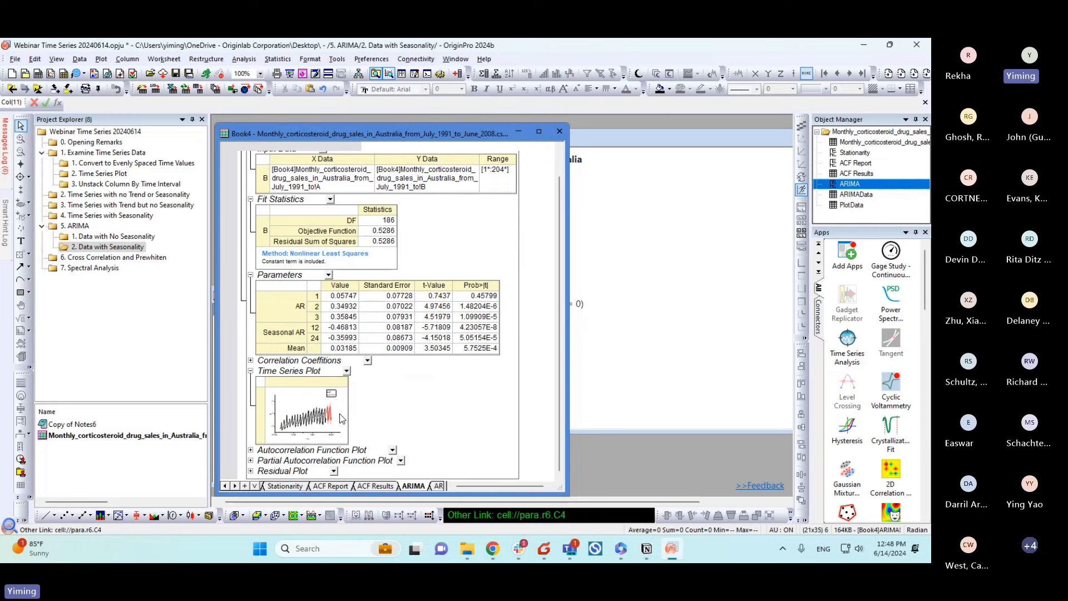
pyautogui.doubleClick(303, 412)
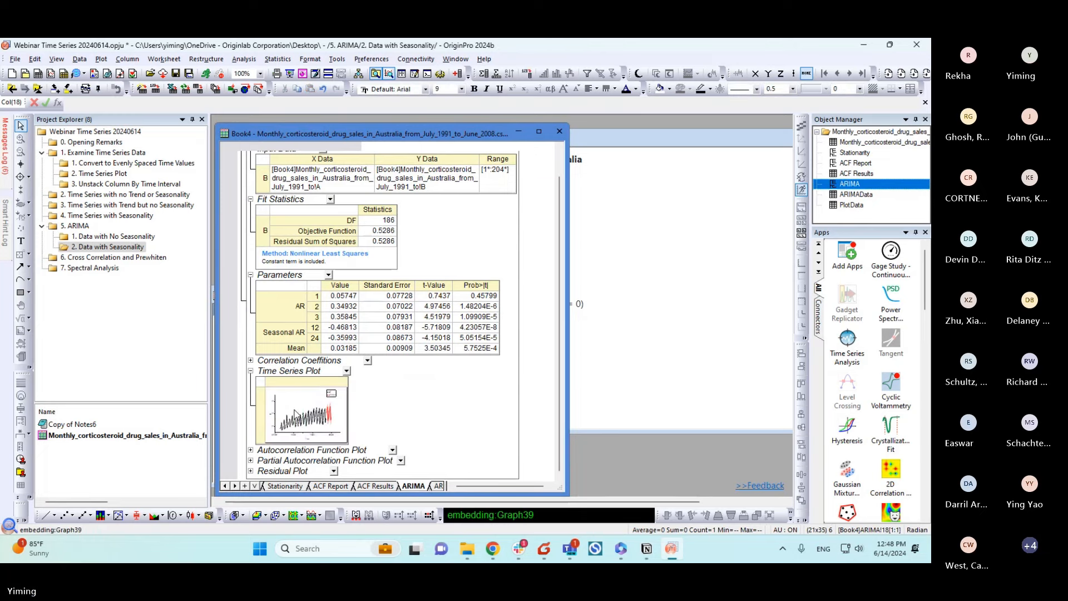
# Step: Examine the forecast and its confidence band in the ARIMA time series plot, and close the plot back into the report
pyautogui.moveTo(390, 219); pyautogui.dragTo(300, 176)
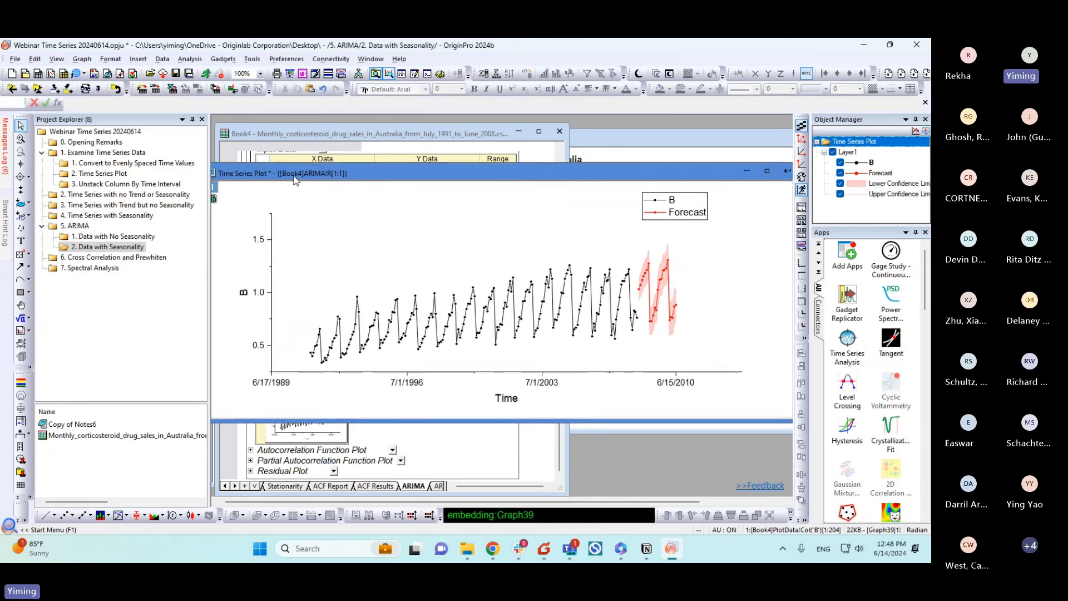
pyautogui.moveTo(308, 351)
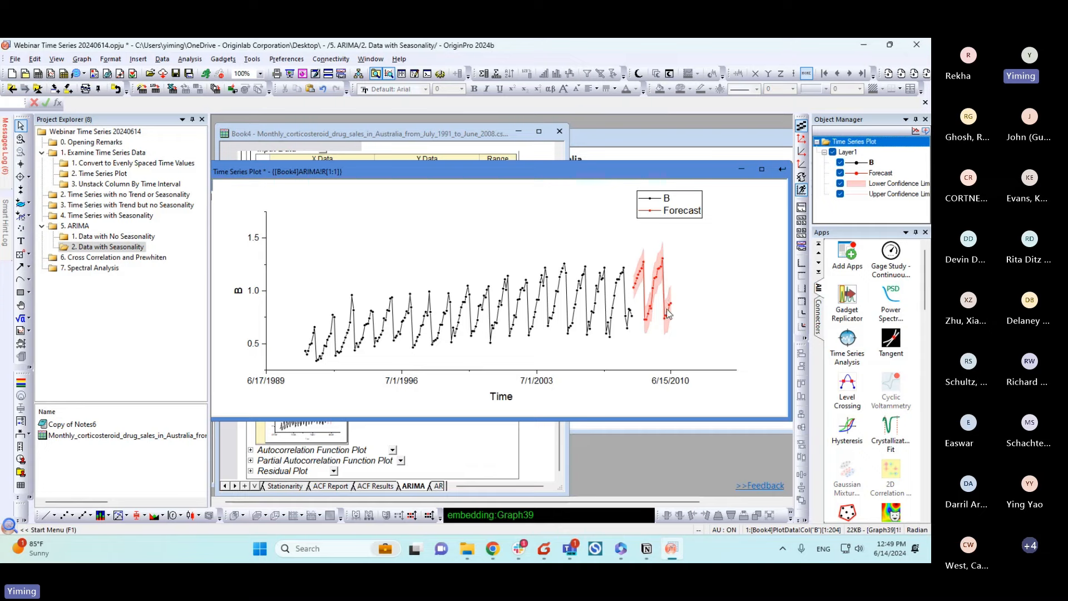
pyautogui.click(782, 168)
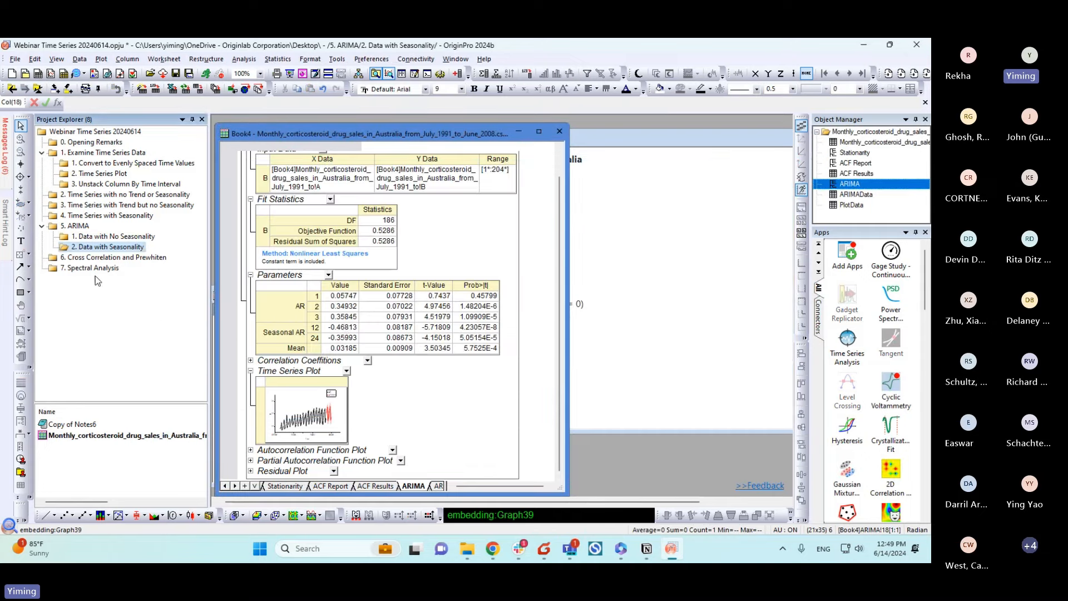
# Step: Open the 6. Cross Correlation and Prewhiten folder and bring up the Marketing spending and income workbook, resizing its window
pyautogui.click(95, 259)
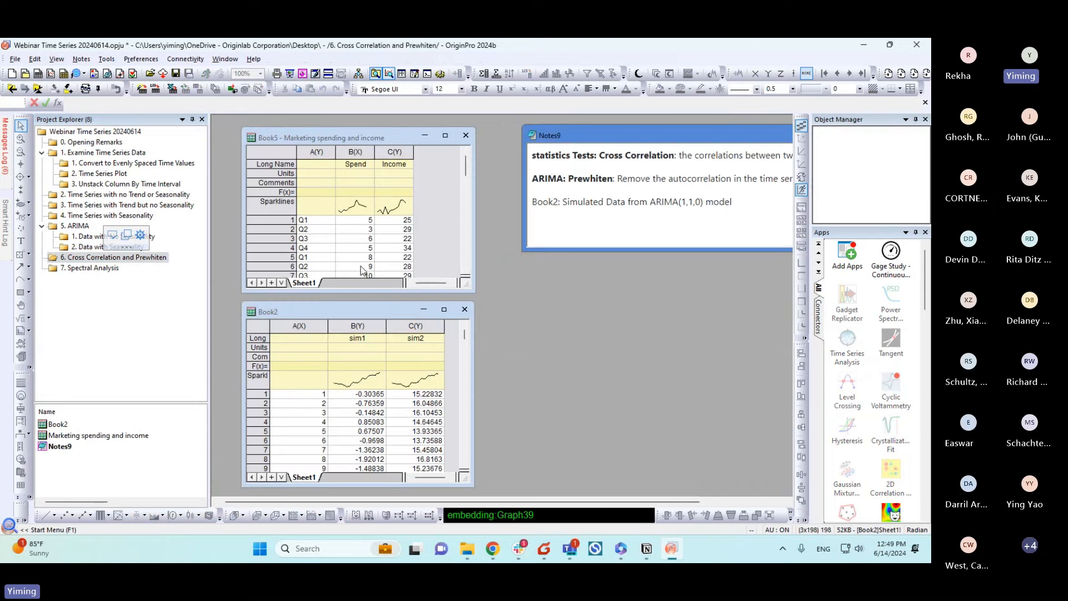
pyautogui.click(440, 215)
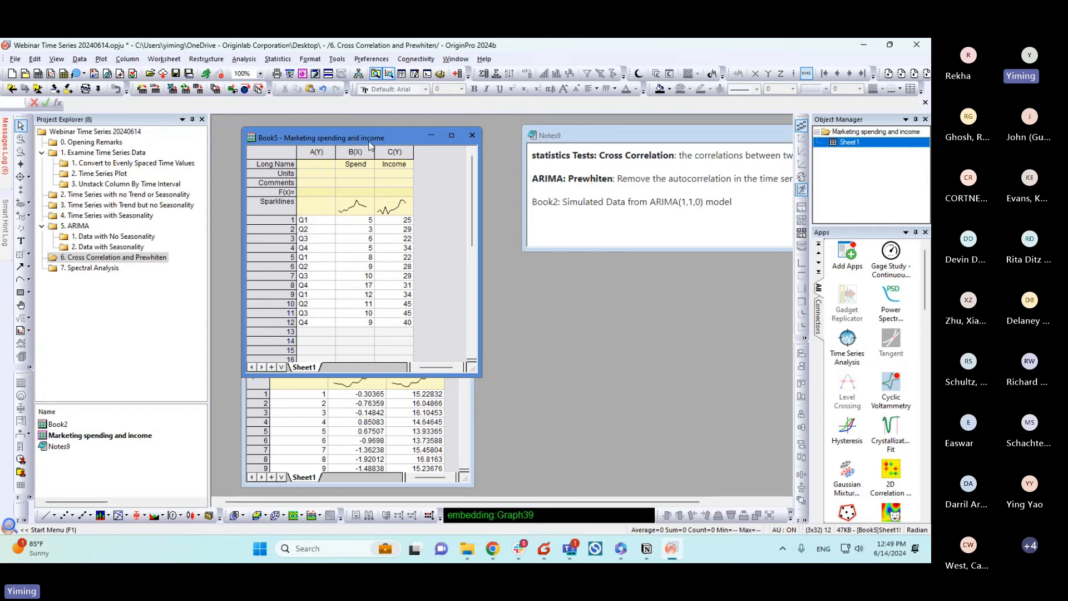
pyautogui.moveTo(479, 374); pyautogui.dragTo(475, 313)
# Step: Run a Cross Correlation from the Time Series Analysis app with Spend as first series and Income as second, keeping 11 lags, standard error and confidence limits
pyautogui.click(847, 344)
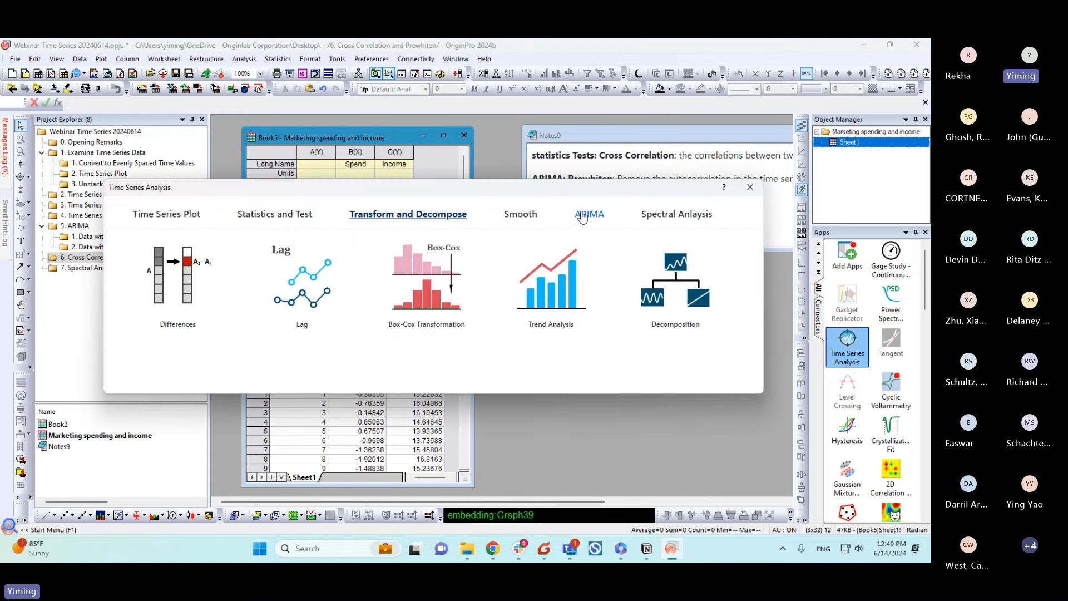
pyautogui.click(575, 218)
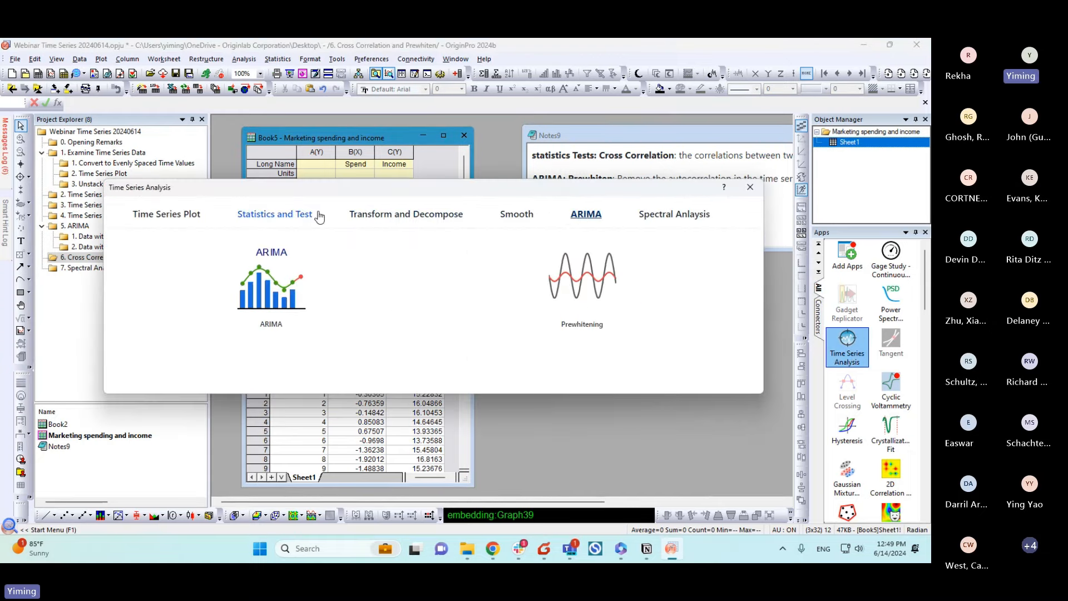
pyautogui.click(298, 217)
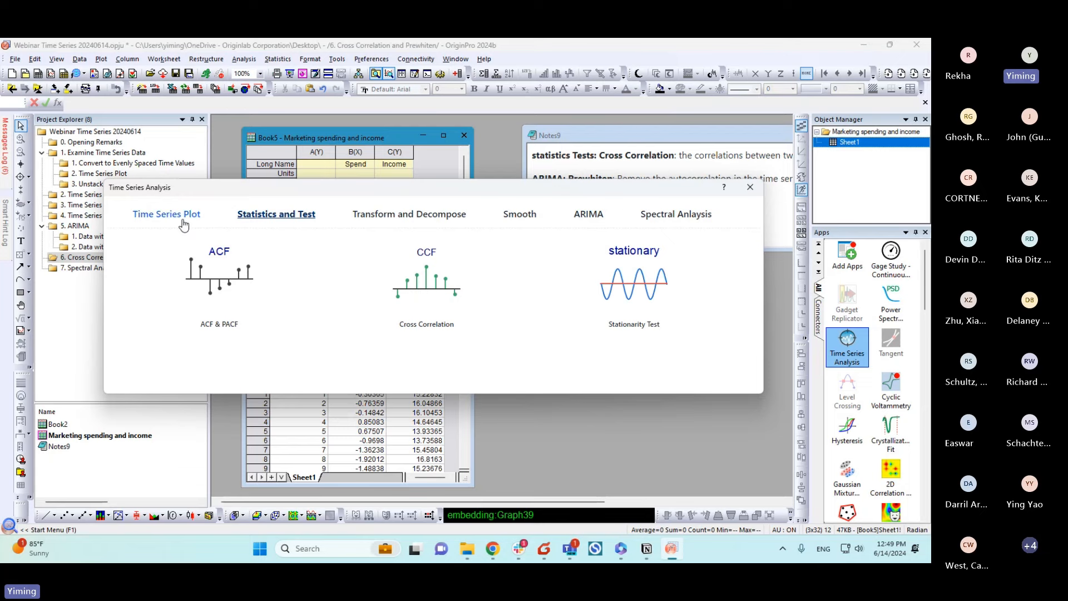
pyautogui.click(443, 299)
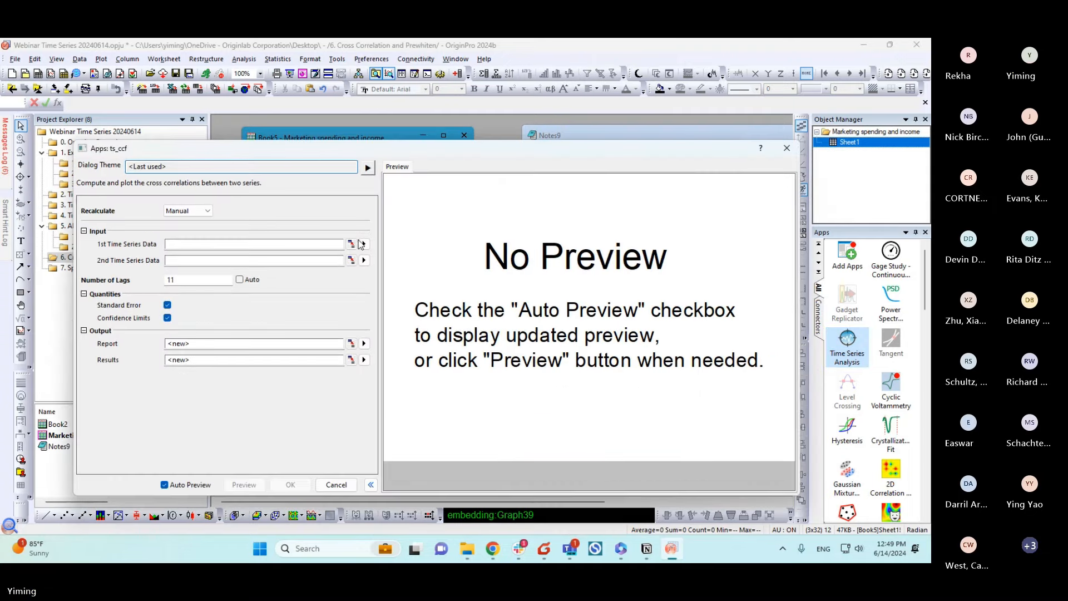
pyautogui.click(364, 244)
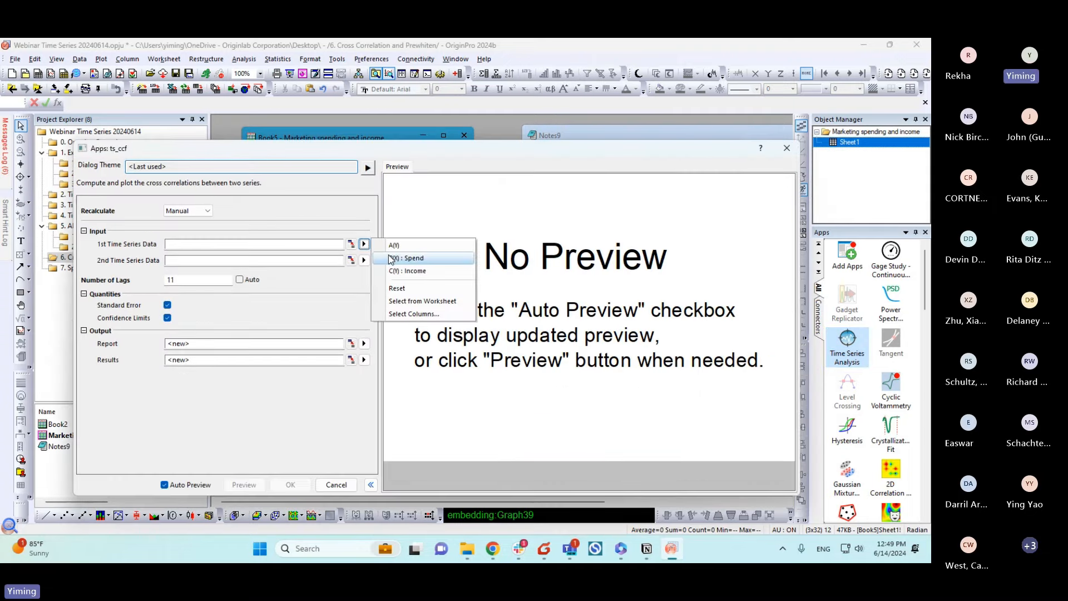
pyautogui.click(392, 258)
pyautogui.click(365, 260)
pyautogui.click(406, 287)
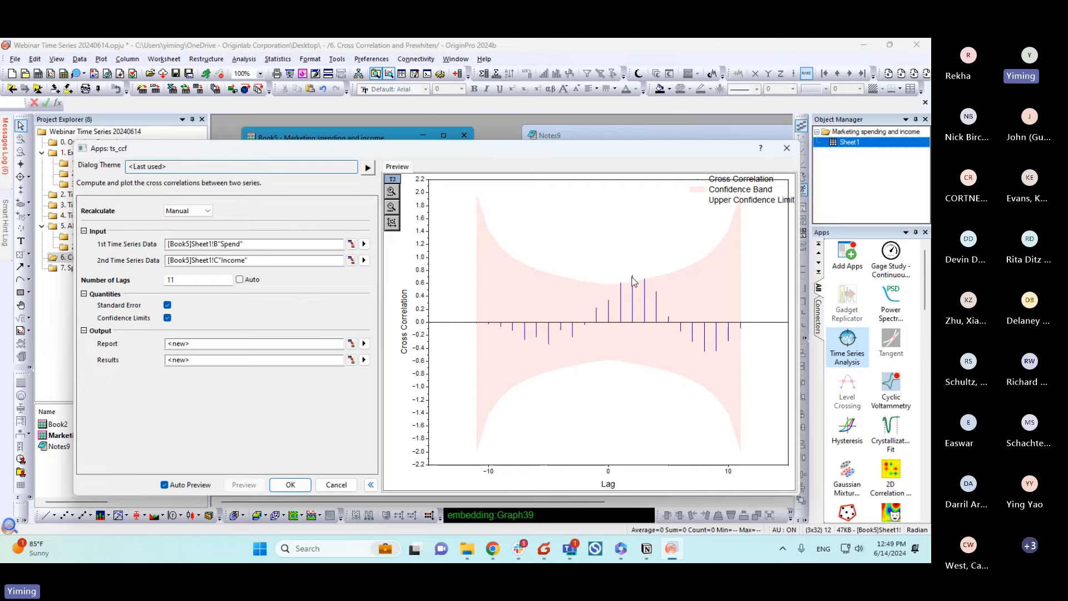
pyautogui.click(291, 485)
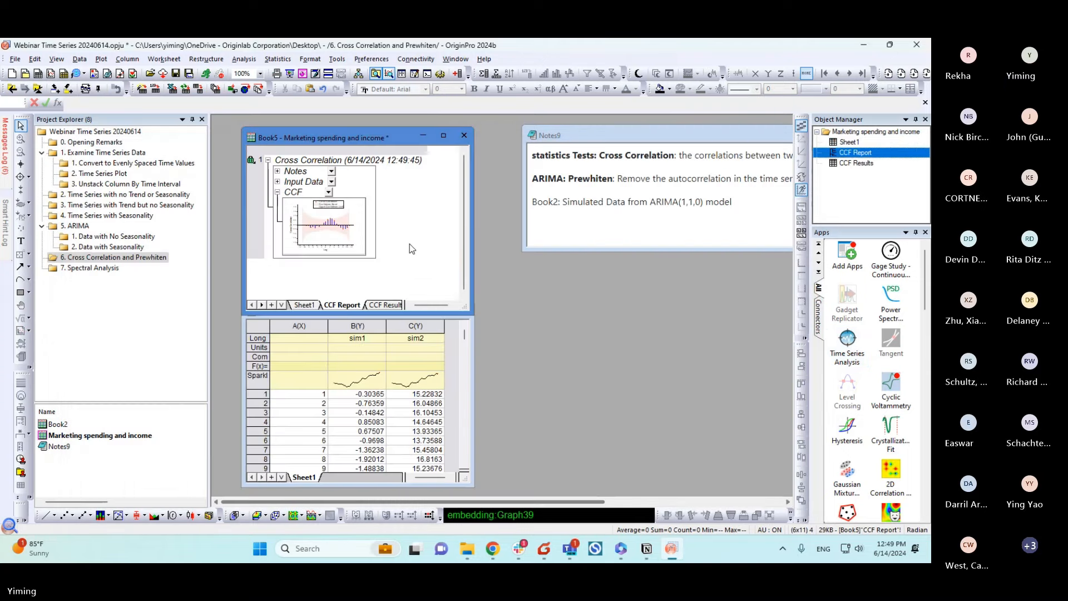
# Step: Open the CCF graph from the report, enlarge it to examine the significant lags, and put it back
pyautogui.doubleClick(344, 237)
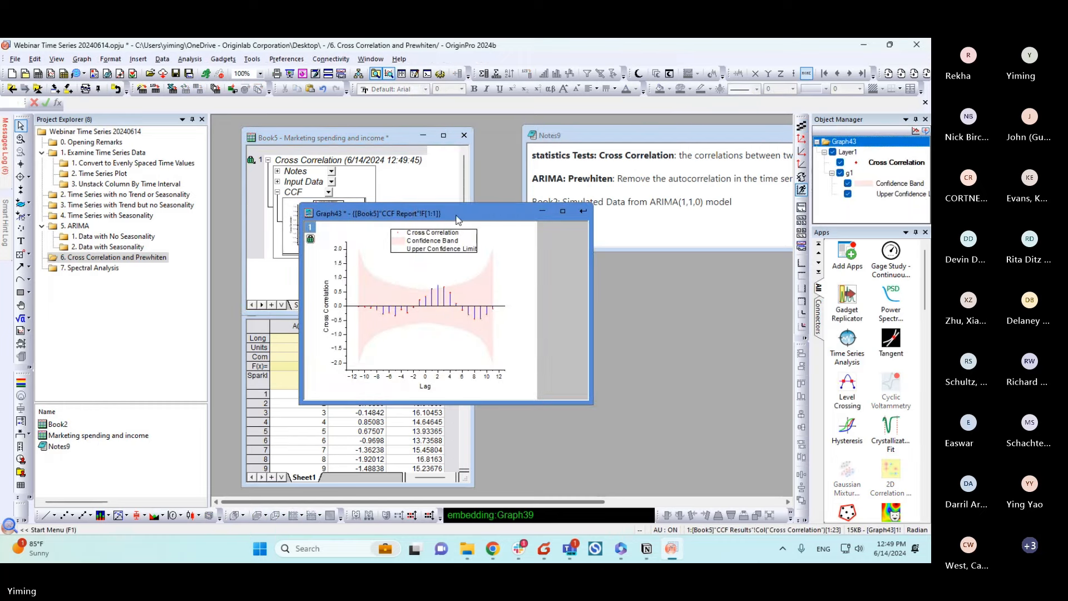
pyautogui.moveTo(548, 356); pyautogui.dragTo(724, 483)
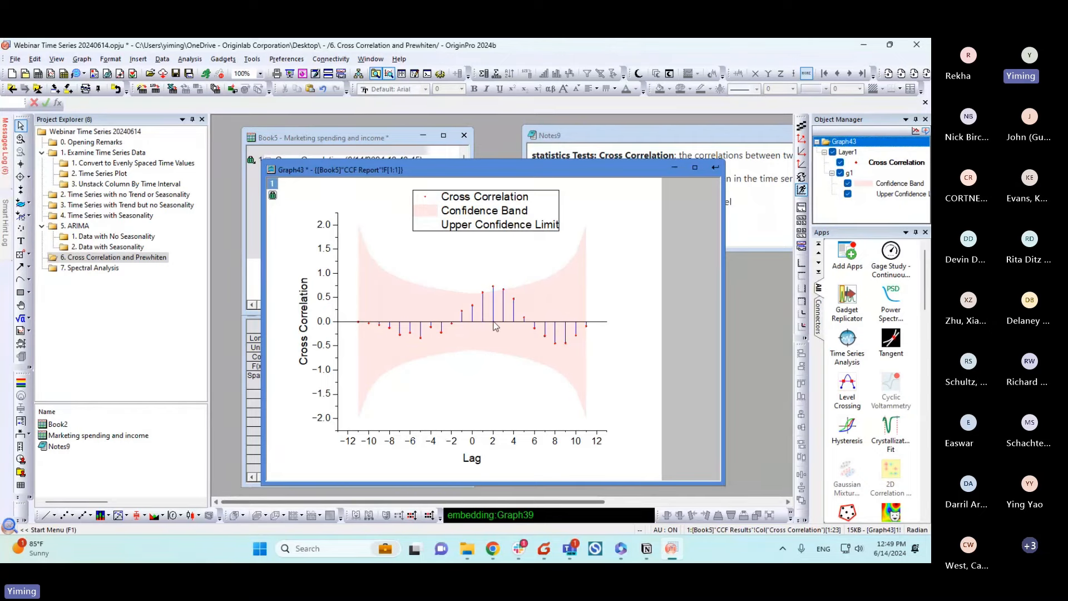
pyautogui.click(716, 167)
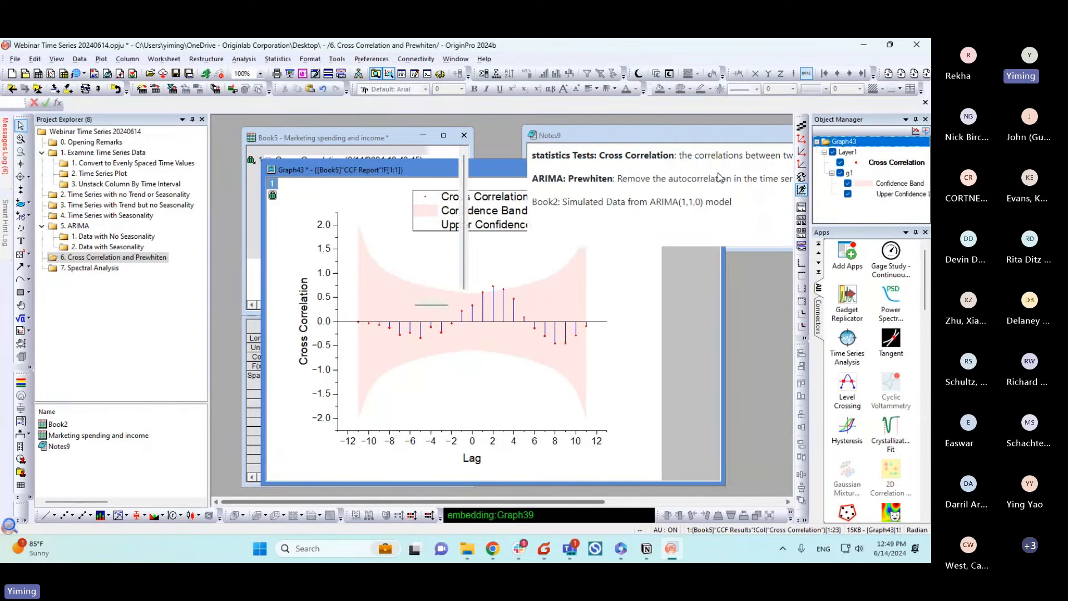
# Step: Shrink the Marketing spending and income workbook, and move and enlarge Book2 so that more of its simulated data shows
pyautogui.moveTo(462, 303); pyautogui.dragTo(437, 265)
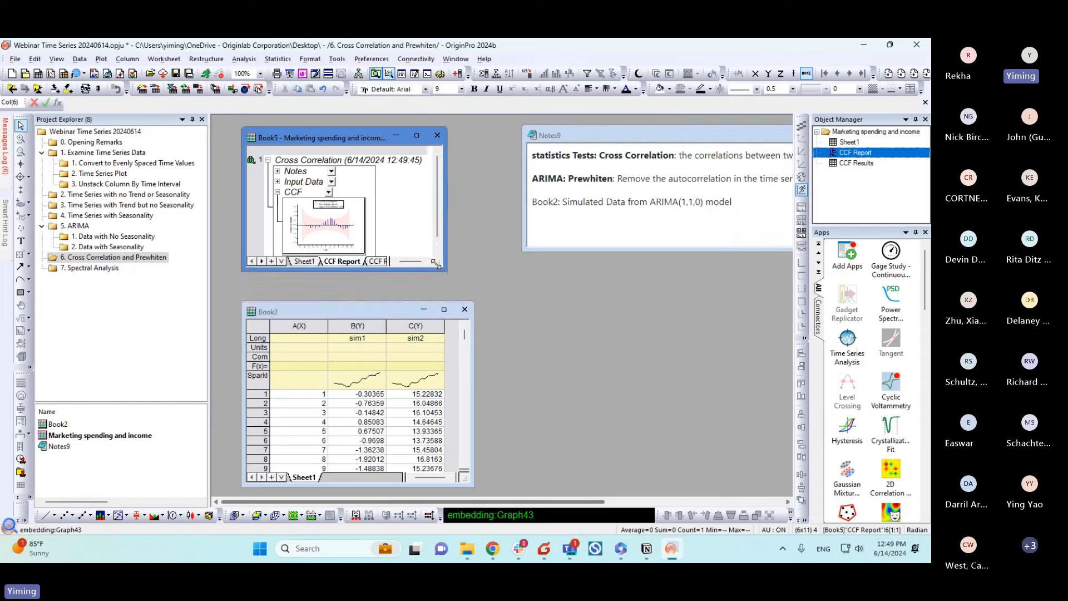
pyautogui.moveTo(400, 310); pyautogui.dragTo(390, 247)
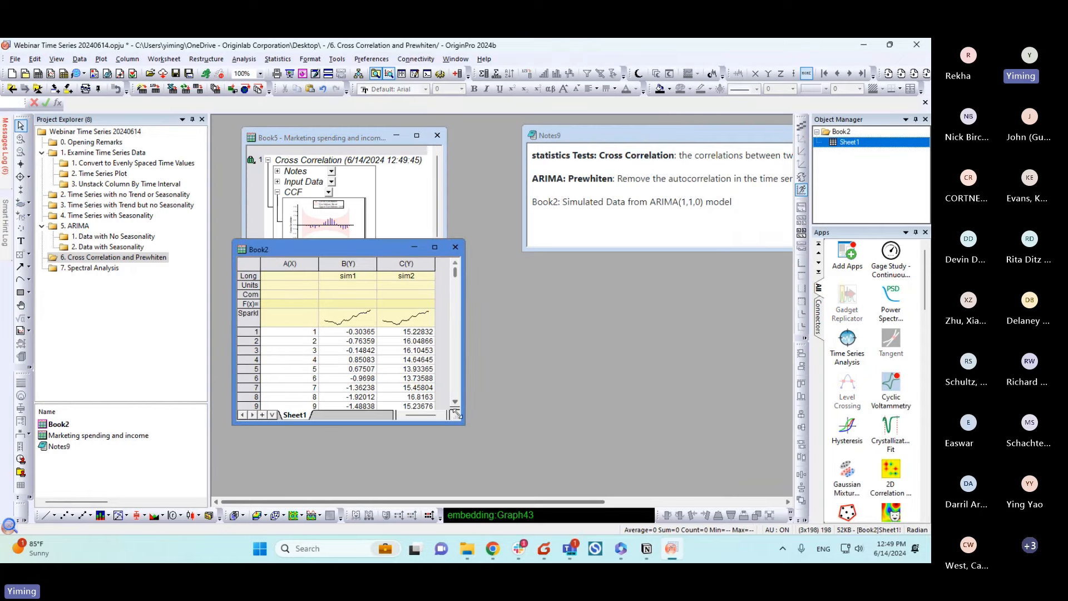
pyautogui.moveTo(455, 413); pyautogui.dragTo(535, 493)
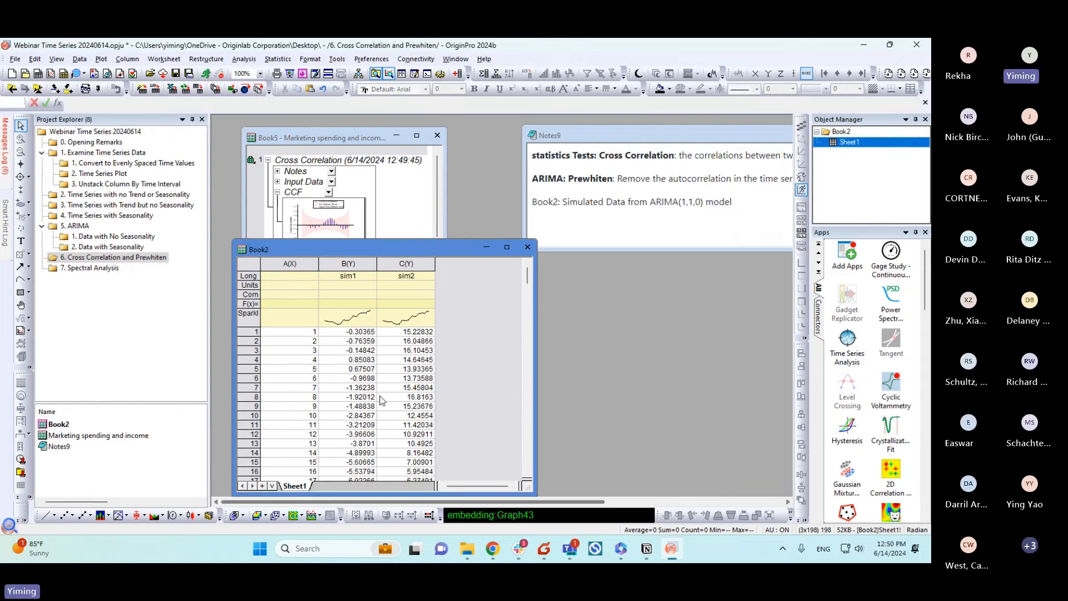
# Step: Preview the cross correlation of Book2's sim1 and sim2 columns with 11 lags, and leave the dialog without running it
pyautogui.moveTo(348, 264); pyautogui.dragTo(409, 263)
pyautogui.click(845, 342)
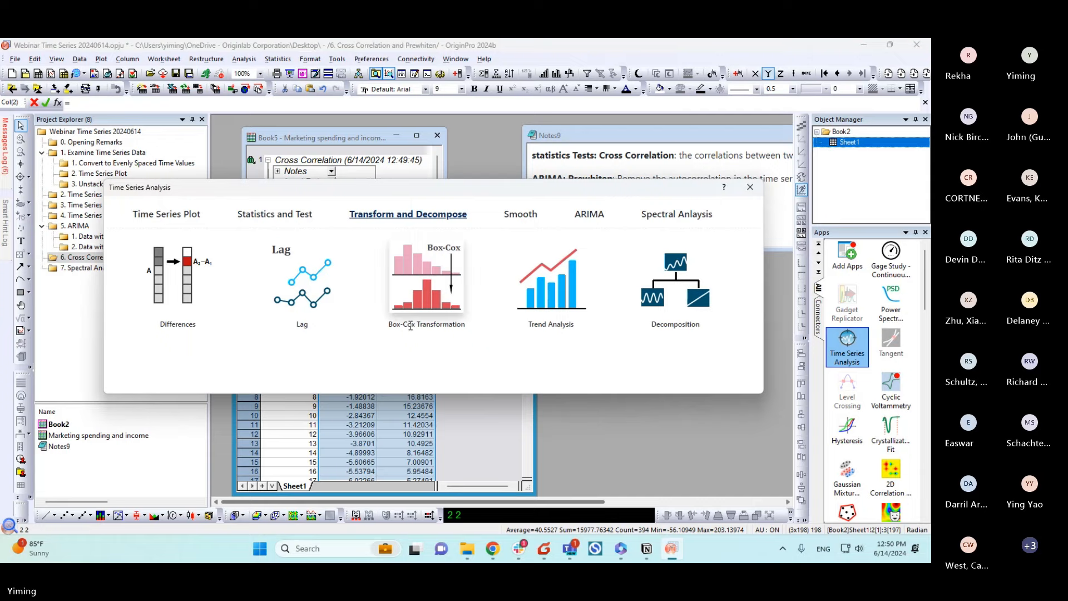
pyautogui.click(288, 222)
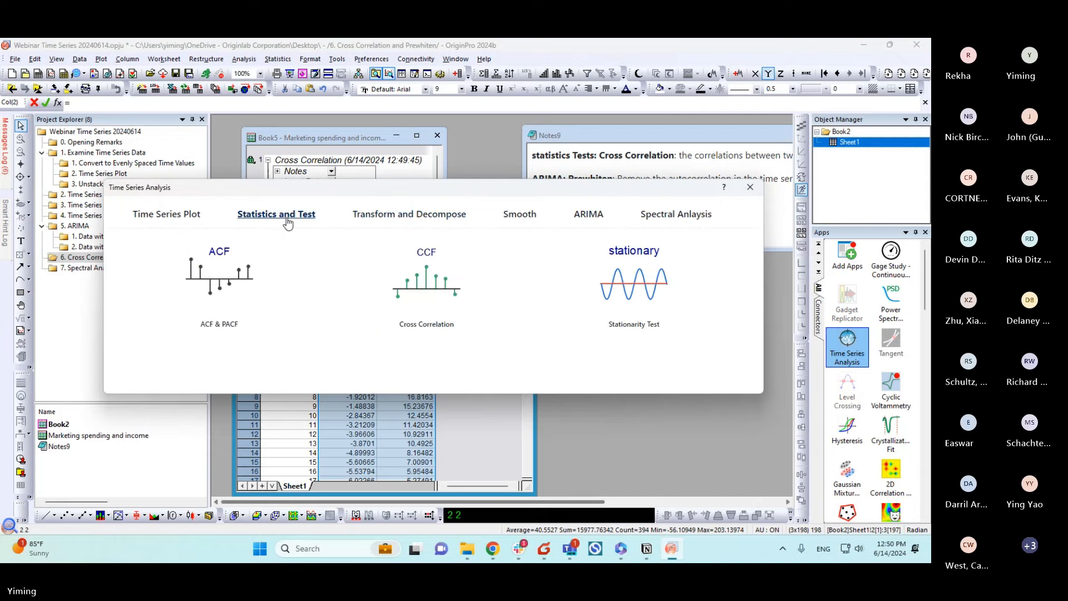
pyautogui.click(450, 314)
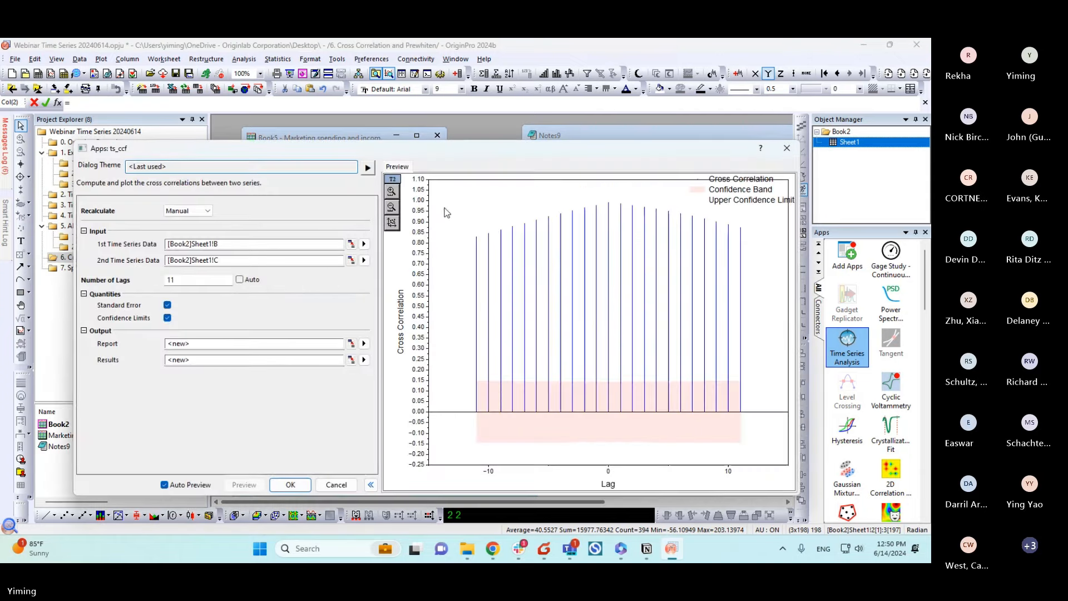
pyautogui.moveTo(440, 141); pyautogui.dragTo(435, 123)
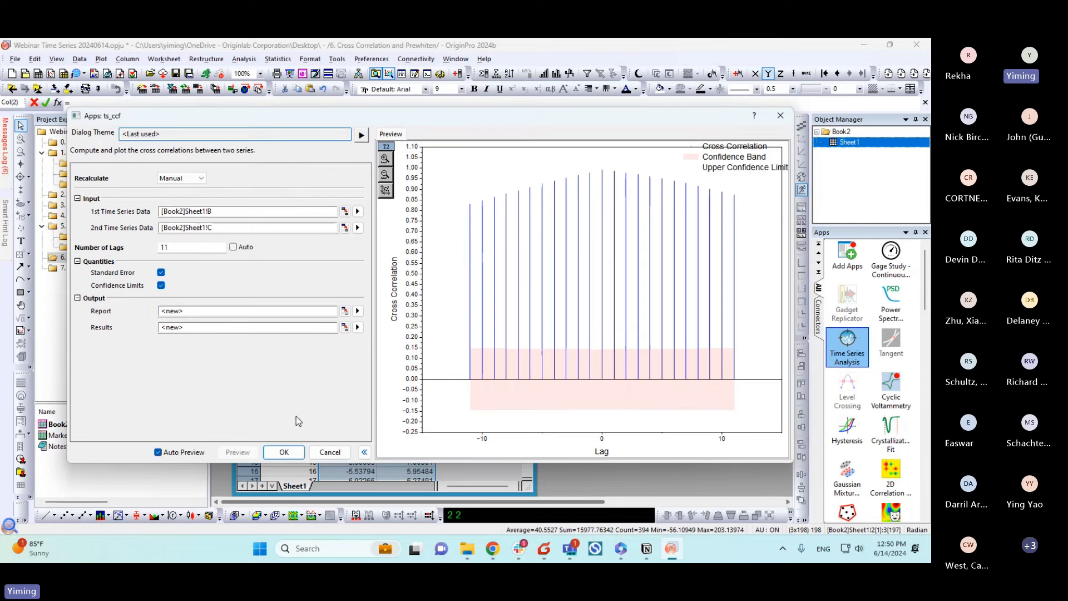
pyautogui.click(329, 452)
# Step: Clear the column selection in Book2 and compare the trends in the enlarged sparklines of sim1 and sim2
pyautogui.moveTo(376, 254); pyautogui.dragTo(390, 202)
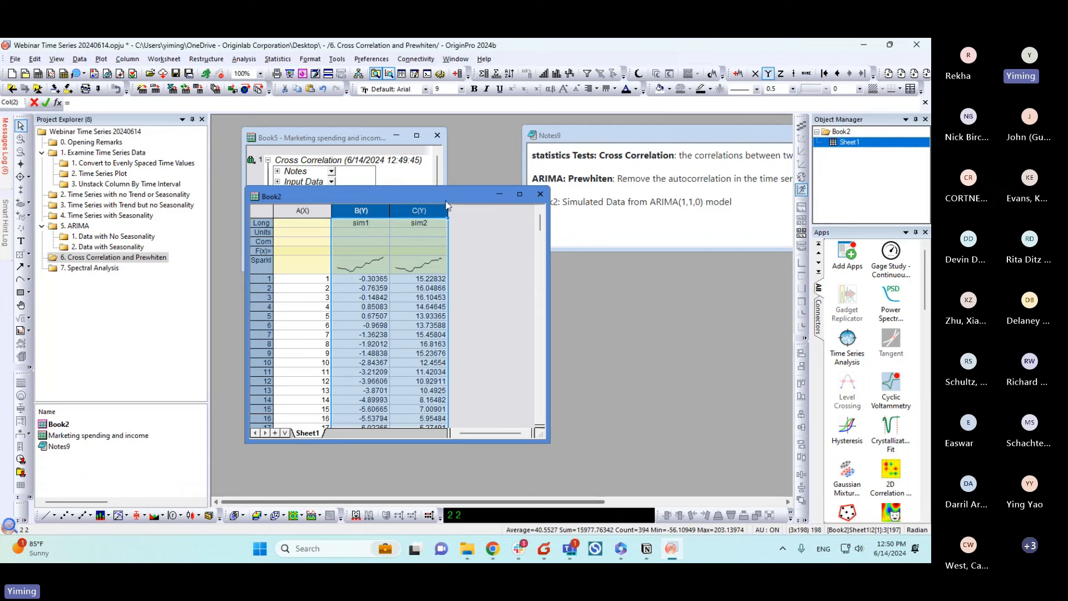
pyautogui.moveTo(447, 204); pyautogui.dragTo(440, 224)
pyautogui.click(471, 268)
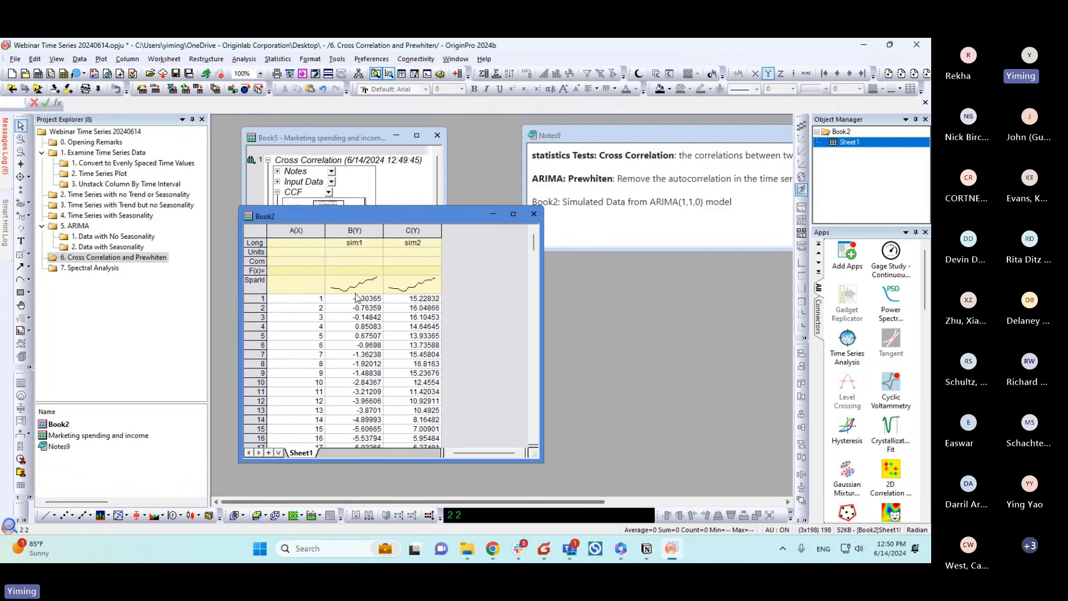
pyautogui.moveTo(357, 295)
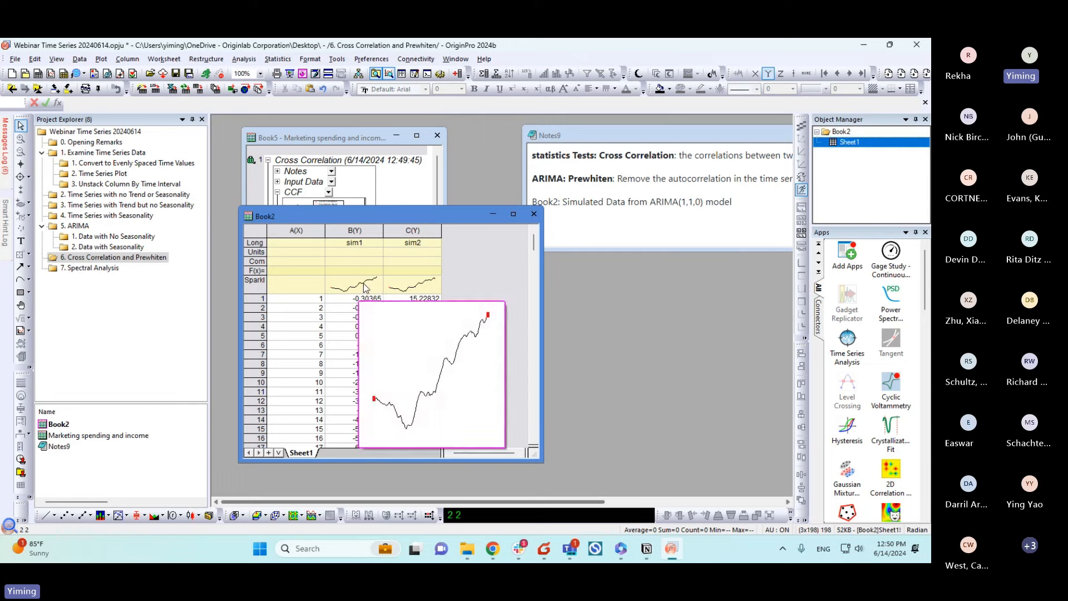
pyautogui.moveTo(411, 288)
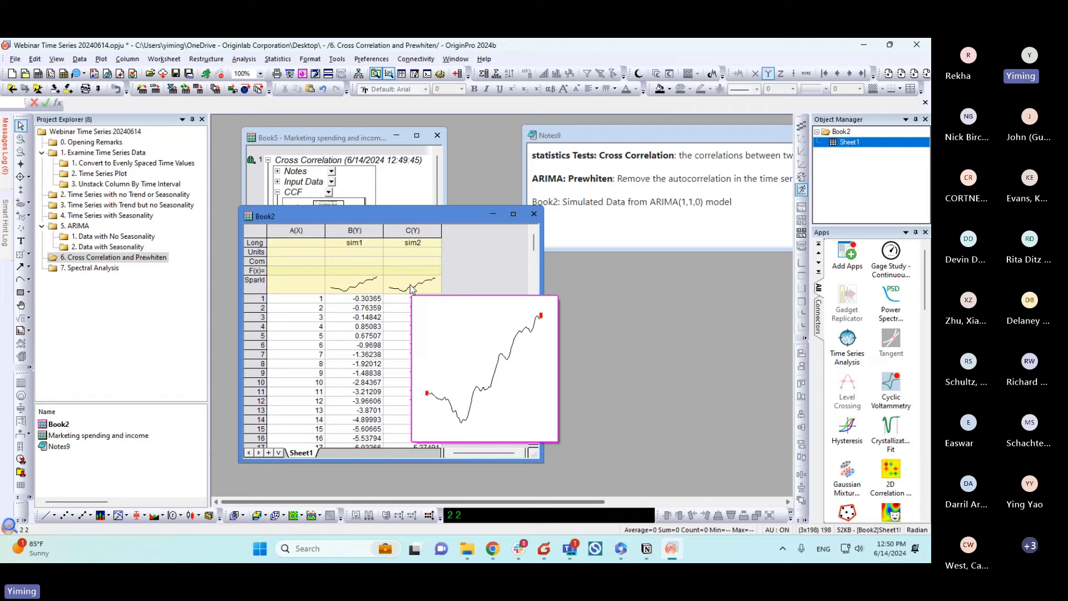
pyautogui.moveTo(457, 216); pyautogui.dragTo(432, 218)
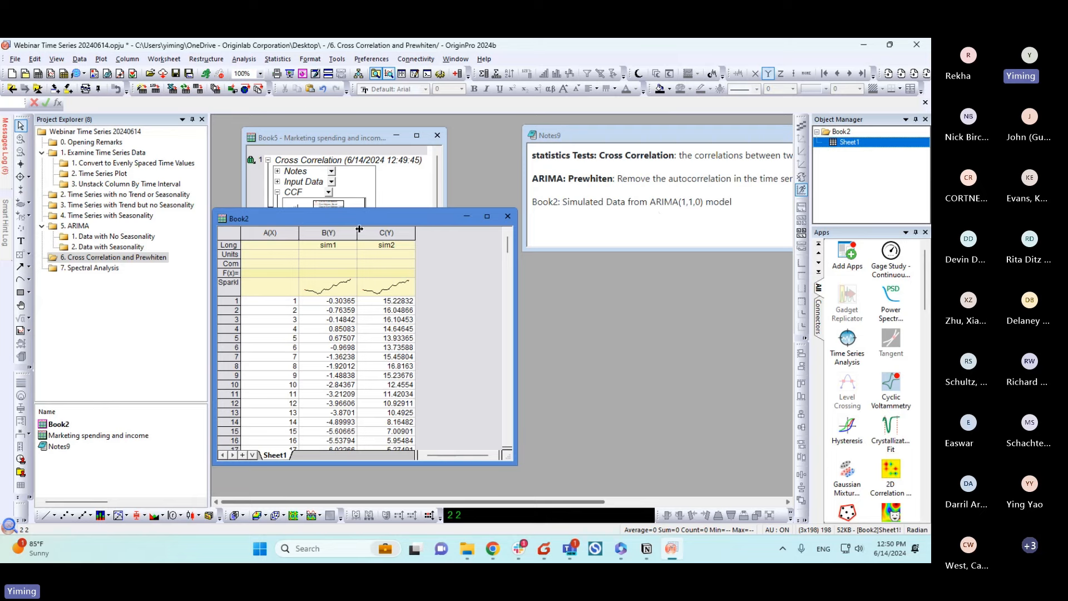
pyautogui.moveTo(376, 224); pyautogui.dragTo(401, 233)
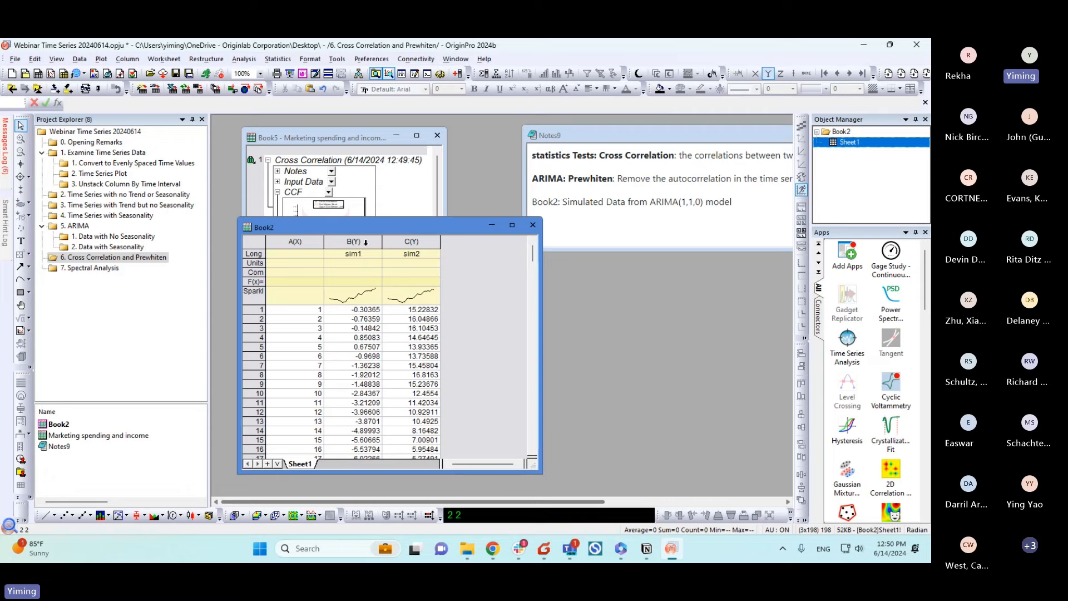
# Step: Run Prewhitening on Book2 with sim1 as first series and sim2 as second, using nonseasonal orders 1, 1, 0 without a constant term
pyautogui.click(847, 345)
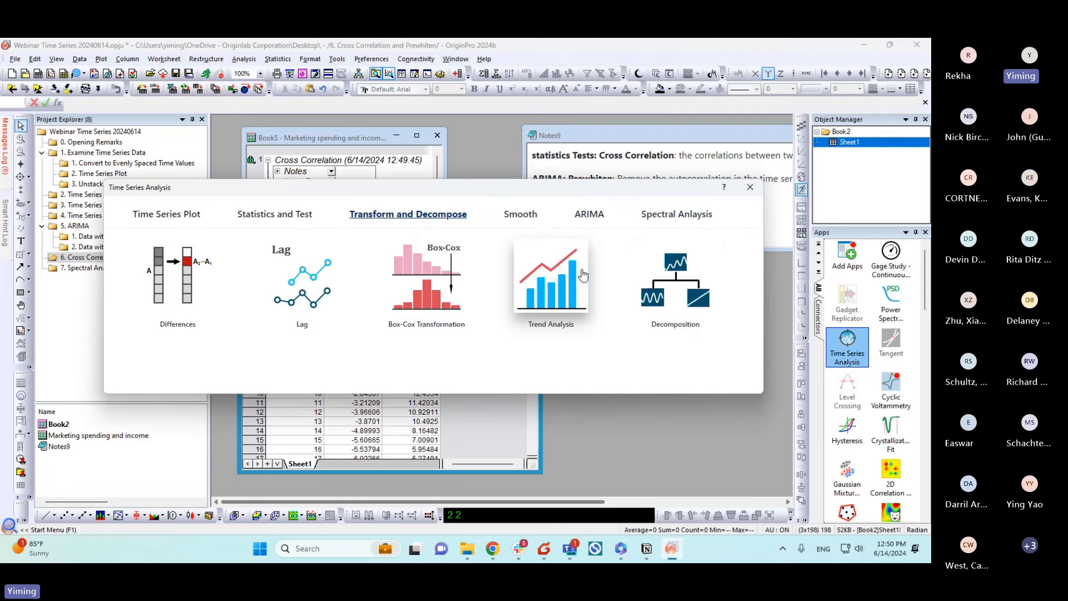
pyautogui.click(592, 217)
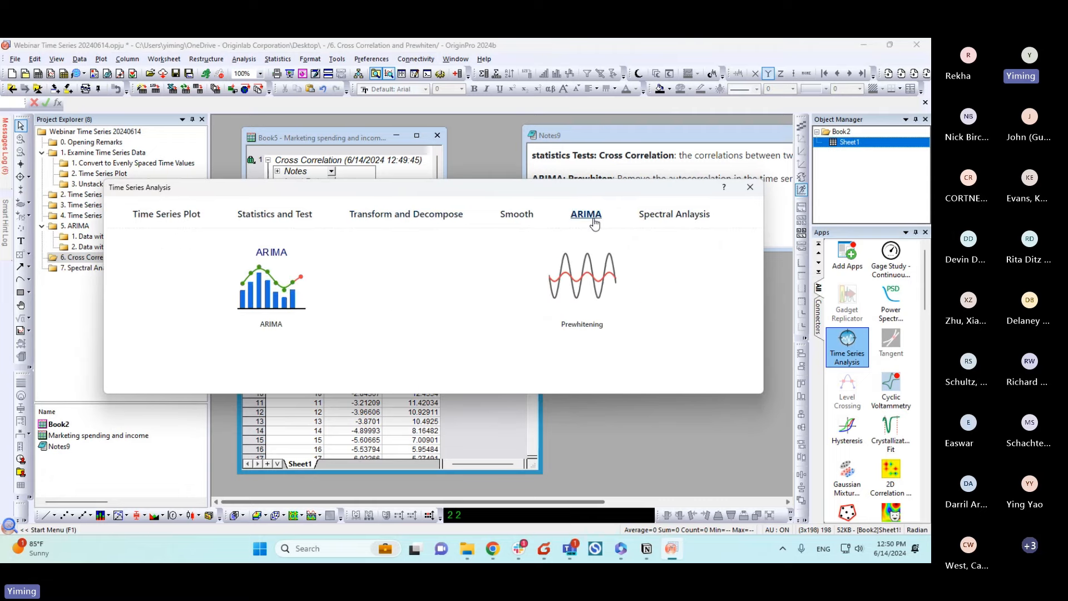
pyautogui.click(579, 291)
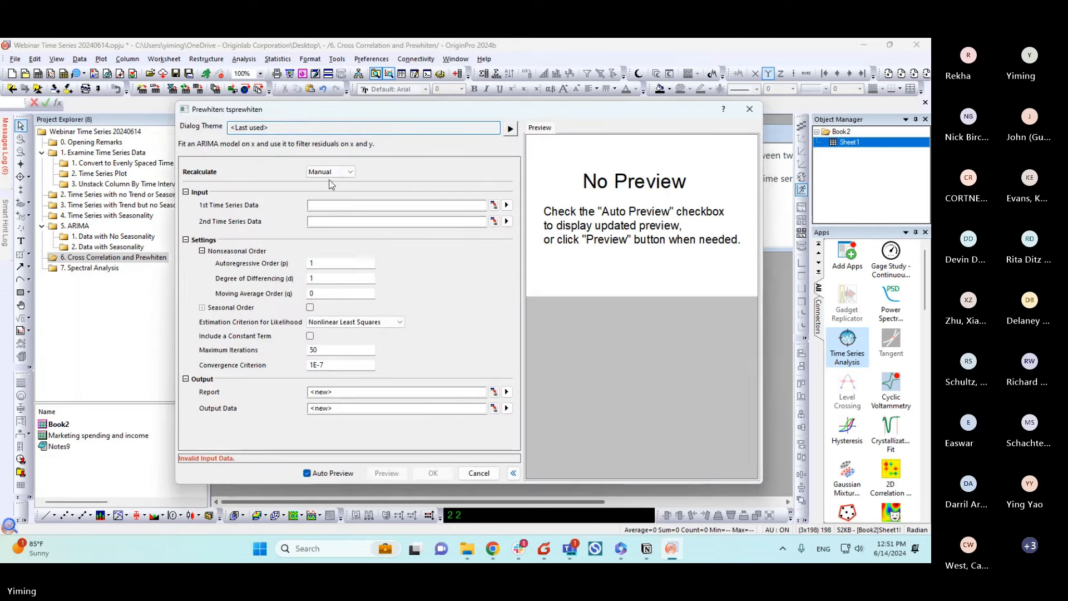
pyautogui.click(506, 205)
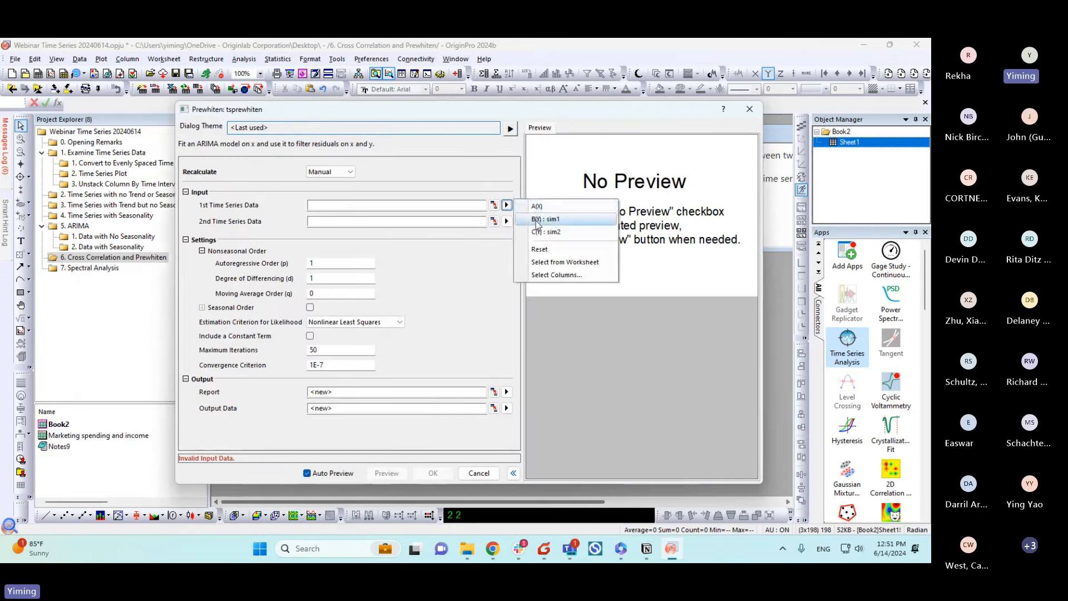
pyautogui.click(534, 215)
pyautogui.click(506, 221)
pyautogui.click(534, 233)
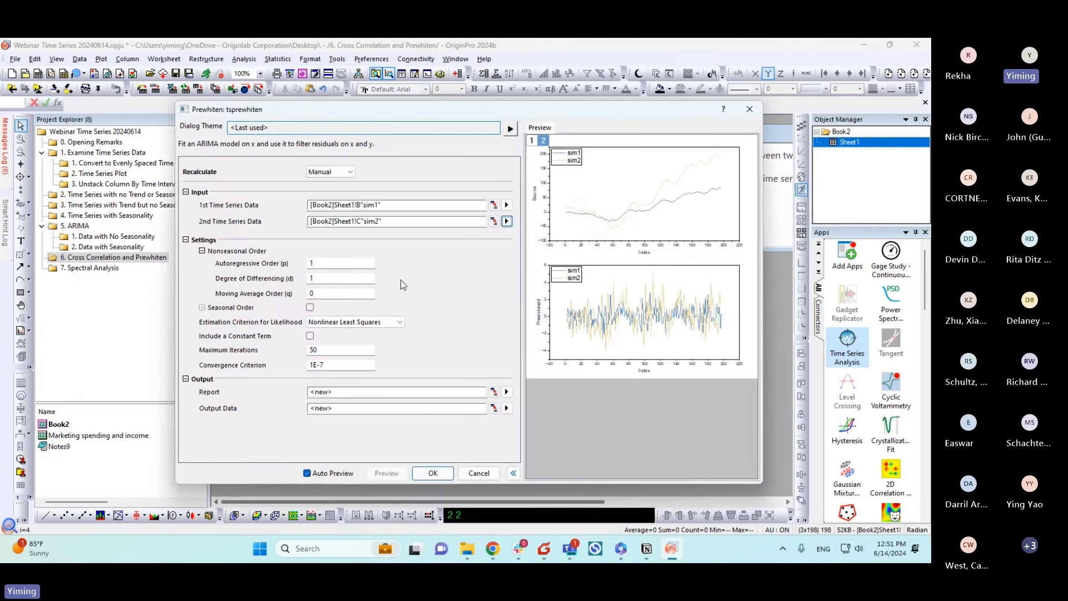
pyautogui.moveTo(495, 116); pyautogui.dragTo(362, 98)
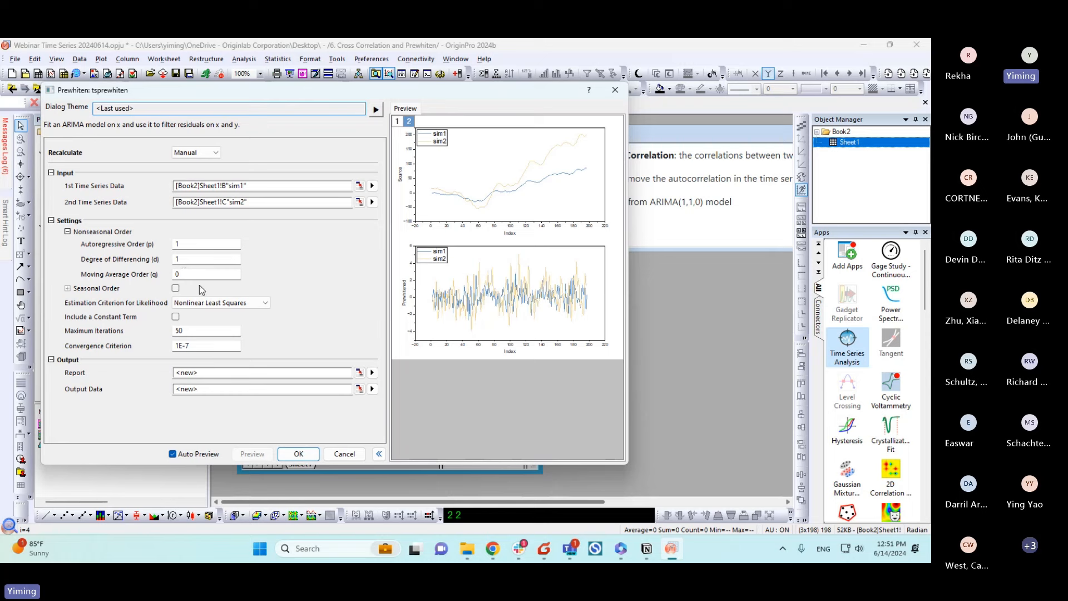
pyautogui.click(299, 454)
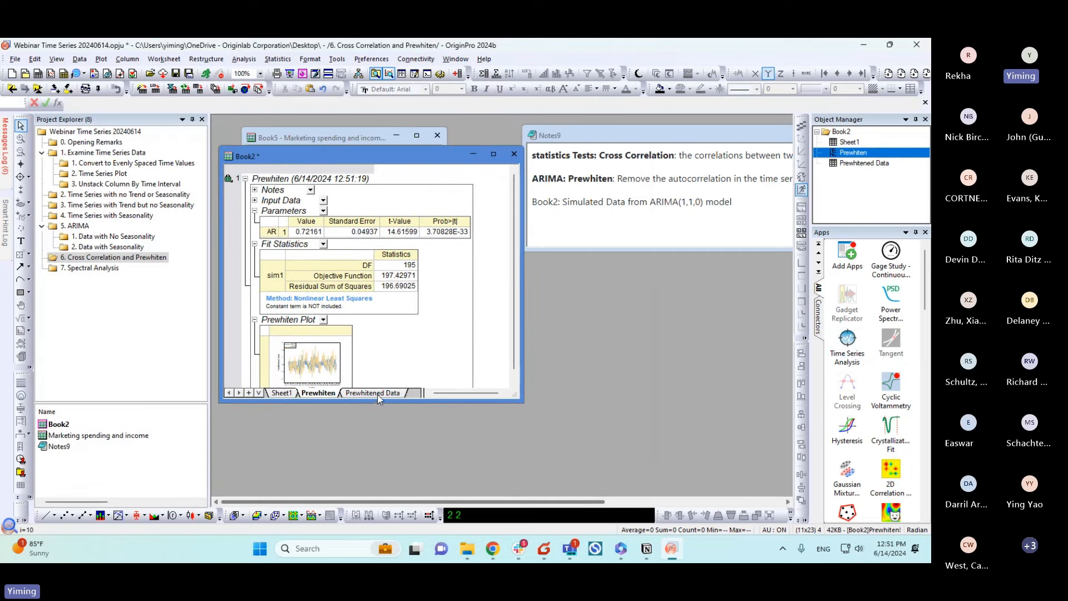
# Step: In Book2's enlarged Prewhitened Data sheet, set the recalculate mode to None and delete the first row, which has missing values
pyautogui.click(376, 393)
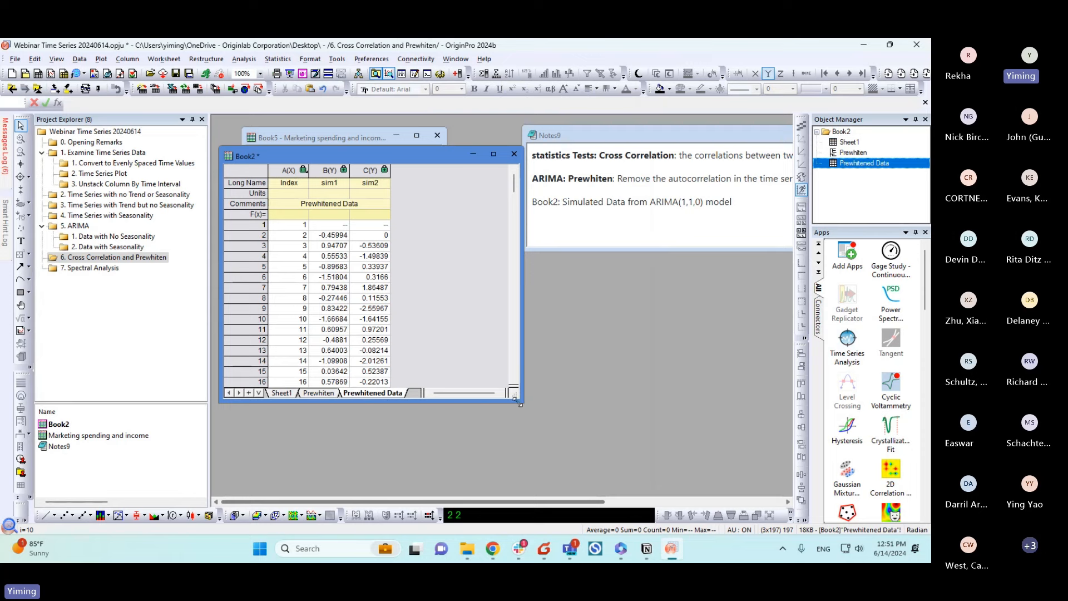
pyautogui.moveTo(519, 399); pyautogui.dragTo(538, 470)
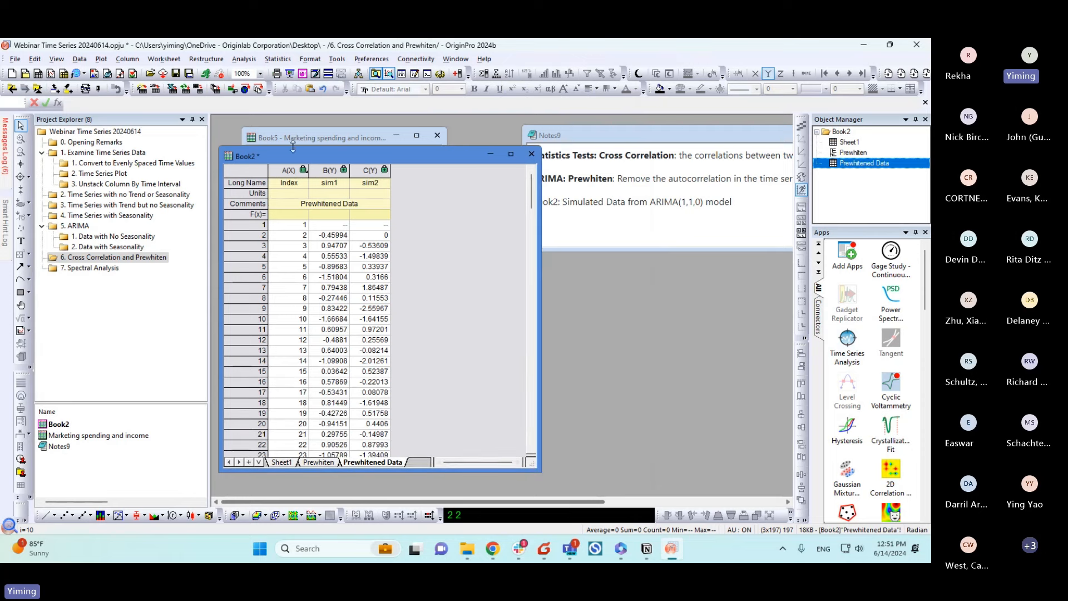
pyautogui.click(304, 169)
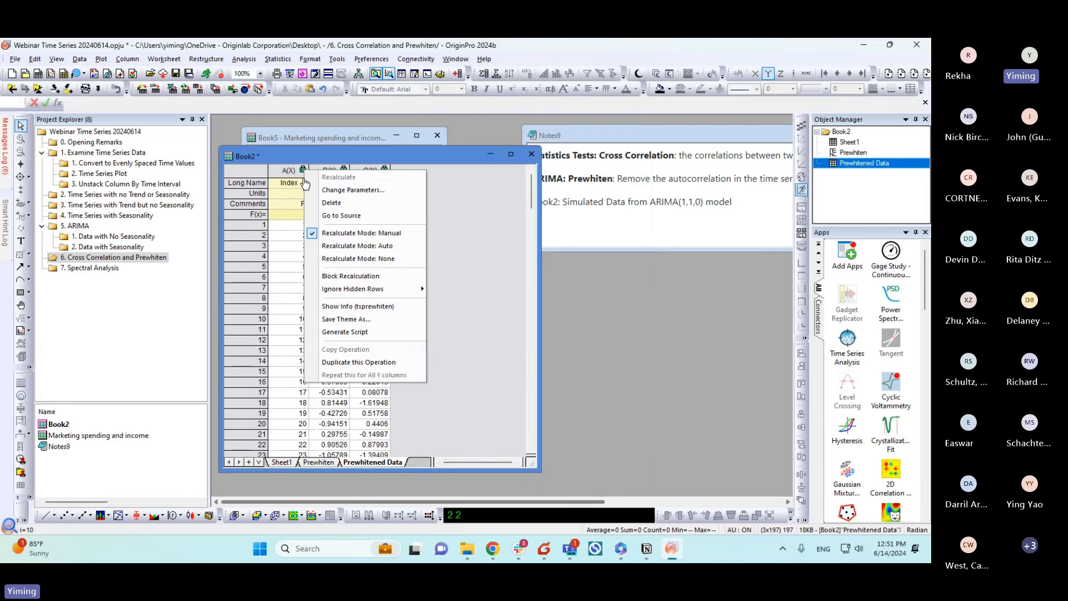
pyautogui.click(361, 258)
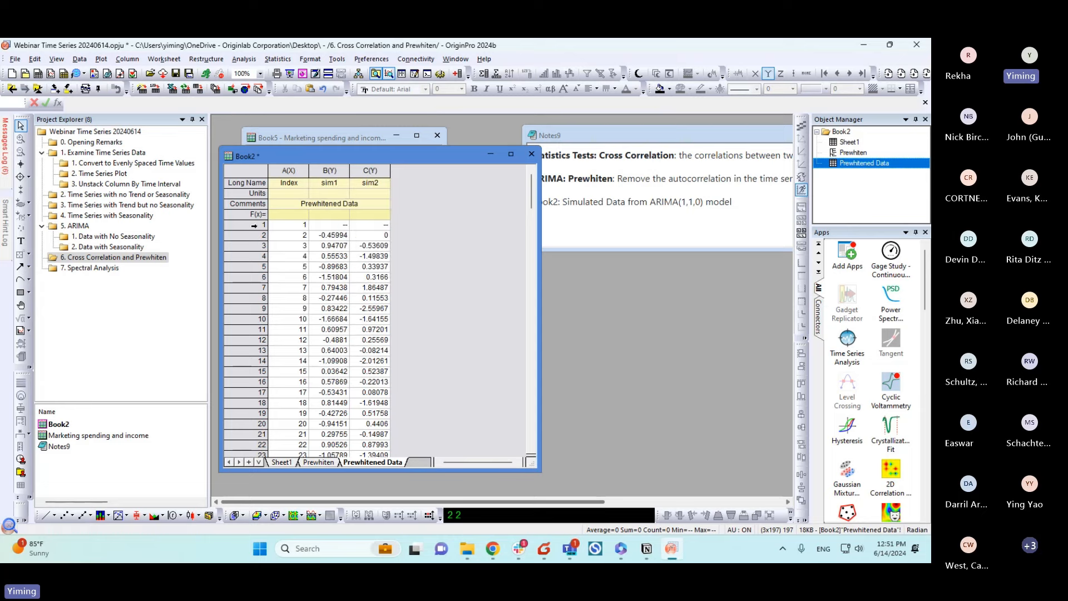
pyautogui.click(253, 225)
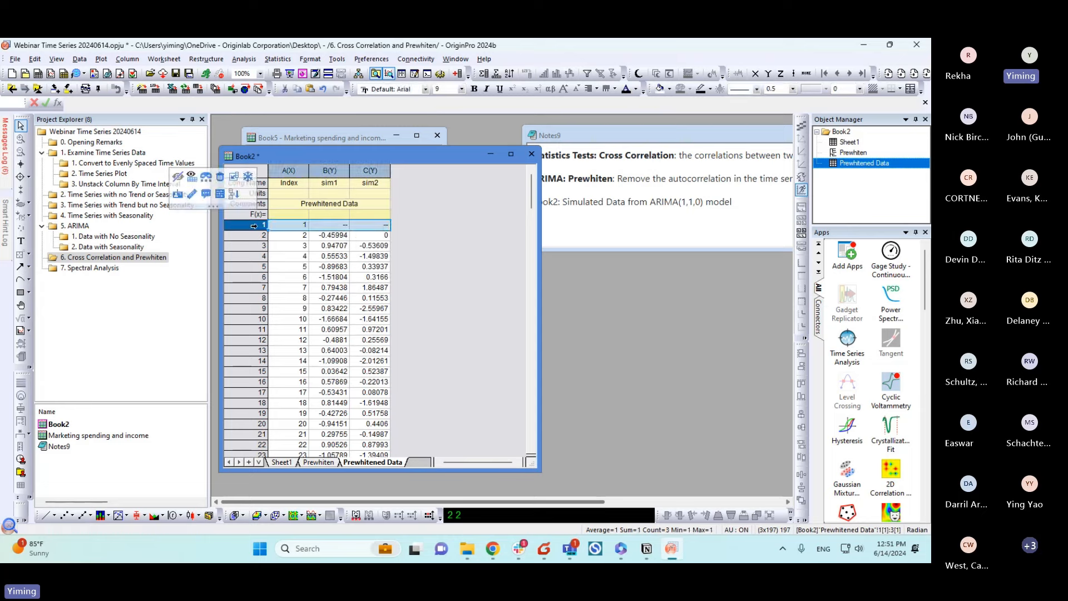
pyautogui.click(220, 177)
# Step: Run Cross Correlation on the prewhitened sim1 and sim2 columns with 11 lags, including standard error and confidence limits
pyautogui.moveTo(337, 170); pyautogui.dragTo(372, 170)
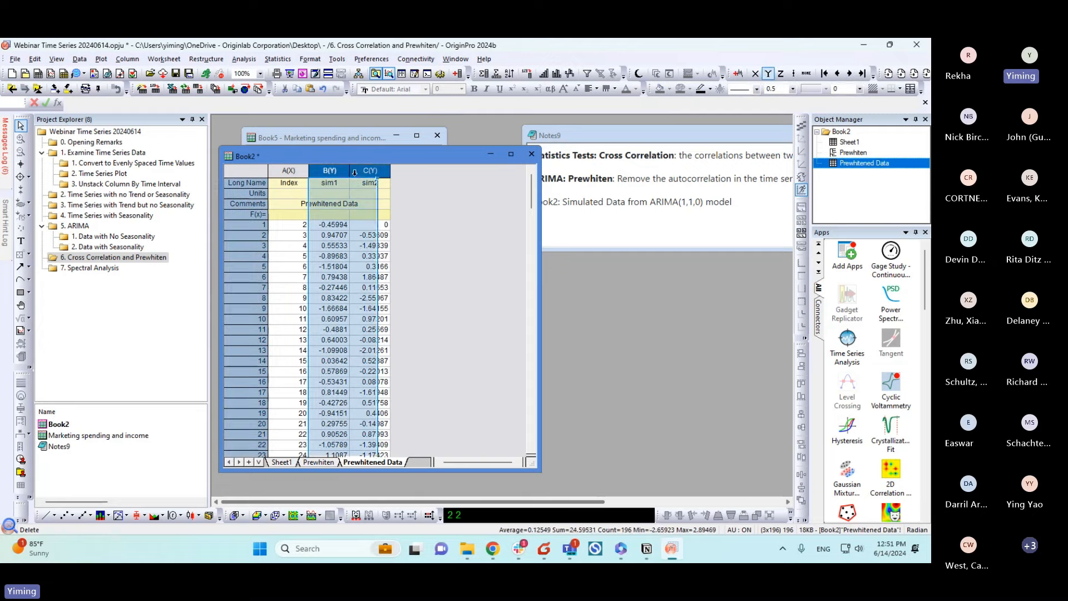
pyautogui.click(854, 351)
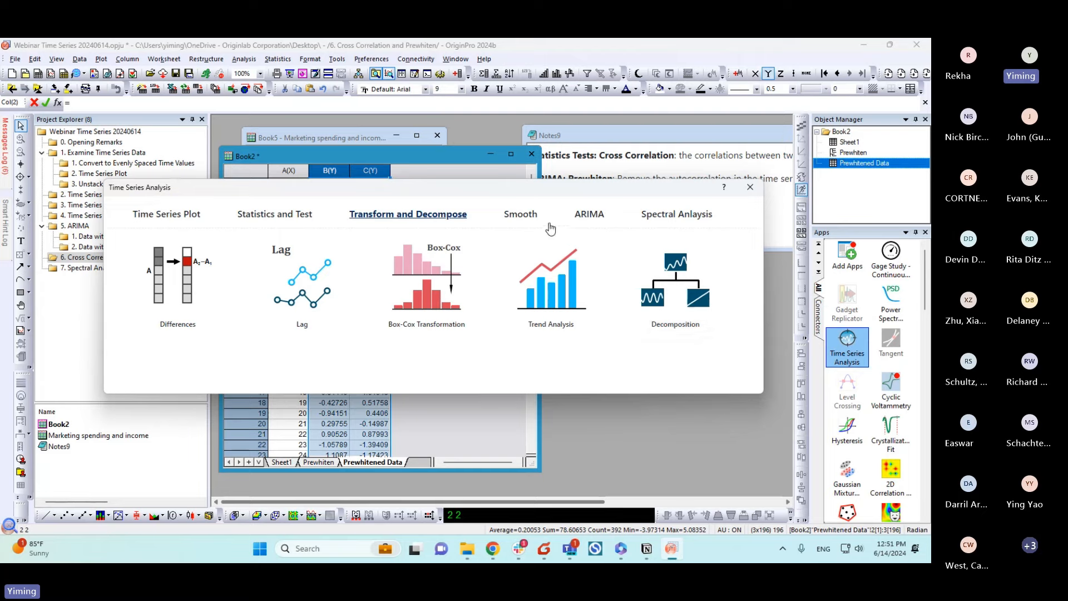
pyautogui.click(293, 221)
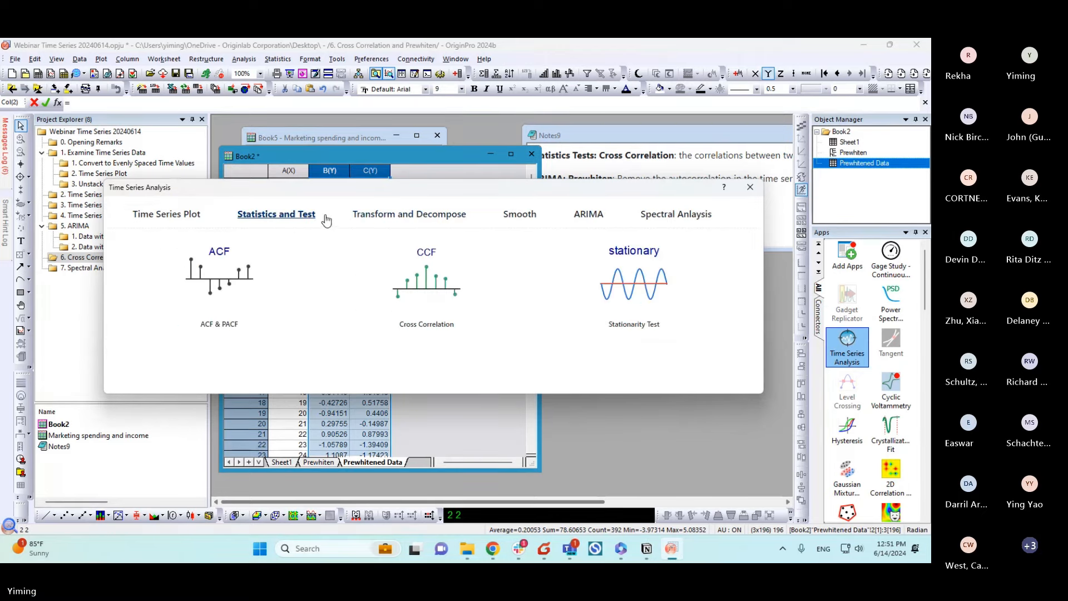
pyautogui.click(438, 286)
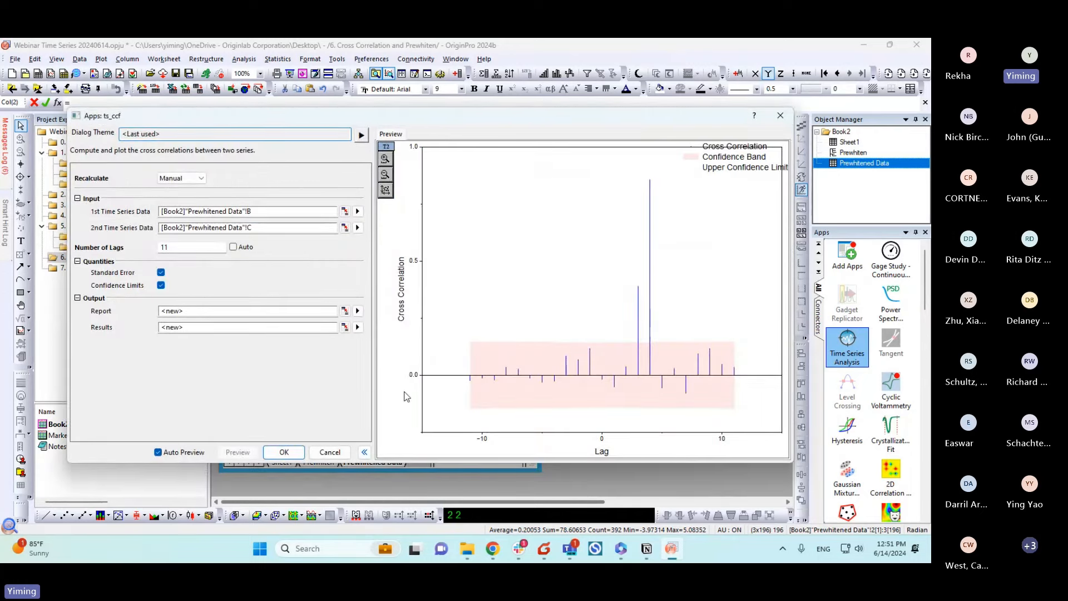
pyautogui.click(303, 455)
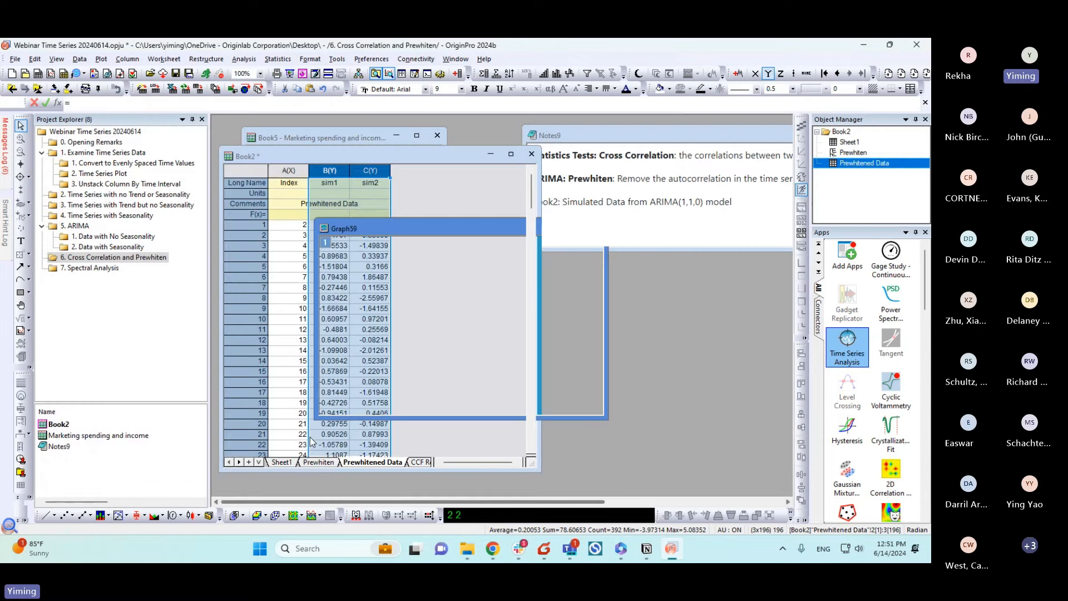
# Step: Open the CCF graph from the cross correlation report, enlarge it to examine the significant lags, and return it to the report
pyautogui.doubleClick(305, 246)
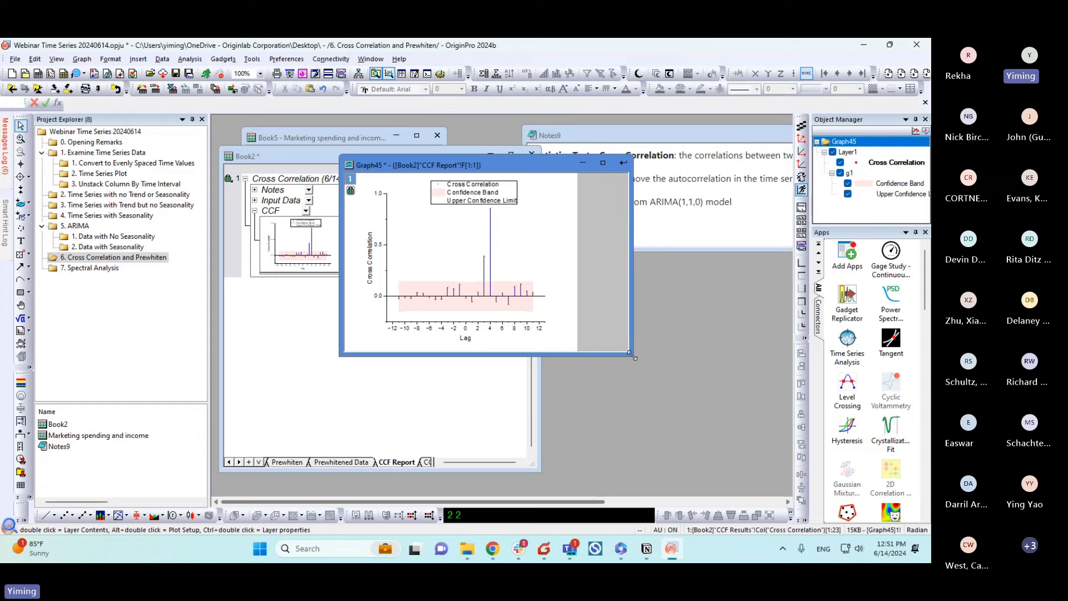
pyautogui.moveTo(629, 352); pyautogui.dragTo(755, 466)
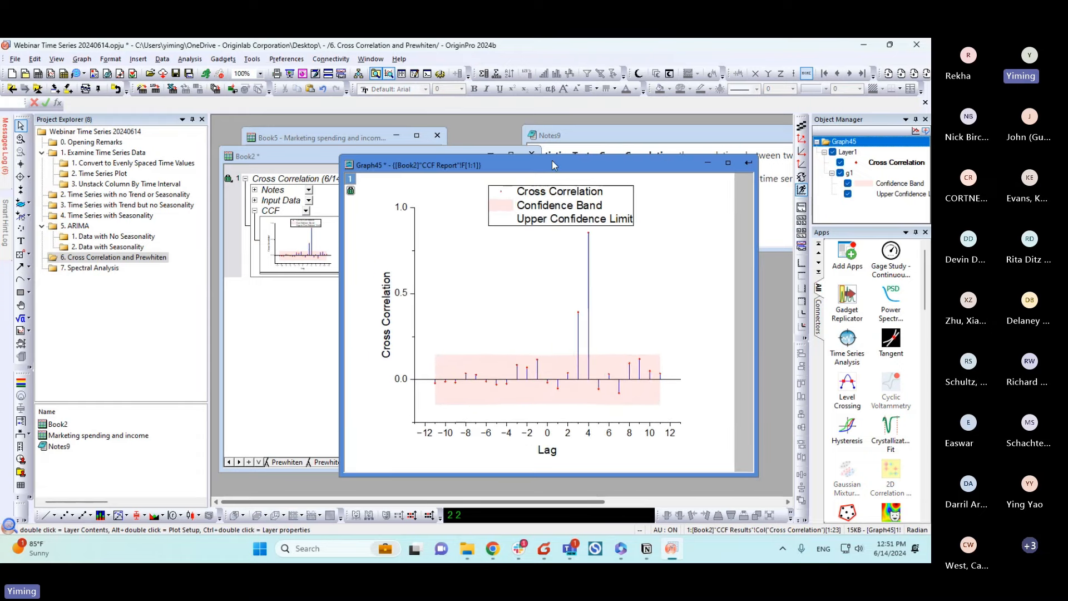
pyautogui.moveTo(551, 167); pyautogui.dragTo(471, 155)
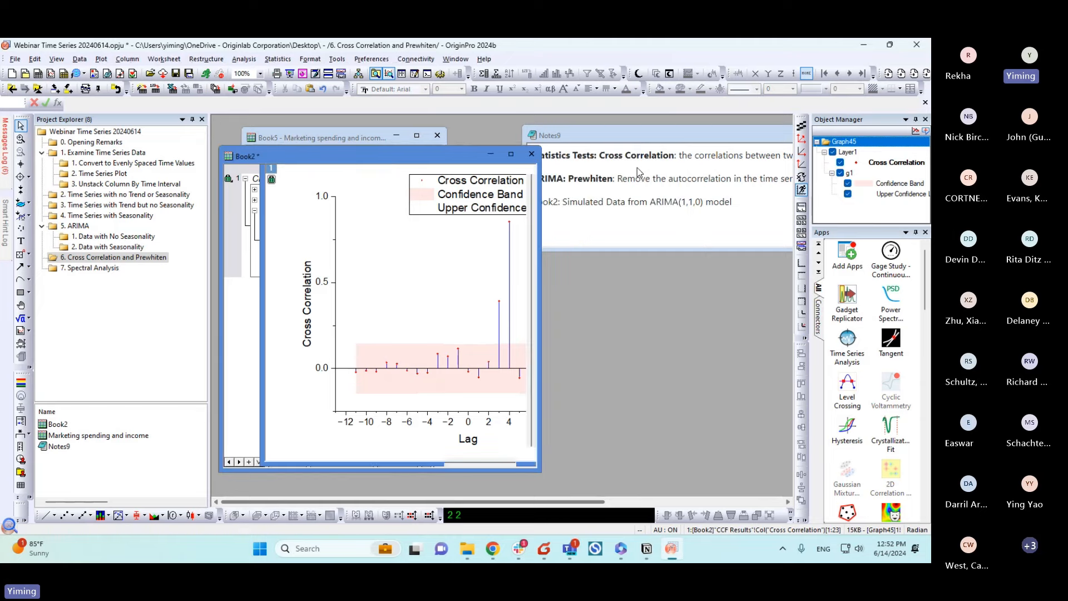
pyautogui.click(669, 152)
pyautogui.click(91, 322)
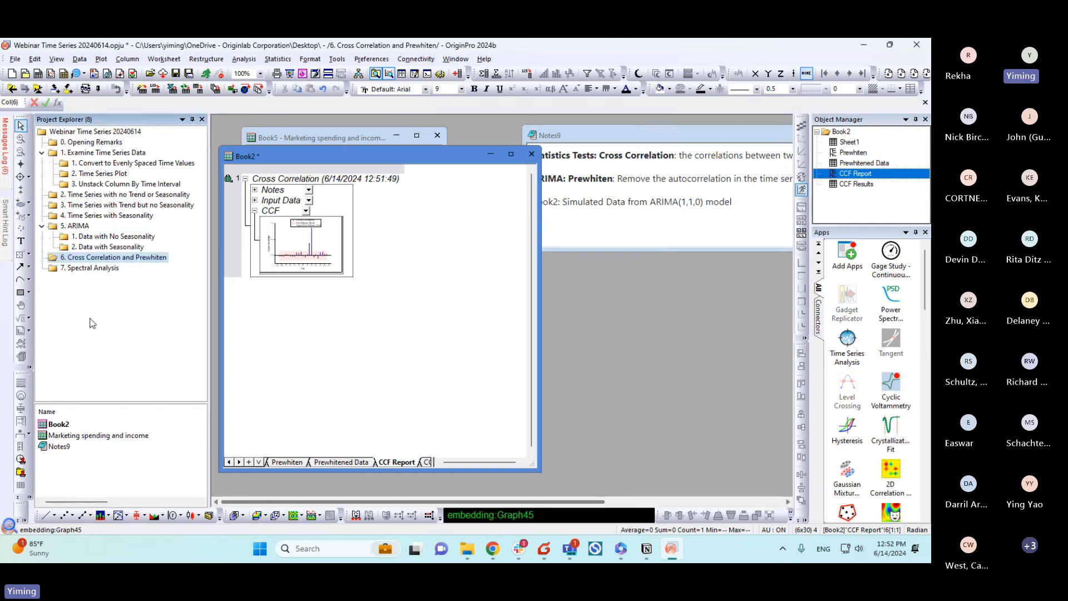
# Step: Review the spectral analysis tools offered by the Time Series Analysis app, and close it without starting one
pyautogui.click(849, 359)
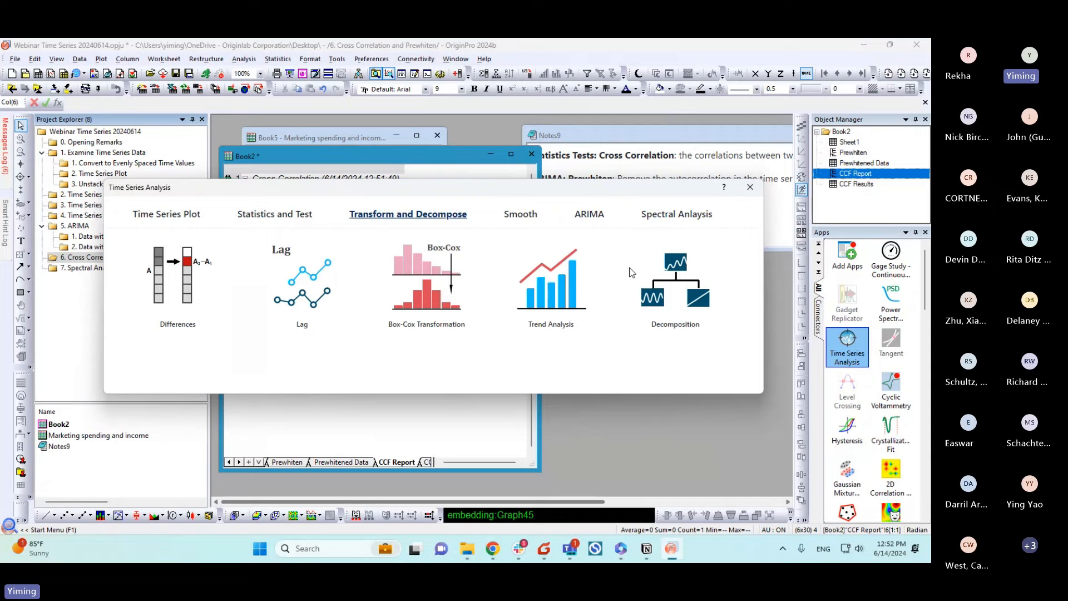
pyautogui.click(678, 220)
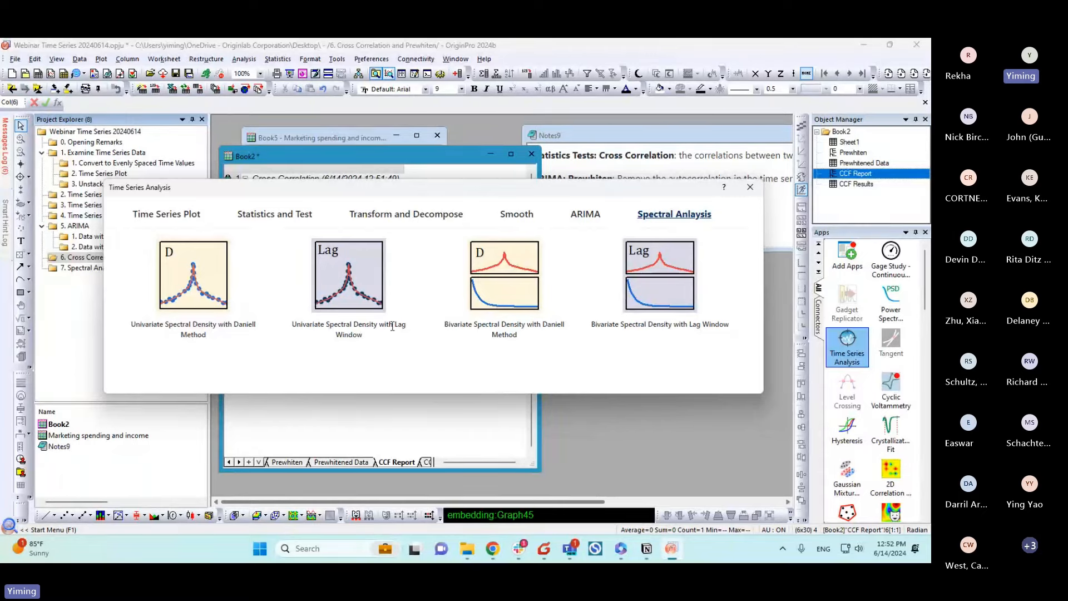
pyautogui.click(749, 187)
# Step: Open the 7. Spectral Analysis project folder and make Book7's window taller to examine the enlarged sparkline of column A
pyautogui.click(100, 269)
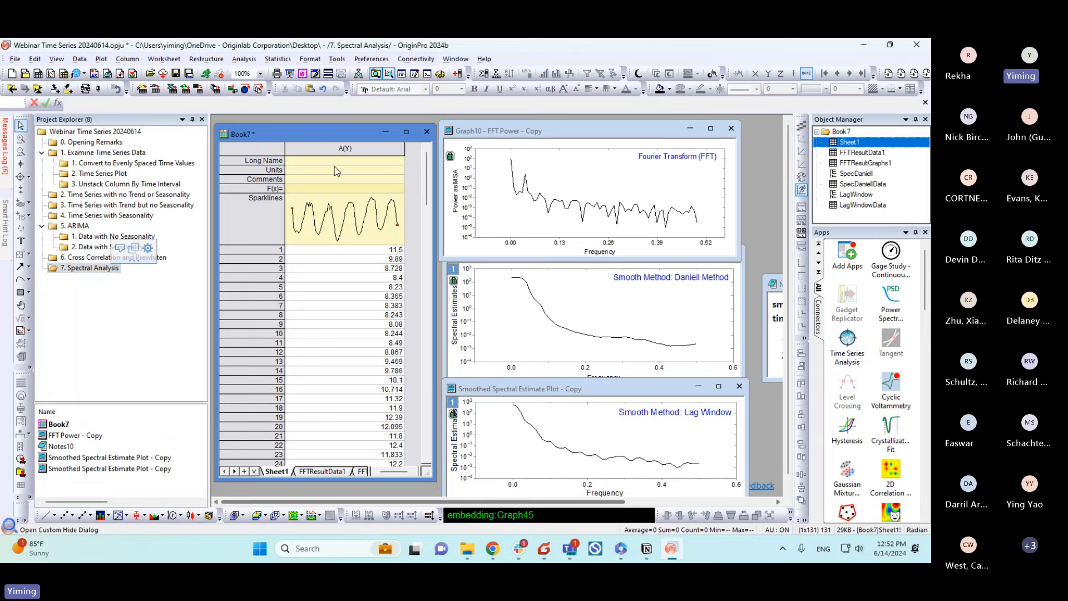
pyautogui.moveTo(430, 477); pyautogui.dragTo(508, 489)
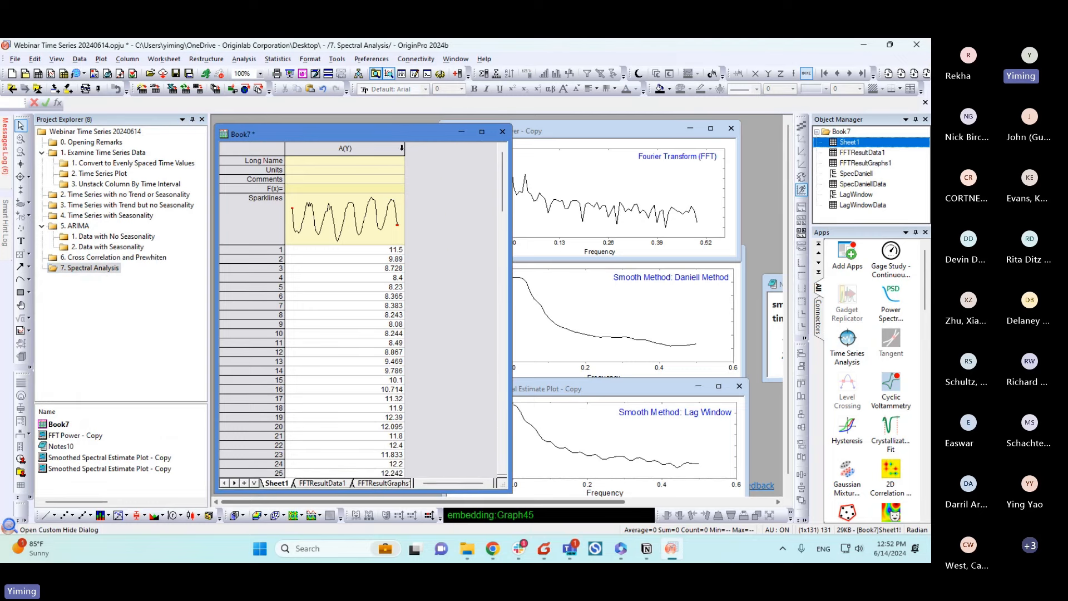
pyautogui.moveTo(510, 223); pyautogui.dragTo(437, 224)
pyautogui.moveTo(303, 224)
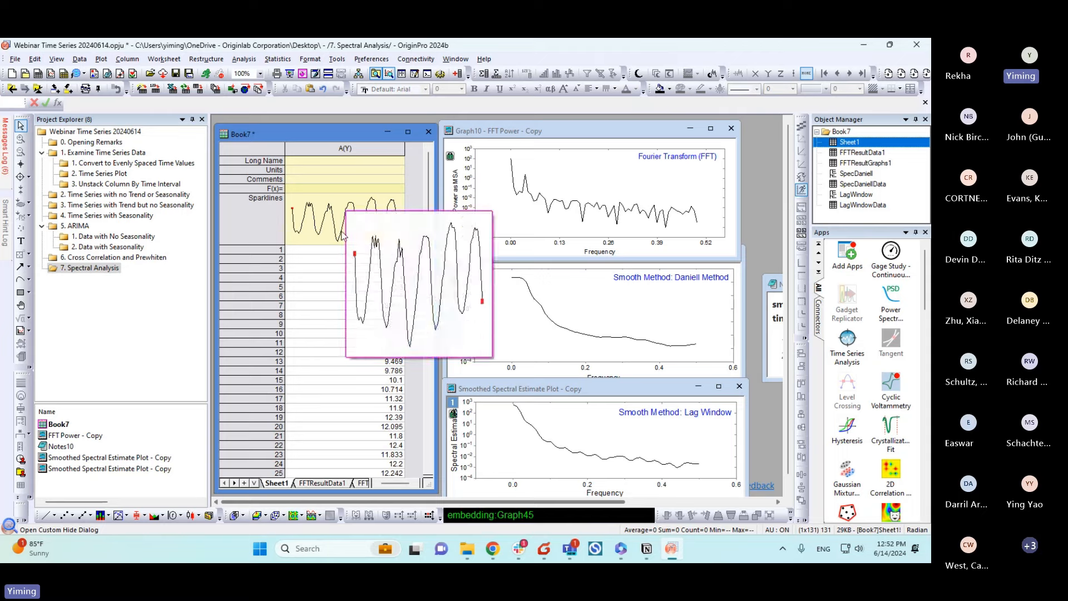
# Step: Select column A of Book7 and locate the FFT command among the signal processing analyses without running it
pyautogui.click(322, 149)
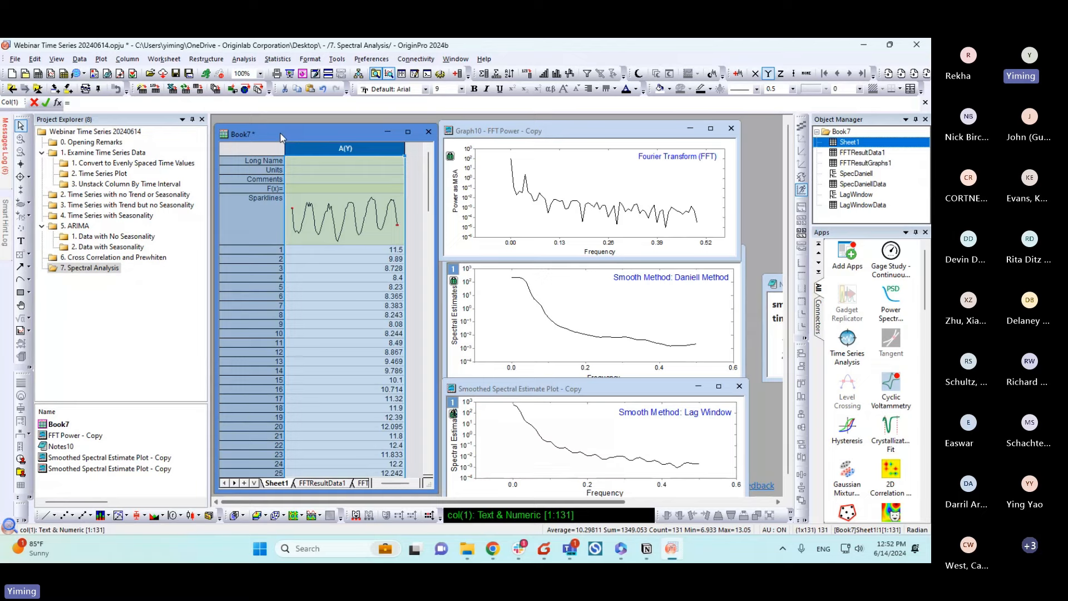
pyautogui.click(243, 59)
pyautogui.moveTo(407, 115)
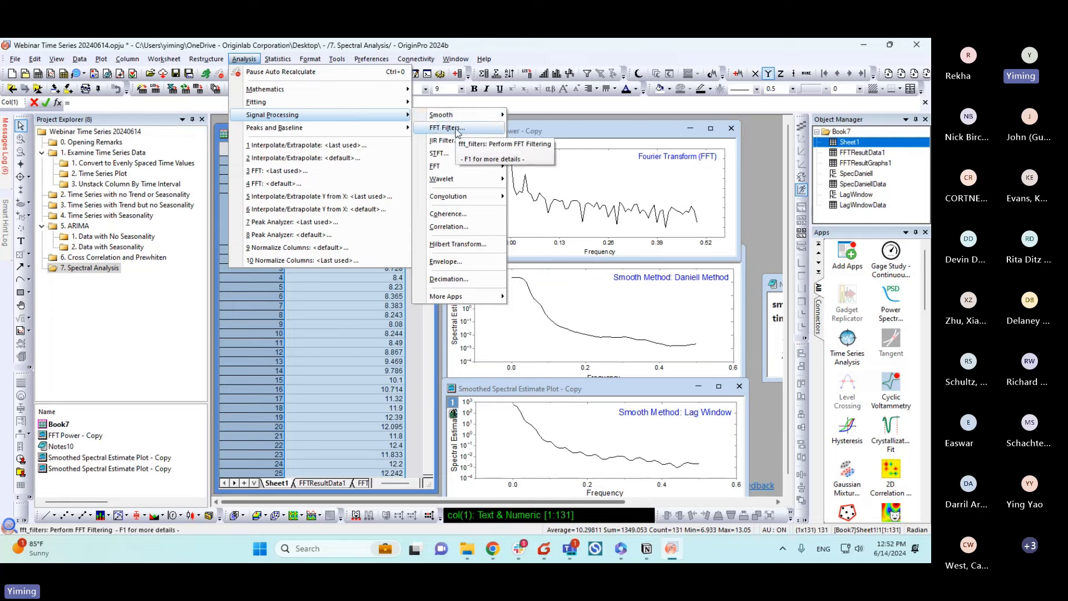
pyautogui.moveTo(482, 168)
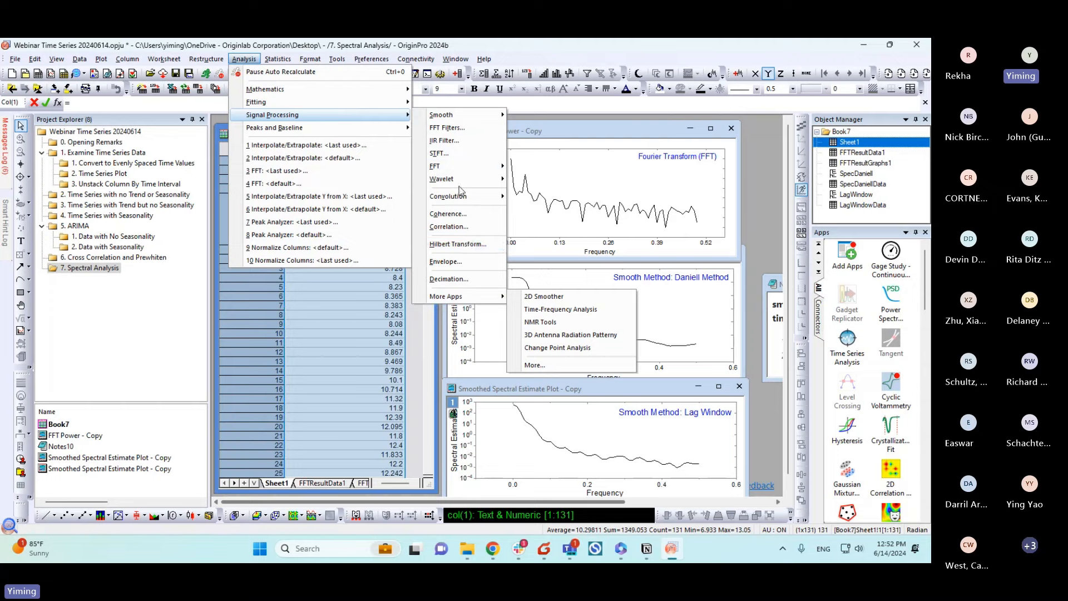
pyautogui.moveTo(531, 166)
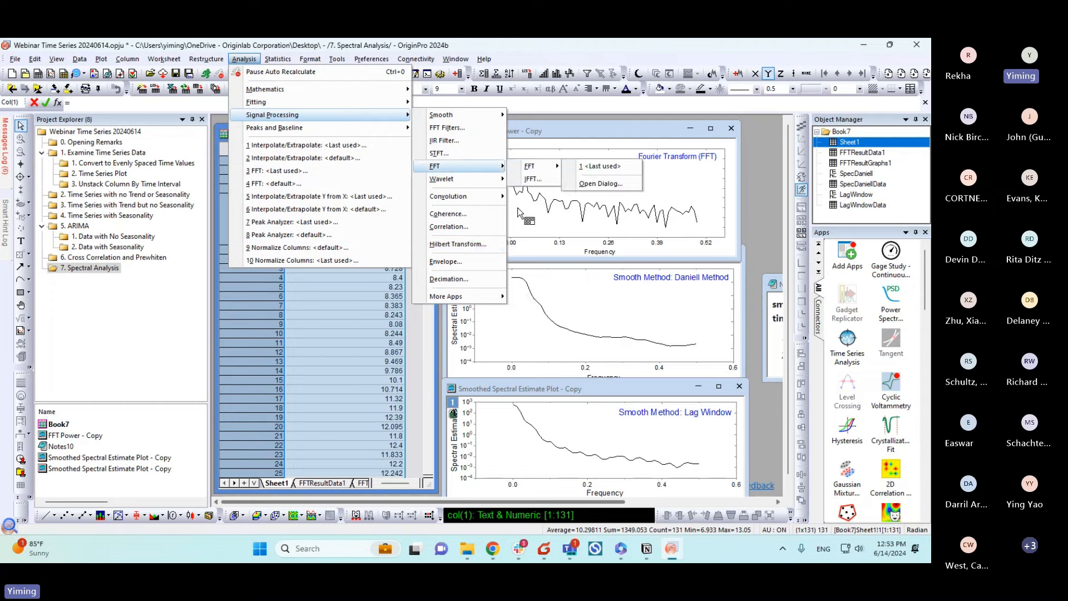
# Step: Enlarge the FFT Power graph to examine its frequency peaks, and shrink it back beside Book7
pyautogui.click(537, 257)
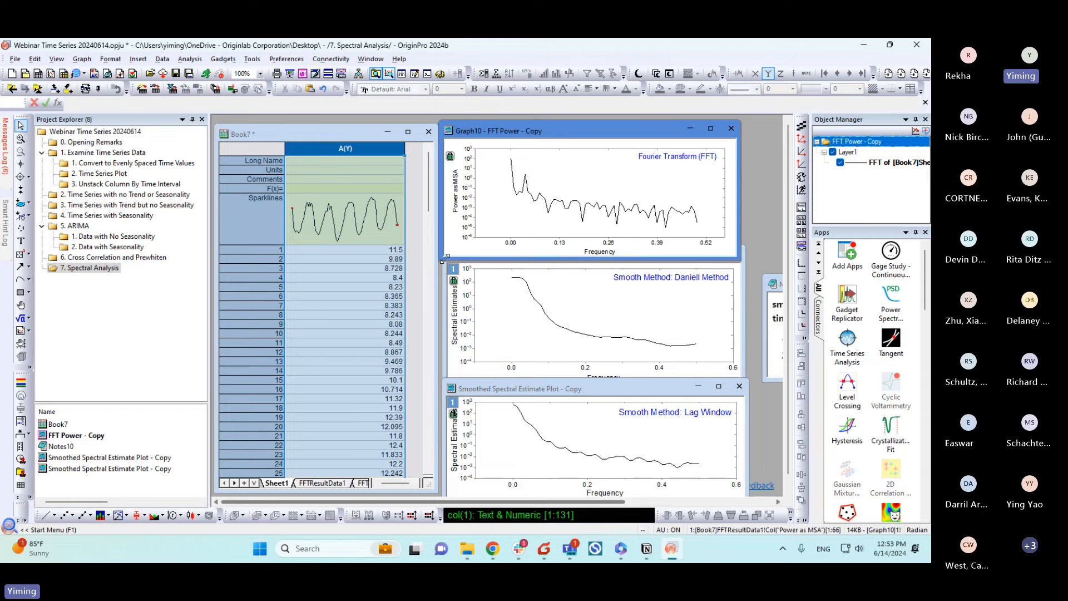
pyautogui.moveTo(440, 259); pyautogui.dragTo(330, 334)
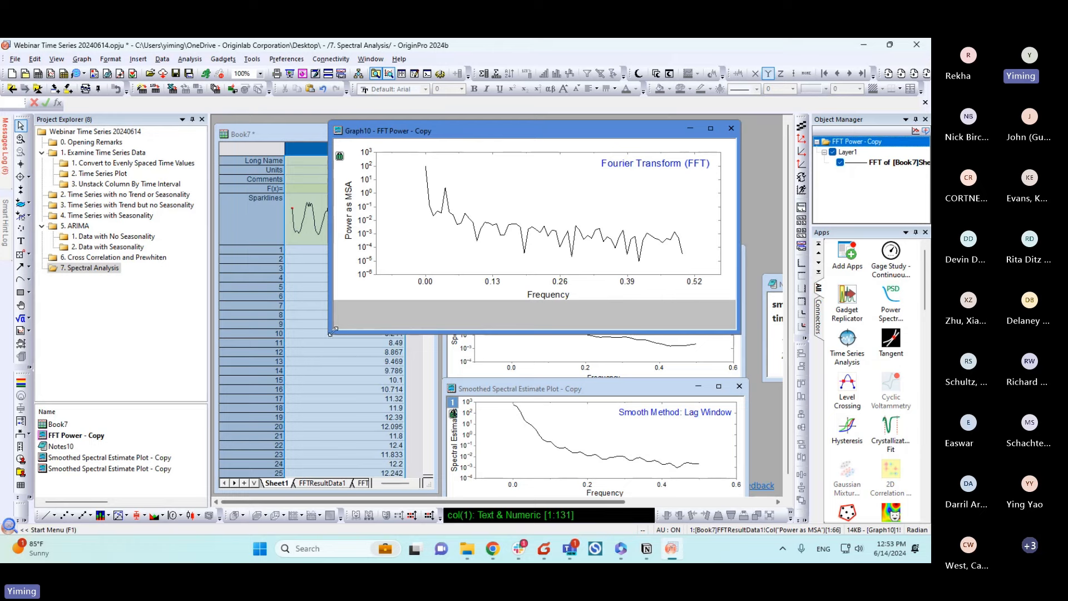
pyautogui.moveTo(331, 333); pyautogui.dragTo(449, 253)
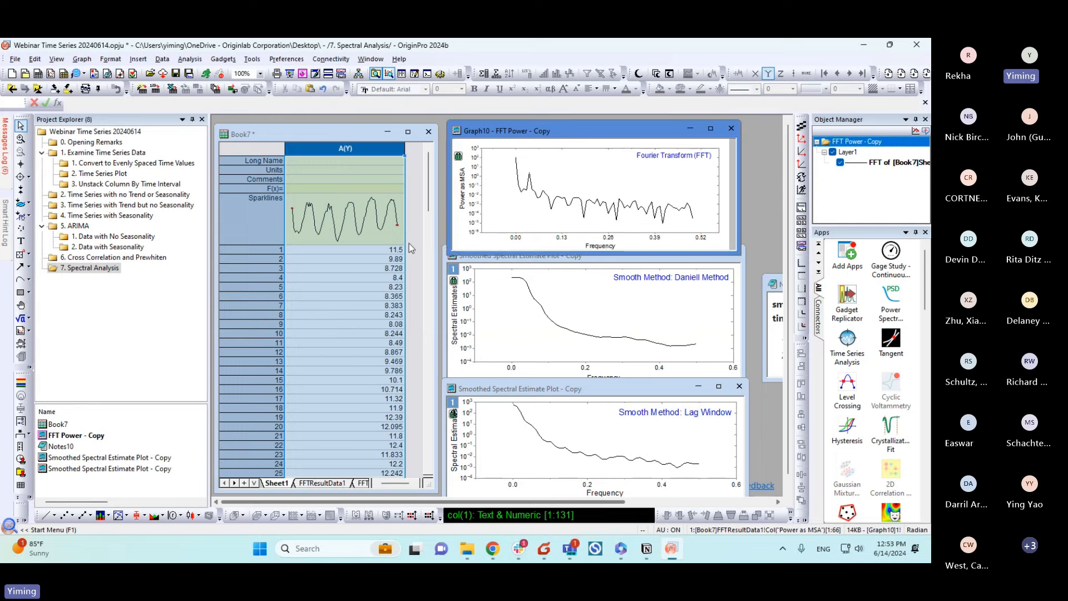
# Step: Bring the Daniell method plot to the front and compare the univariate and bivariate spectral density tools in the Time Series Analysis app
pyautogui.click(508, 315)
pyautogui.moveTo(485, 260); pyautogui.dragTo(490, 262)
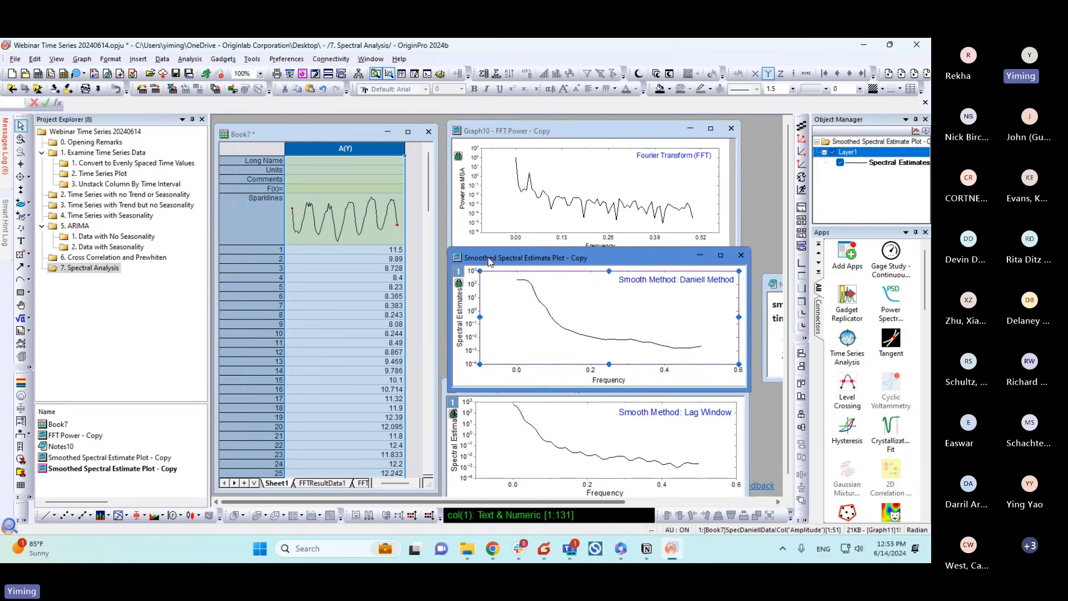
pyautogui.click(847, 354)
pyautogui.moveTo(665, 186); pyautogui.dragTo(519, 189)
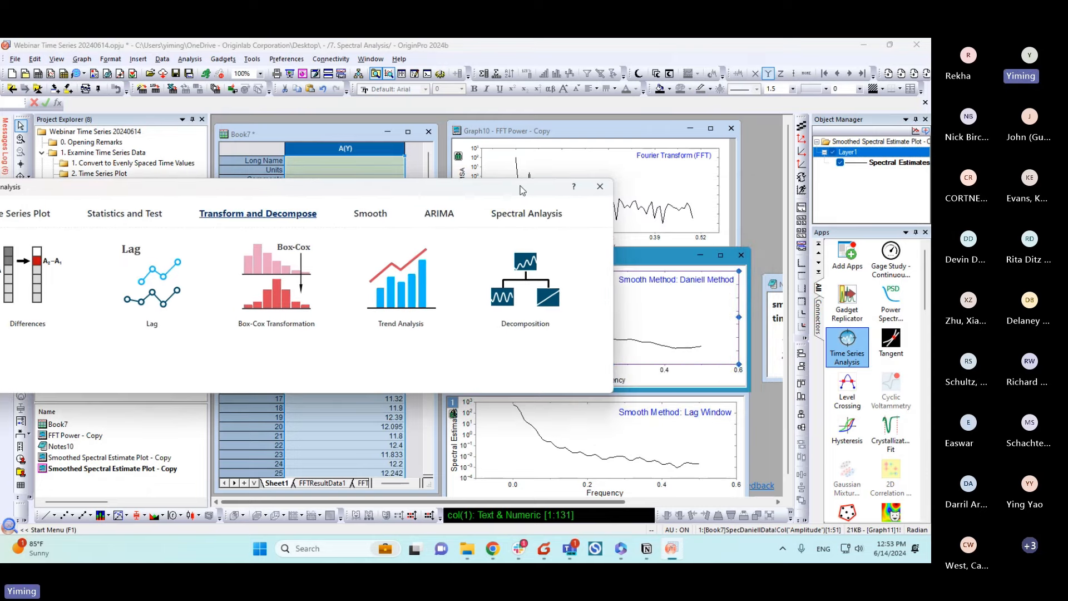
pyautogui.click(512, 214)
pyautogui.moveTo(432, 188); pyautogui.dragTo(525, 89)
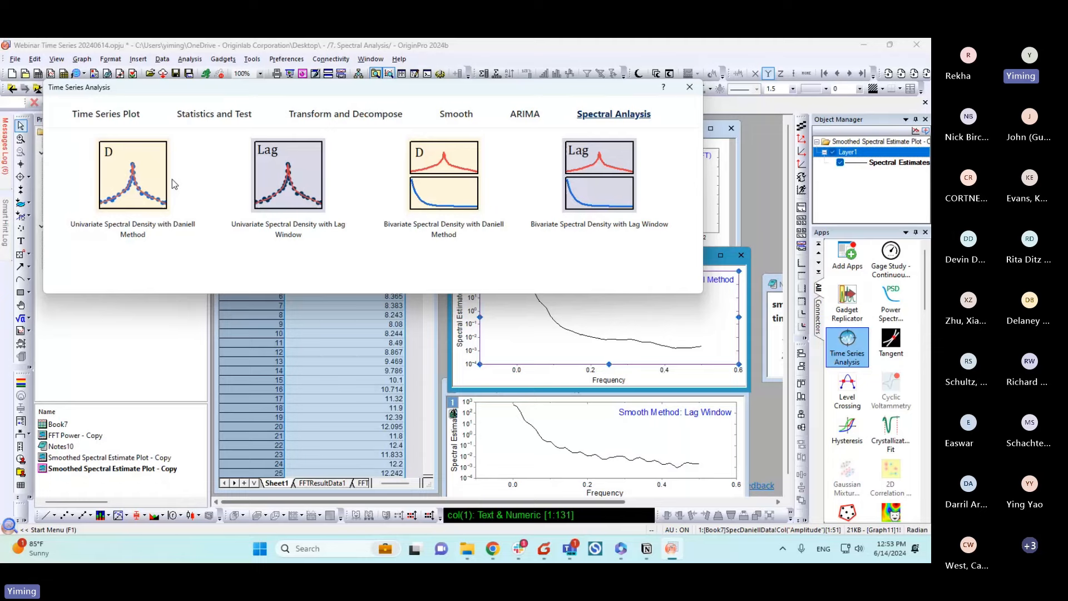
pyautogui.click(690, 87)
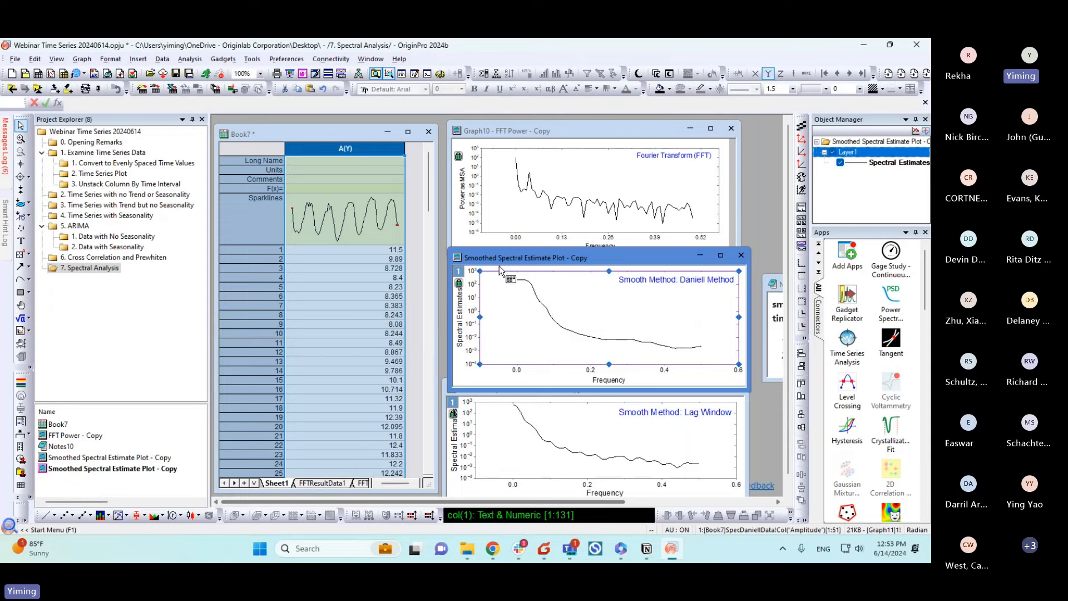
# Step: Reposition the Daniell Method and Lag Window spectral estimate plots so that both curves can be compared one above the other
pyautogui.click(467, 371)
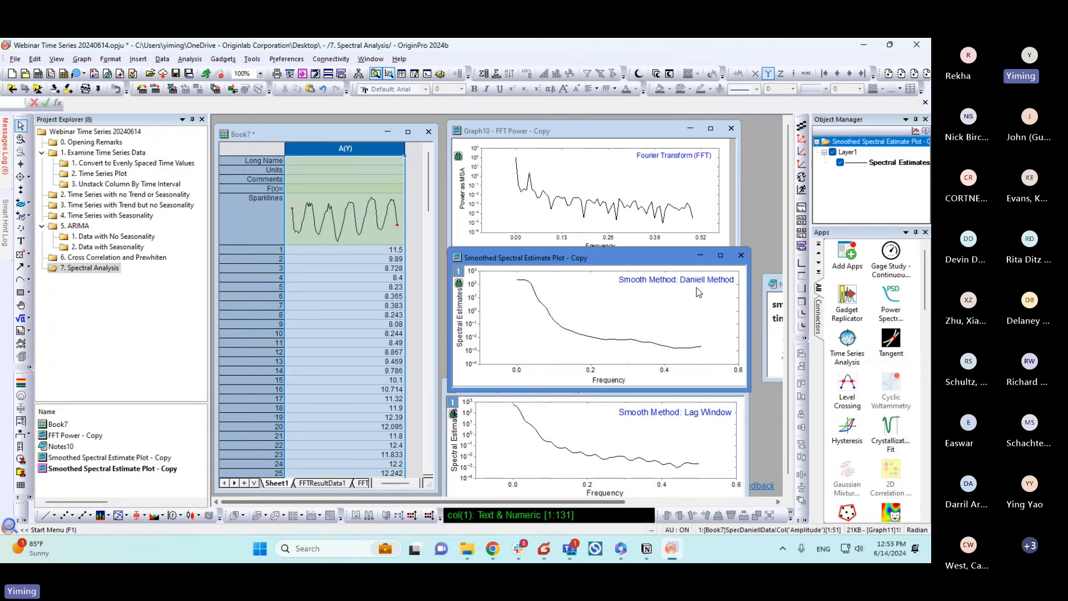
pyautogui.moveTo(630, 261); pyautogui.dragTo(626, 235)
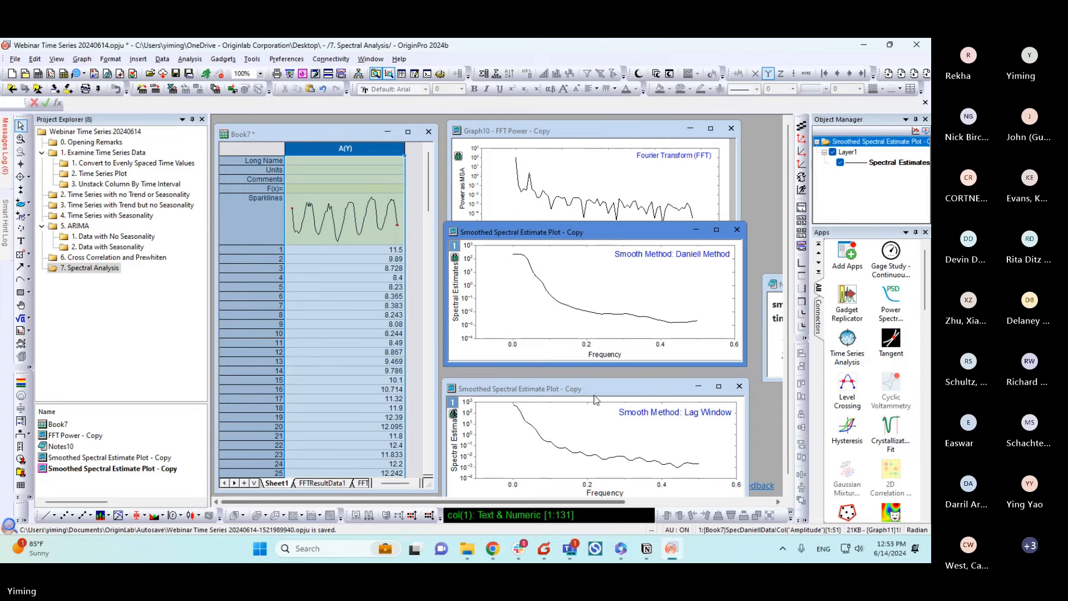
pyautogui.moveTo(559, 388); pyautogui.dragTo(563, 356)
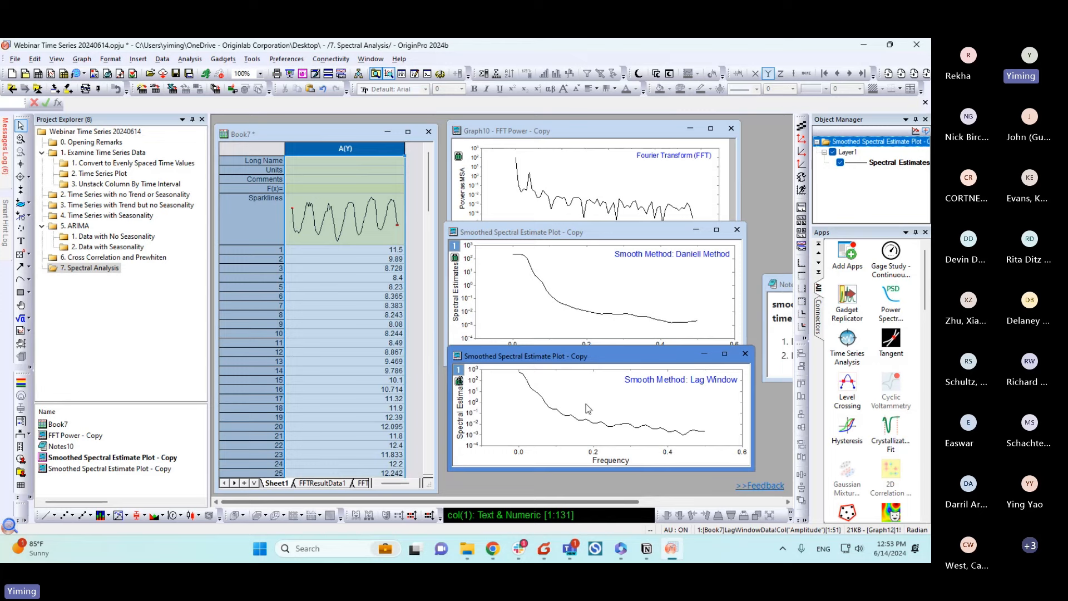
pyautogui.moveTo(553, 356); pyautogui.dragTo(550, 378)
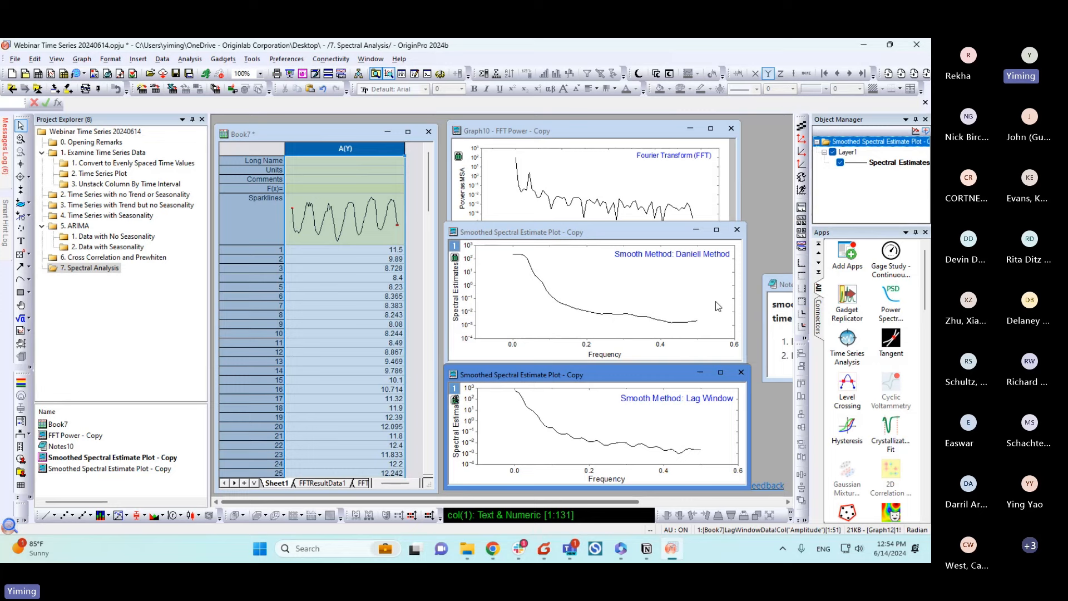
# Step: Reopen the analysis settings behind the Daniell Method spectral estimate plot and bring up the tool's online help page
pyautogui.click(455, 259)
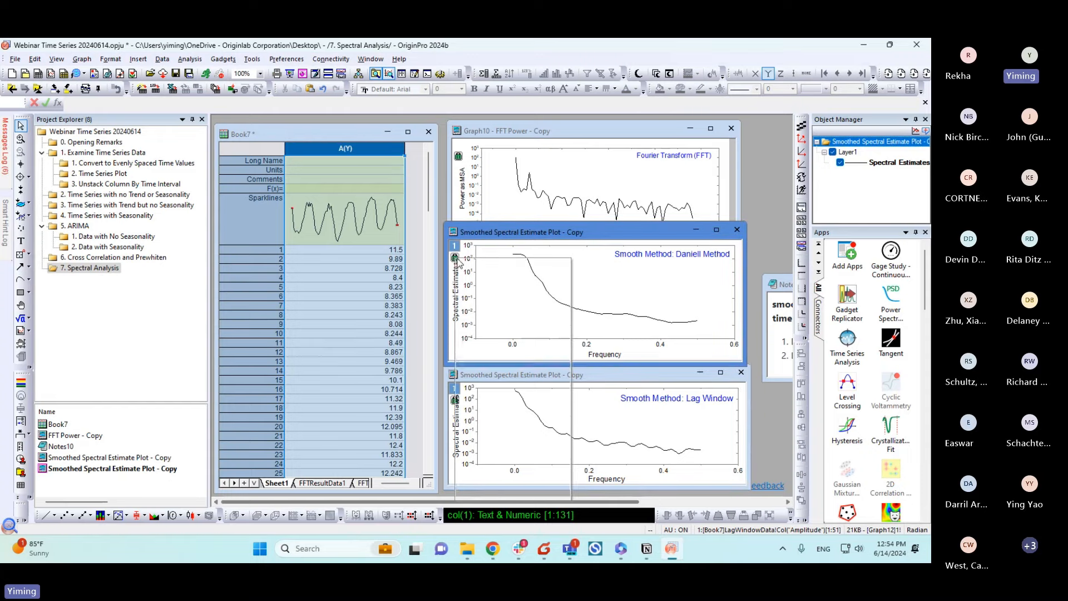
pyautogui.click(470, 277)
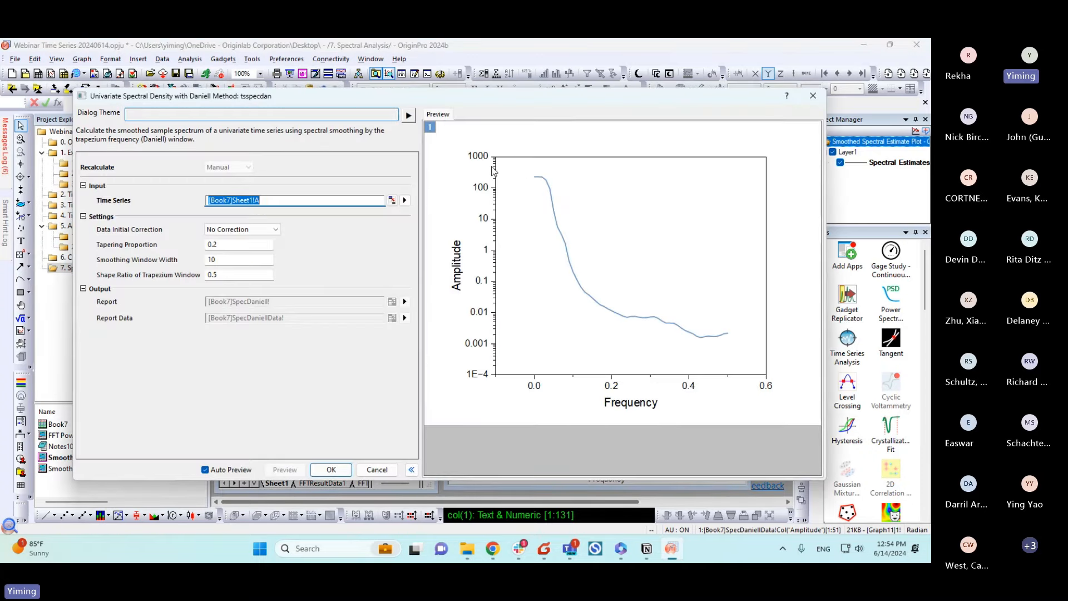
pyautogui.click(787, 96)
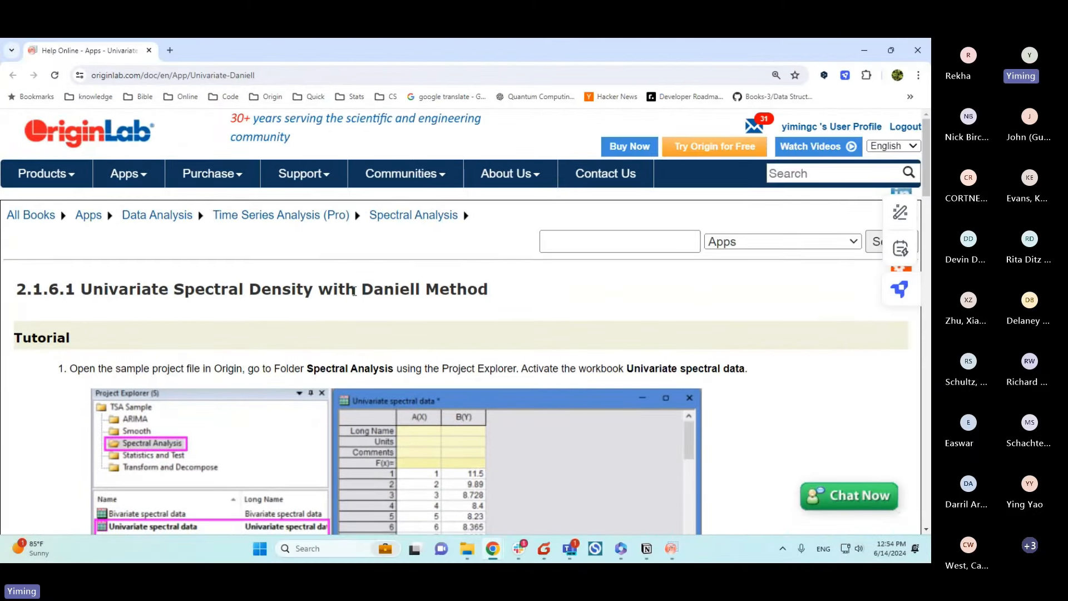
# Step: Read through the Univariate Spectral Density with Daniell Method help page, from the tutorial and smoothed sample spectrum formulas to the Reference section
pyautogui.scroll(-3, 239, 333)
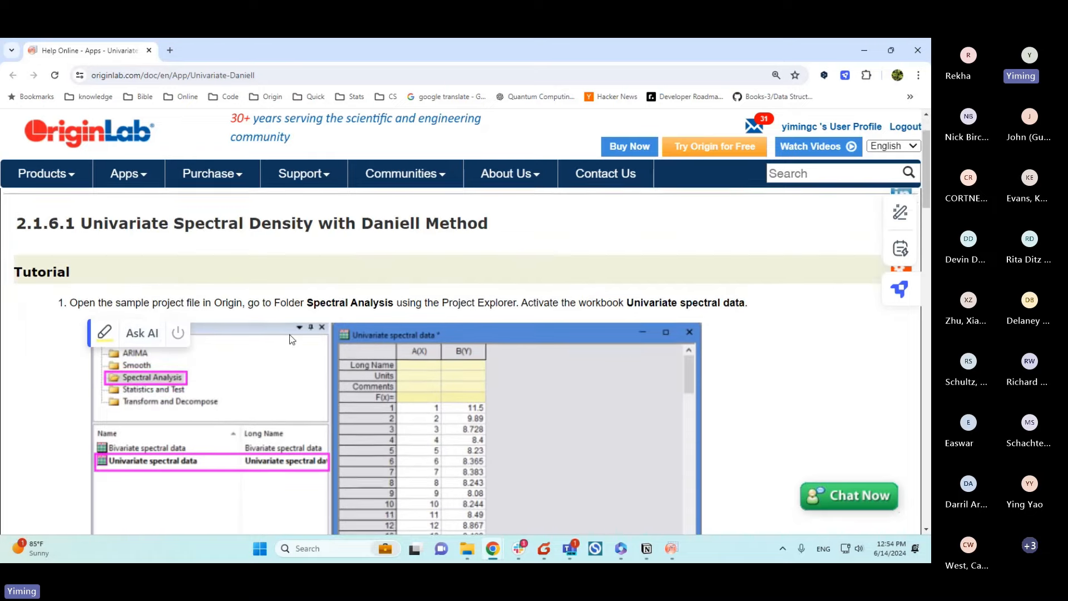
pyautogui.scroll(-3, 292, 339)
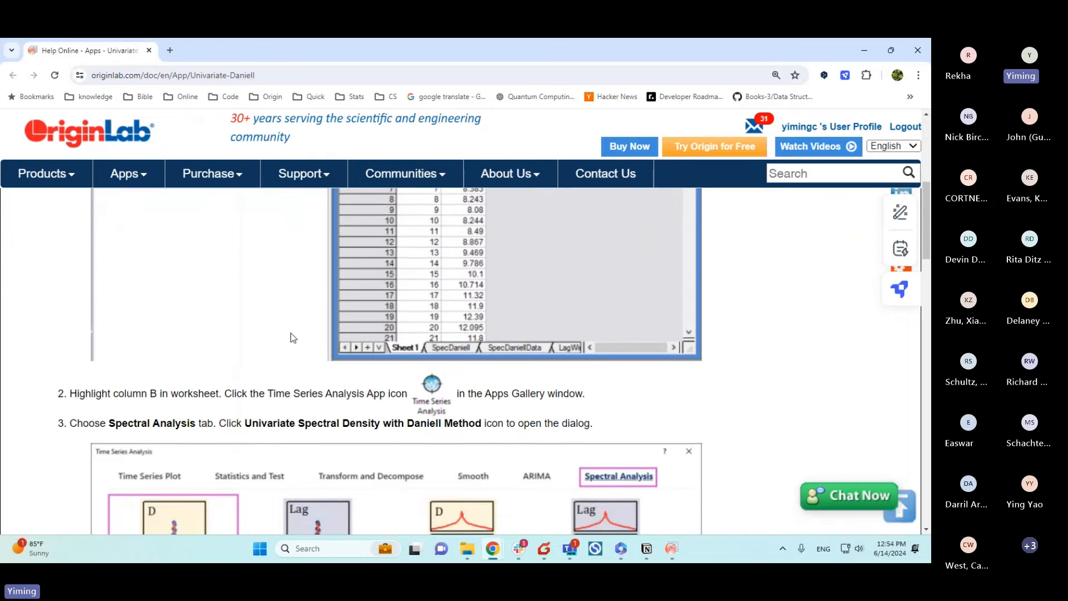
pyautogui.scroll(-2, 293, 337)
pyautogui.scroll(-2, 294, 338)
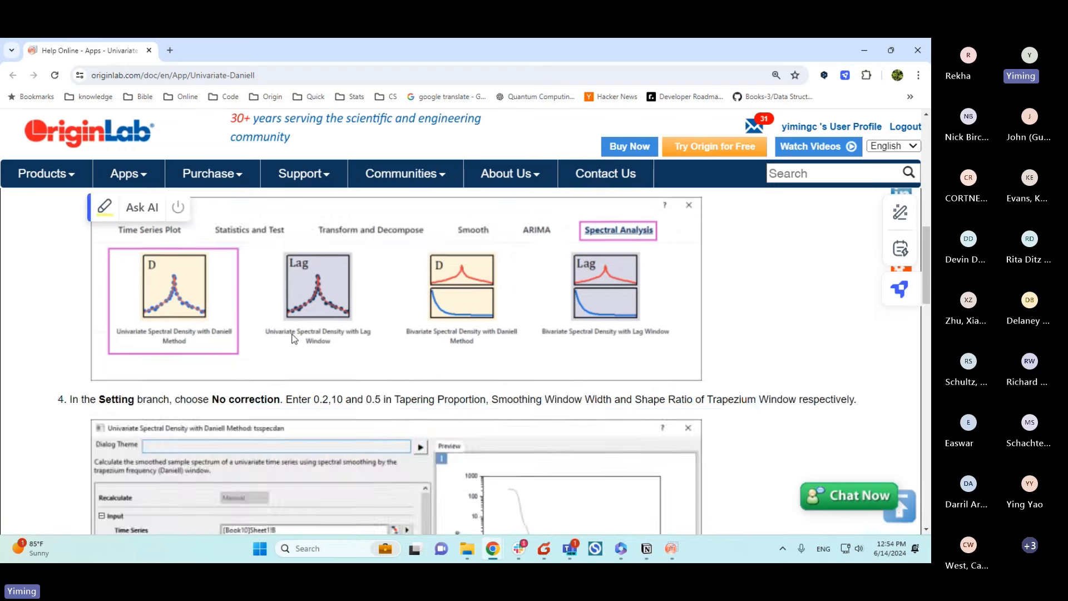
pyautogui.scroll(-15, 293, 338)
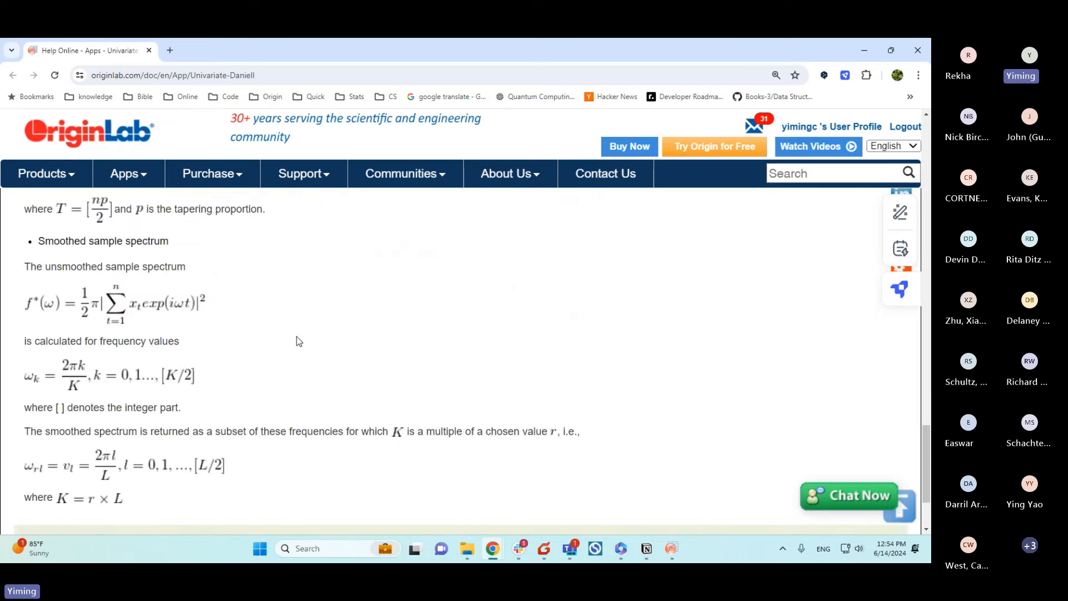
pyautogui.scroll(5, 234, 348)
pyautogui.scroll(-7, 100, 394)
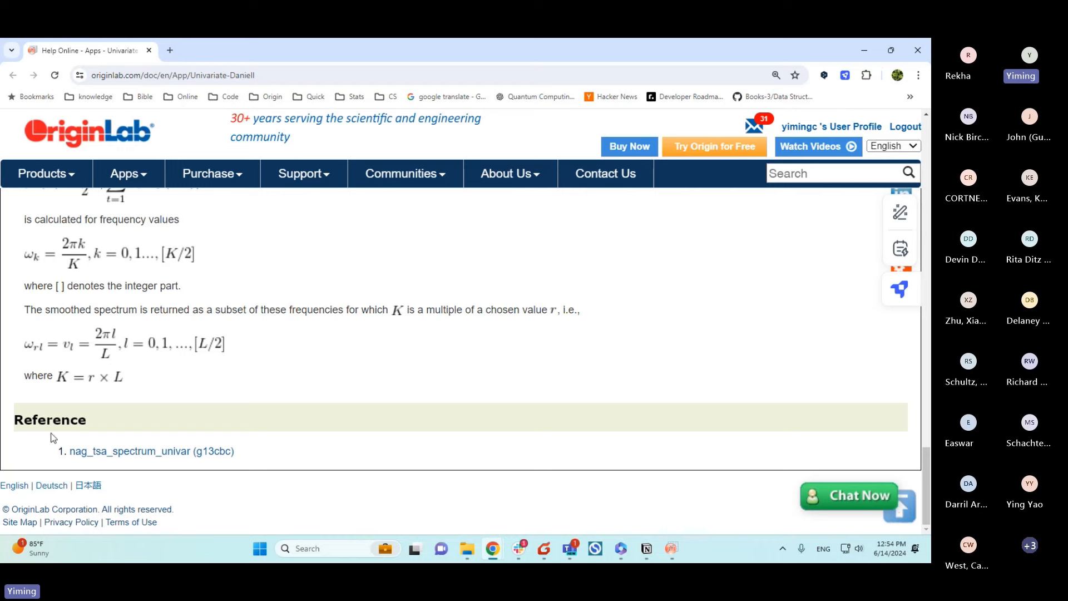
# Step: Open the referenced NAG document nag_tsa_spectrum_univar (g13cbc) and review its purpose, specification and description
pyautogui.click(140, 451)
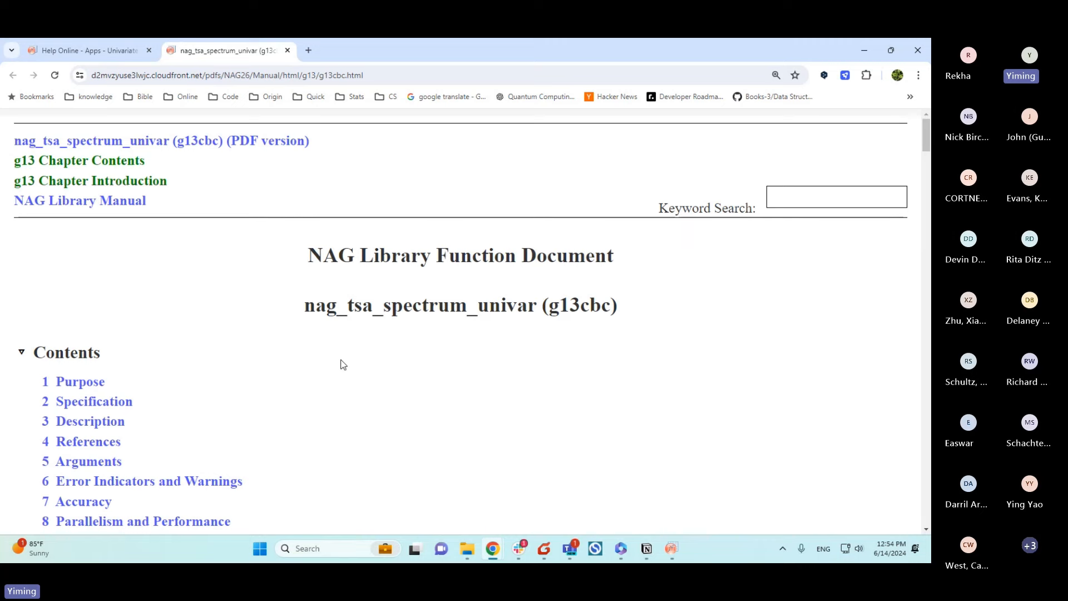
pyautogui.scroll(-5, 340, 358)
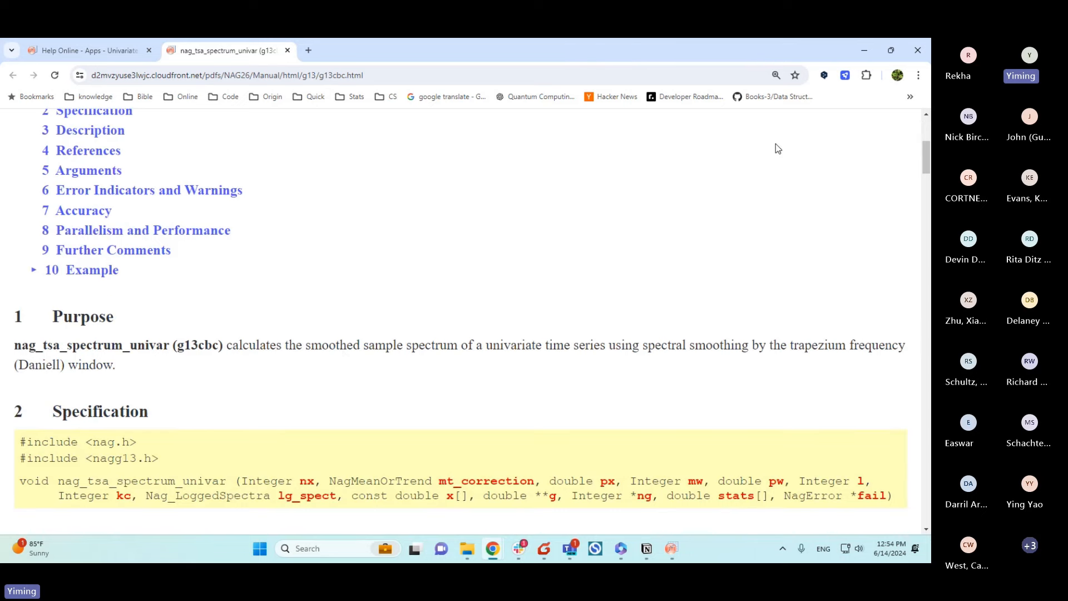
pyautogui.scroll(-8, 470, 306)
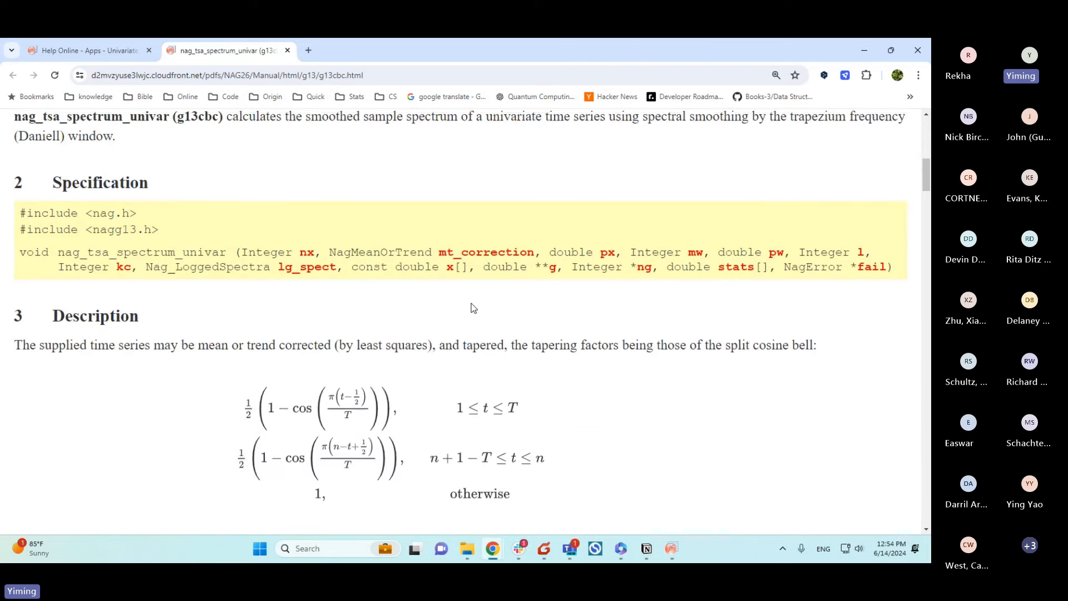
# Step: Return to OriginPro, dismiss the Daniell method settings without changes, and move the Daniell plot slightly down to uncover more of the FFT Power graph
pyautogui.click(864, 56)
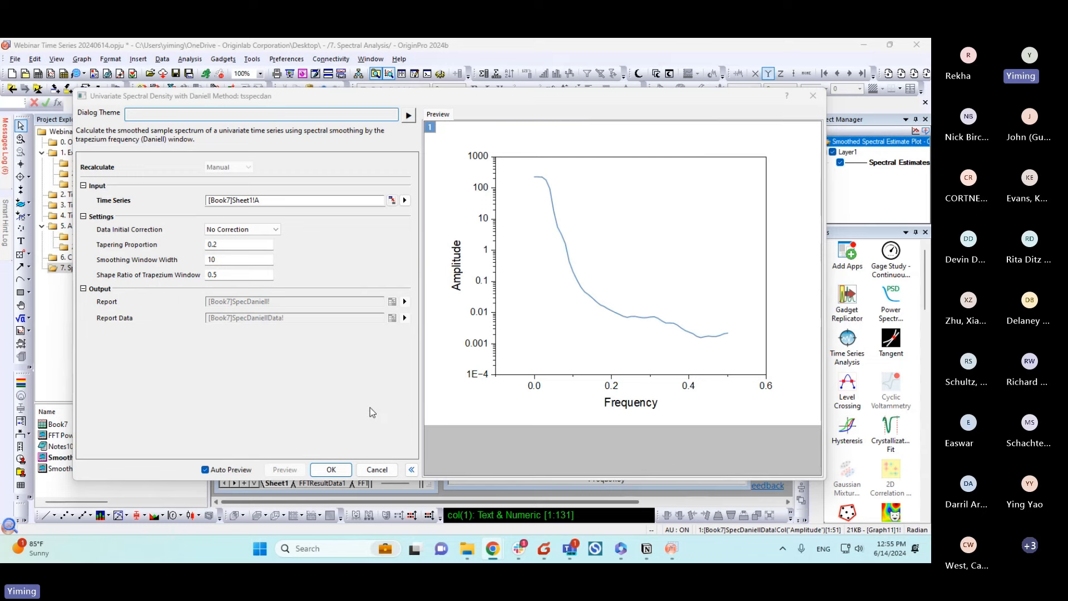
pyautogui.click(377, 469)
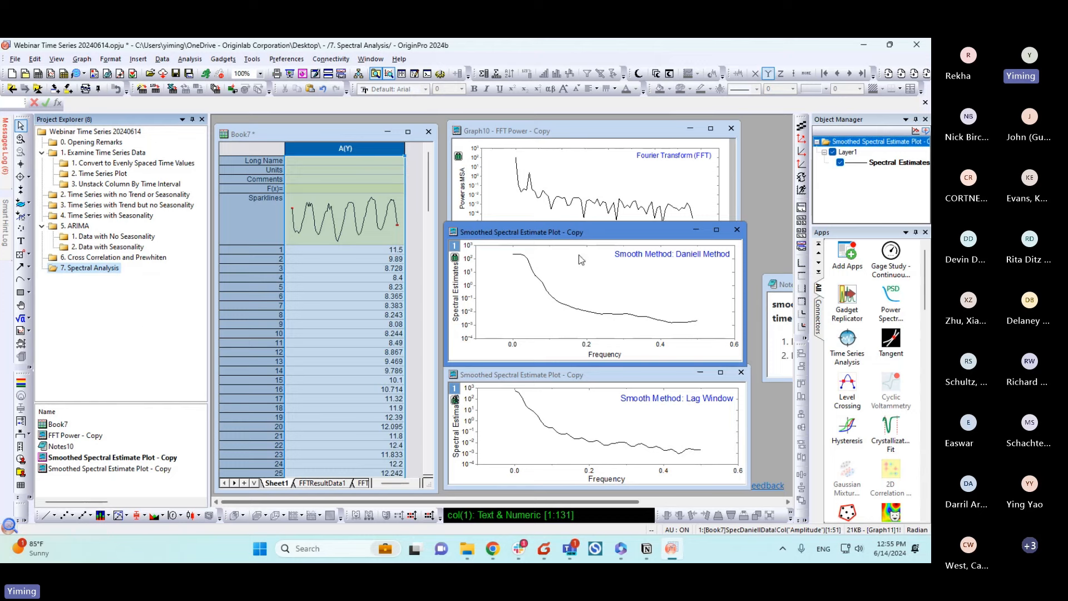
pyautogui.moveTo(648, 234); pyautogui.dragTo(648, 250)
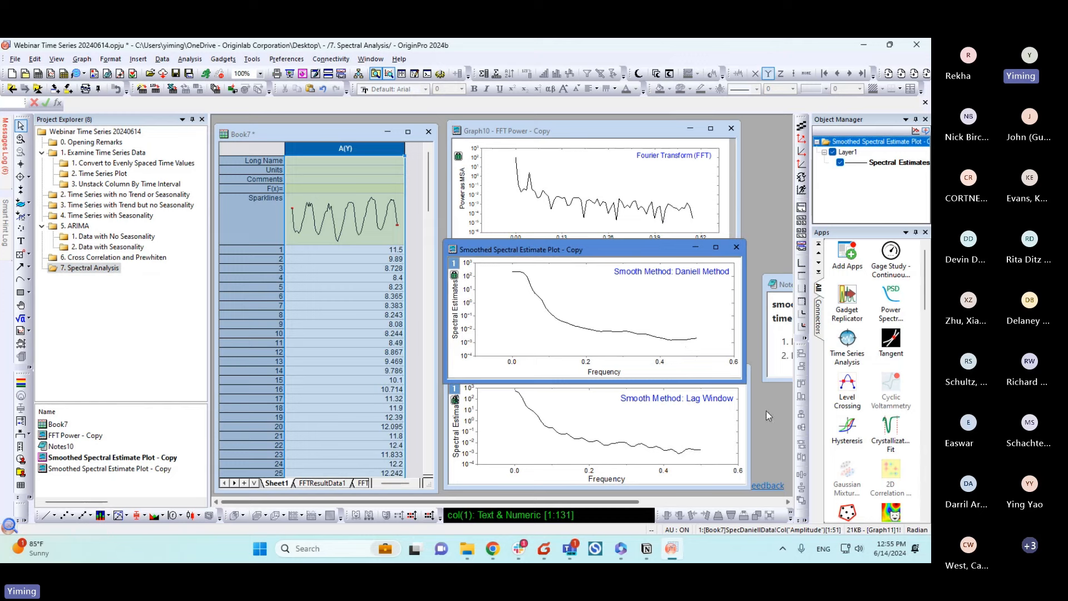